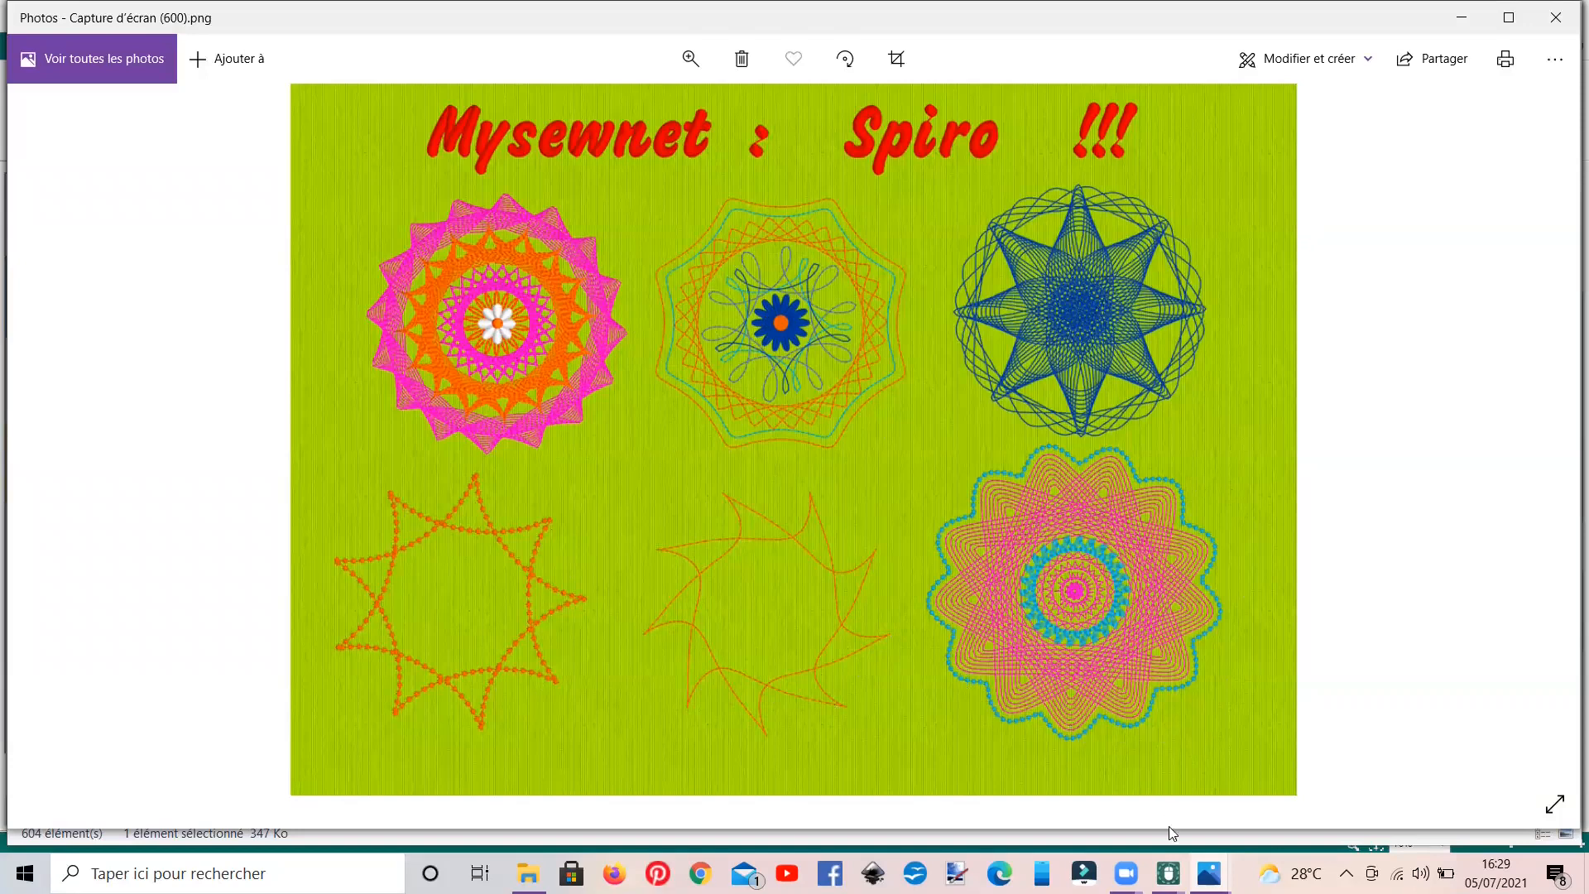
- Switch to the untitled, empty mySewnet Embroidery design window
mouse_move(1167, 873)
left_click(1167, 873)
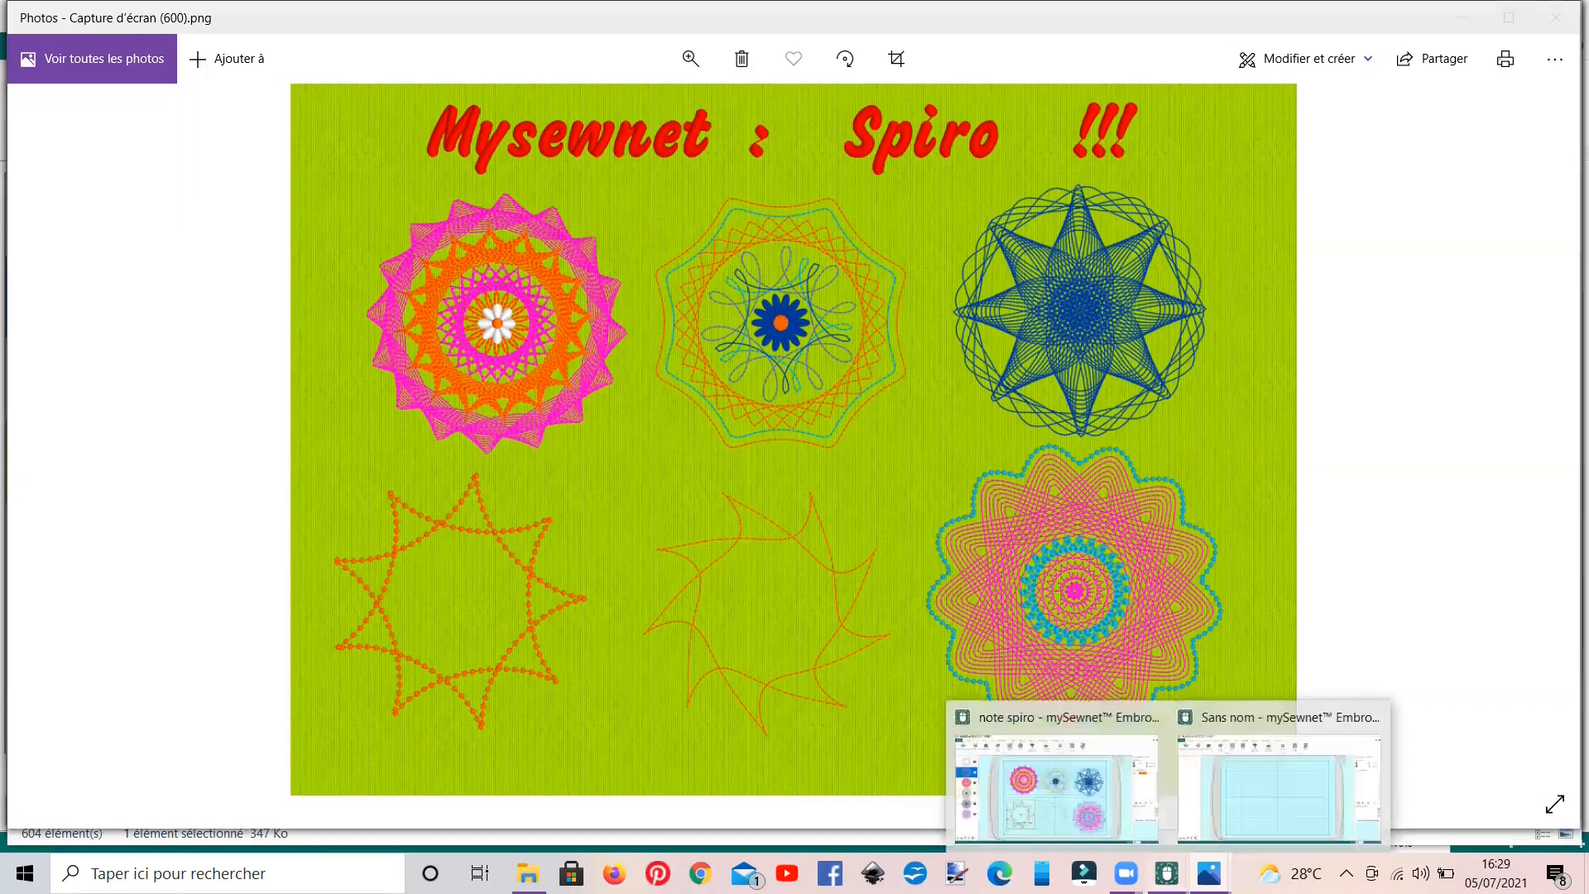
left_click(1249, 804)
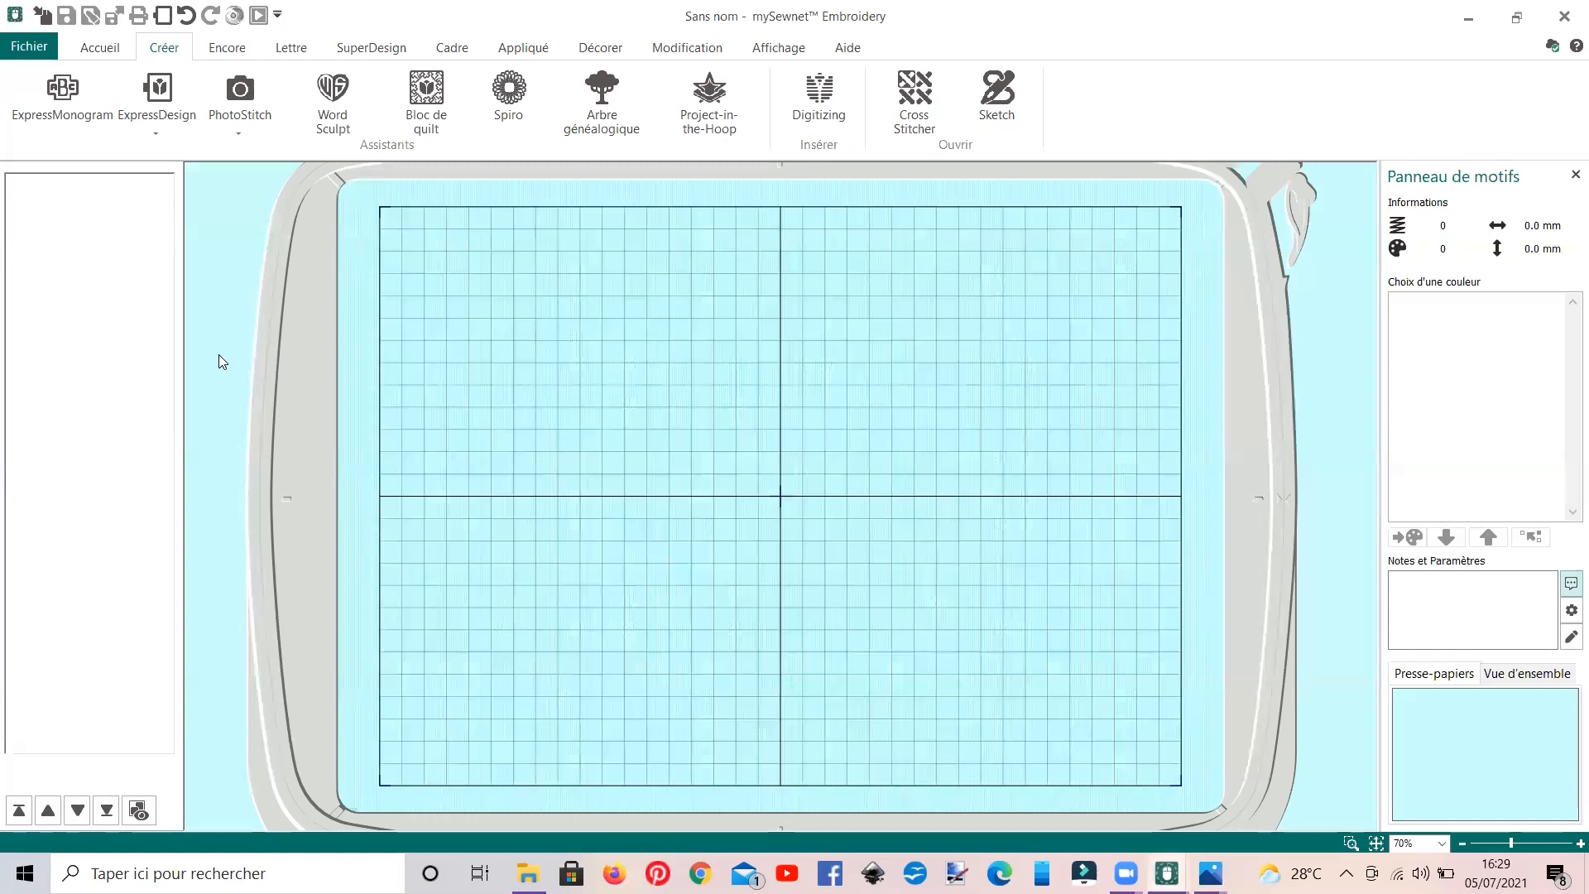
left_click(509, 99)
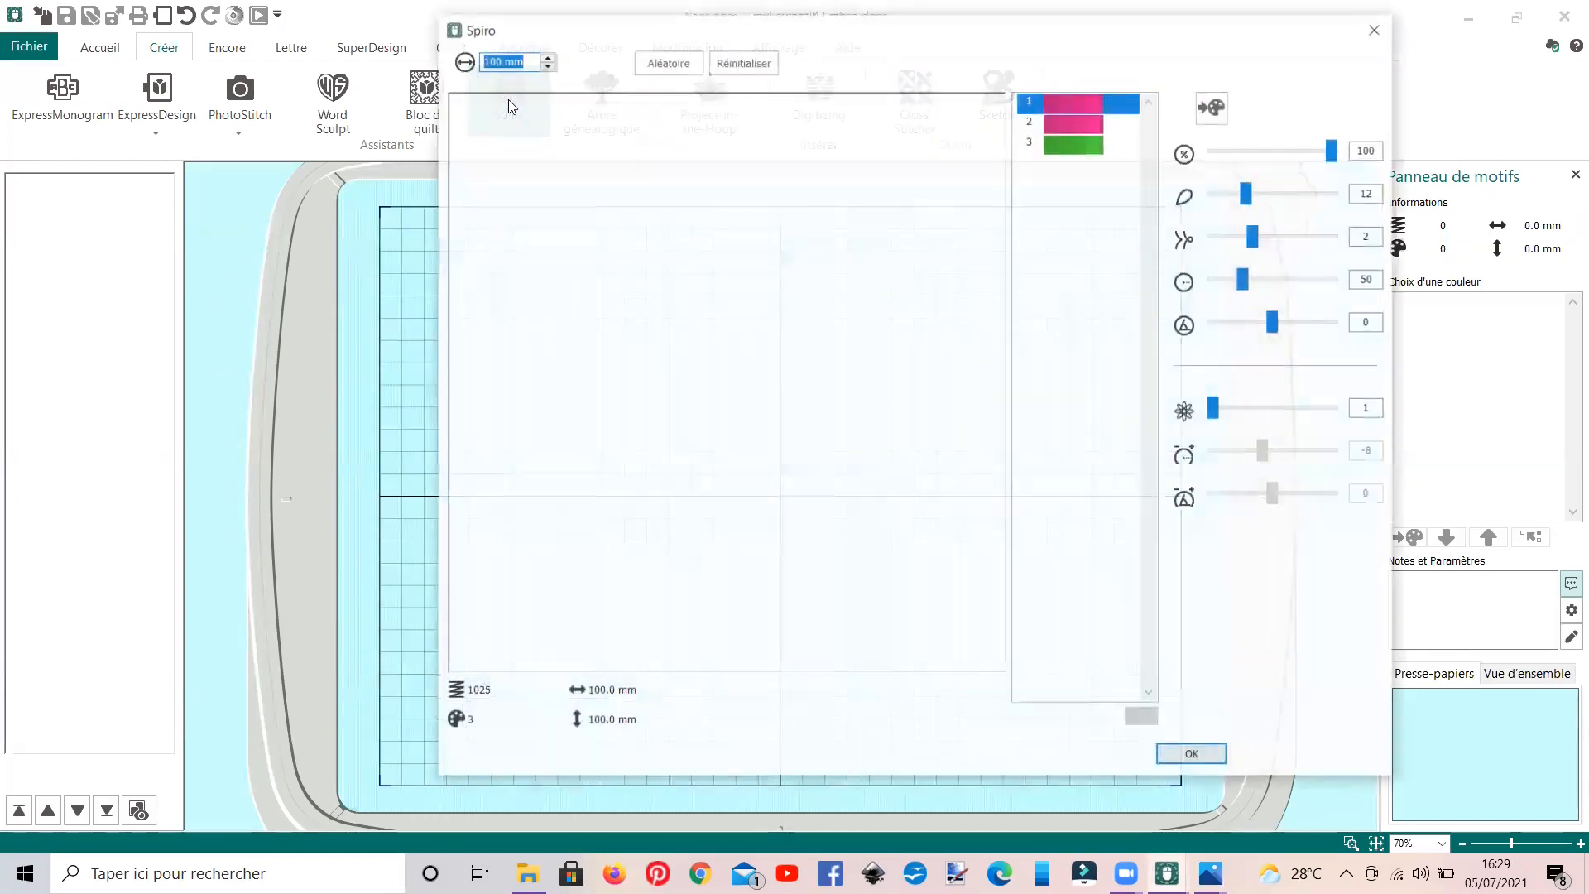
left_click(728, 63)
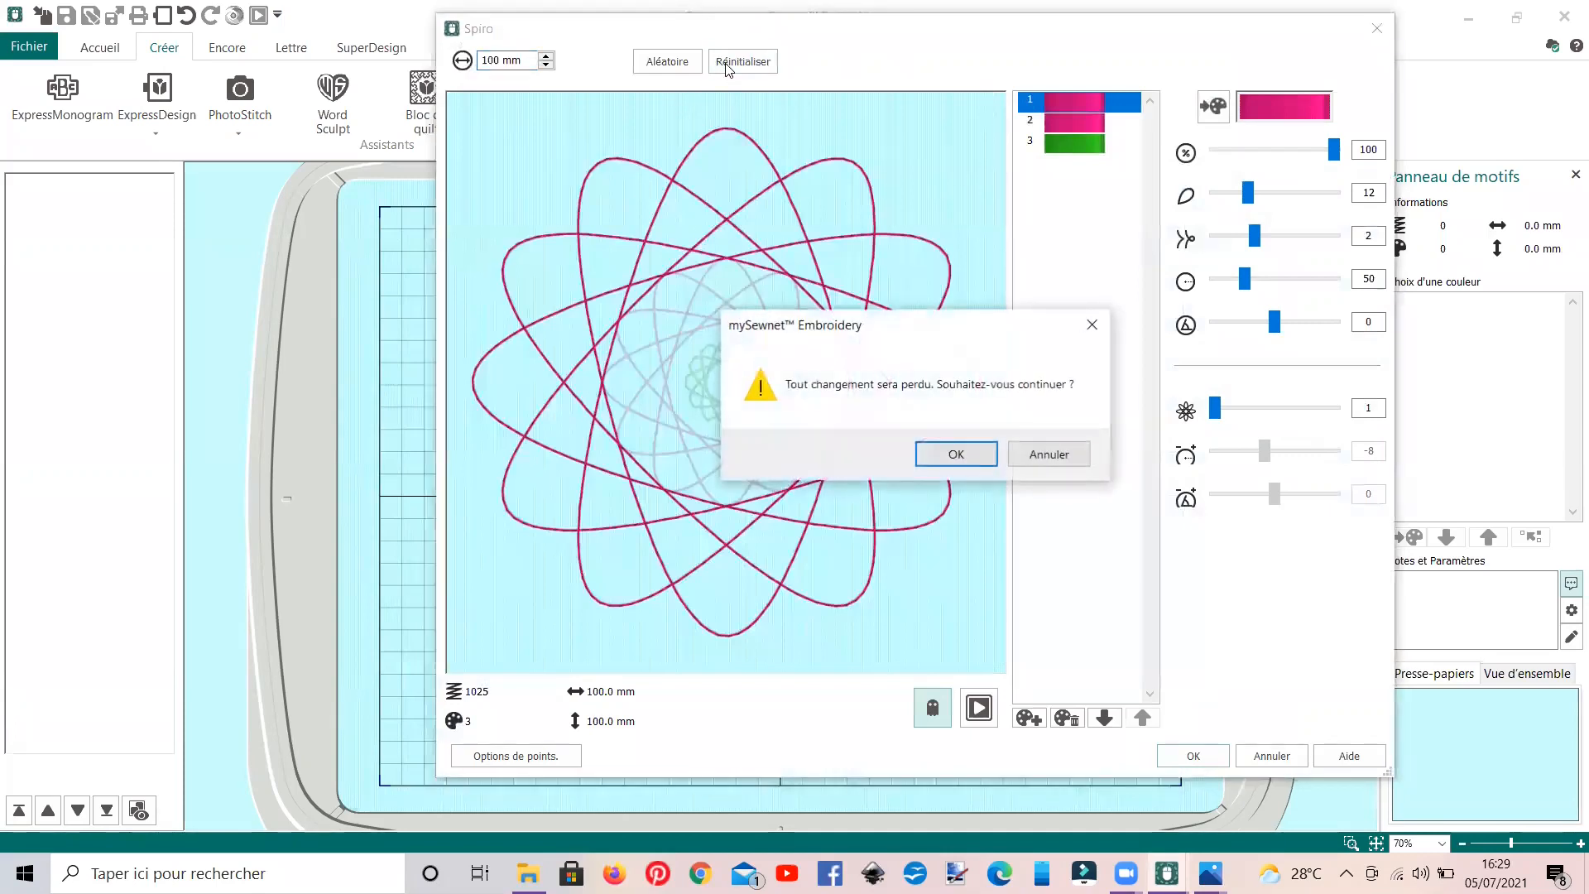
left_click(953, 457)
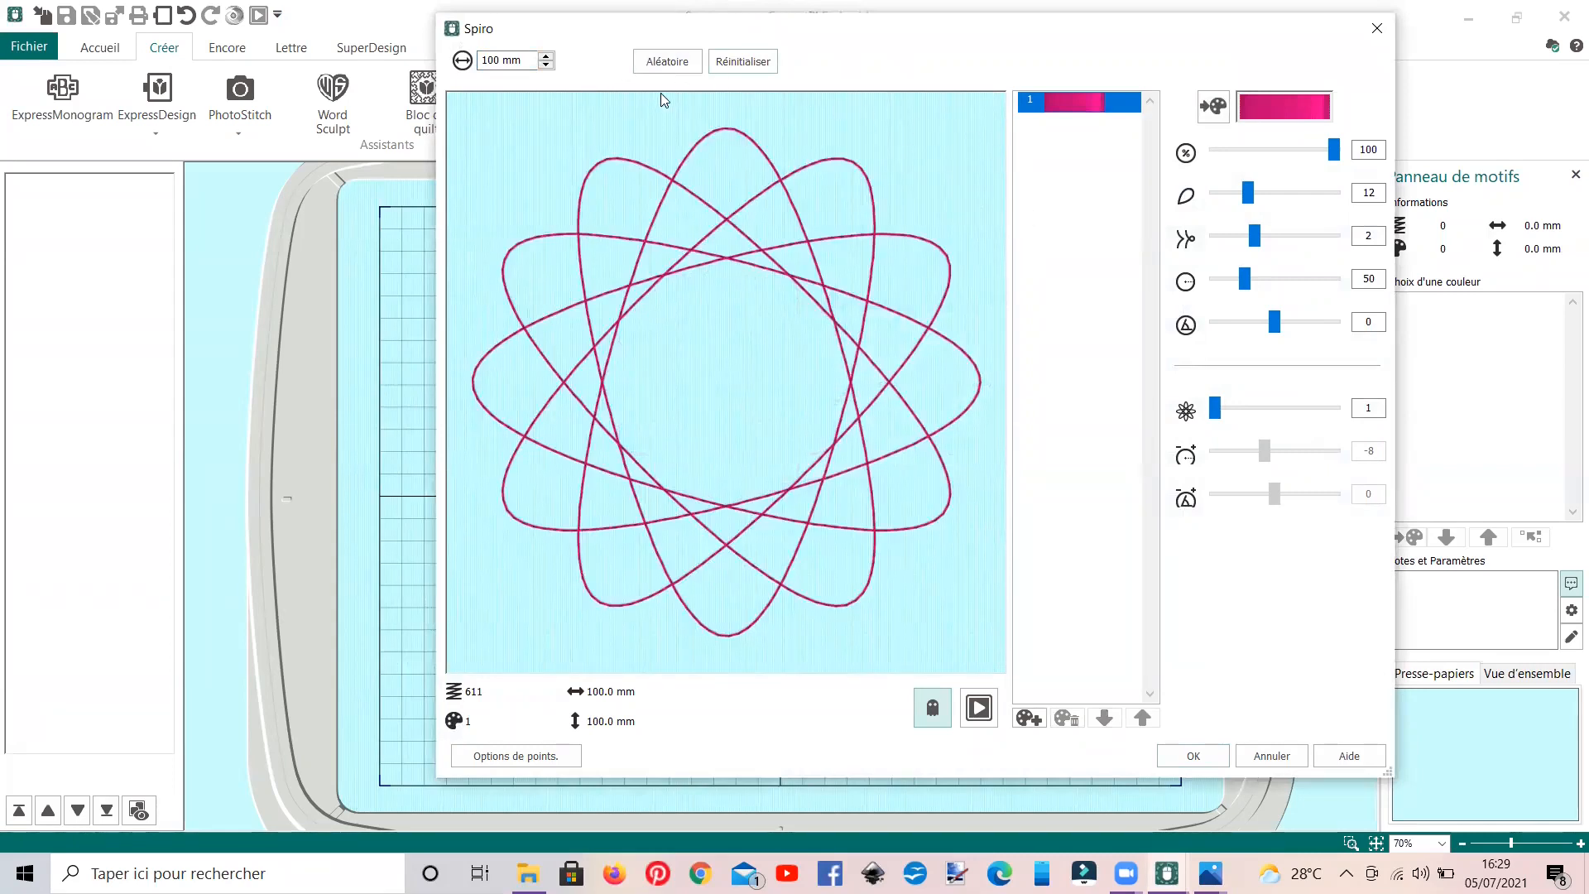
left_click(670, 66)
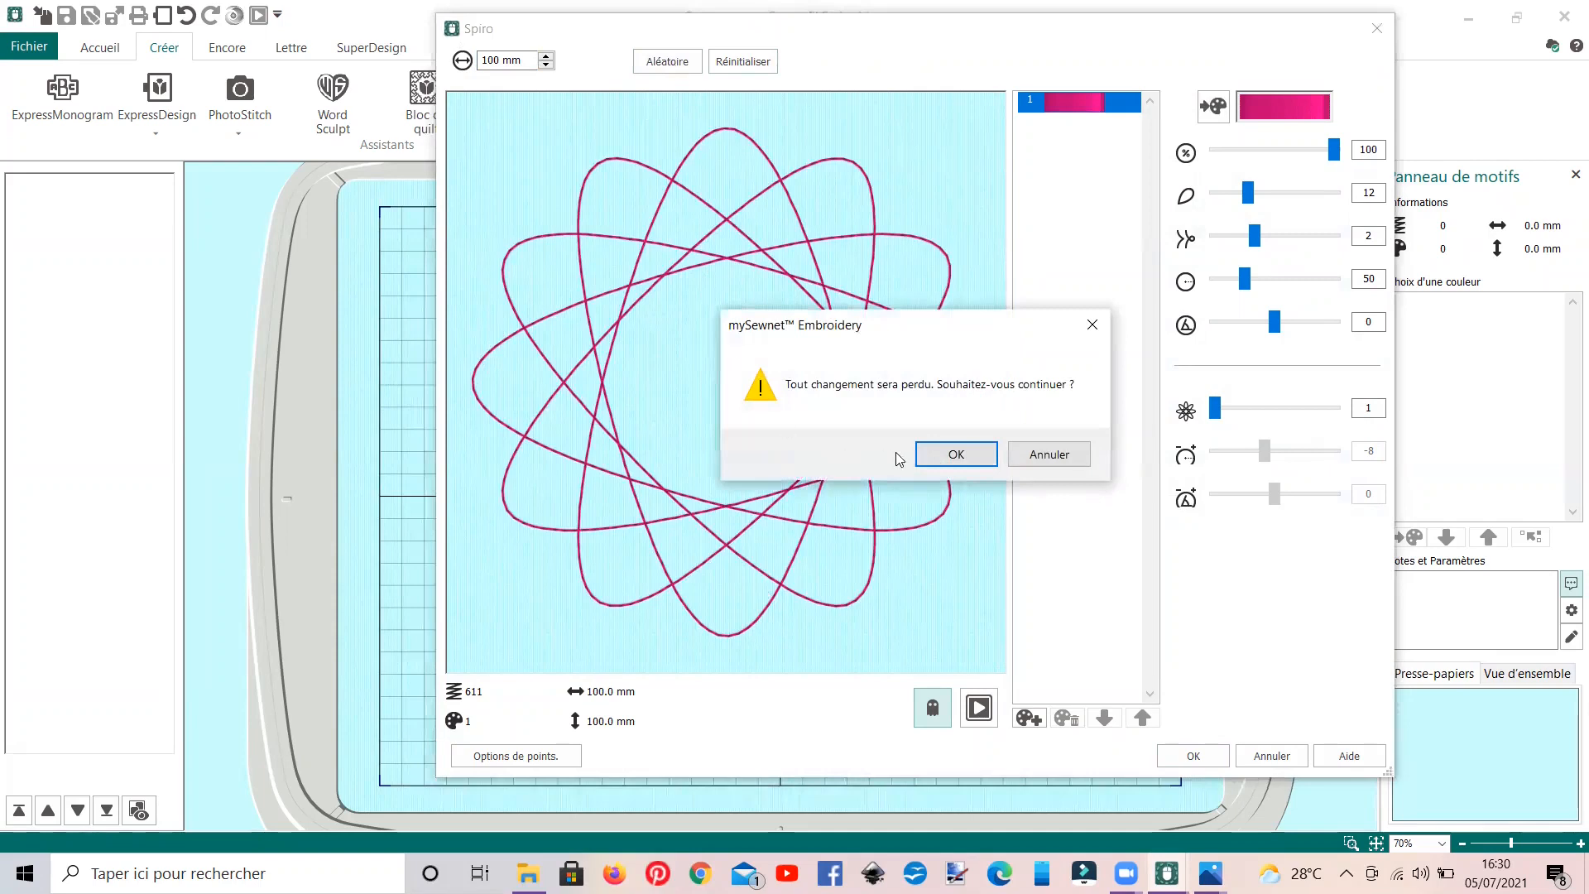
left_click(921, 455)
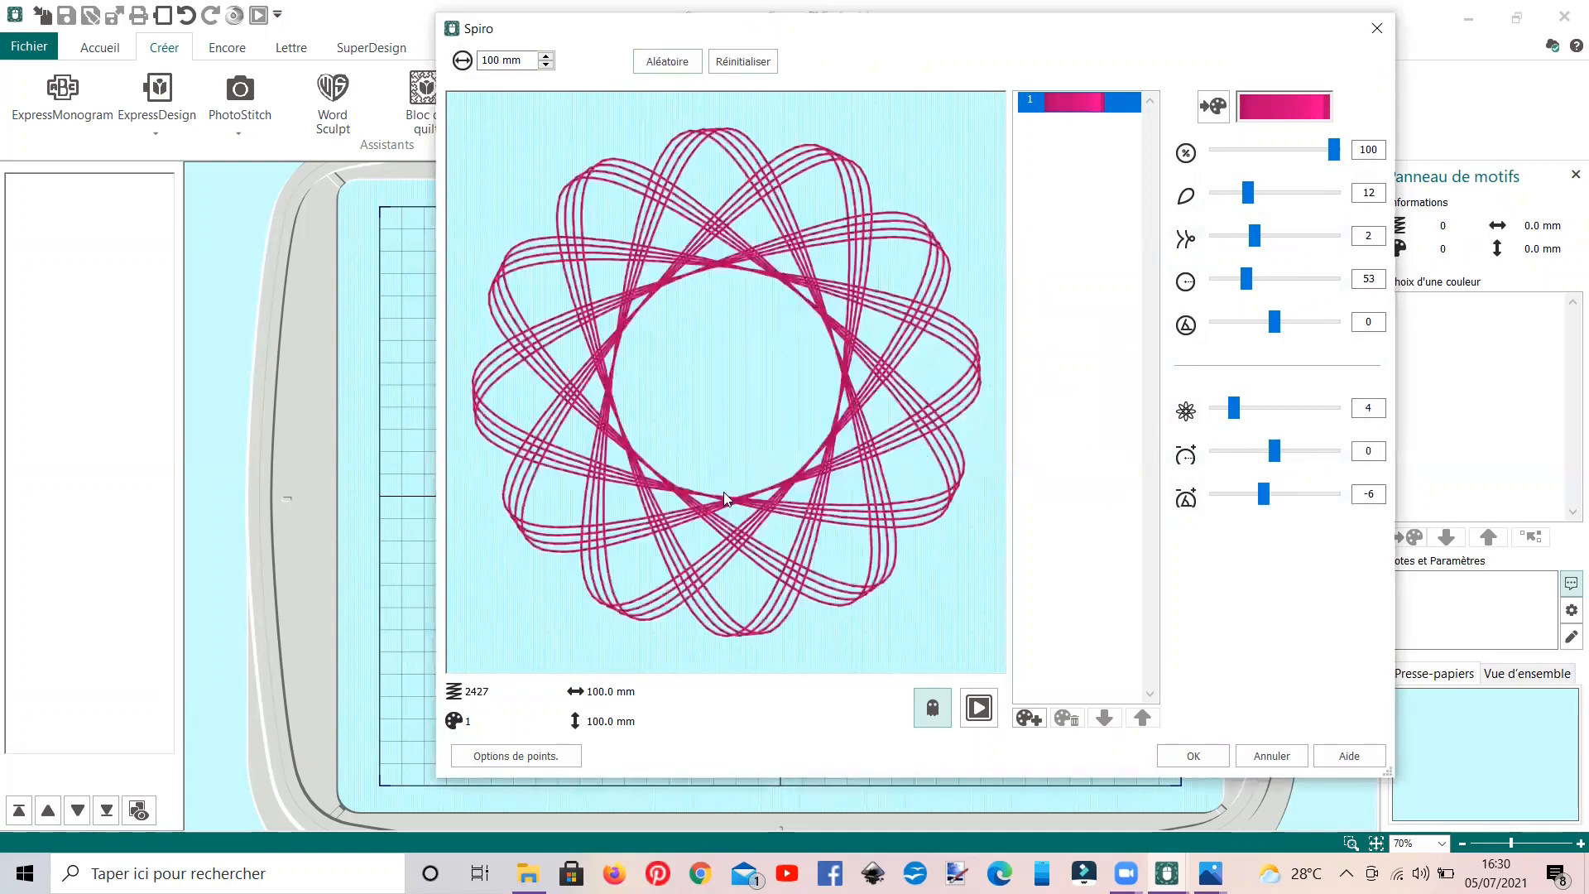
left_click(1377, 28)
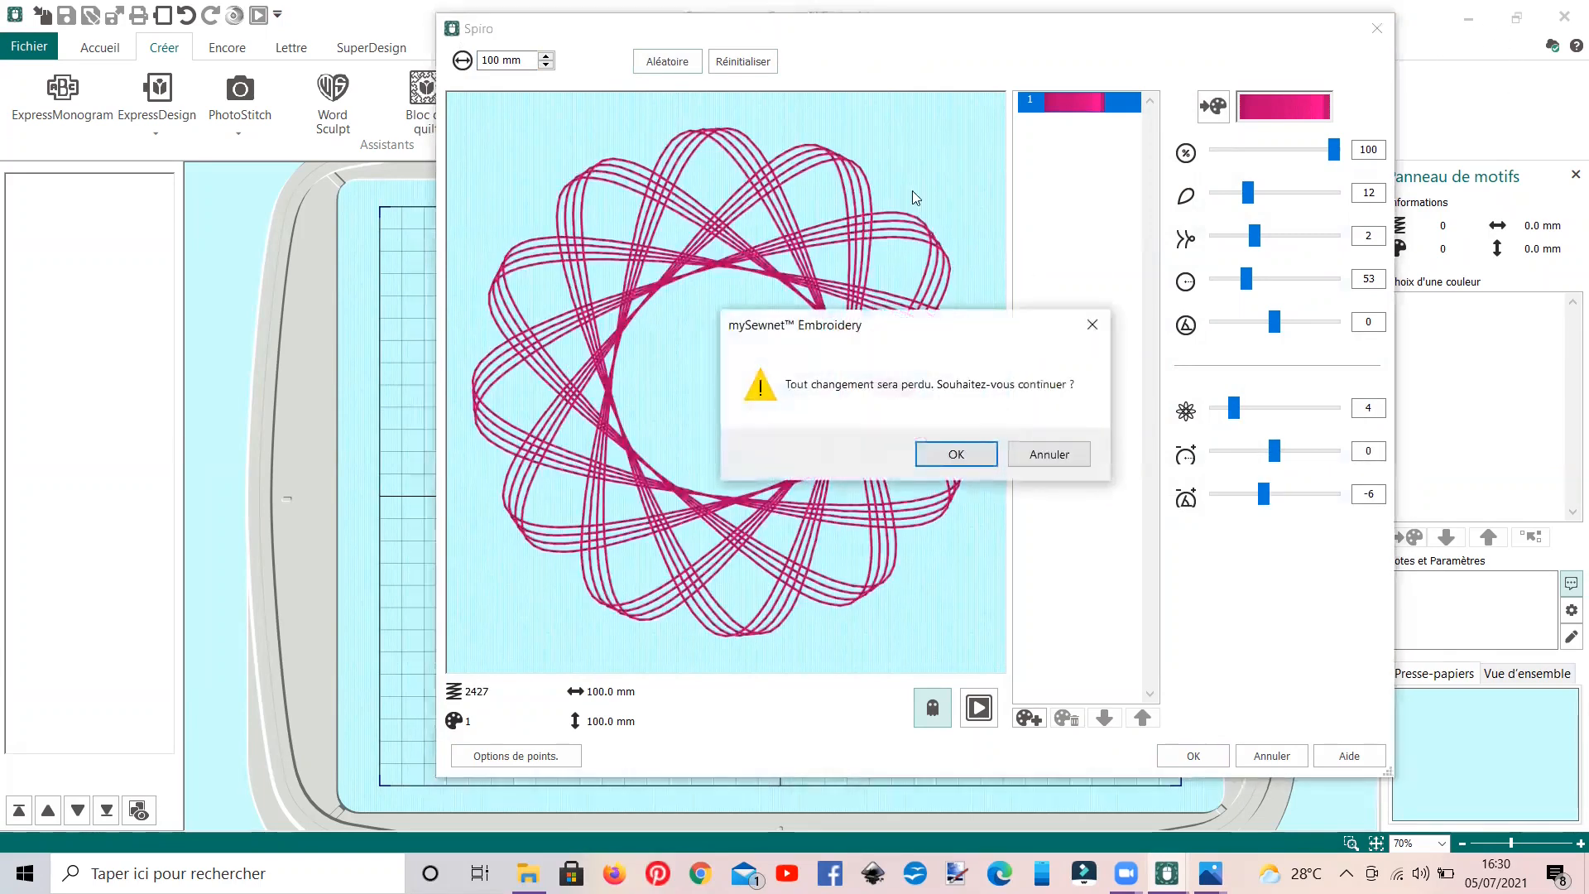
left_click(967, 456)
- Open the Spiro assistant and reset its design to the default single-colour pattern
left_click(508, 93)
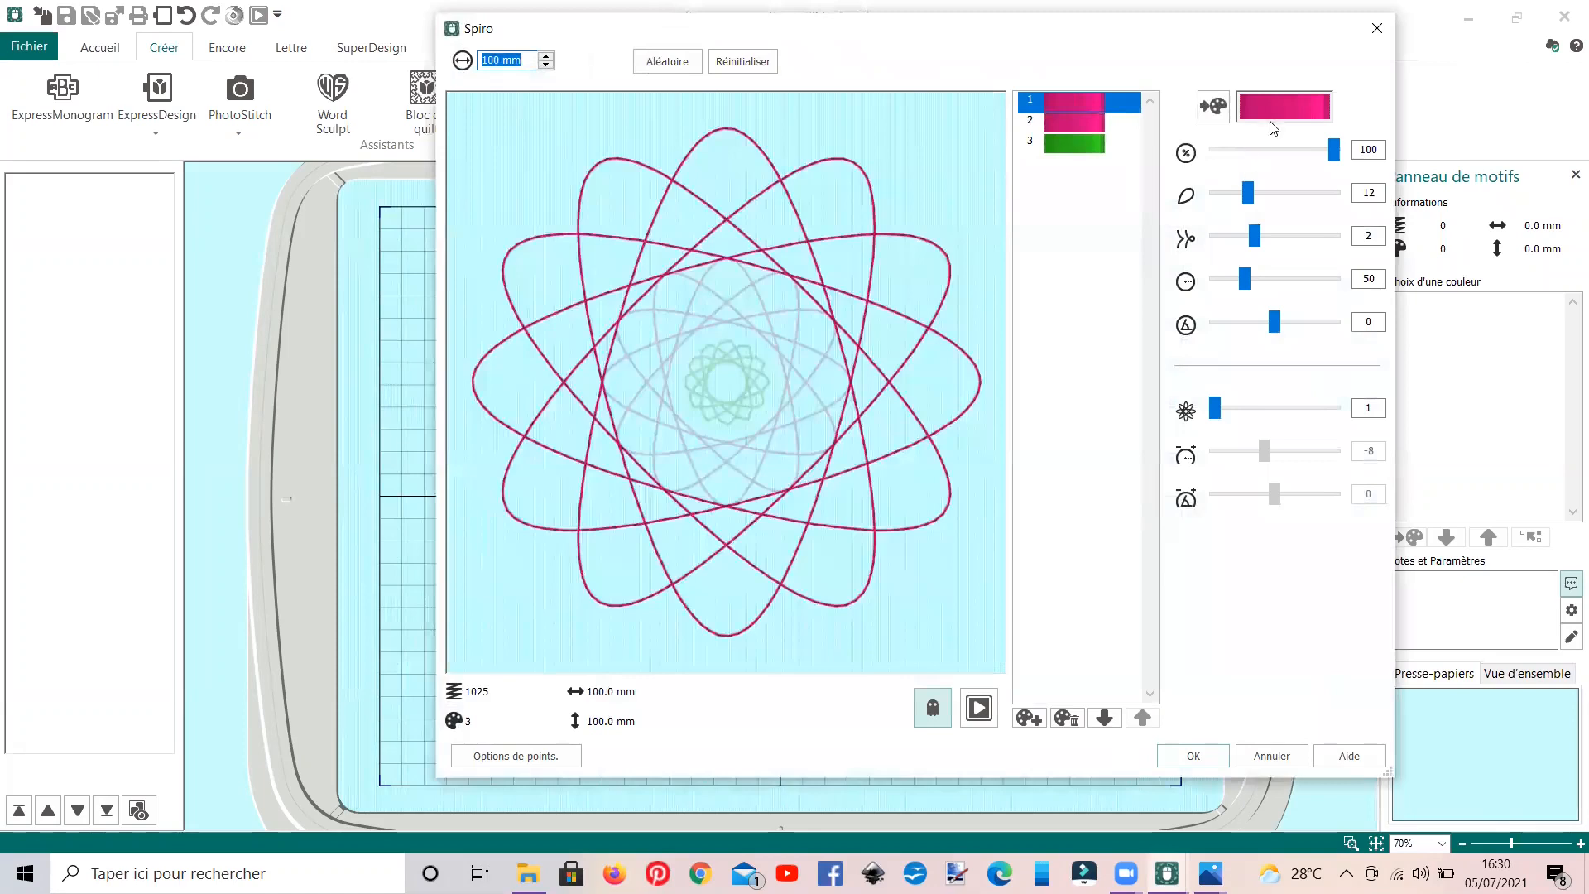
left_click(741, 61)
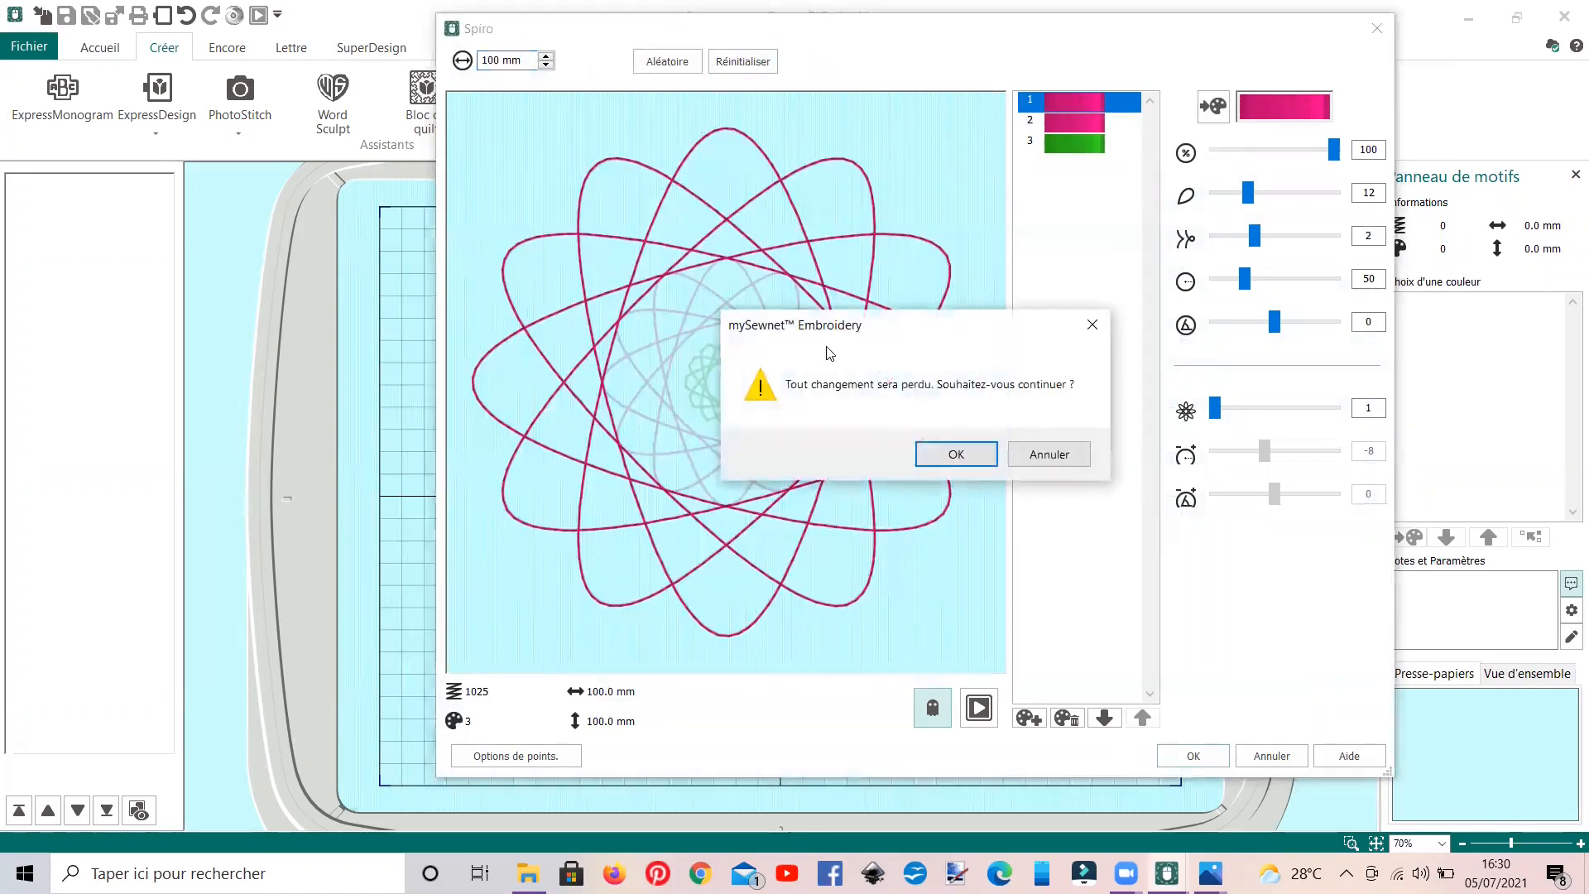
left_click(972, 455)
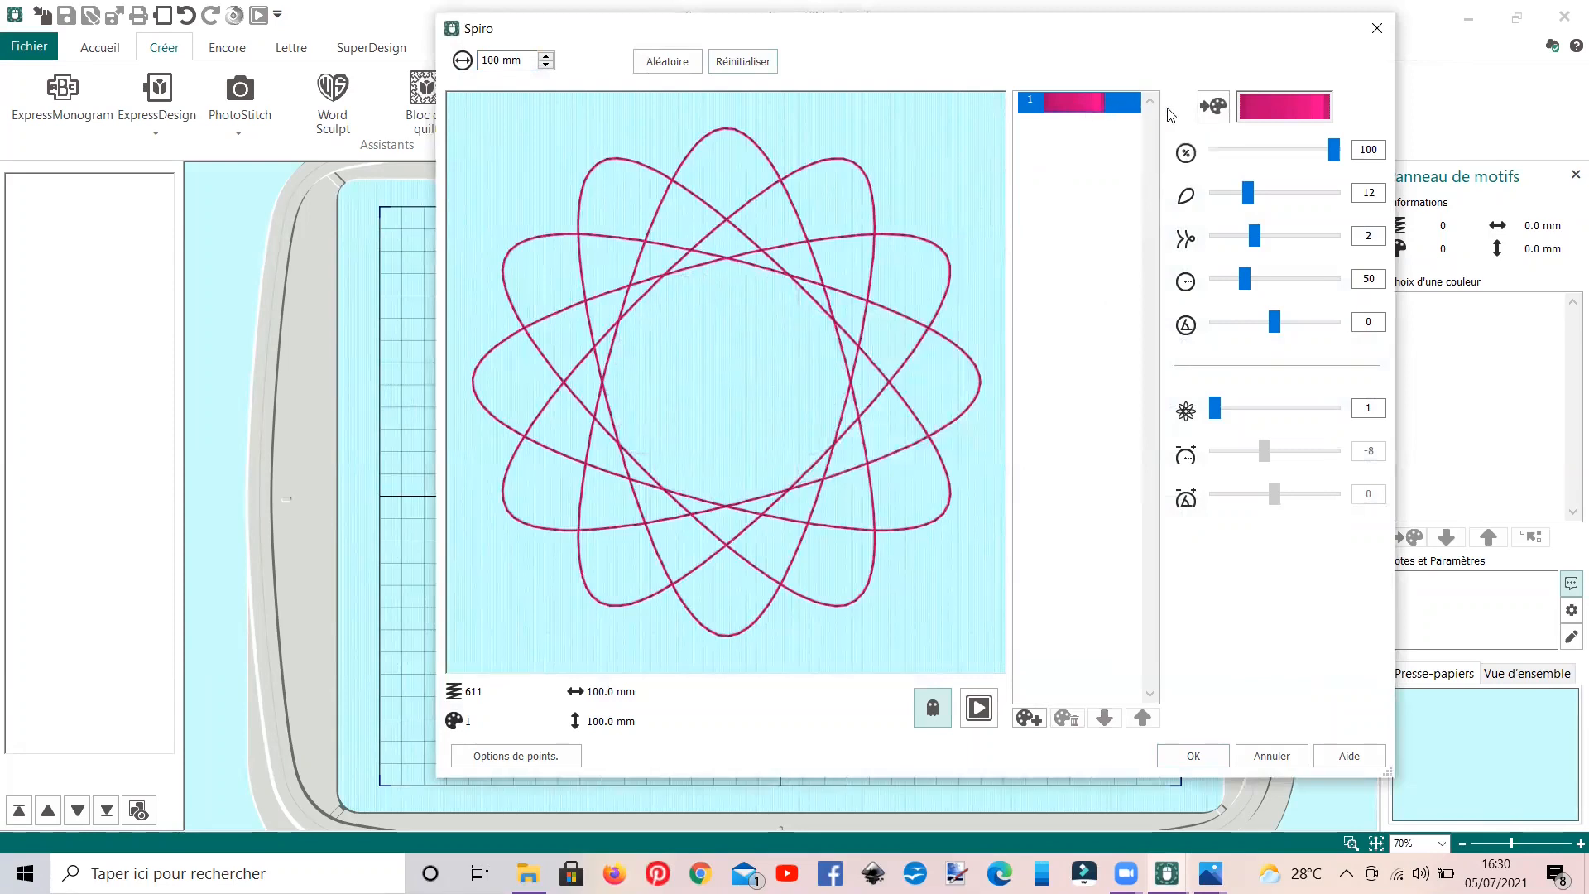
- Change the spiro's thread colour to Harvest Green 2578 and set the overall design size to 112 mm
left_click(1213, 107)
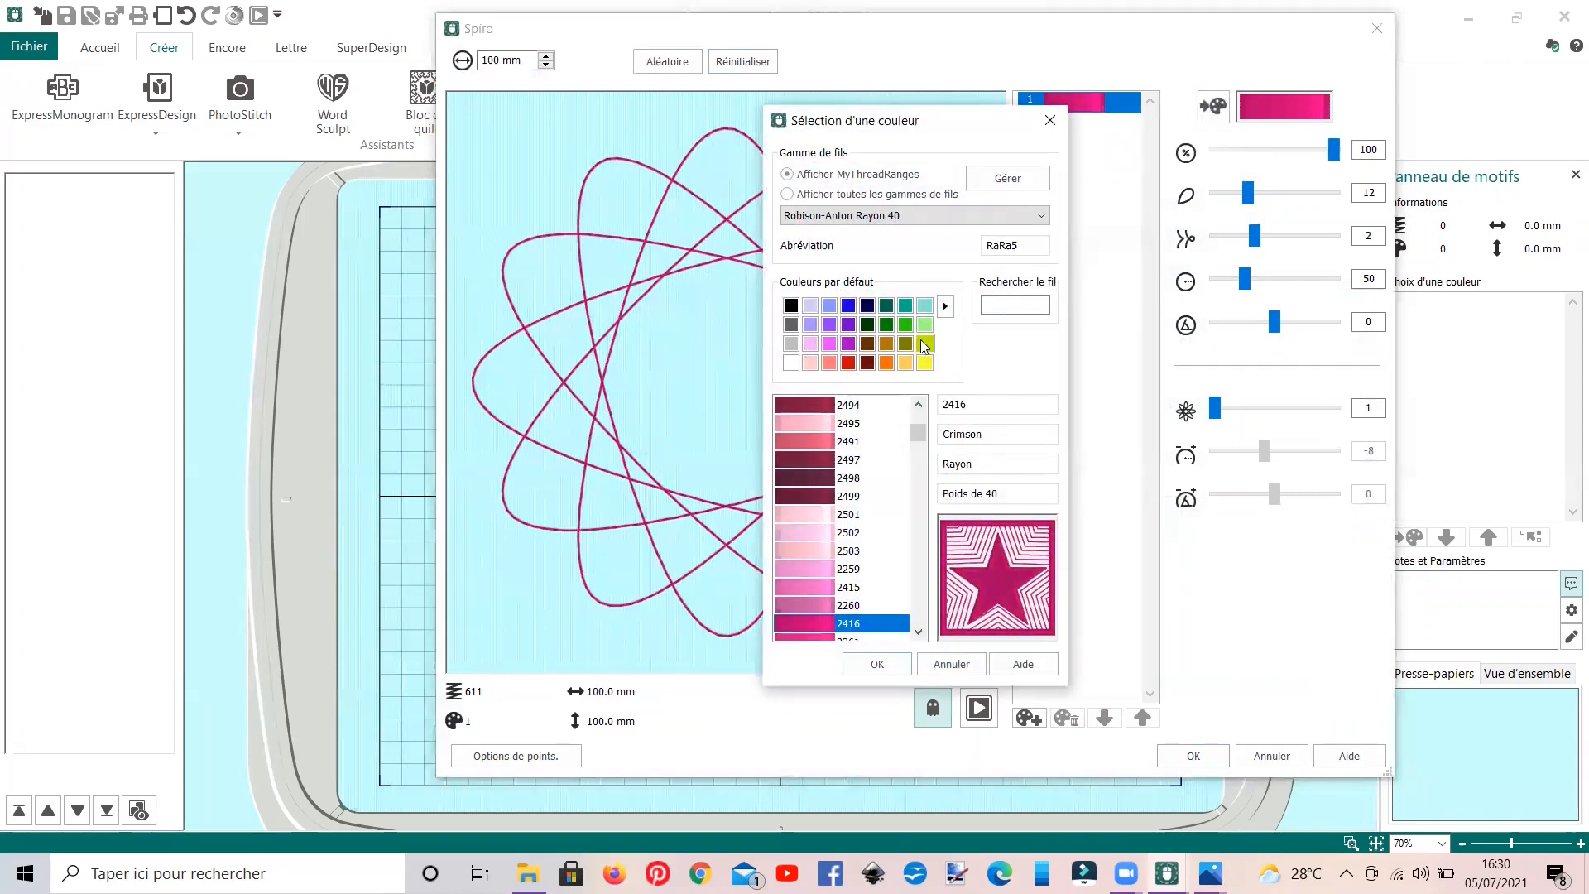
left_click(905, 324)
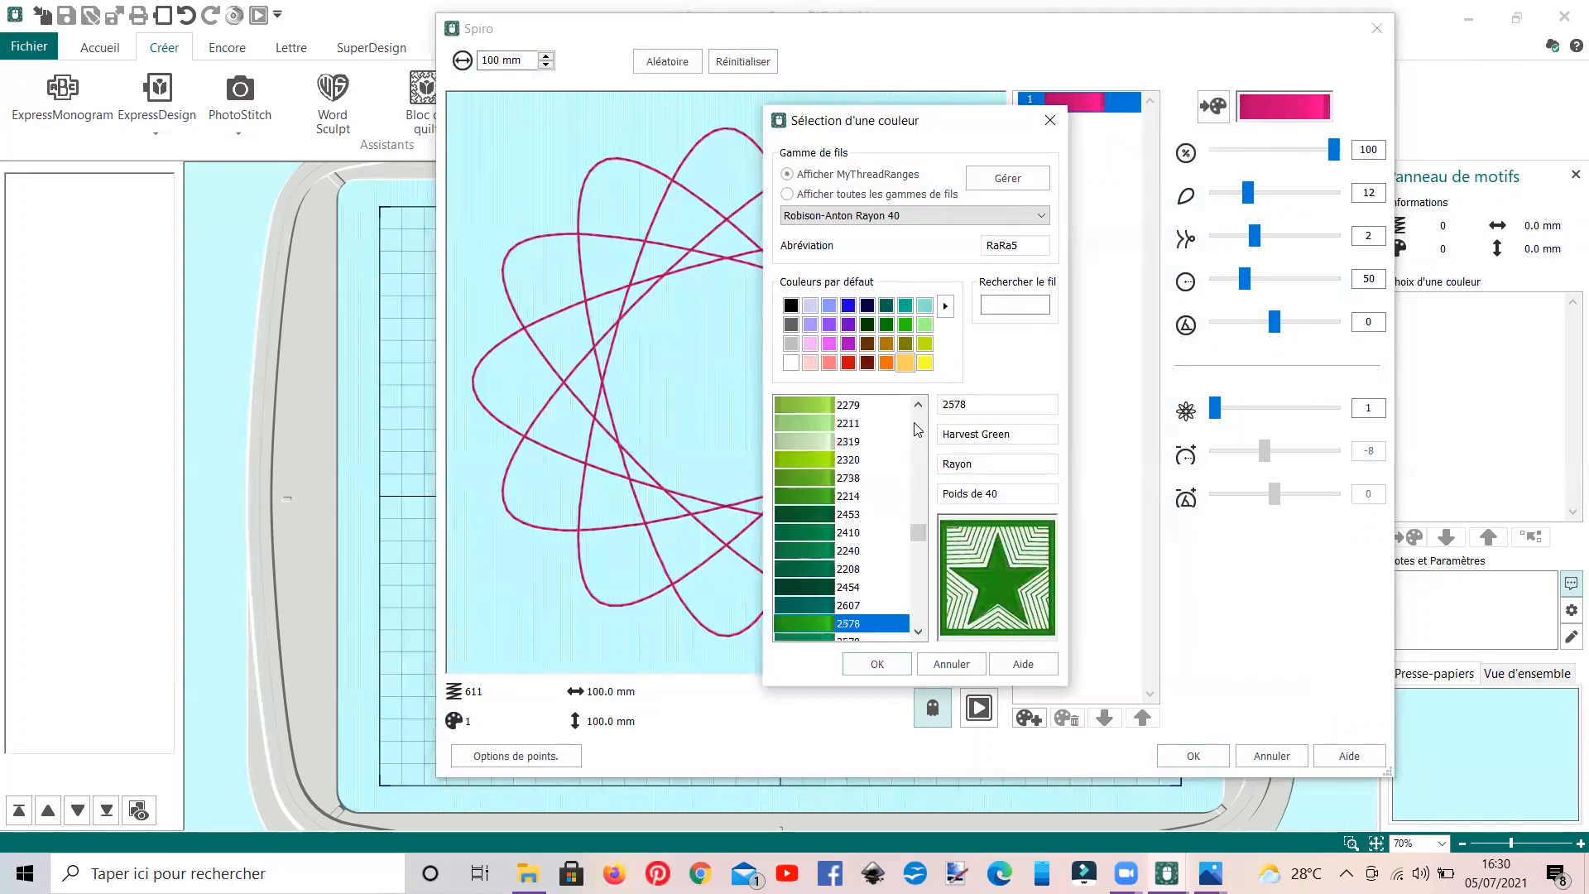
left_click(877, 665)
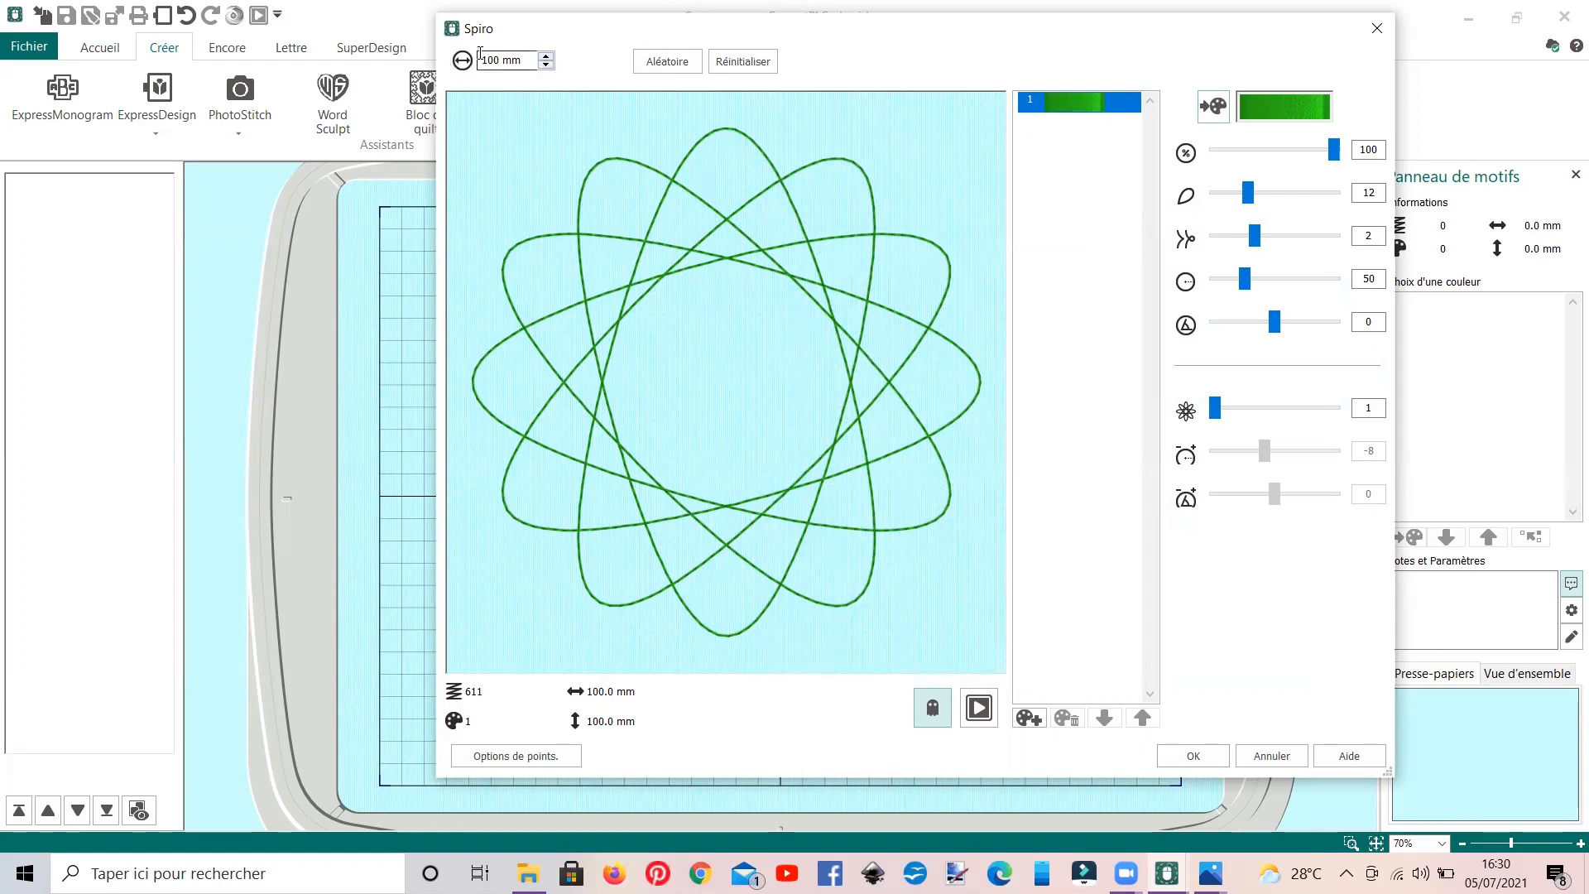
left_click(545, 56)
left_click(546, 55)
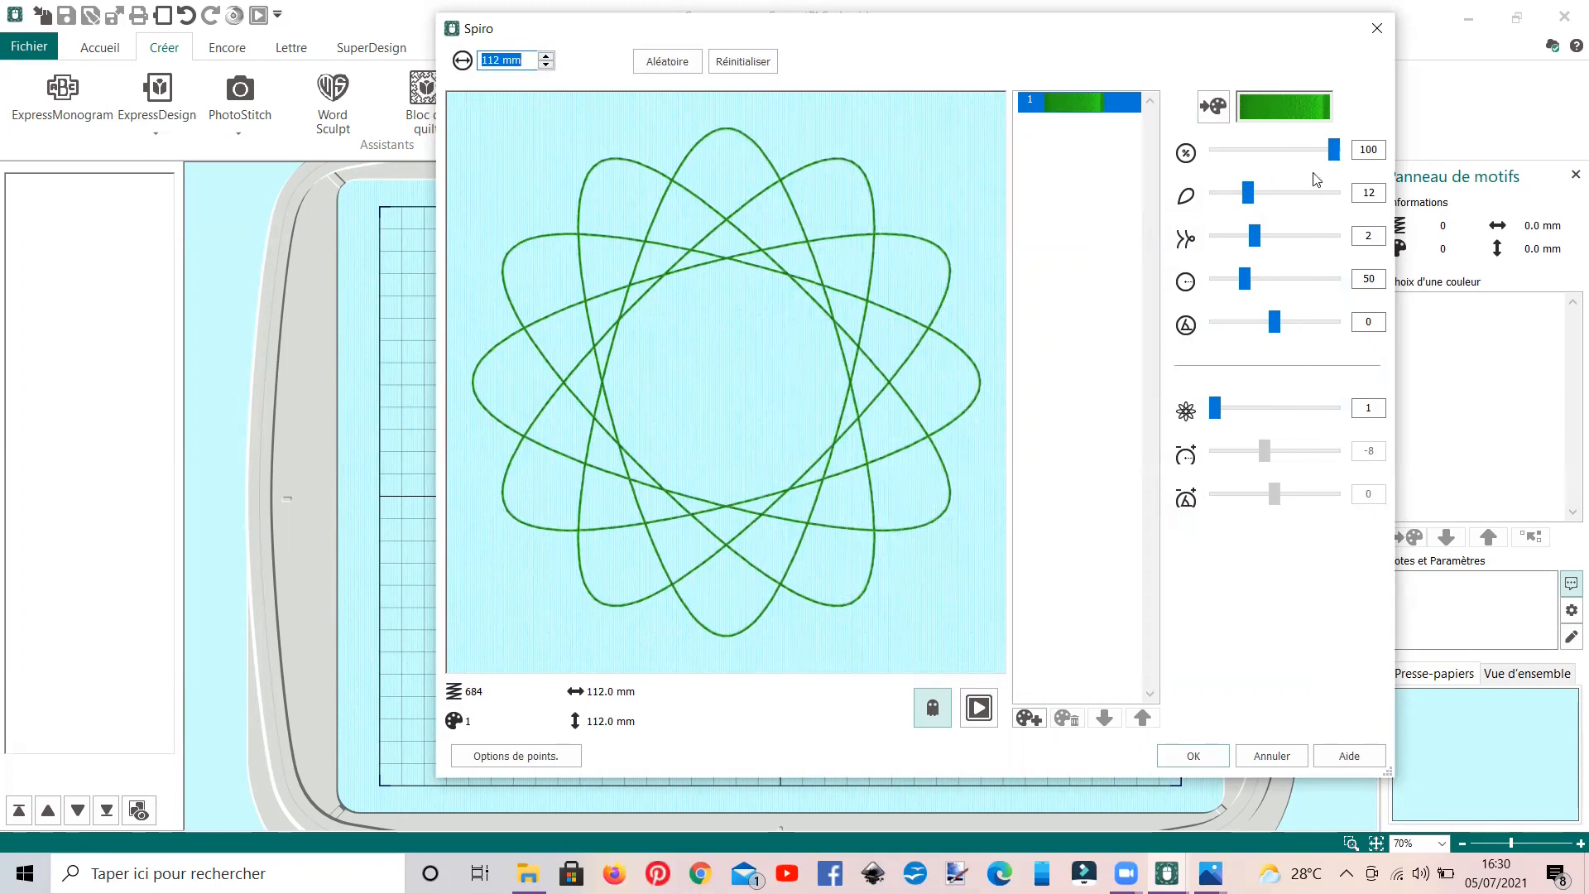
- Try a green spiro shape with relative size 41%, 18 petals, curve 1 and radius 94
mouse_move(1333, 151)
left_mouse_down()
mouse_move(1228, 168)
mouse_move(1250, 206)
mouse_move(1233, 197)
mouse_move(1223, 213)
mouse_move(1226, 150)
mouse_move(1314, 150)
left_mouse_up()
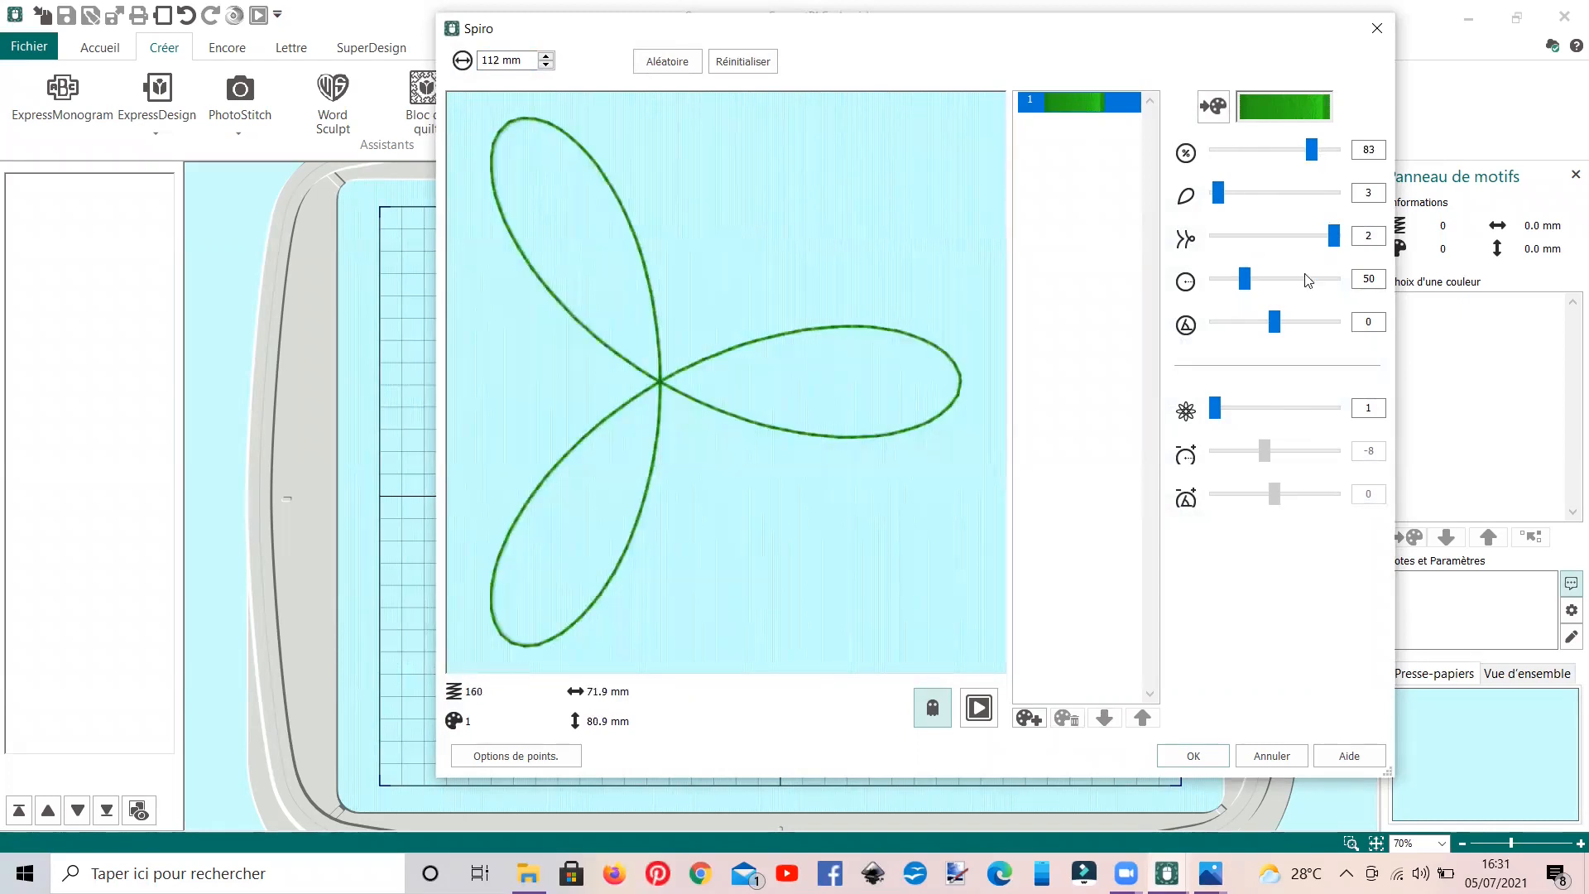
left_click(1334, 236)
left_click(1324, 240)
left_click_drag(1245, 284, 1272, 281)
left_click_drag(1217, 194, 1256, 162)
- Set the green spiro to size 77%, 11 petals, curve 1, radius 67, 7 repeats, radius change 26 and angle change 15
left_click_drag(1215, 409, 1255, 414)
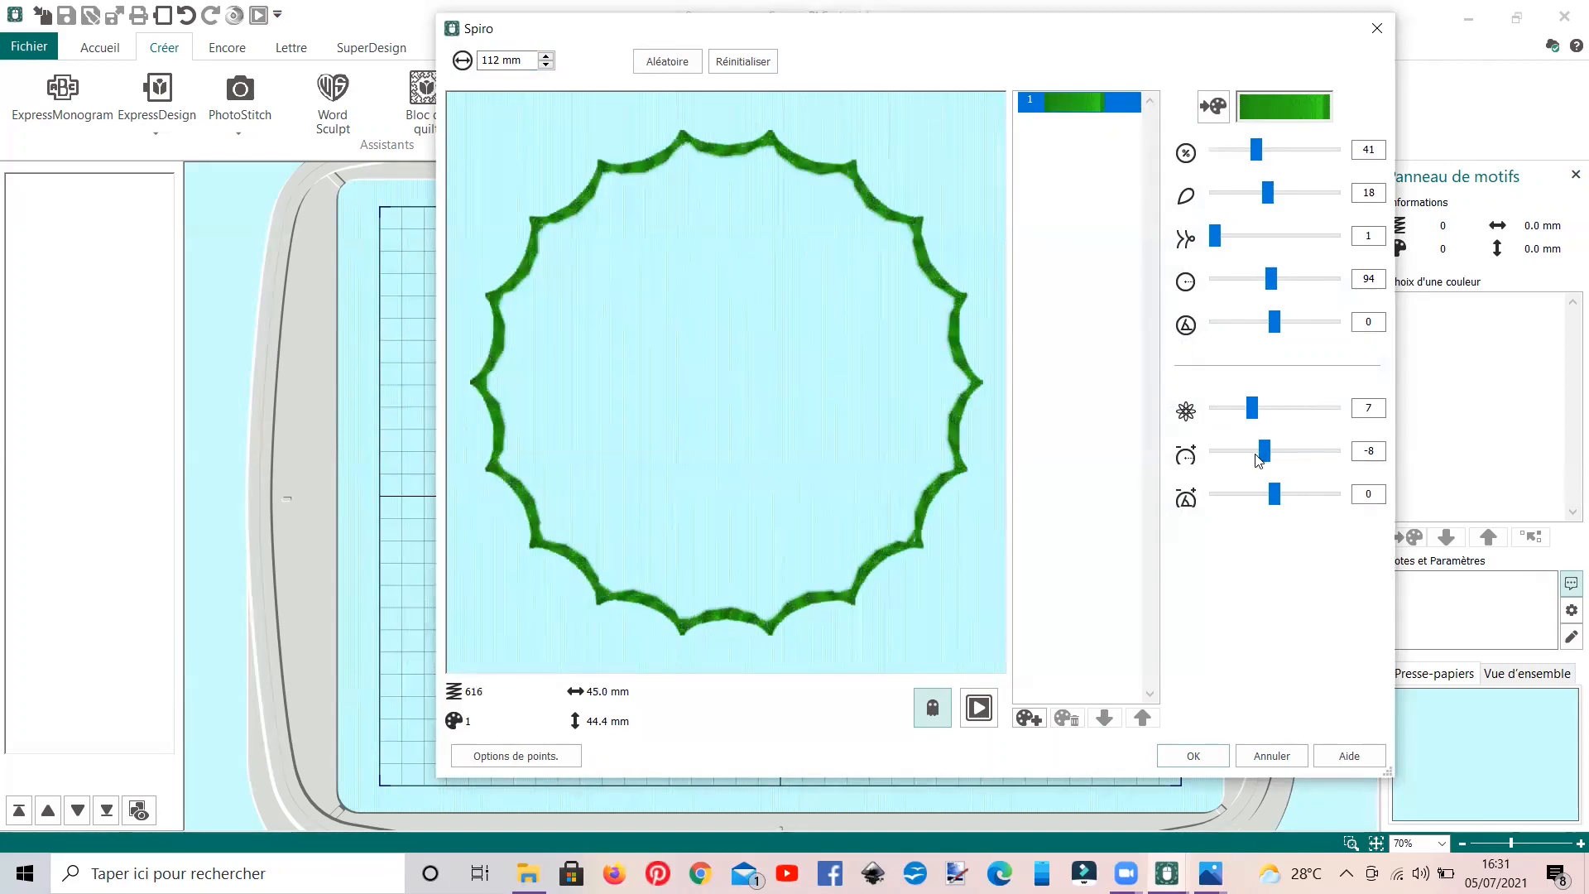
left_click_drag(1265, 452, 1302, 495)
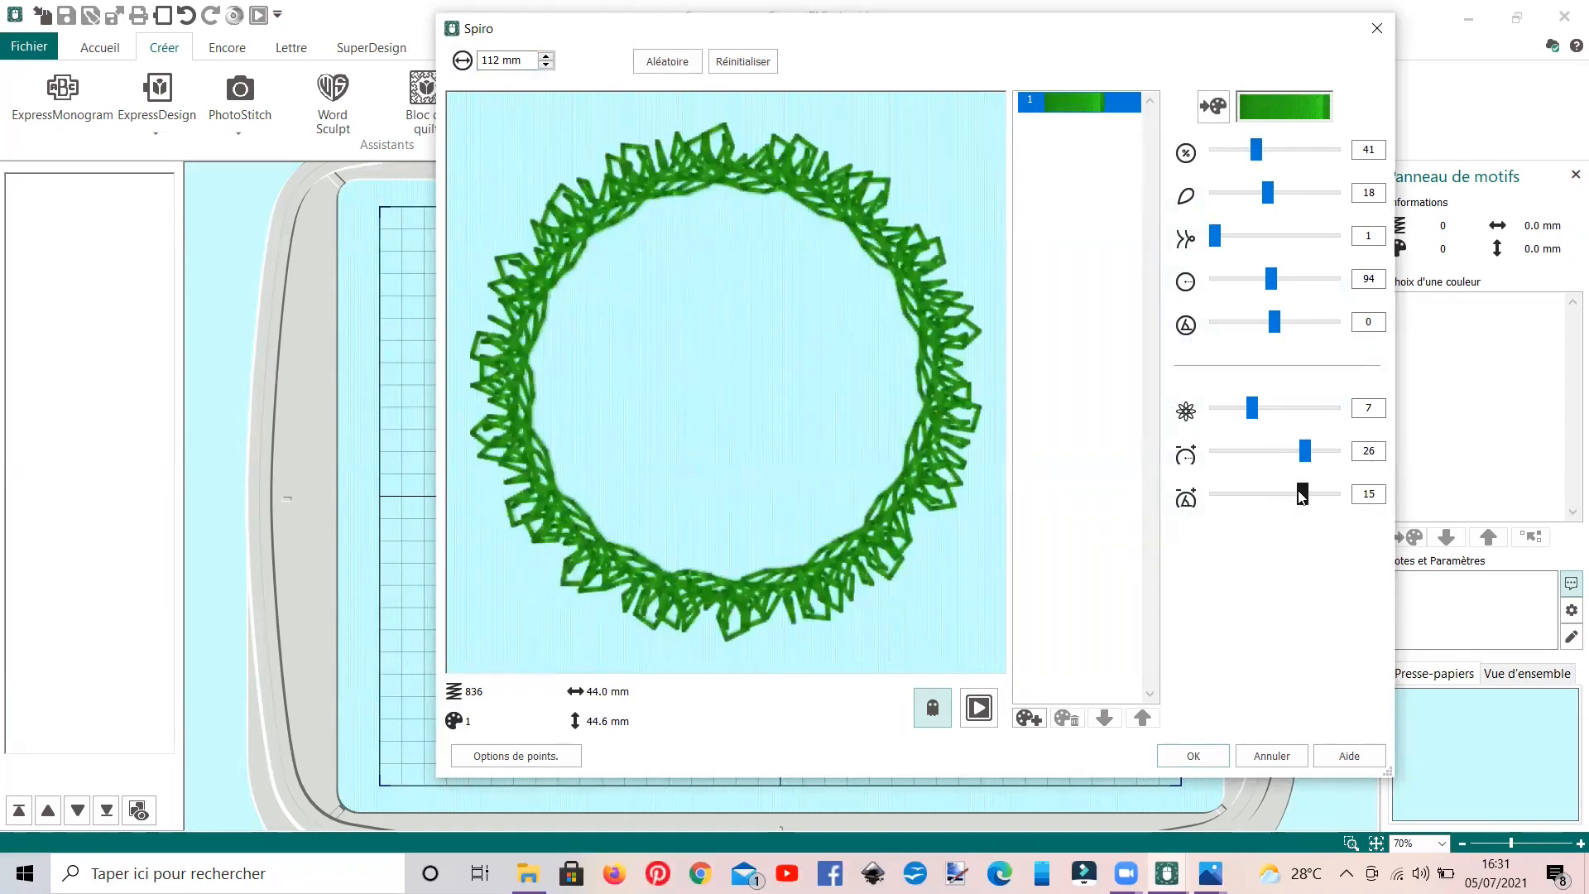
left_click_drag(1214, 238, 1255, 281)
left_click_drag(1255, 150, 1245, 207)
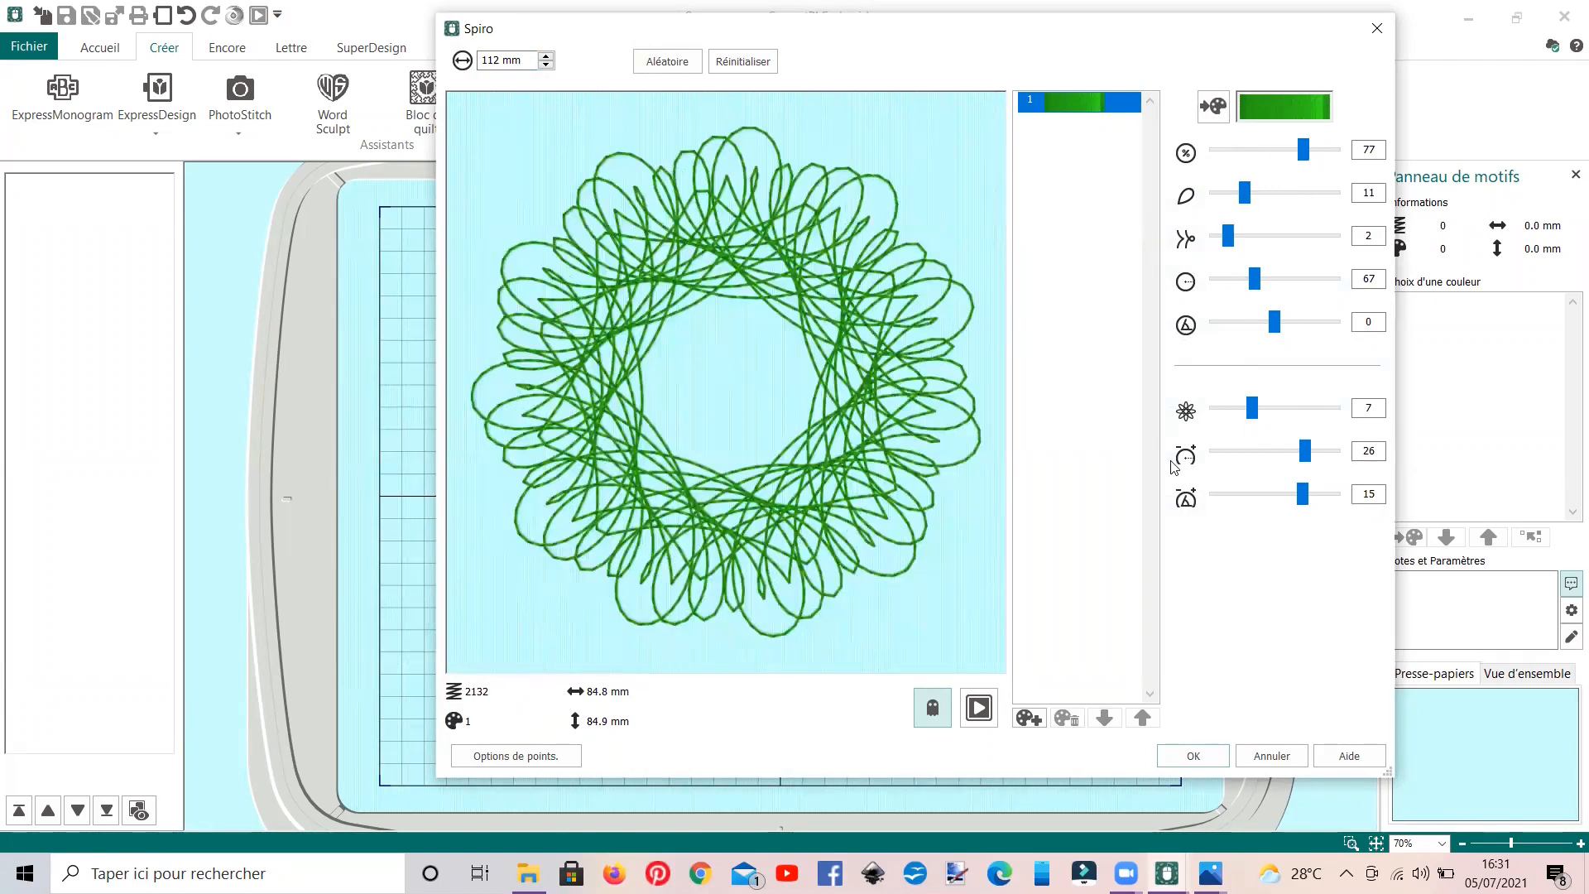
left_click_drag(1229, 236, 1220, 240)
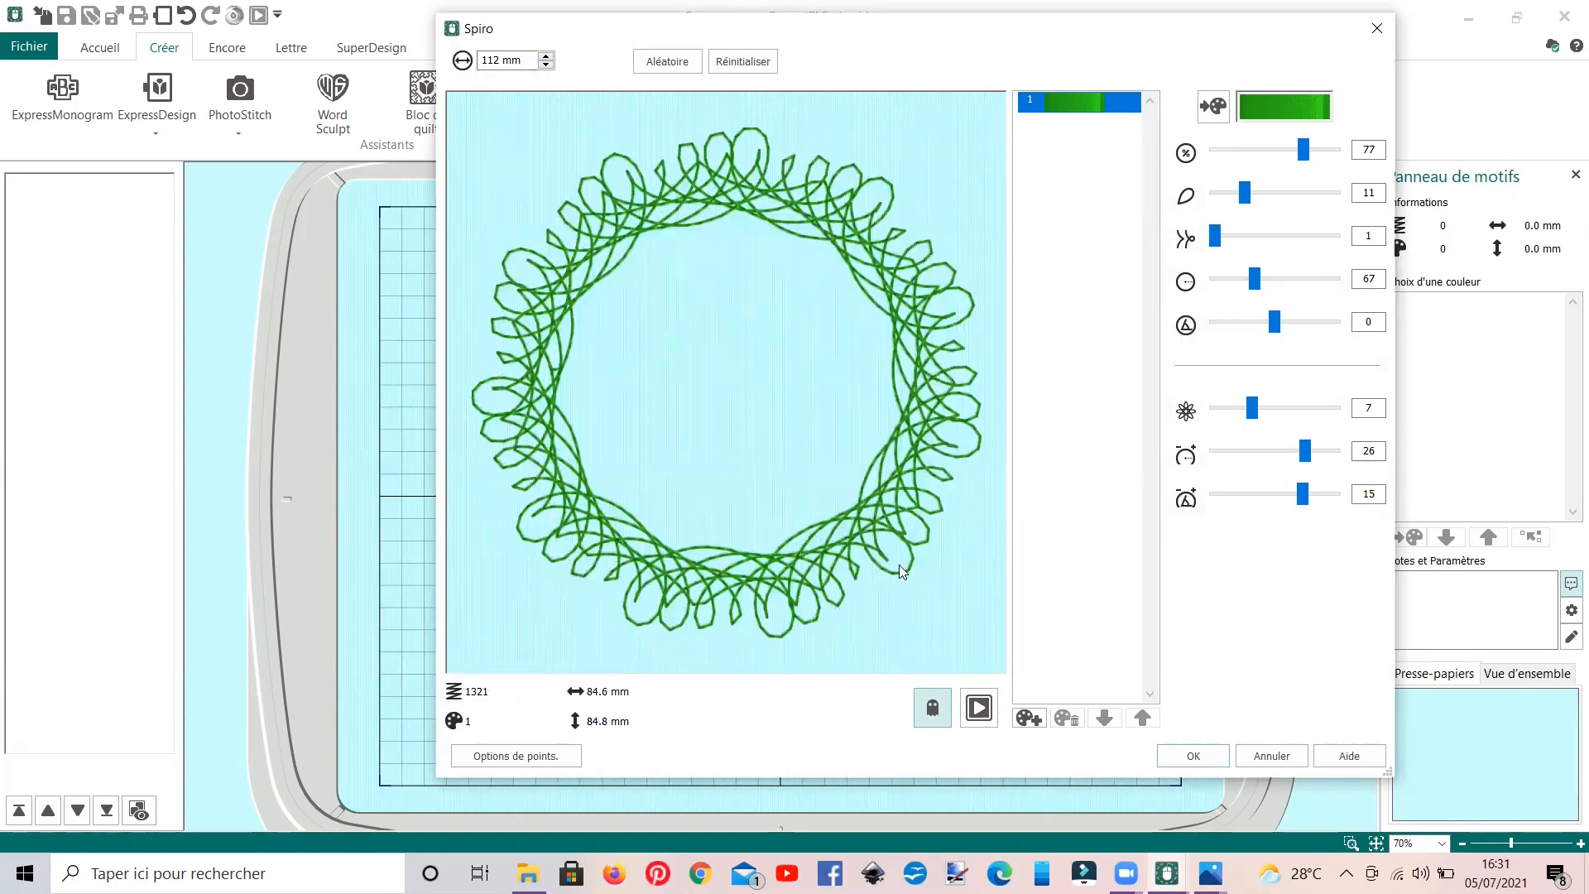
- Add a second colour layer to the spiro design using thread colour Melon 2294
left_click(1027, 718)
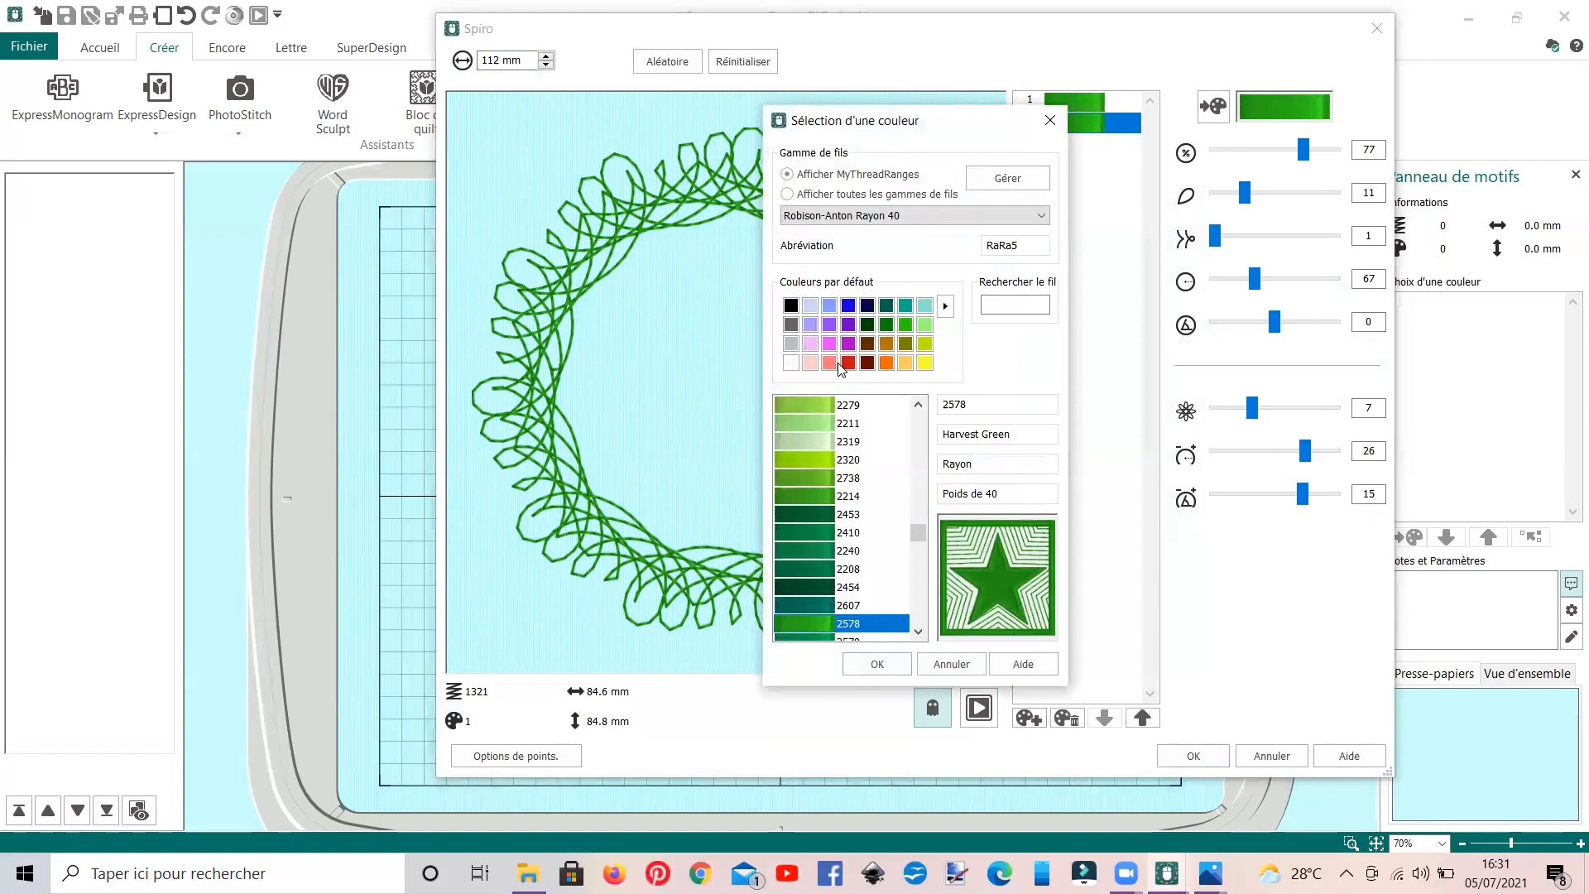
left_click(830, 363)
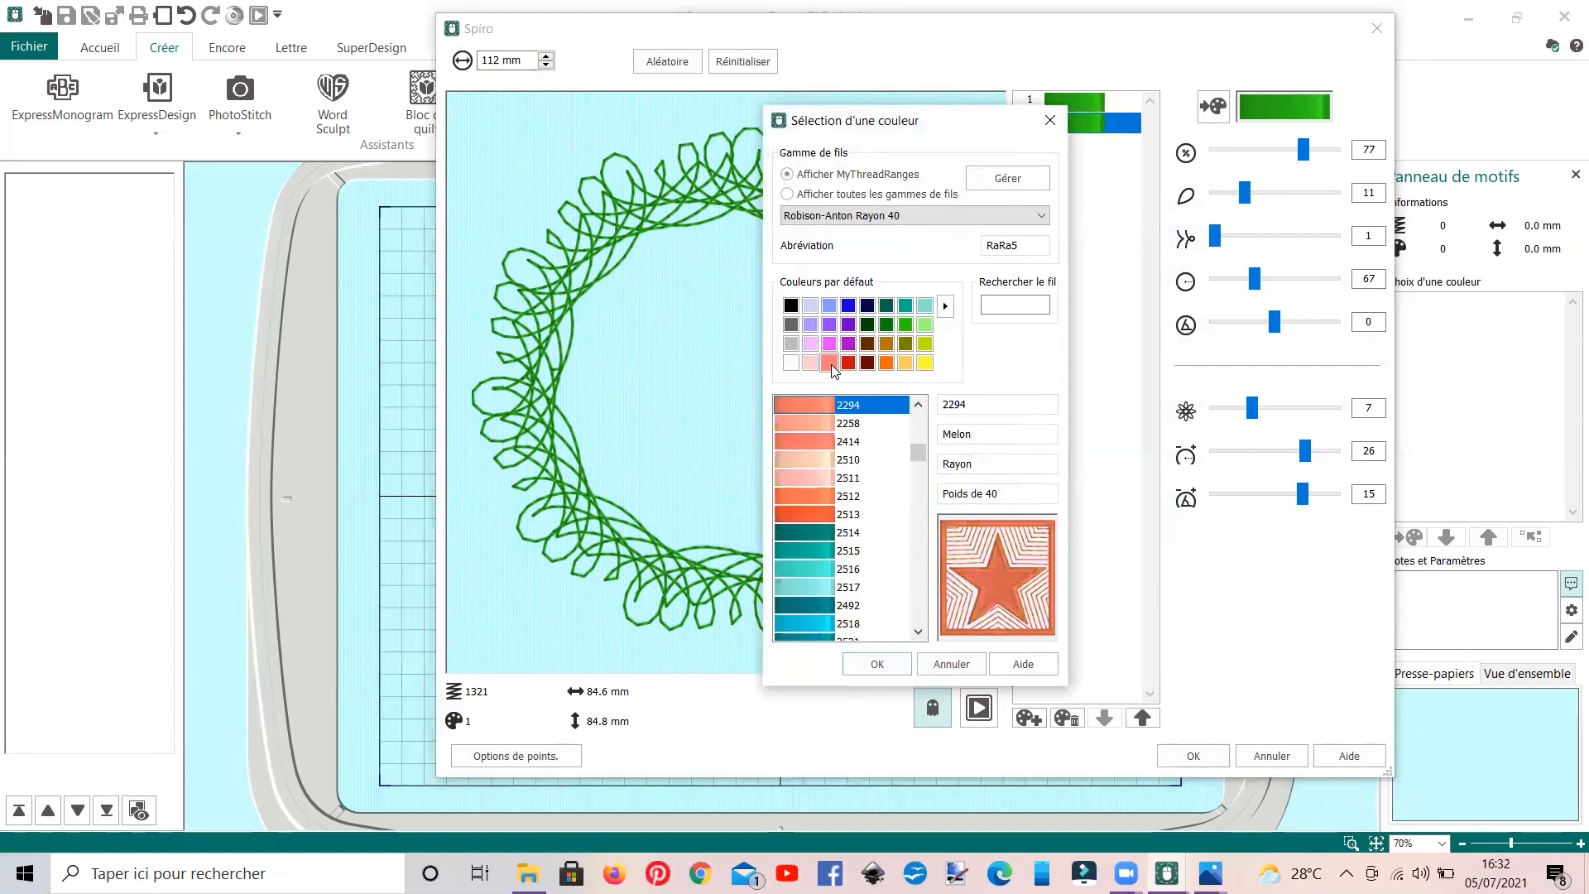
left_click(892, 662)
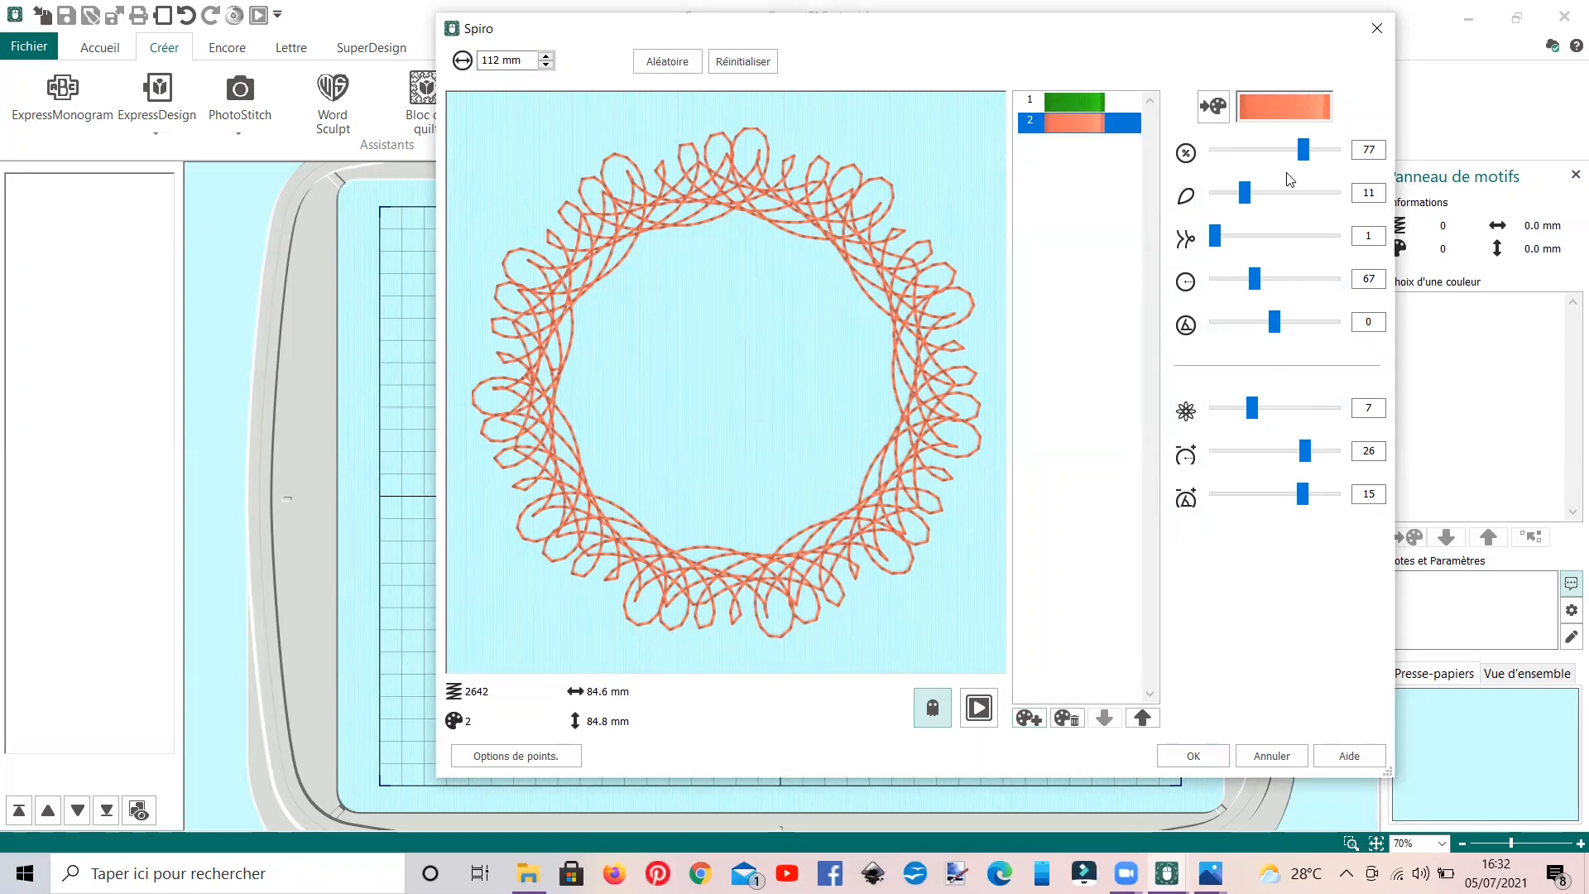
- Shape the Melon spiro with relative size 52%, curve 4, rotation -8 and 4 repeats
left_click_drag(1304, 150, 1270, 163)
left_click_drag(1226, 240, 1255, 248)
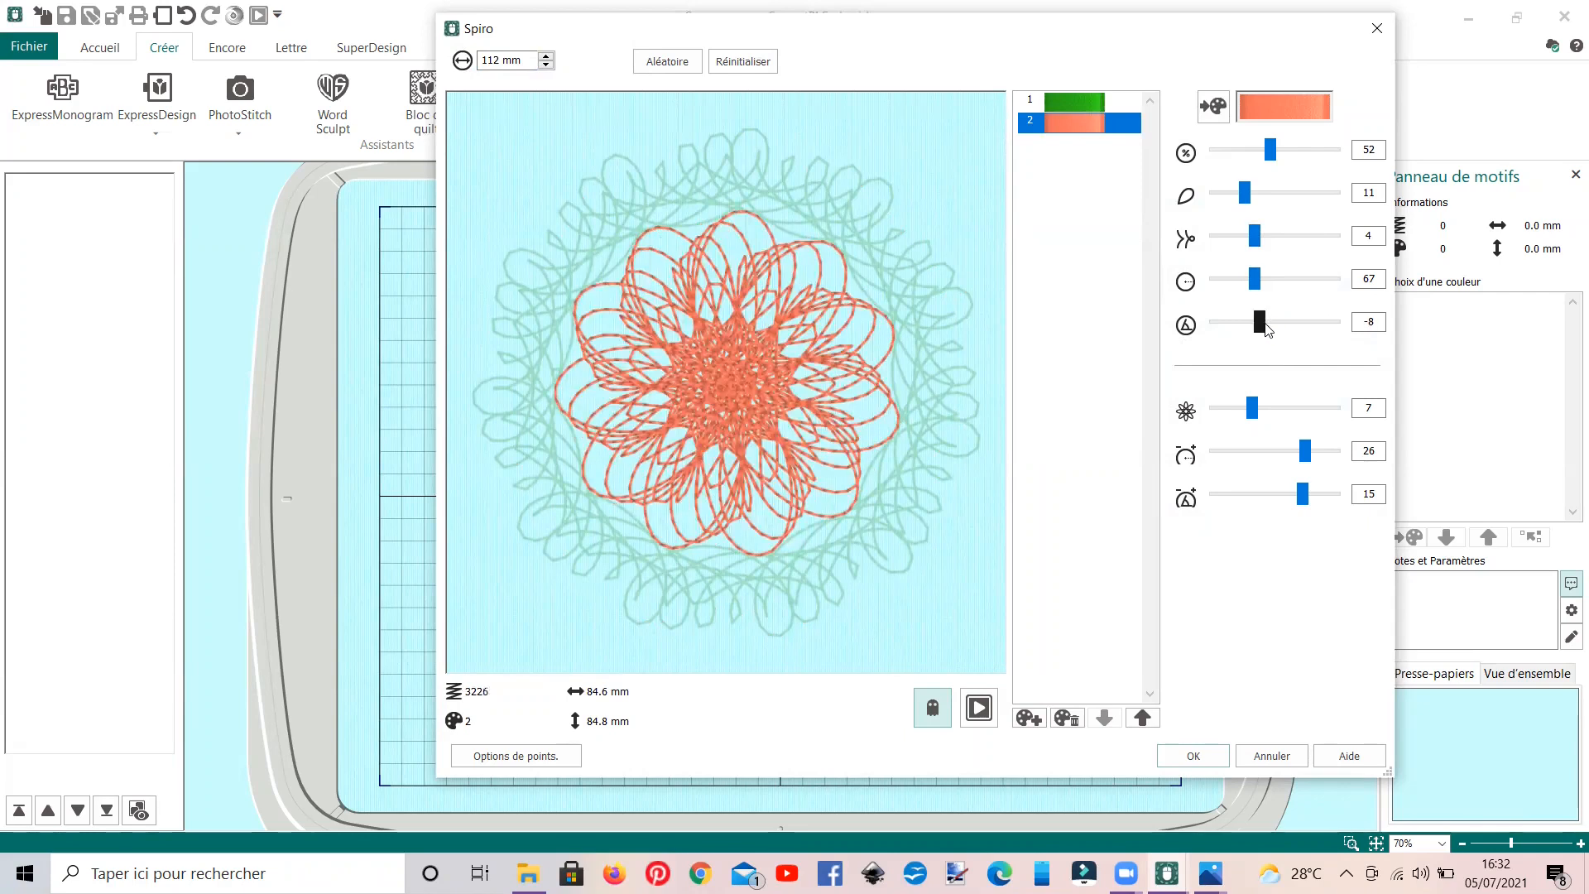
left_click_drag(1268, 329, 1266, 331)
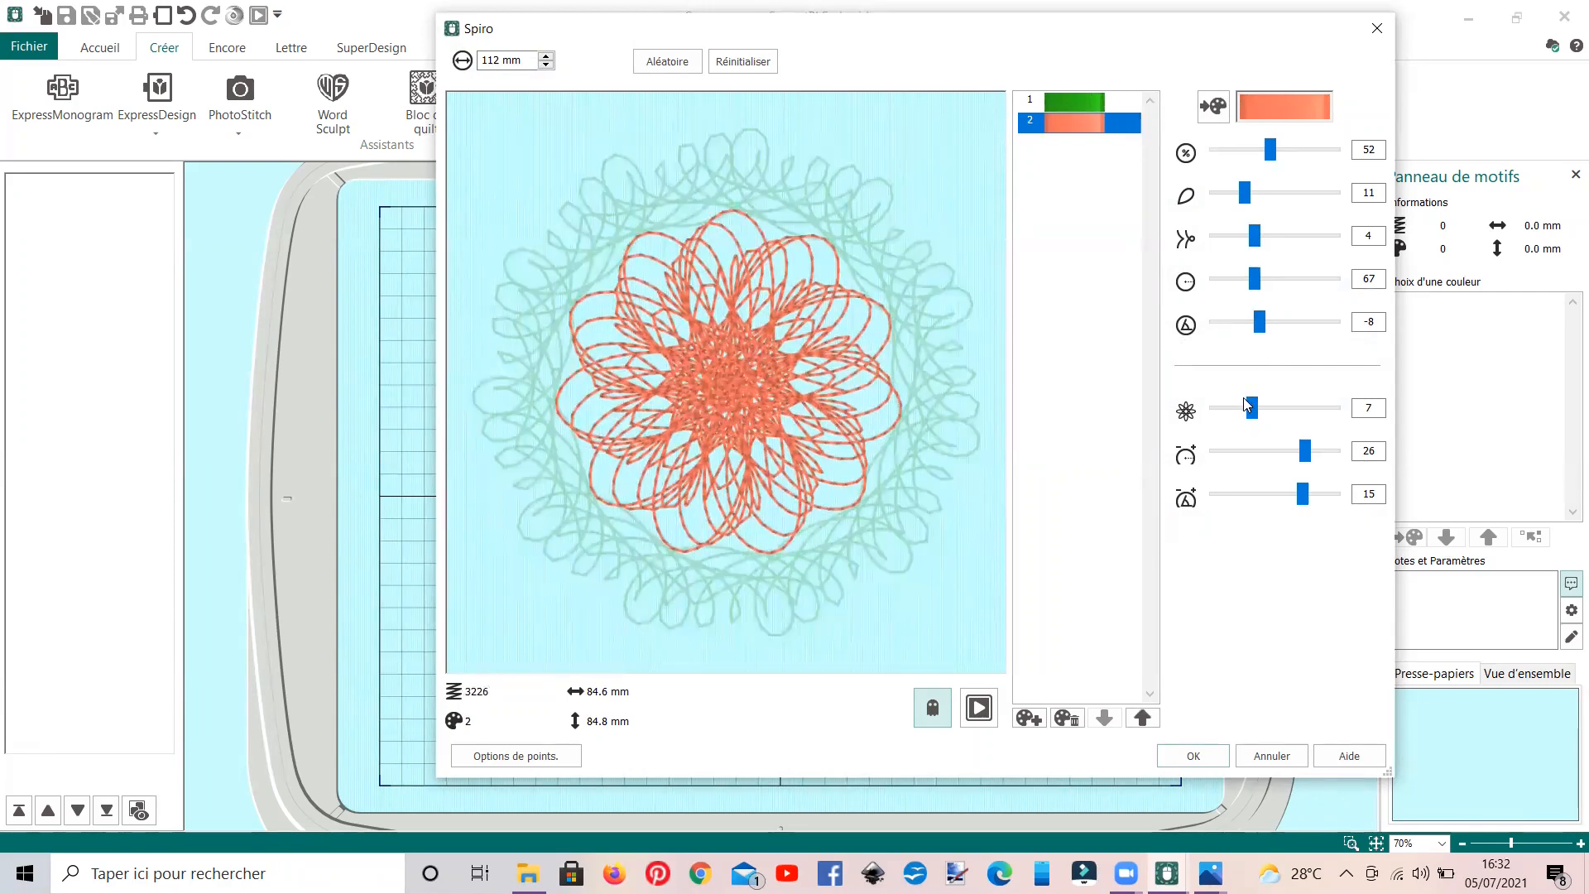
left_click_drag(1250, 395, 1231, 418)
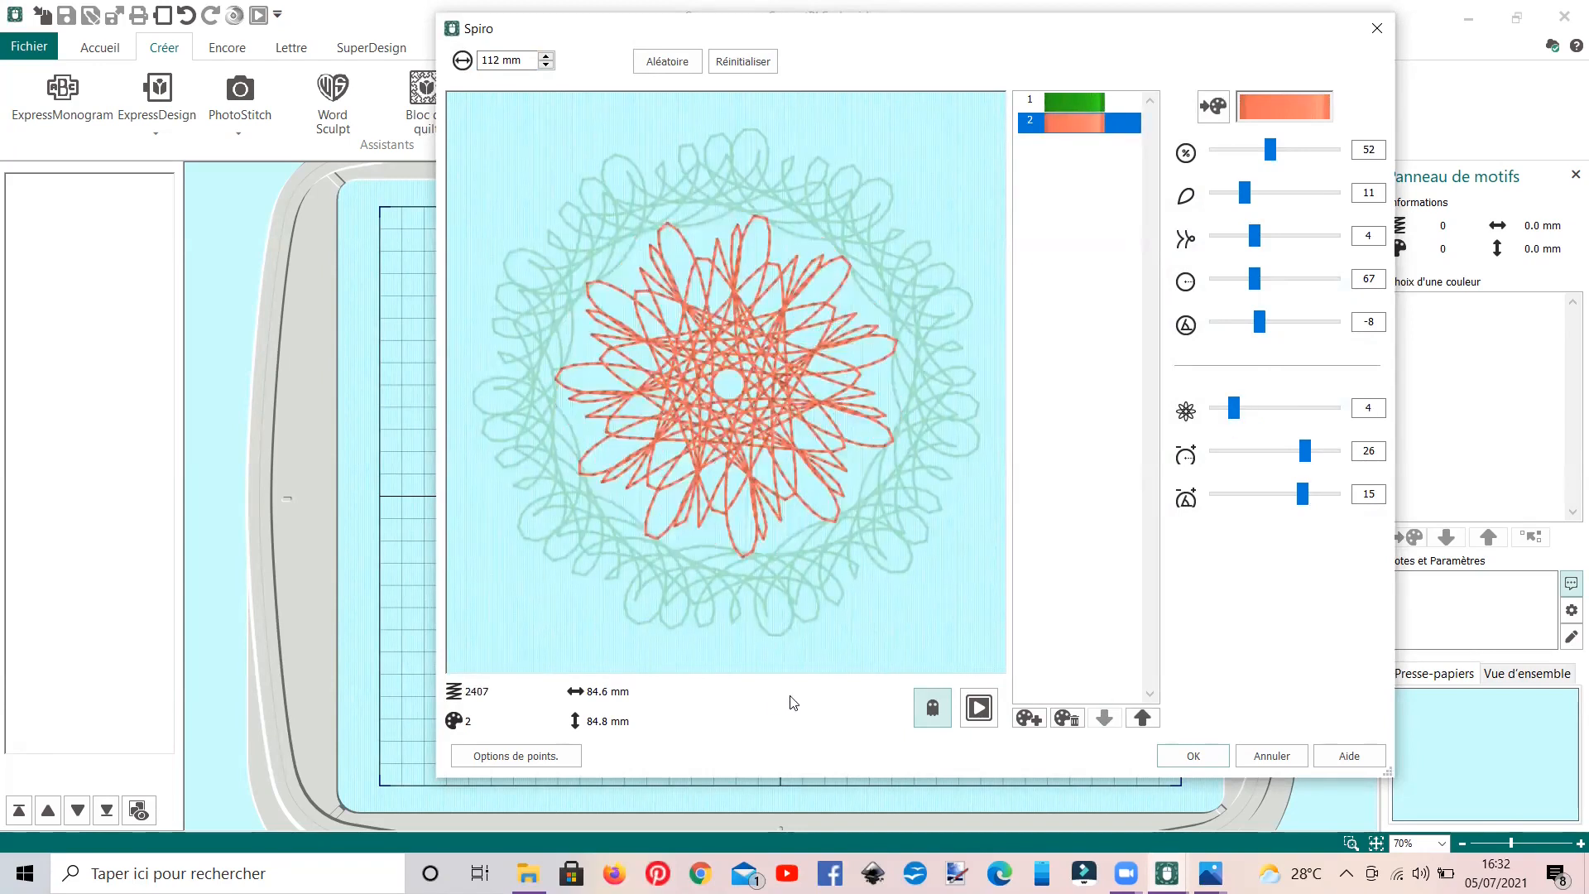
- Set the stitch length to 2.2 mm and reshape the Melon spiro to relative size 46% with 14 petals
left_click(503, 757)
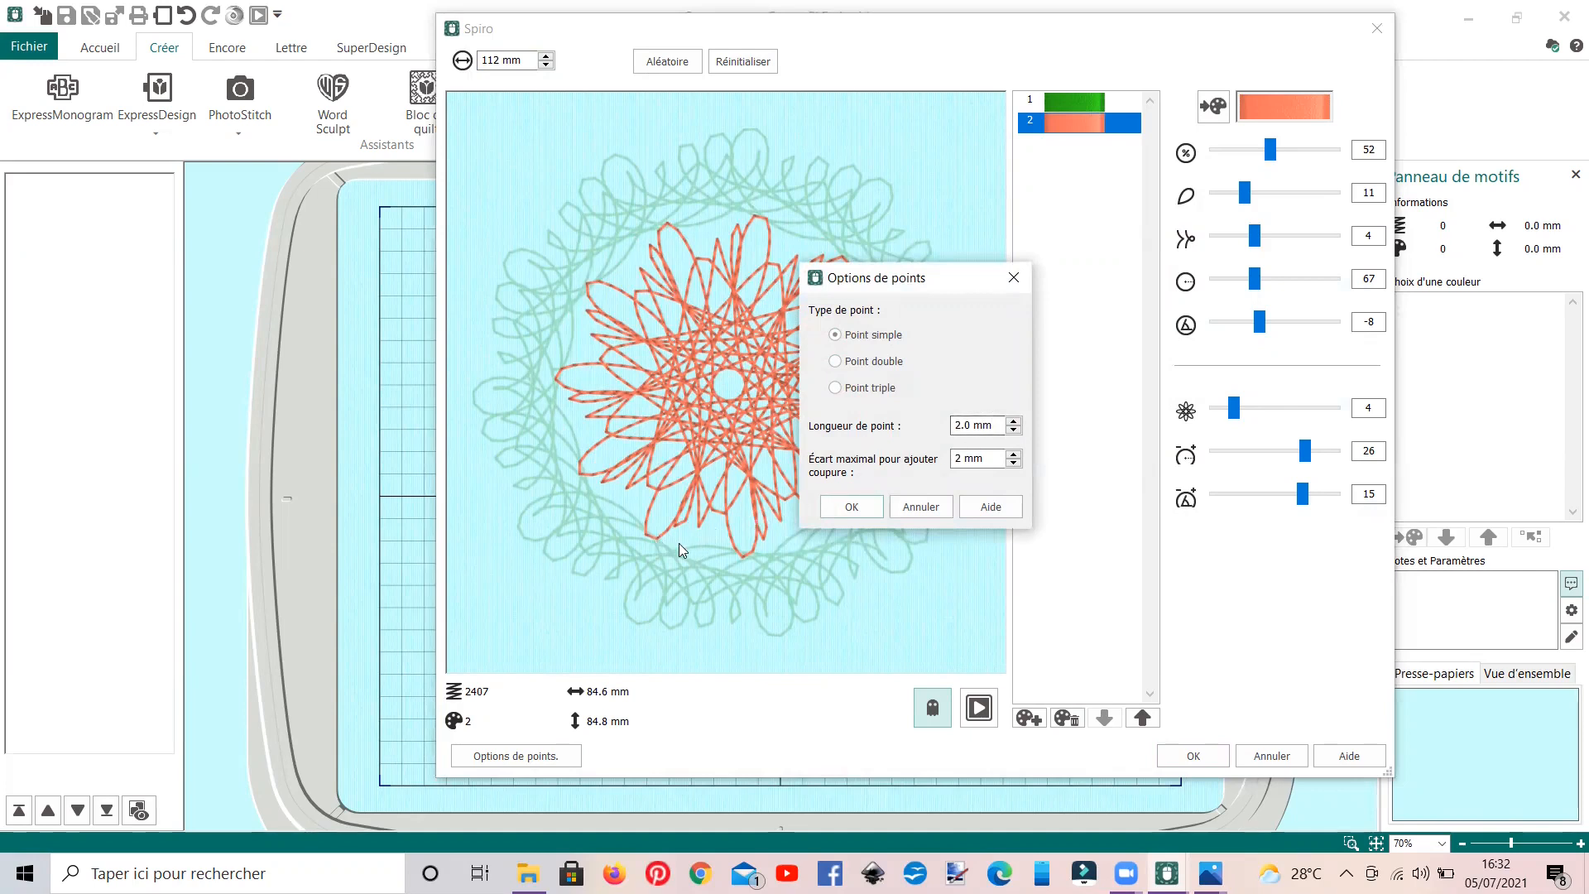
left_click(1013, 422)
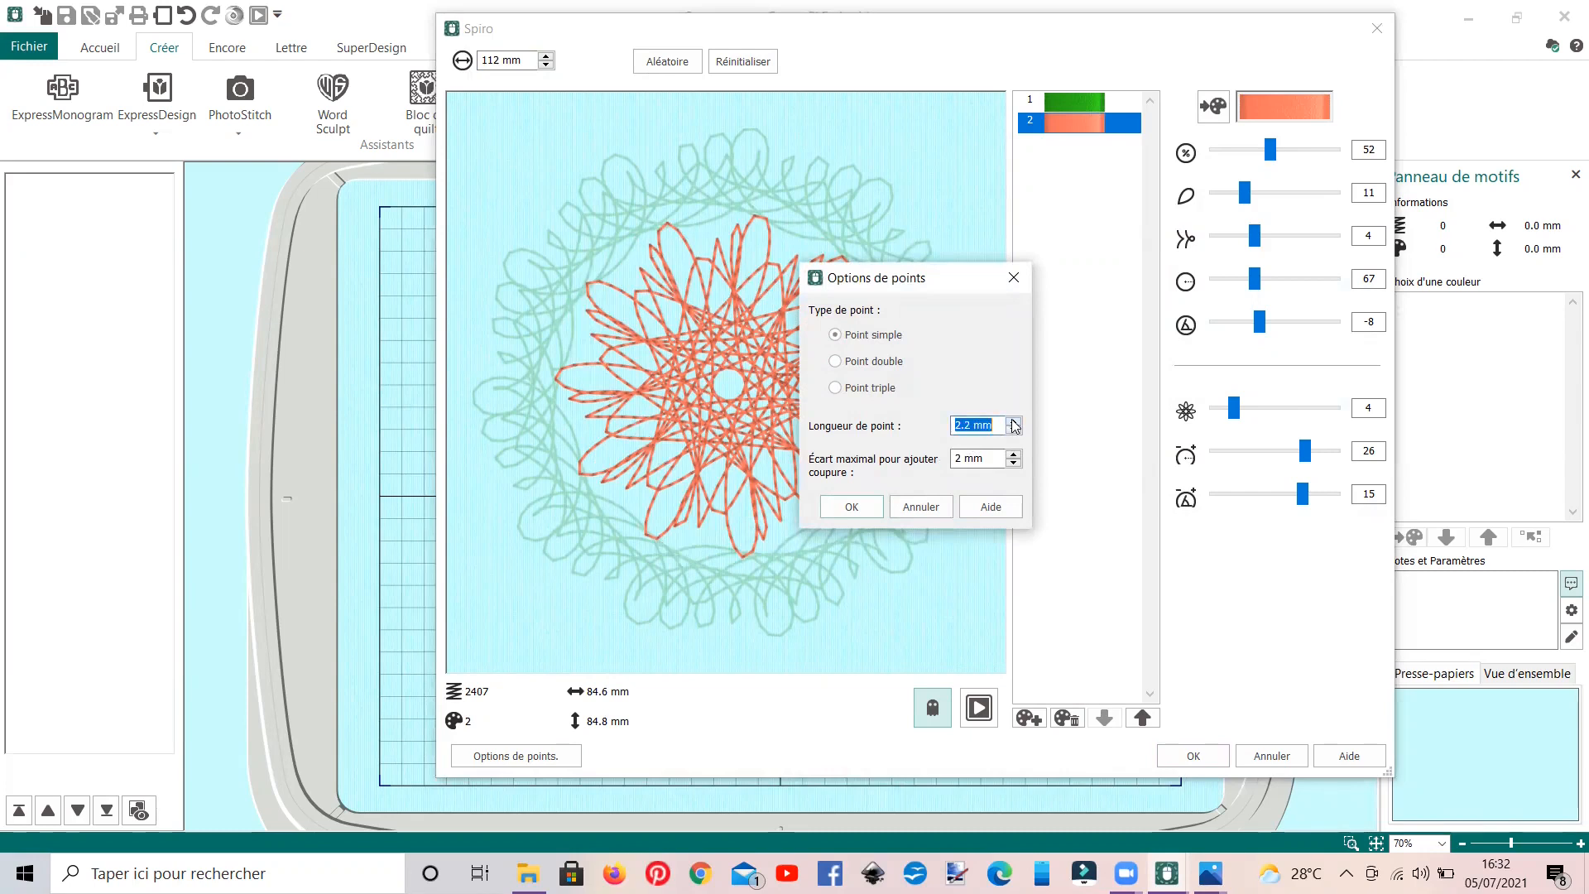
left_click(850, 507)
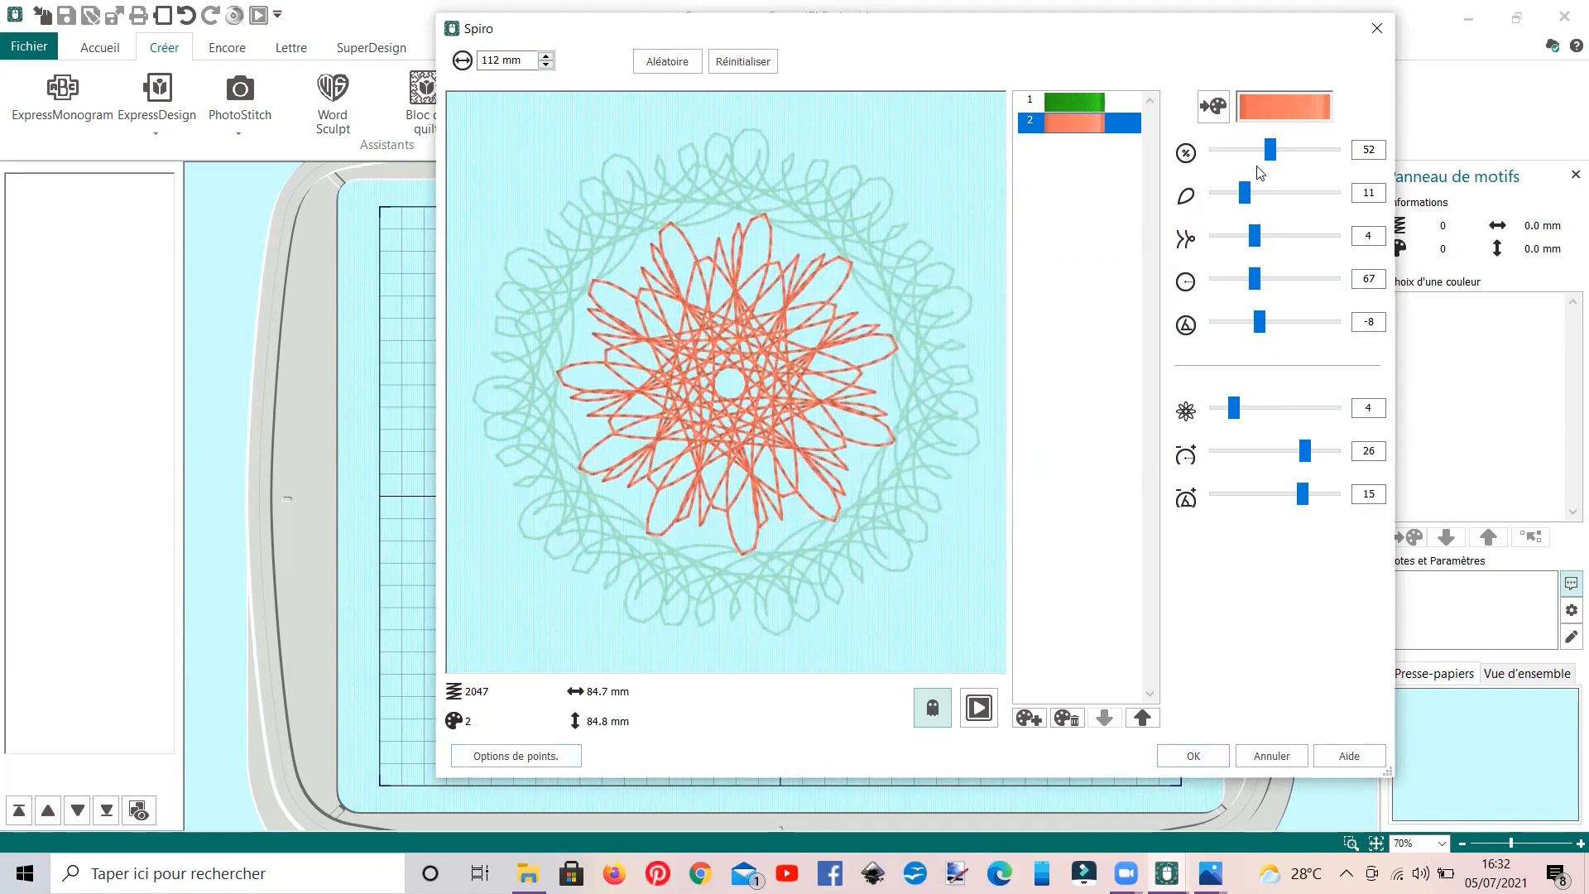
left_click_drag(1271, 151, 1258, 199)
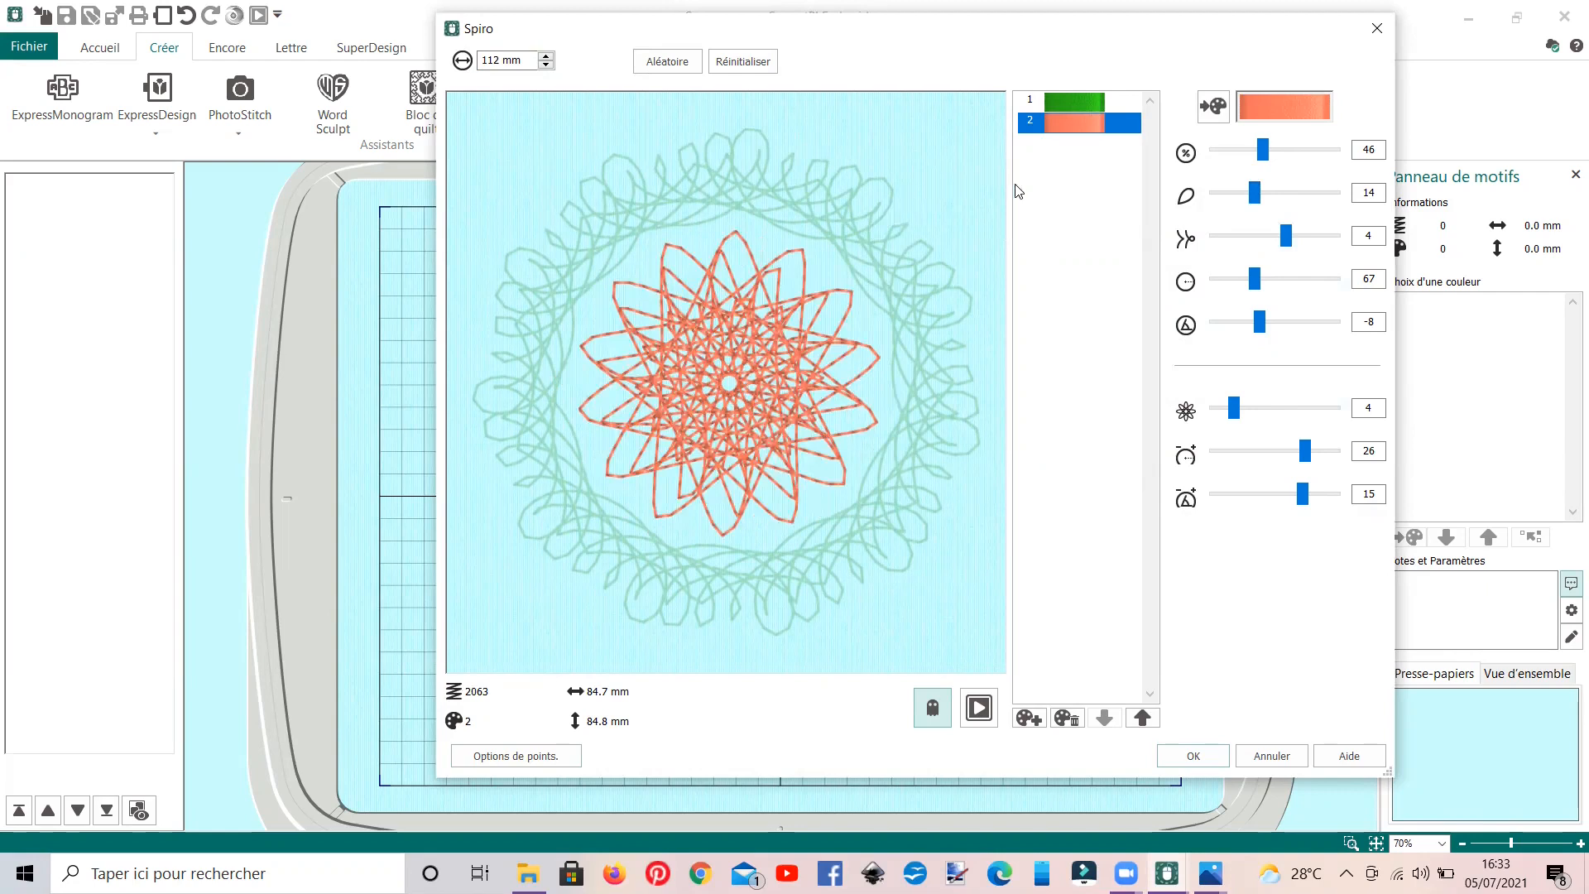
- Add a third colour layer in Cristy Blue 2383 and shape it with relative size 28% and 8 petals
left_click(1027, 718)
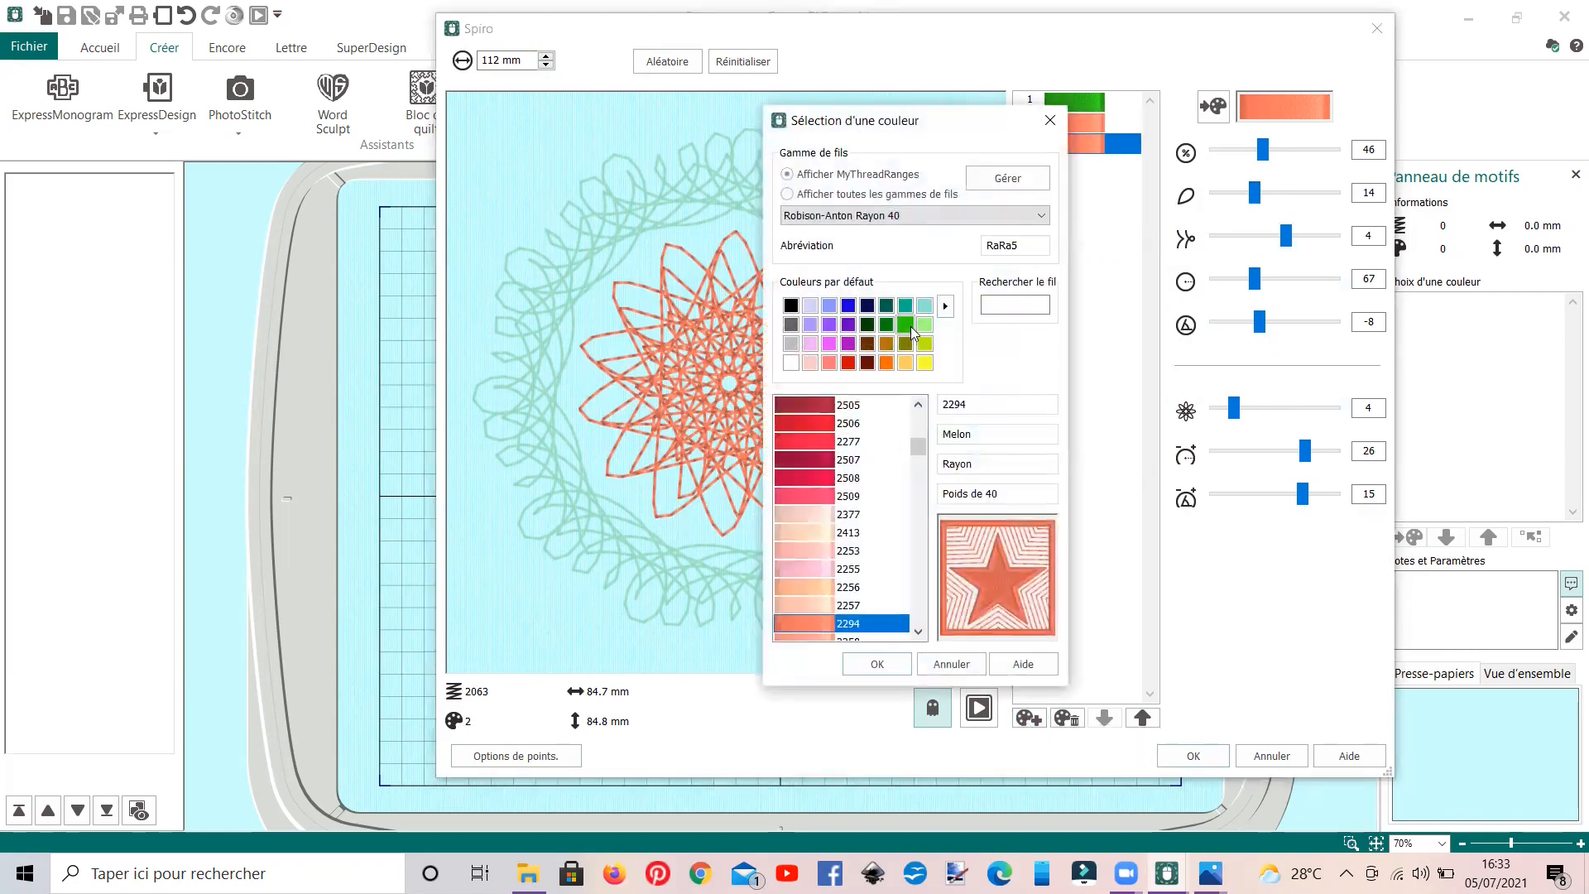
left_click(828, 305)
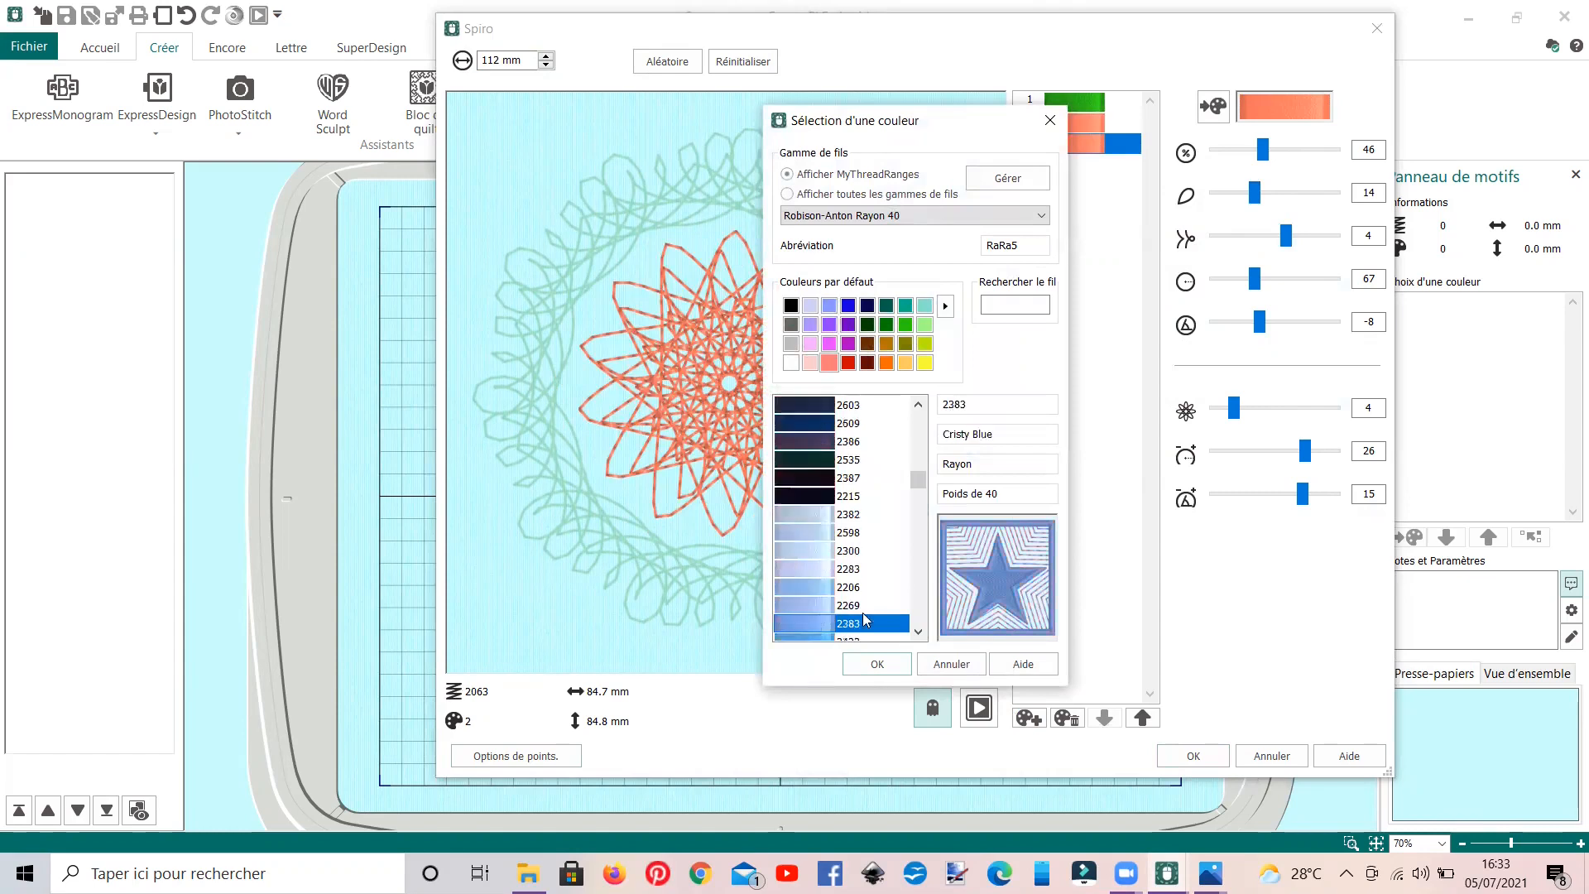
left_click(877, 660)
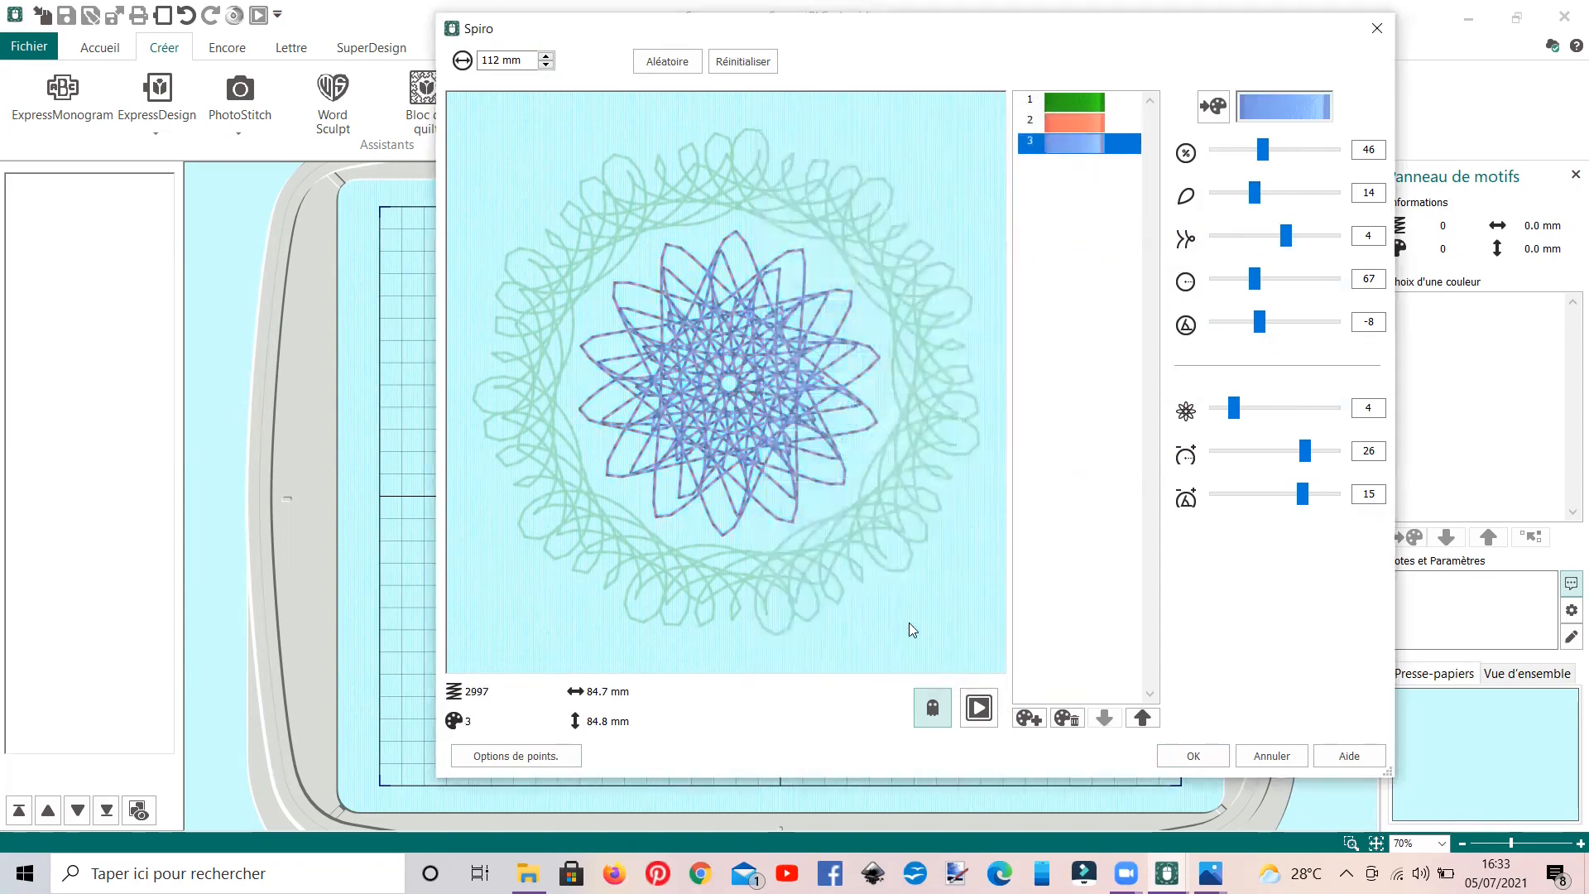
left_click_drag(1263, 149, 1239, 203)
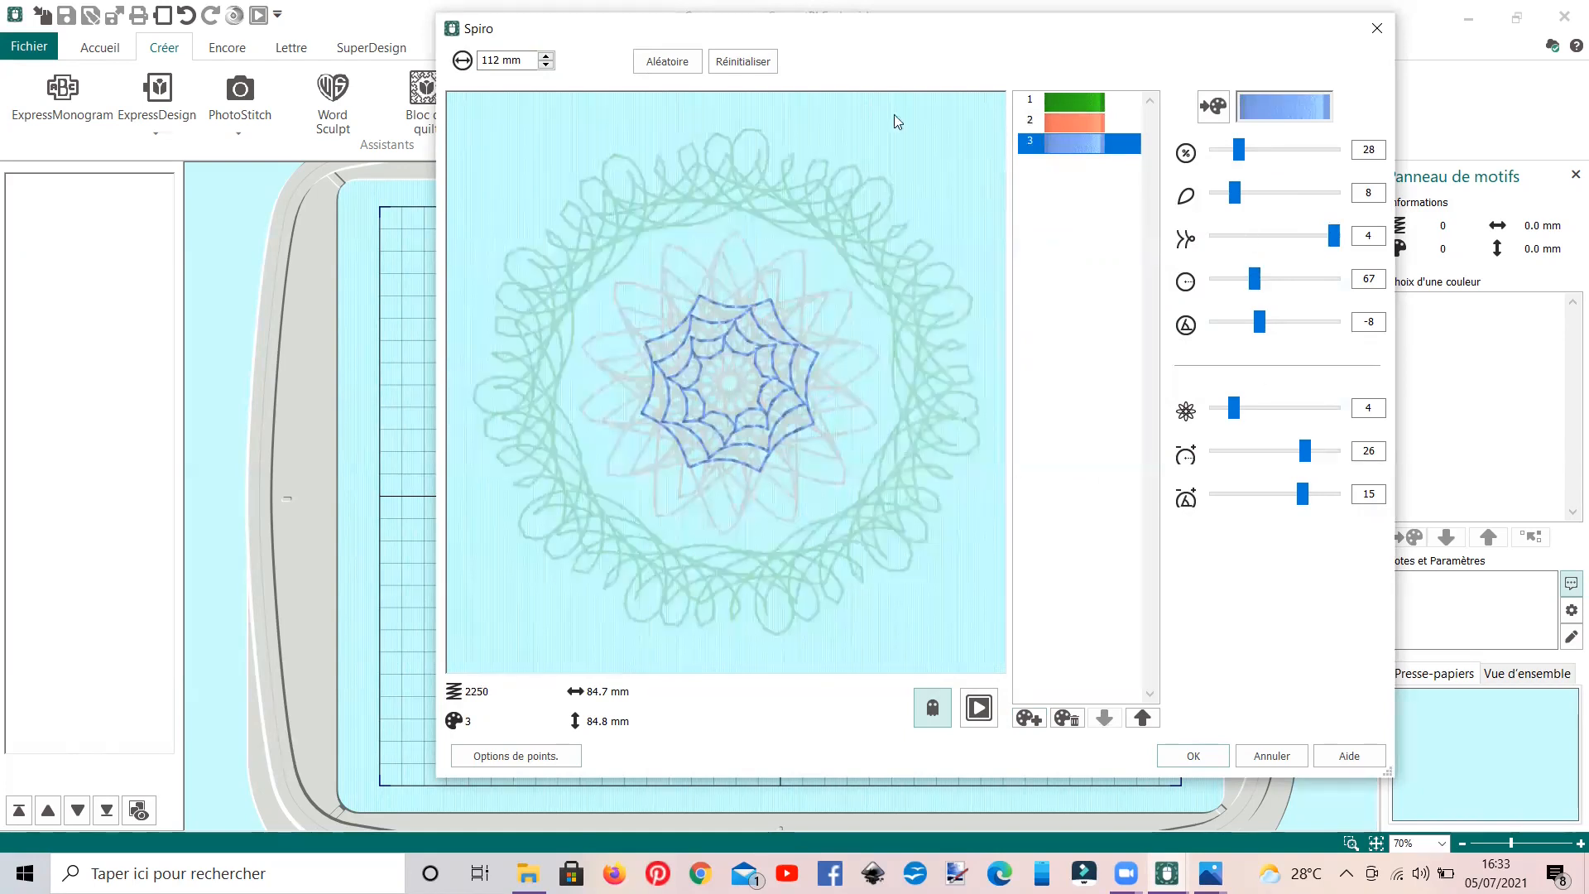
- Reshape the Melon spiro layer with relative size 33%, 5 petals and curve 2
left_click(1074, 121)
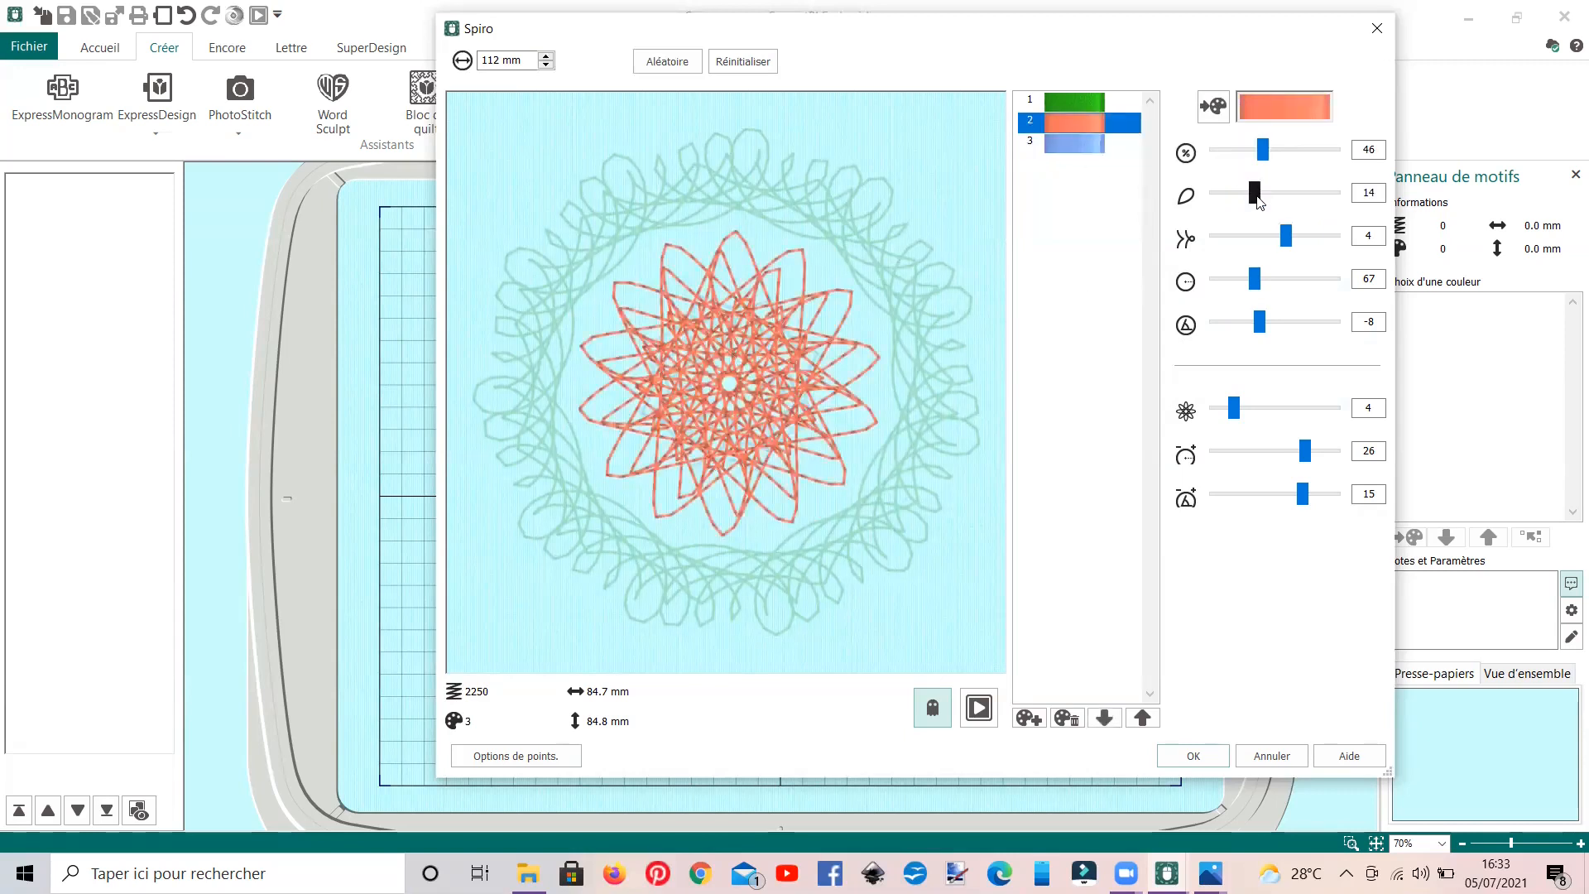
left_click(1282, 150)
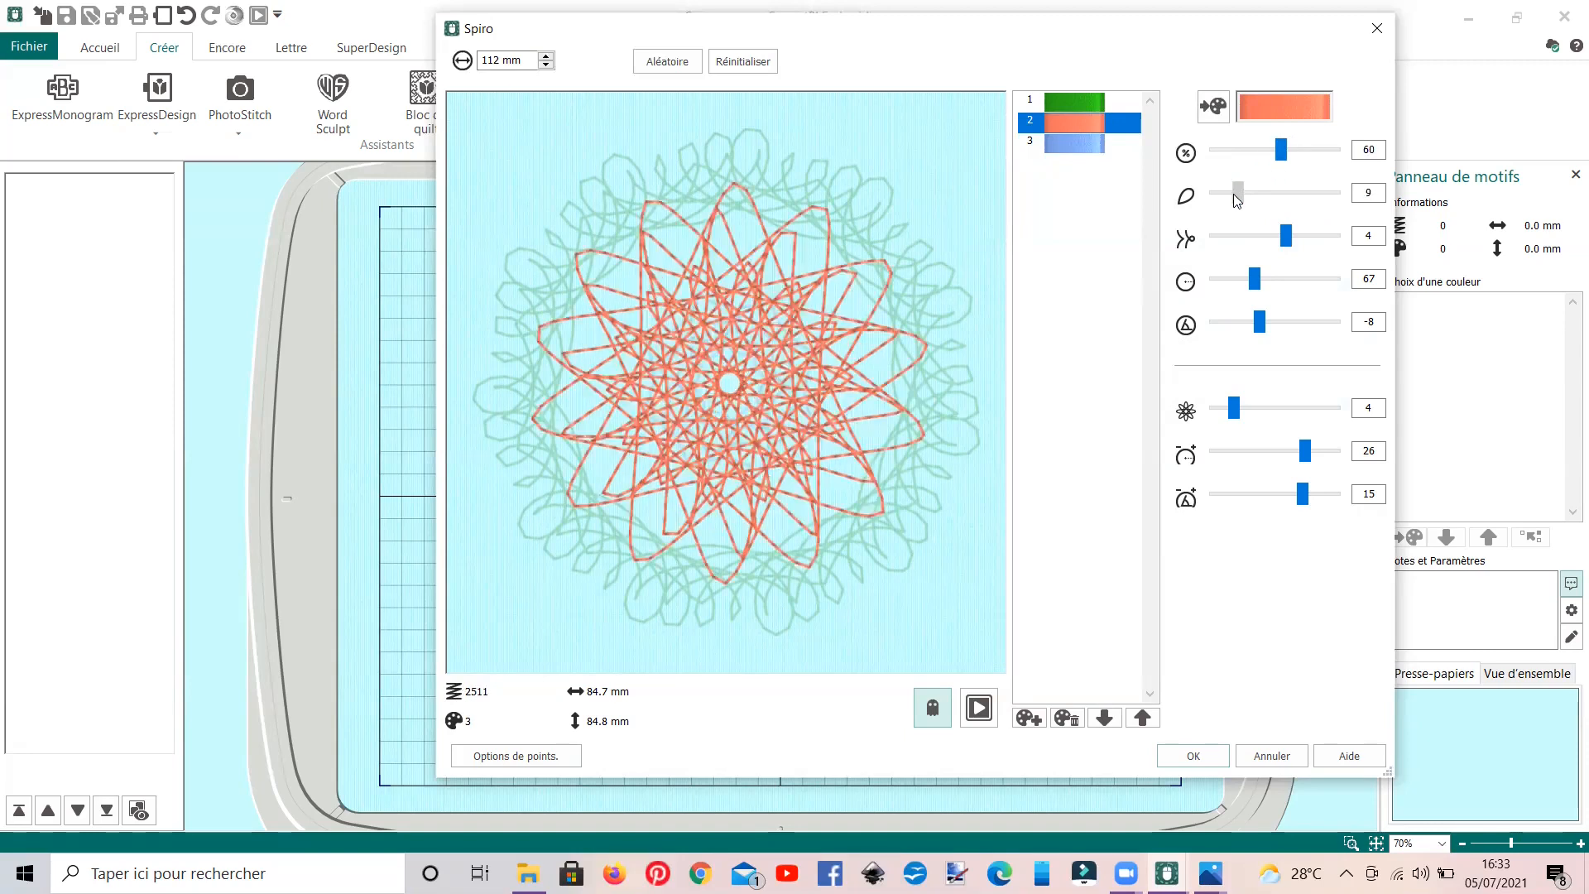
left_click(1235, 195)
left_click_drag(1237, 199, 1256, 240)
left_click_drag(1284, 162, 1245, 164)
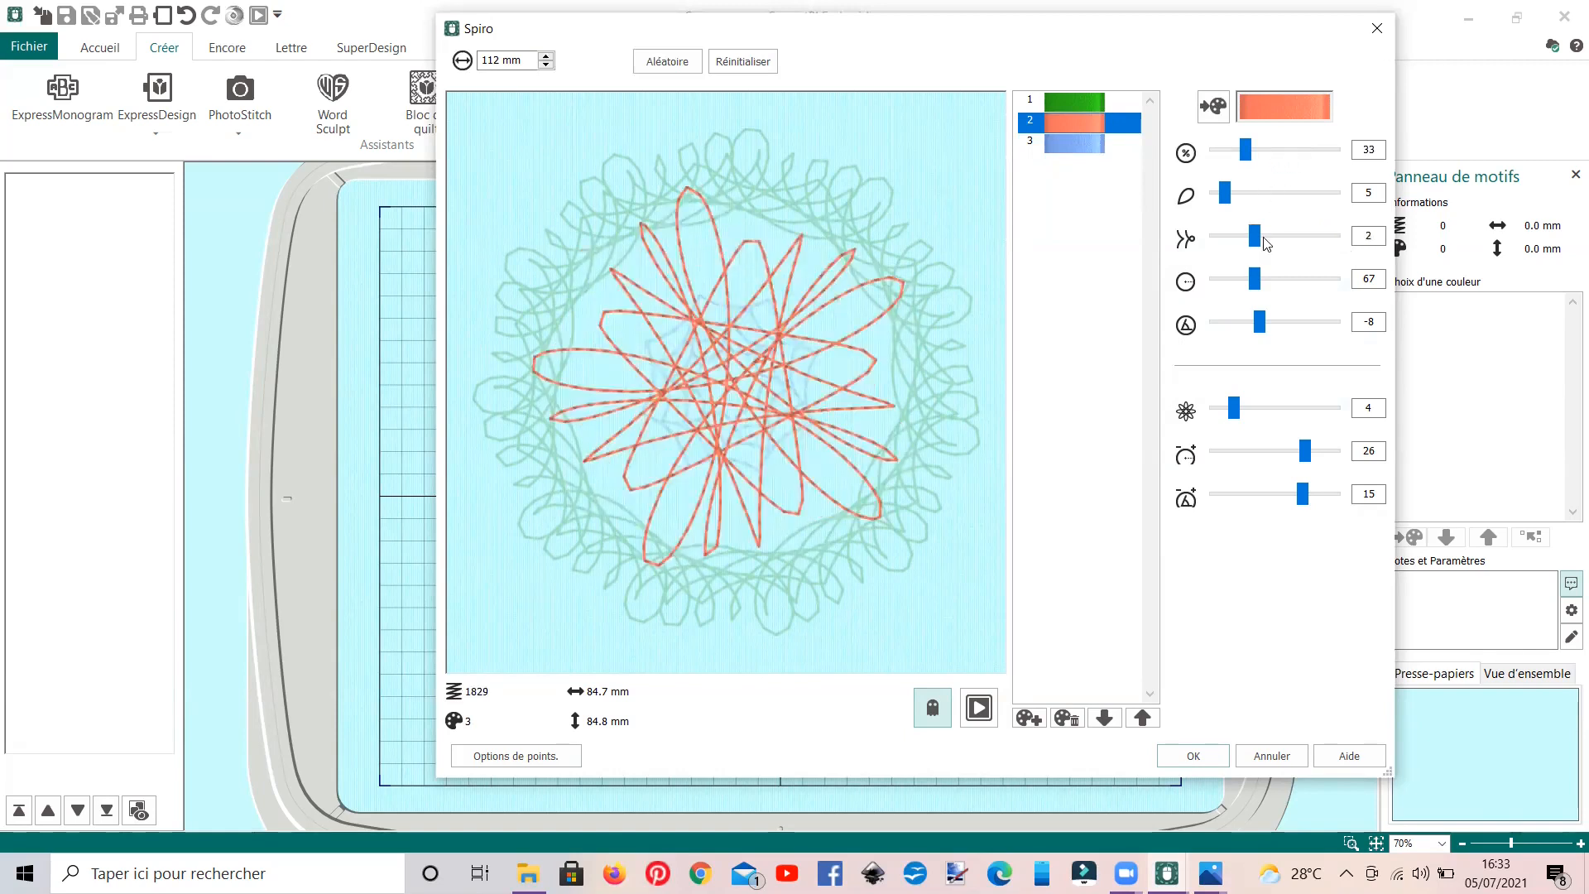
- Give the Melon layer 2 repeats, repeat roundness variation -42 and relative size 62%, and set the Cristy Blue layer's relative size to 23%
left_click_drag(1233, 409, 1229, 416)
left_click_drag(1309, 457, 1231, 462)
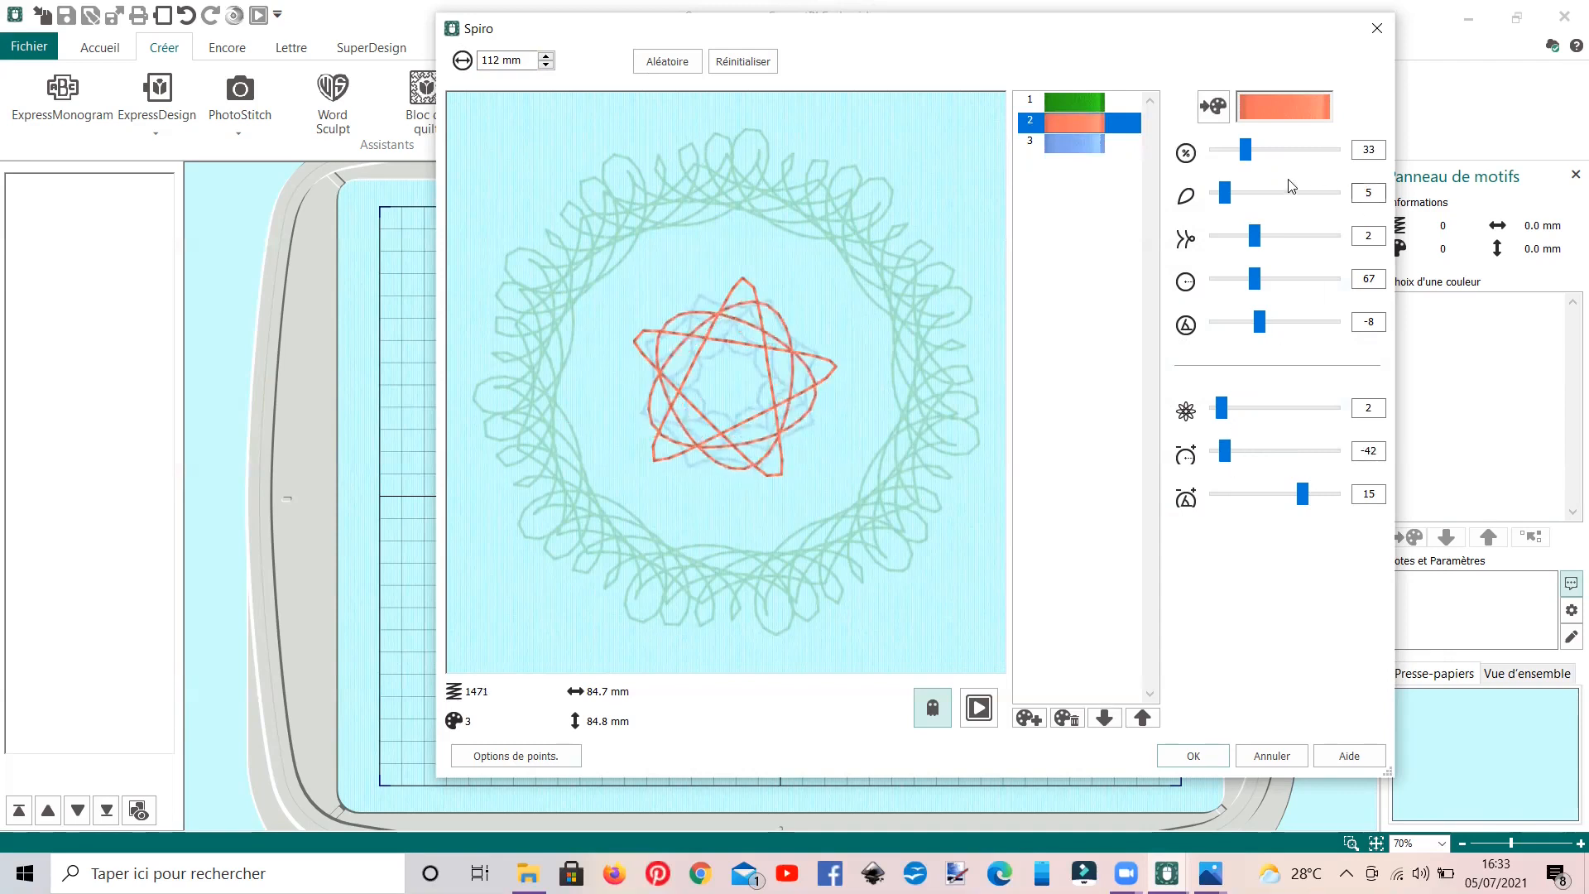
left_click_drag(1246, 151, 1284, 162)
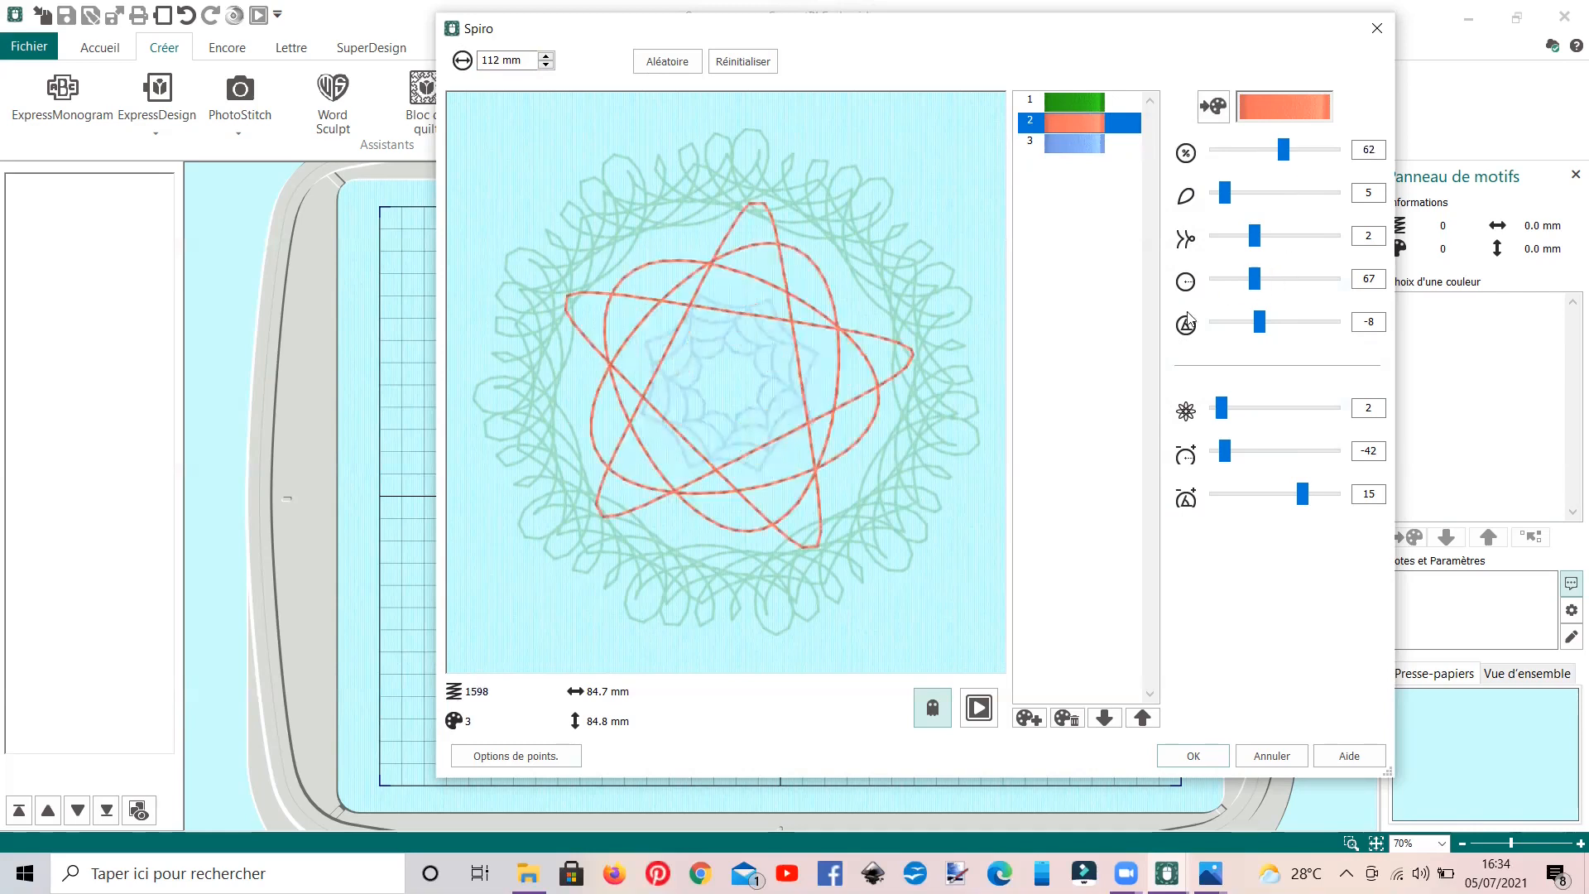
left_click(1071, 147)
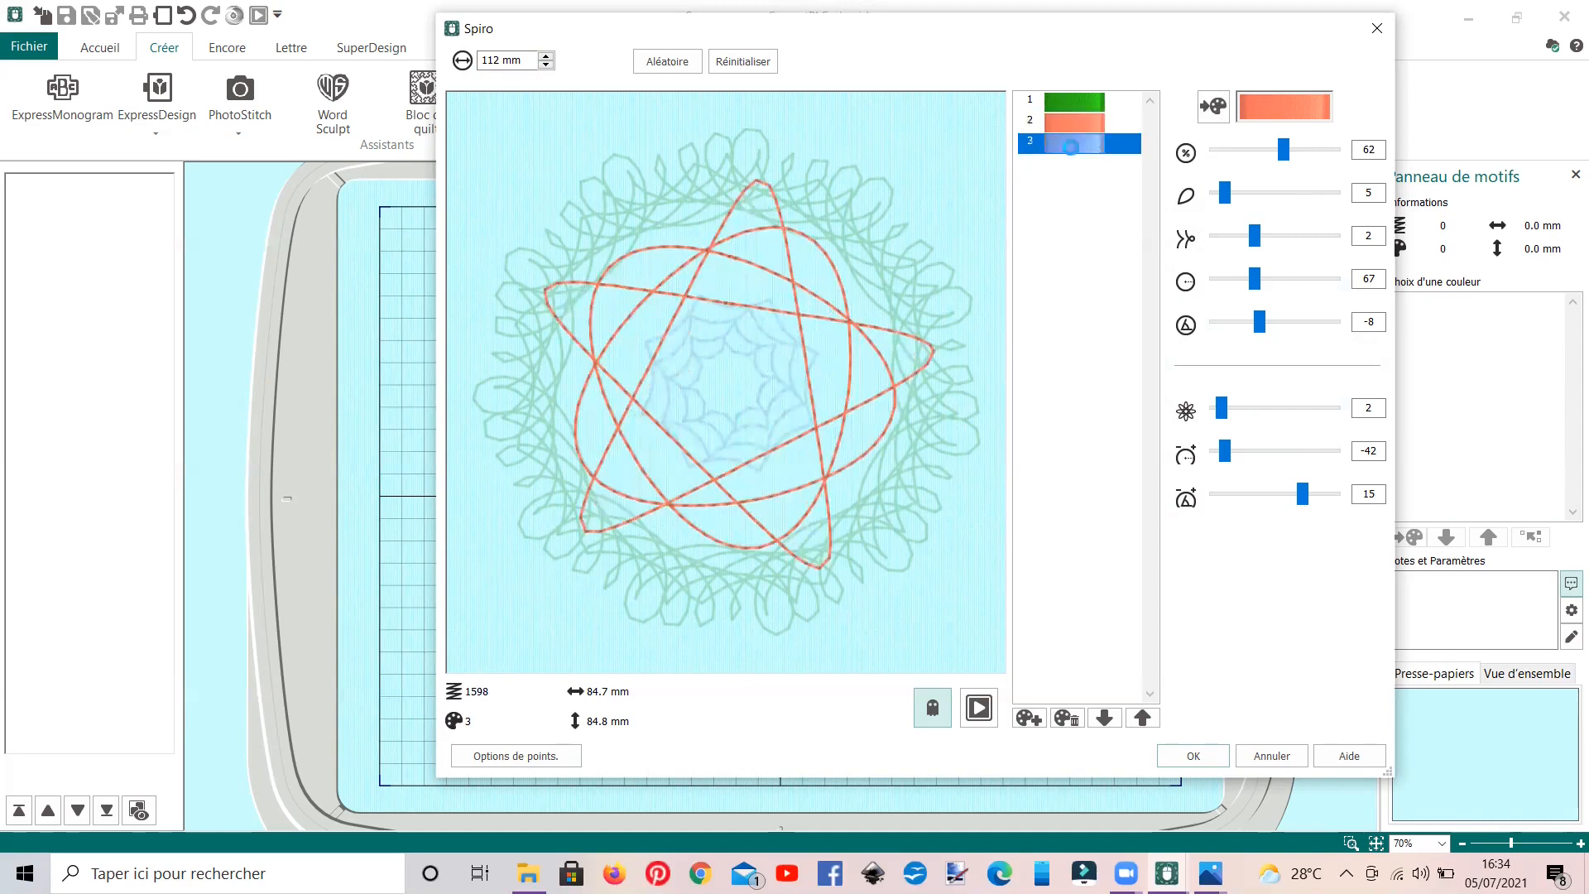
left_click_drag(1234, 151, 1233, 155)
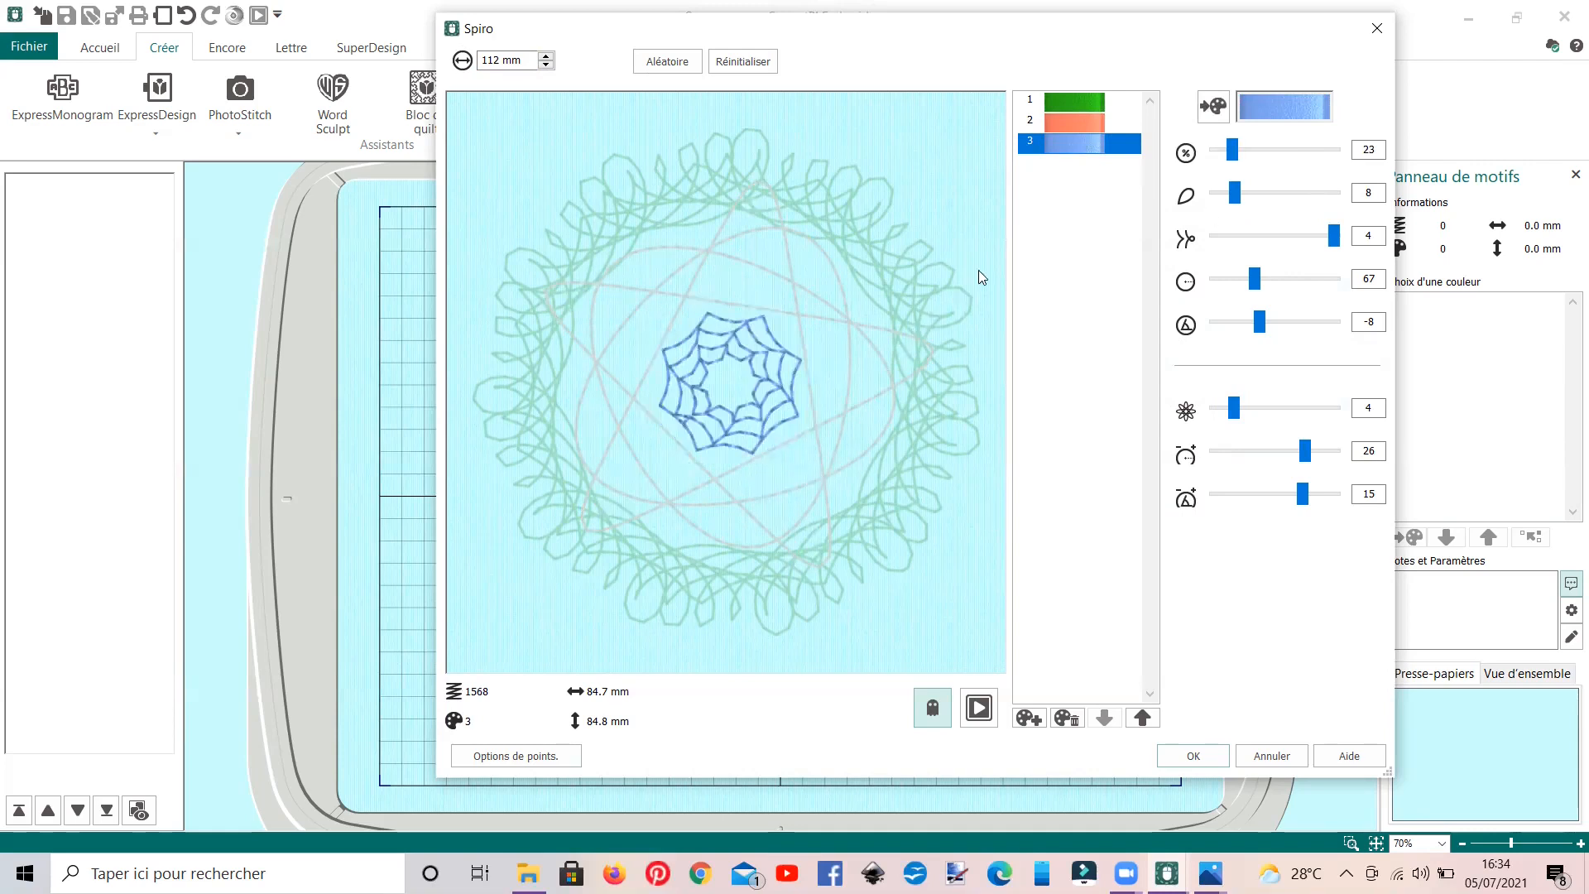
- Set the Melon layer to repeat roundness variation -20, 5 repeats and relative size 53%
left_click(1058, 128)
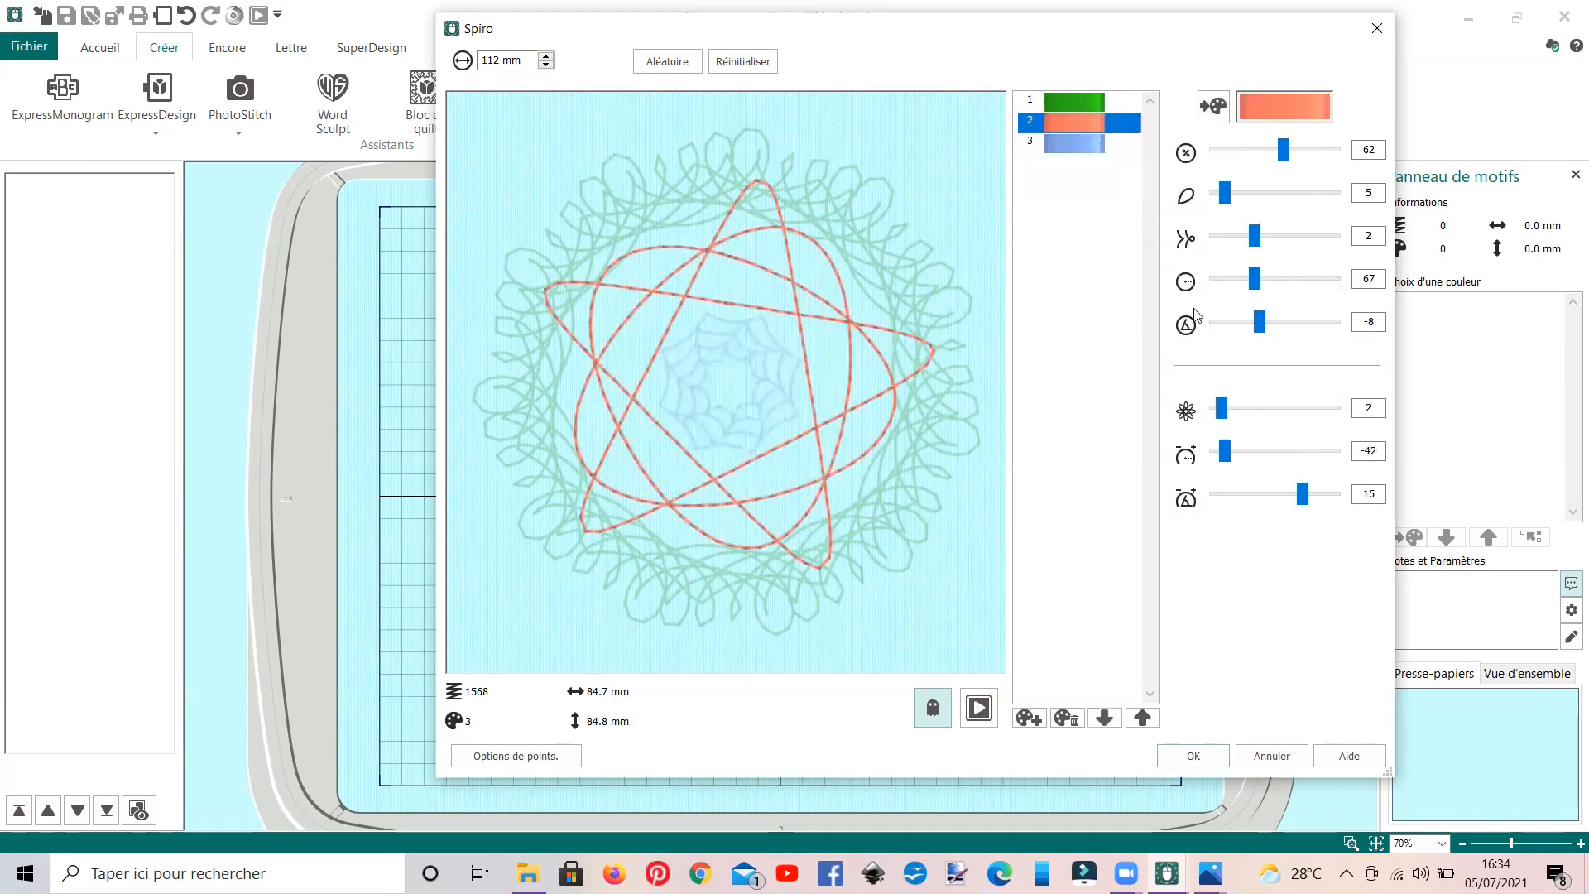
left_click_drag(1225, 451, 1254, 462)
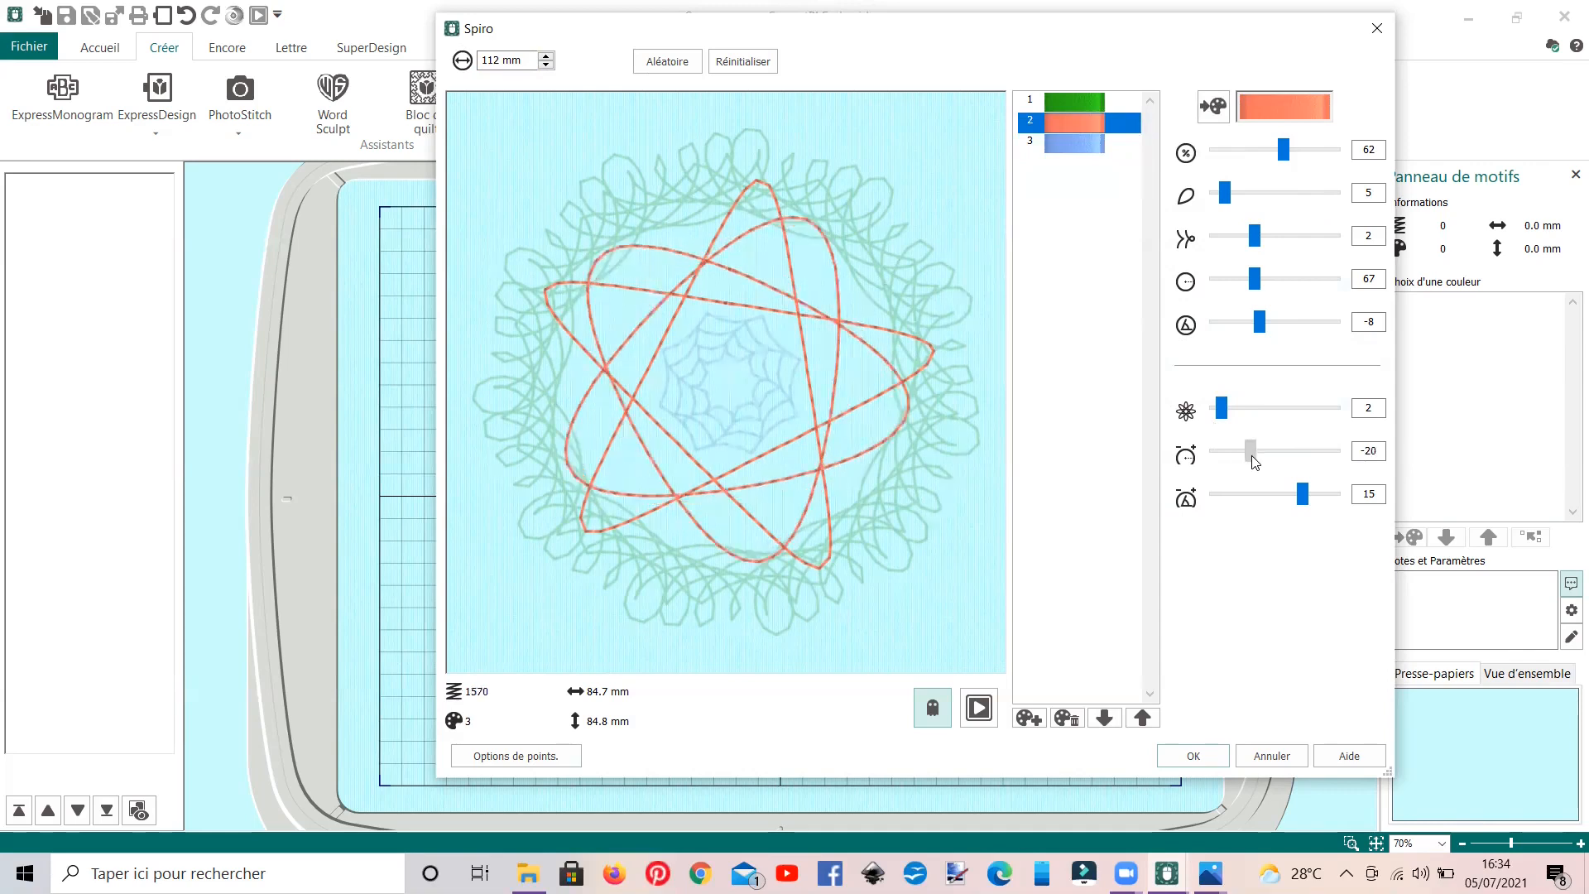
left_click_drag(1221, 409, 1241, 434)
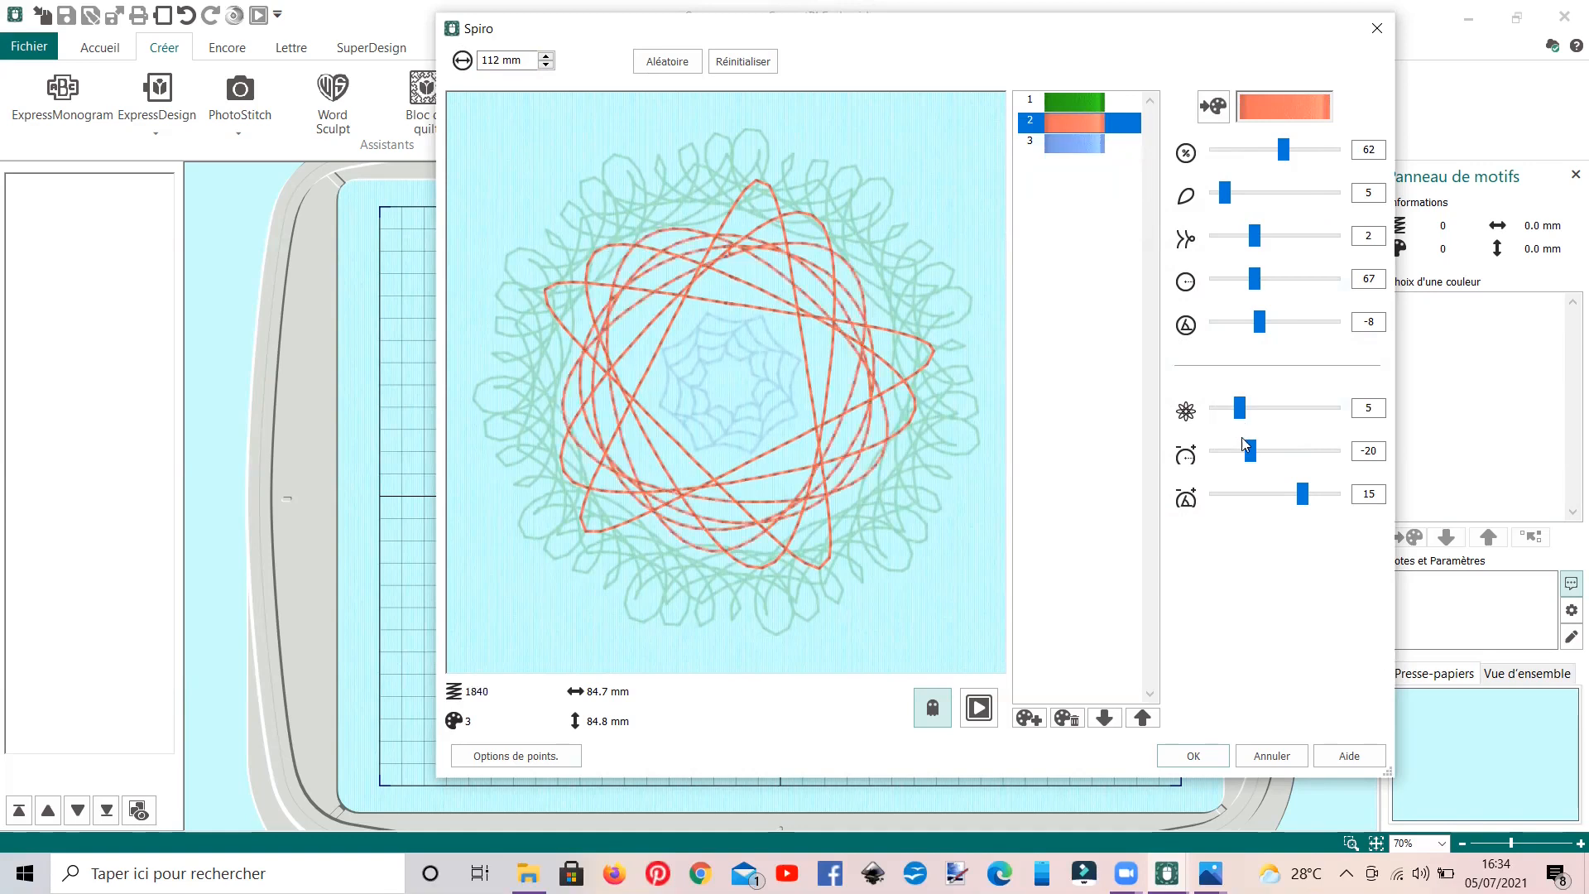
left_click_drag(1282, 155, 1272, 160)
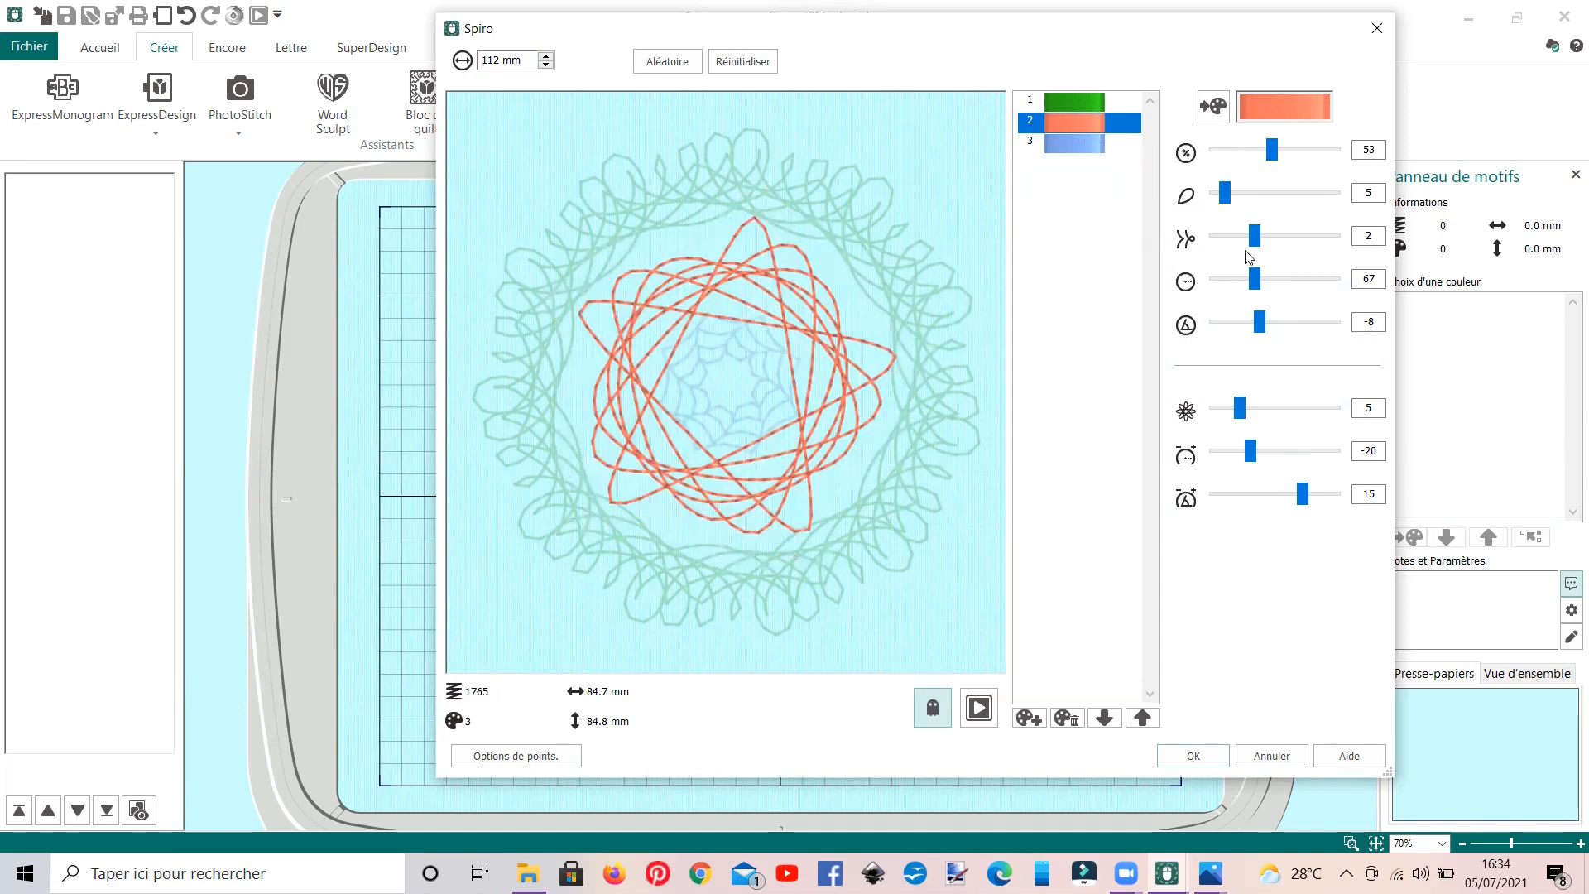
- Reshape the Melon layer to relative size 51%, curve 1 and 7 petals, and enlarge the Cristy Blue layer inside it
left_click_drag(1253, 239, 1217, 249)
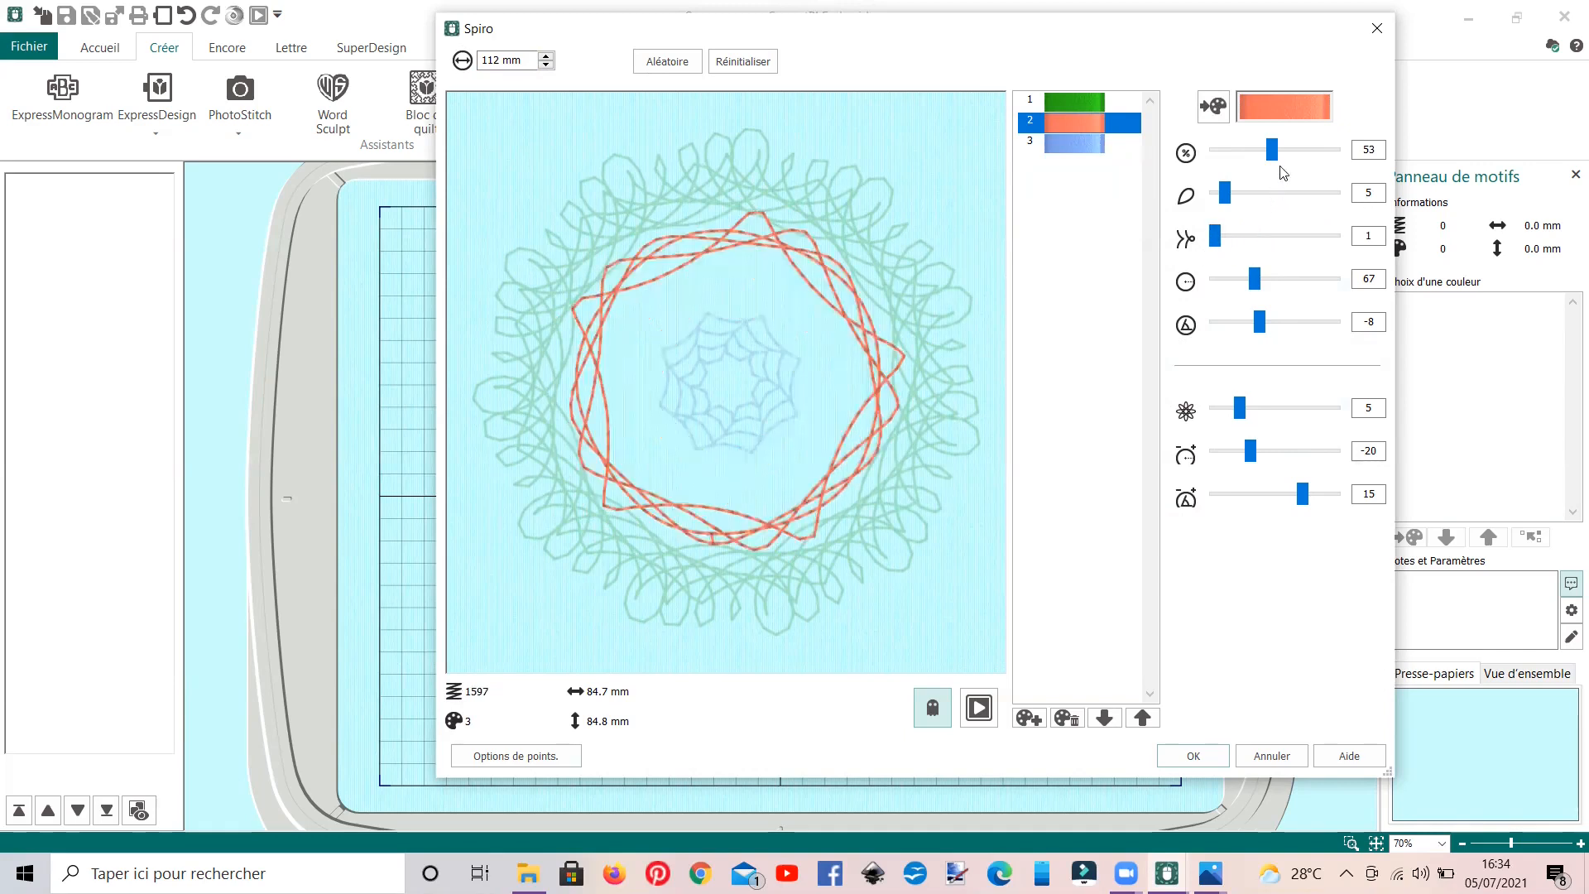
left_click_drag(1274, 154, 1269, 154)
left_click_drag(1264, 160, 1263, 160)
left_click(1087, 146)
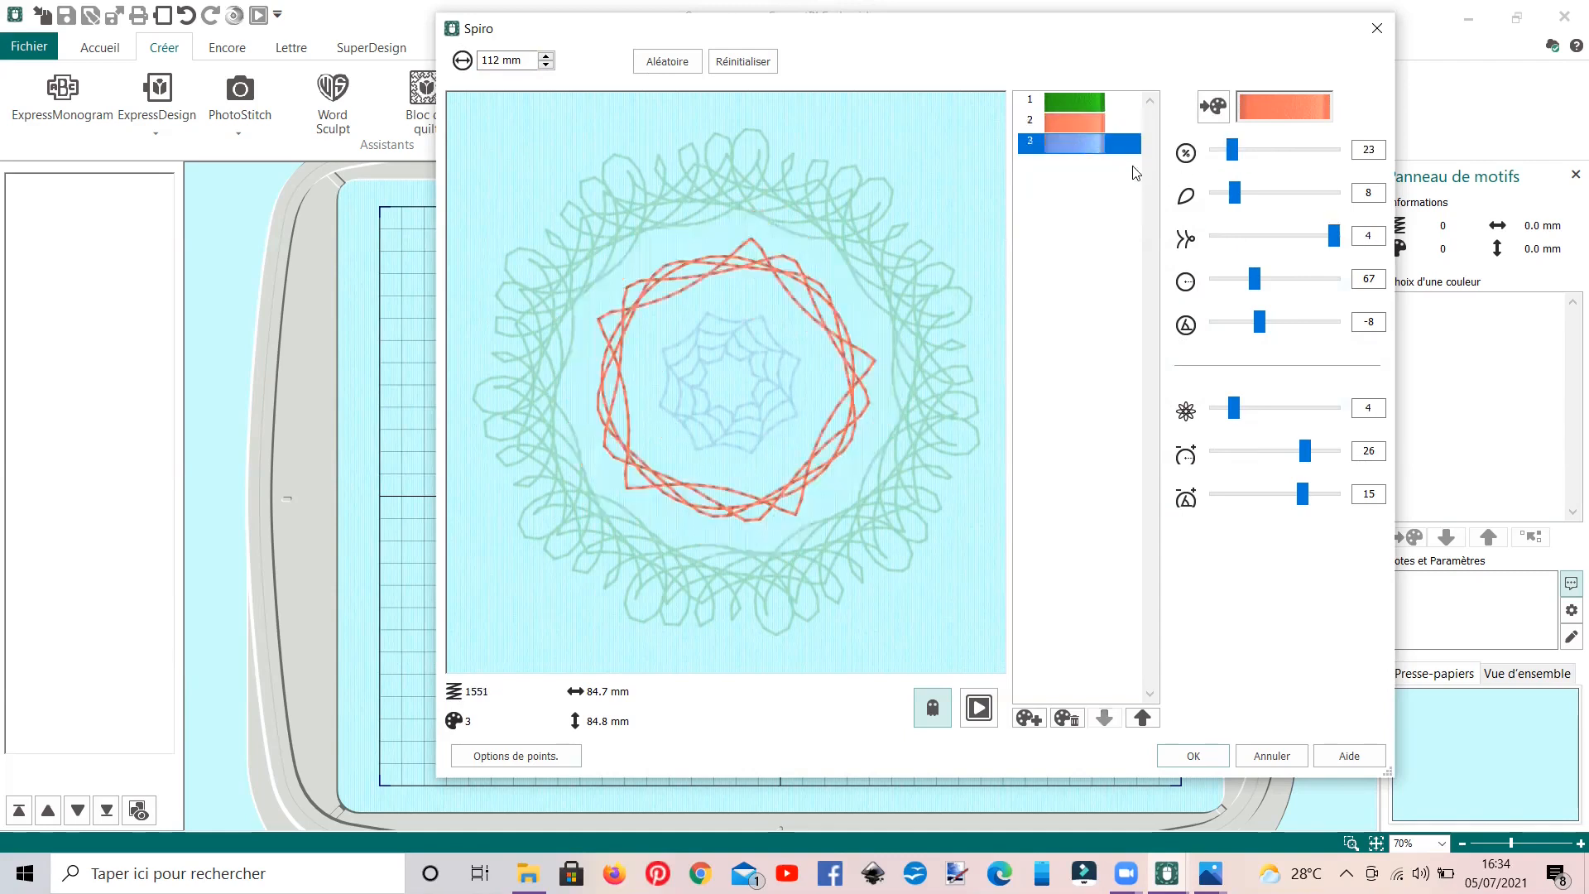
left_click_drag(1236, 160, 1268, 154)
left_click(1074, 122)
left_click_drag(1224, 196, 1232, 201)
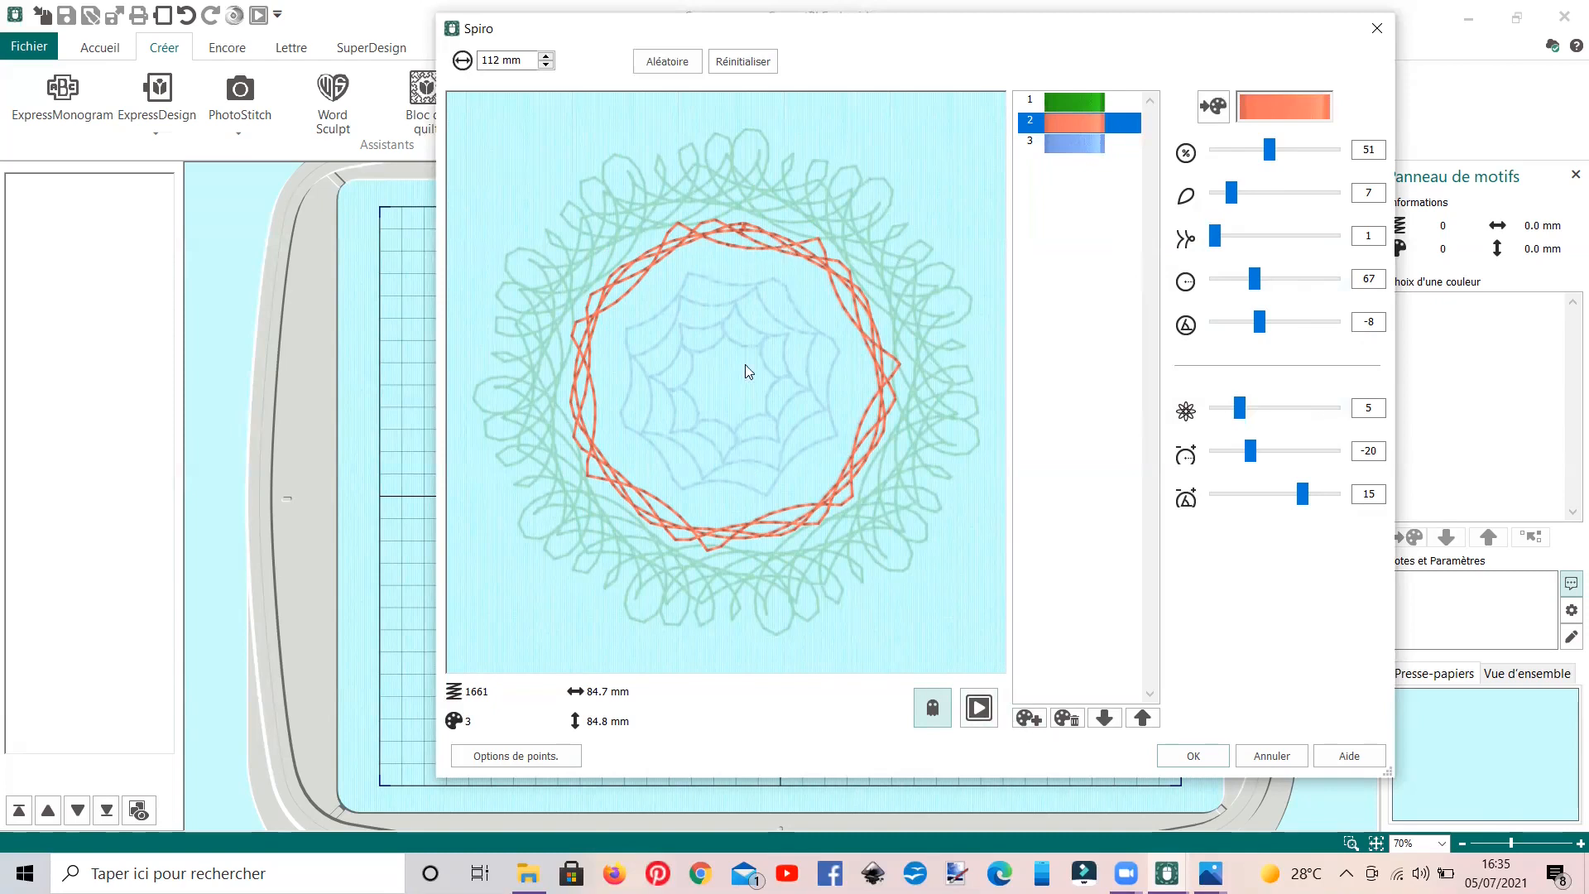
- Turn off ghosting of the inactive colours and reshape the green layer with relative size 83%, 19 petals, curve 5 and roundness 94
left_click(931, 710)
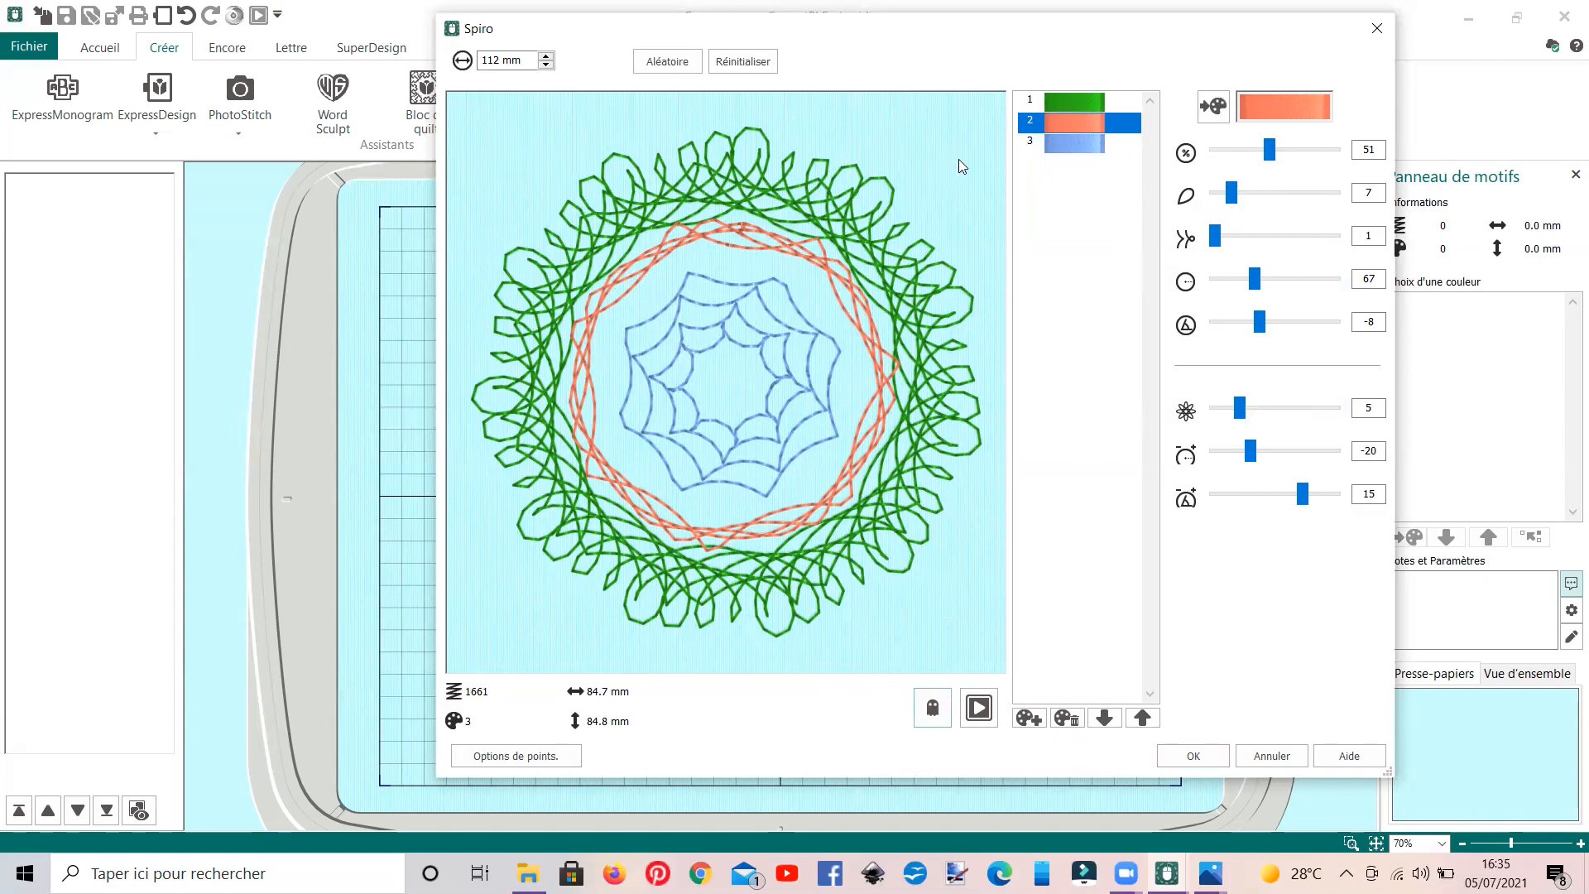
left_click(1056, 105)
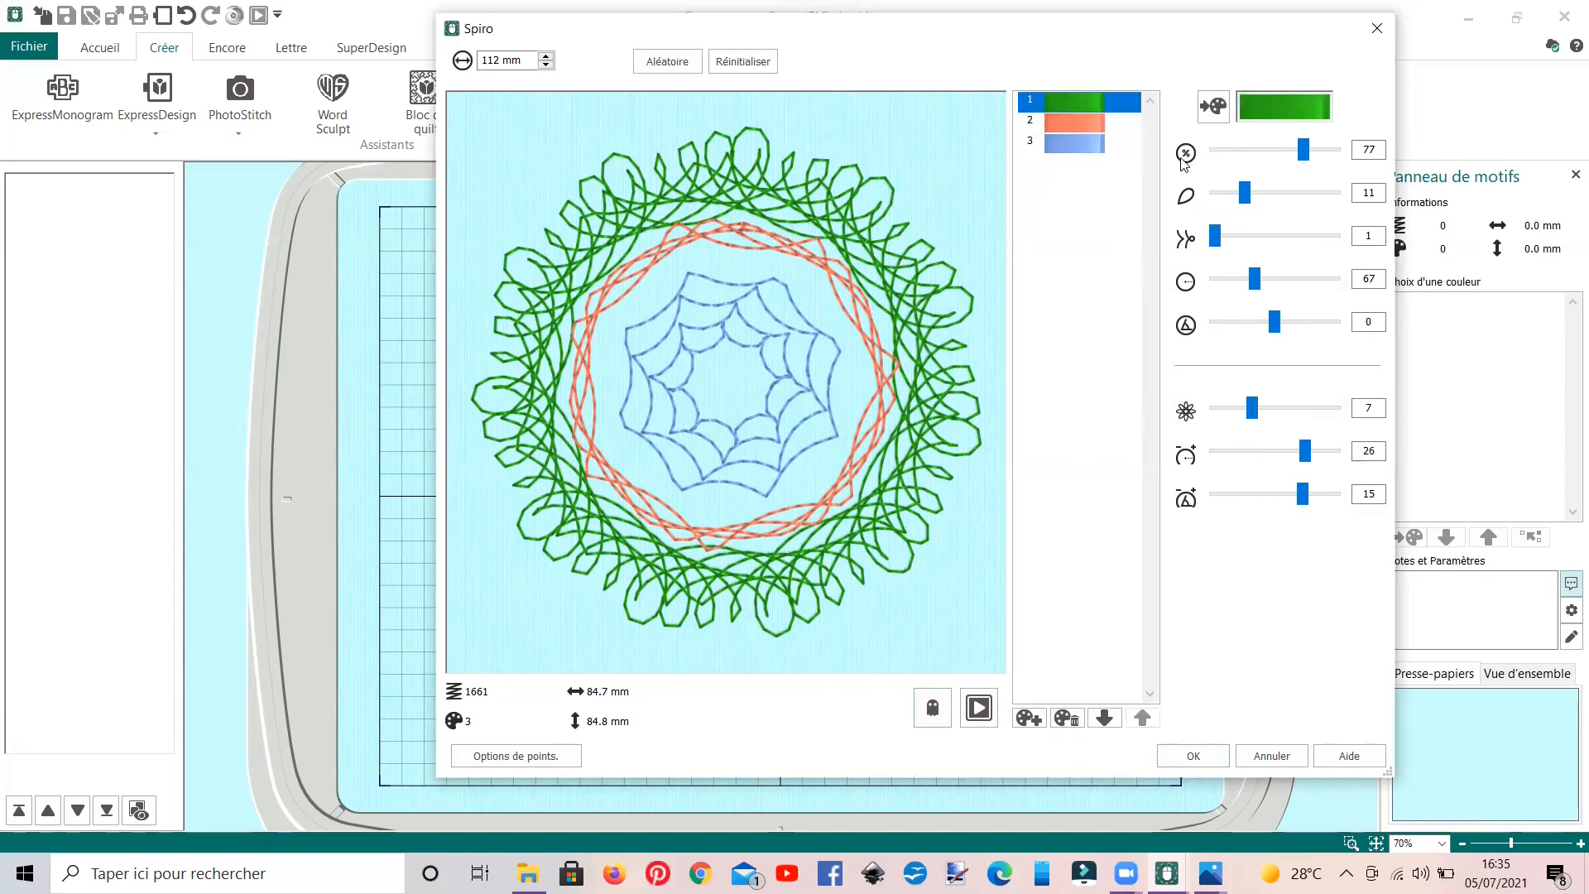
left_click_drag(1306, 156, 1314, 154)
left_click_drag(1247, 201, 1247, 286)
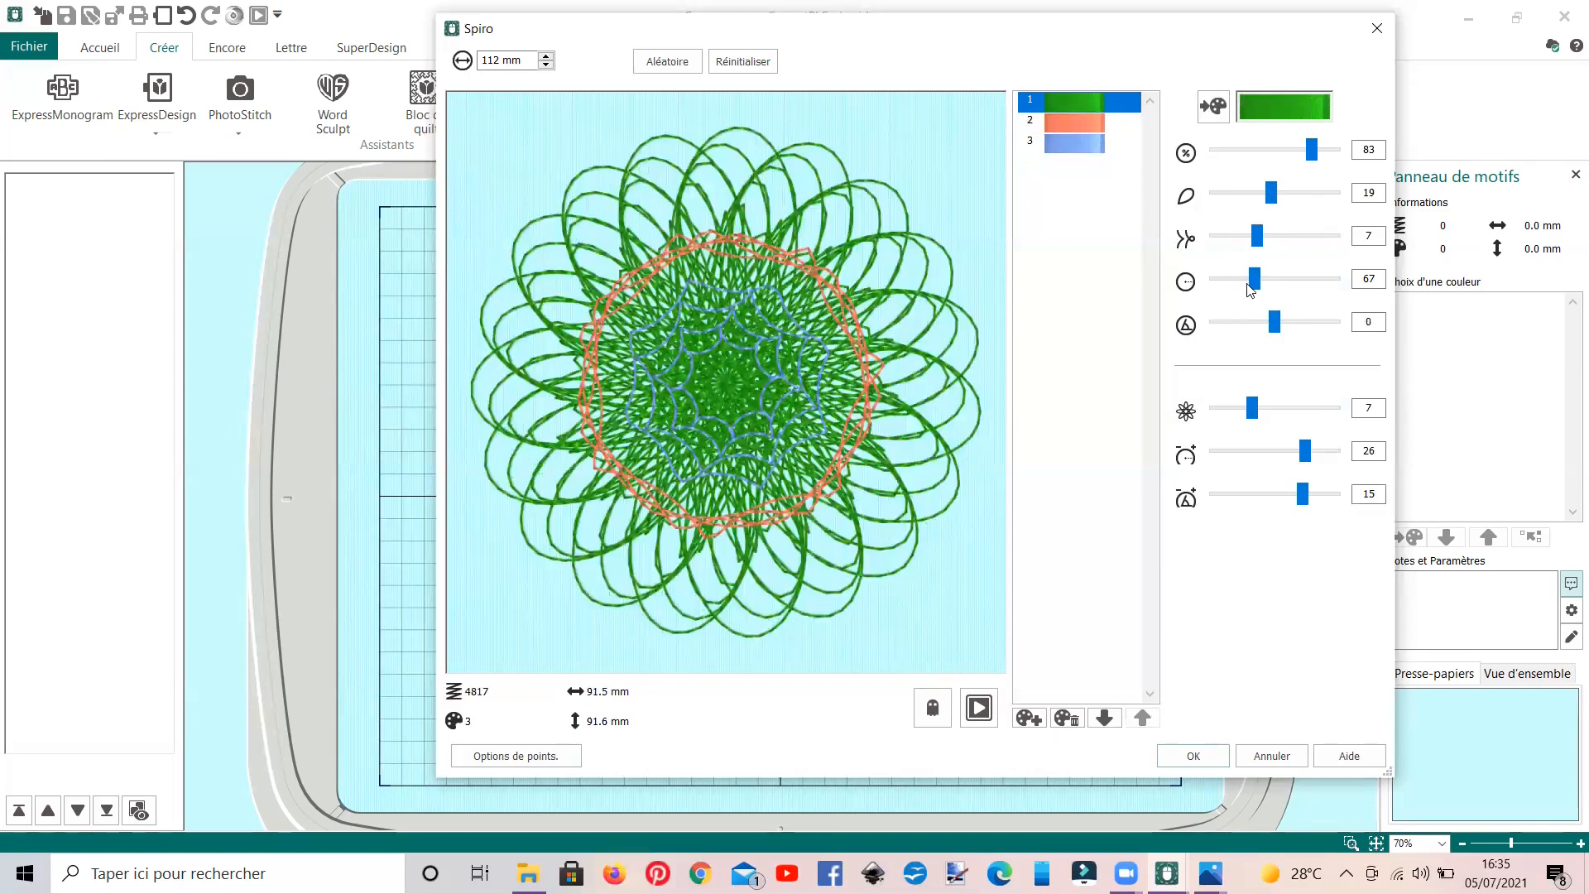
left_click_drag(1258, 238, 1272, 278)
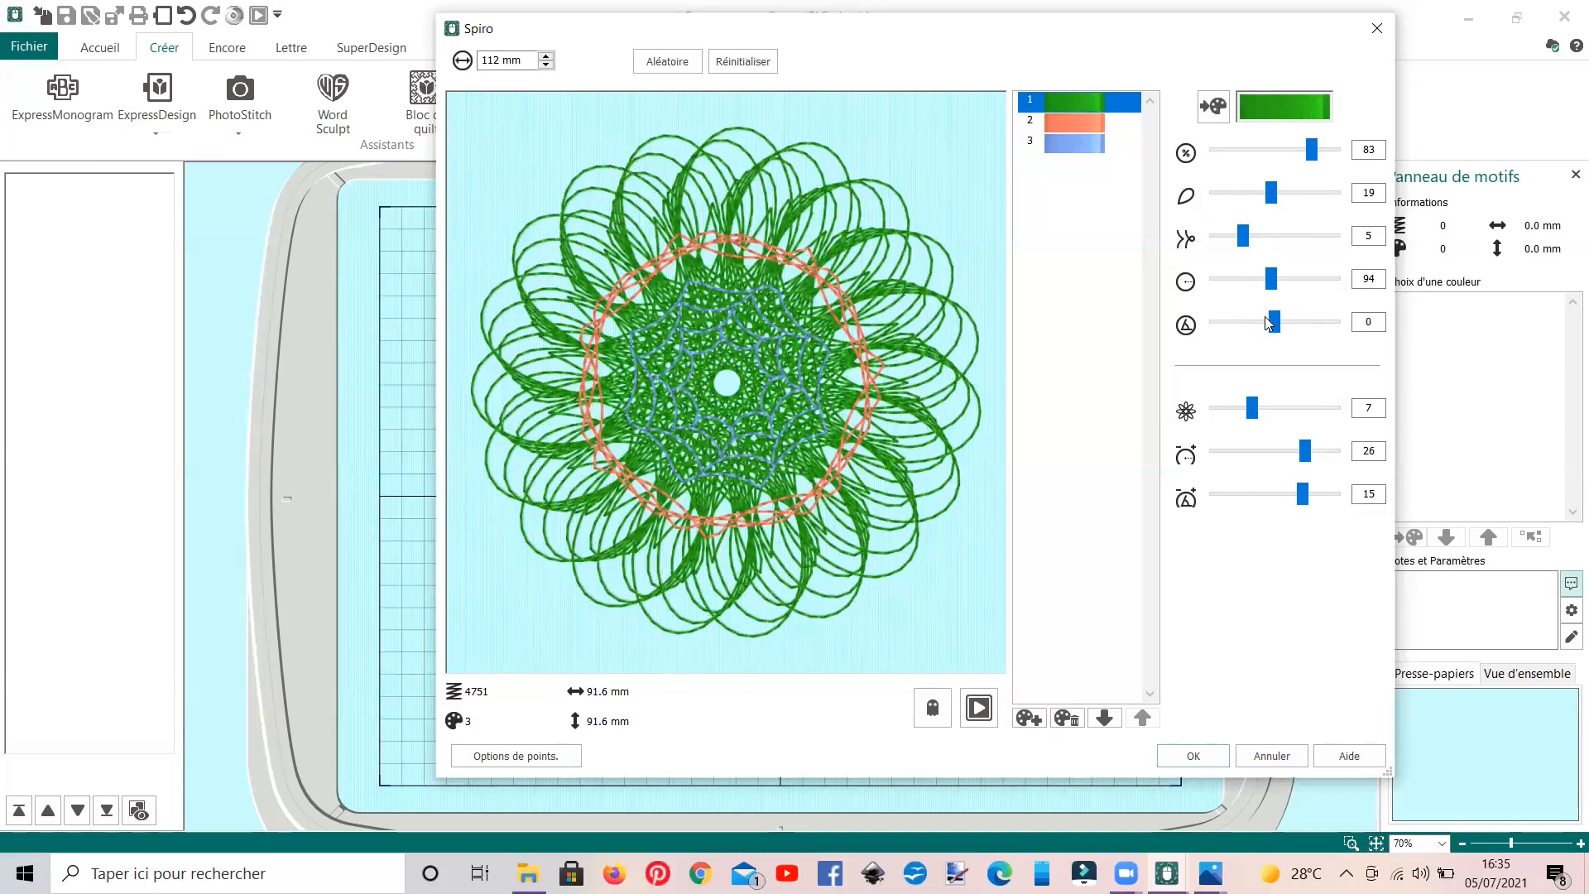
- Set the green layer to rotation 12, 3 repeats, repeat roundness variation -12 and repeat rotation variation 21
left_click_drag(1275, 323, 1297, 323)
left_click_drag(1254, 412, 1228, 416)
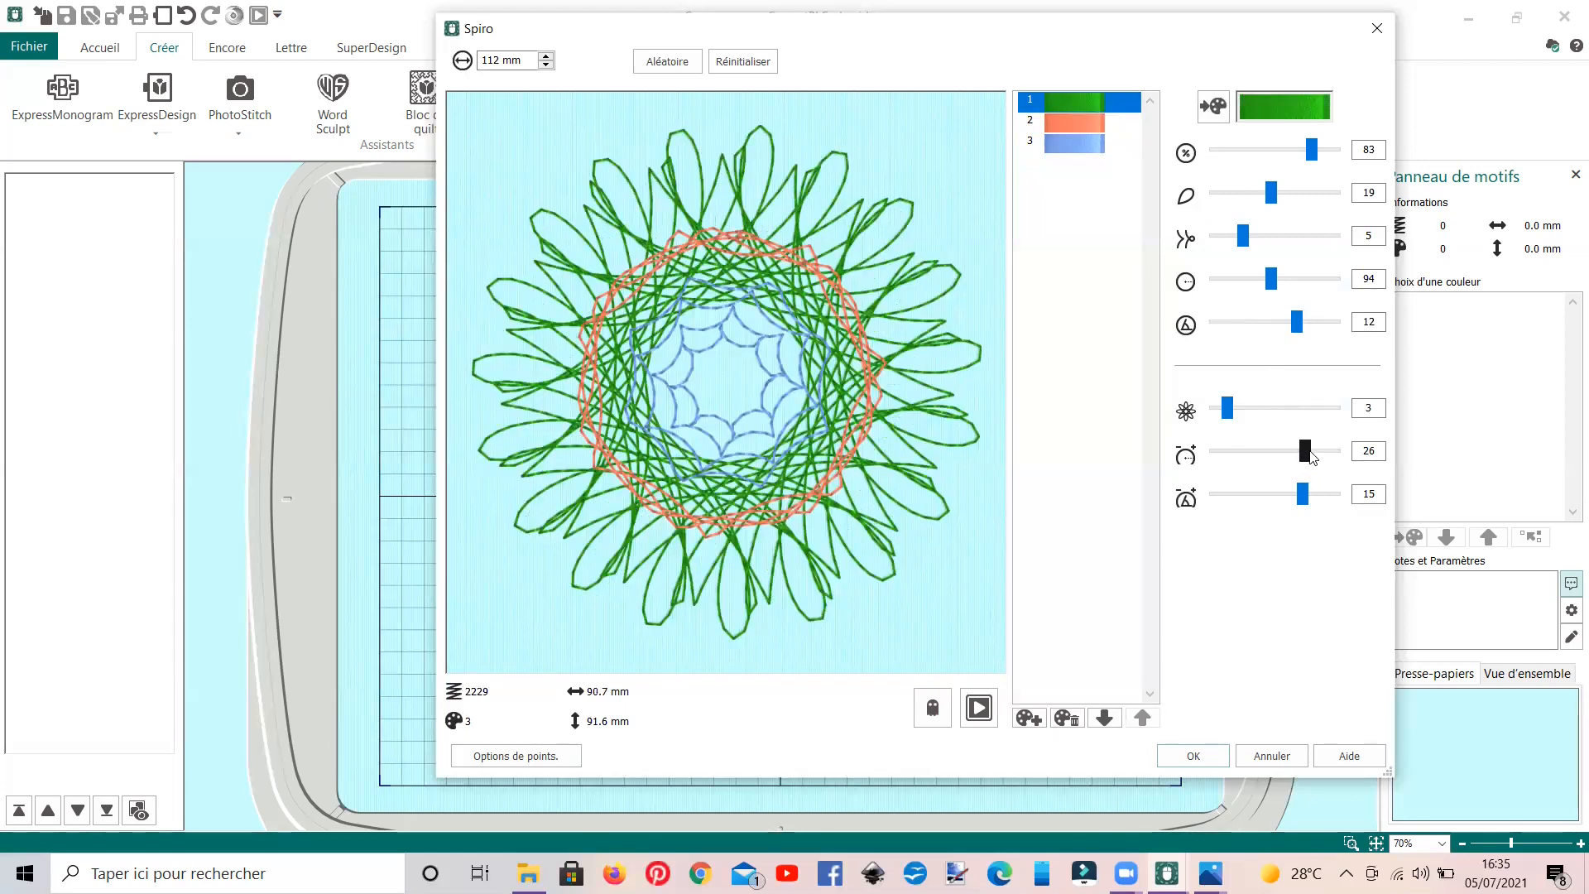
left_click_drag(1275, 460, 1263, 457)
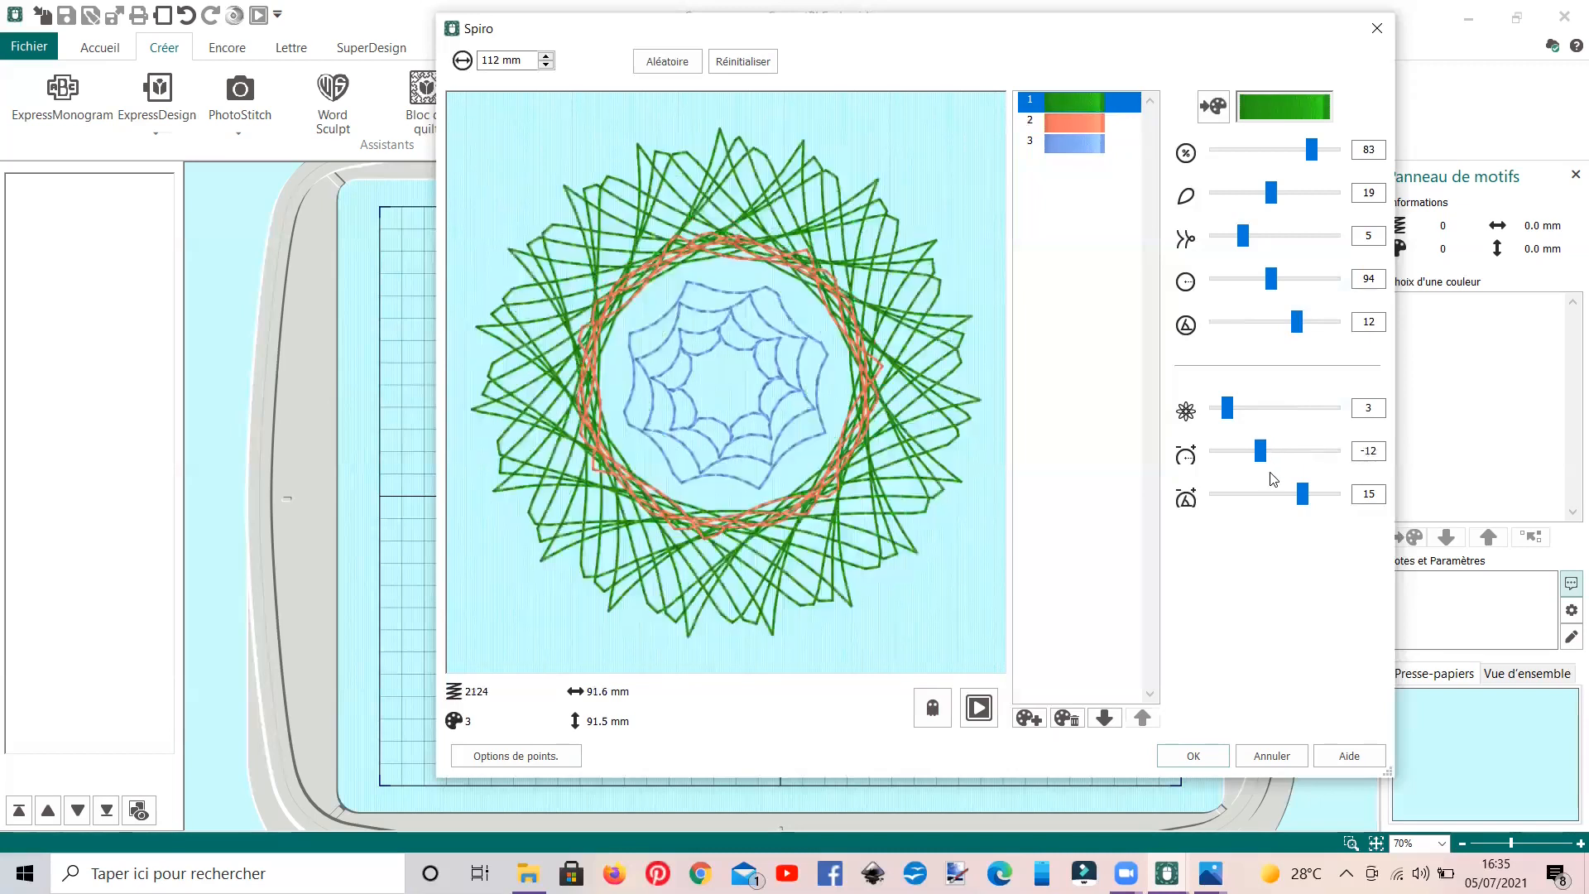
left_click_drag(1310, 506, 1319, 499)
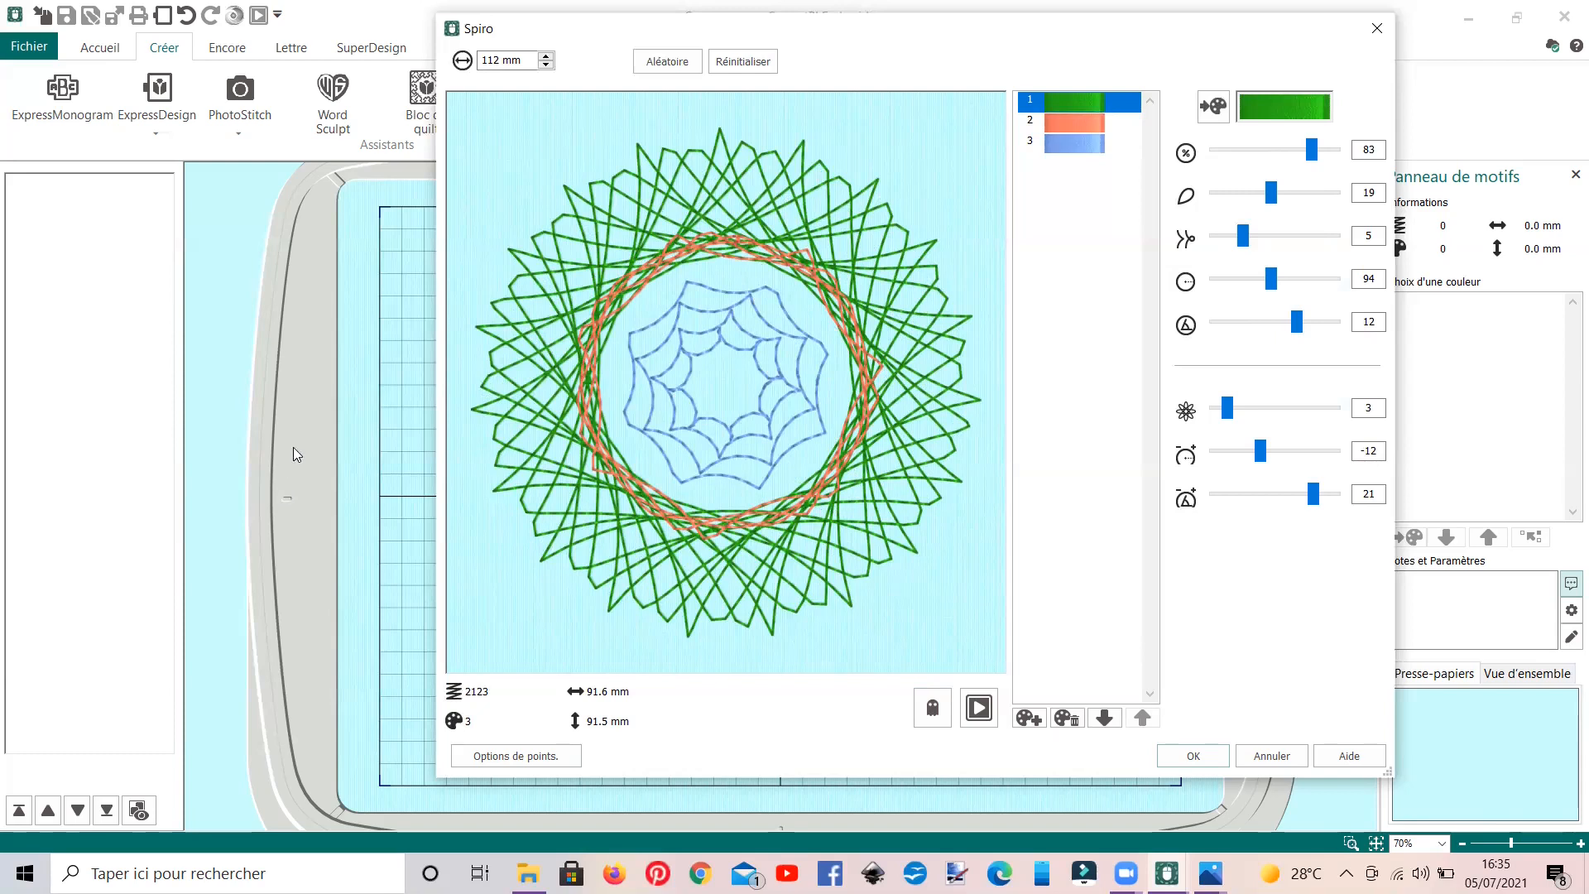
- Place the finished spiro design in the hoop and move it to the hoop's upper-left corner
left_click(1181, 754)
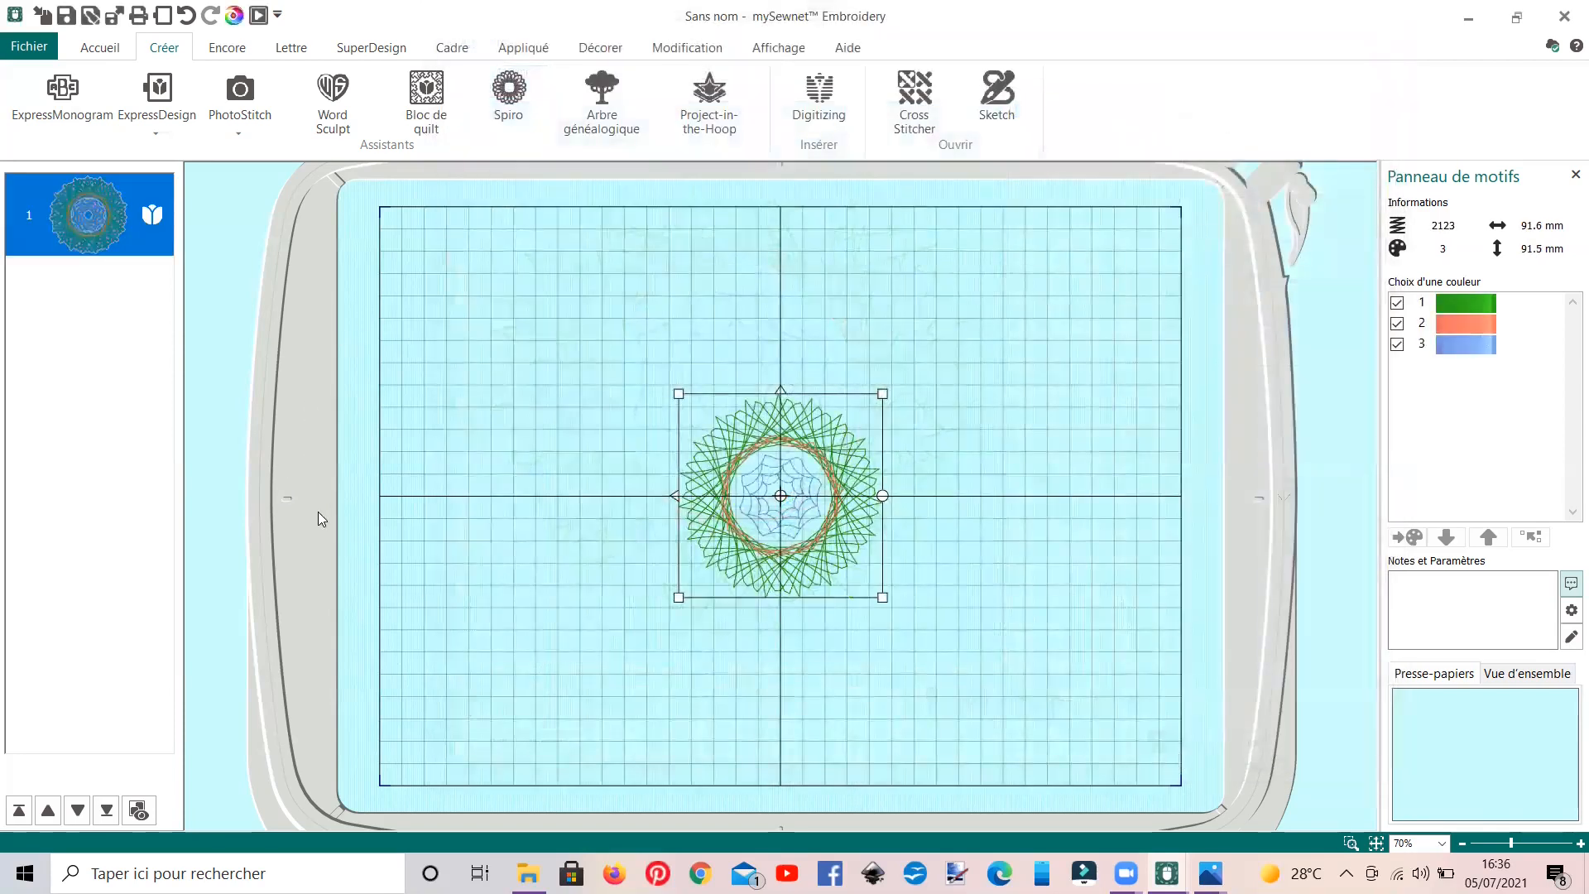
left_click_drag(828, 579, 551, 431)
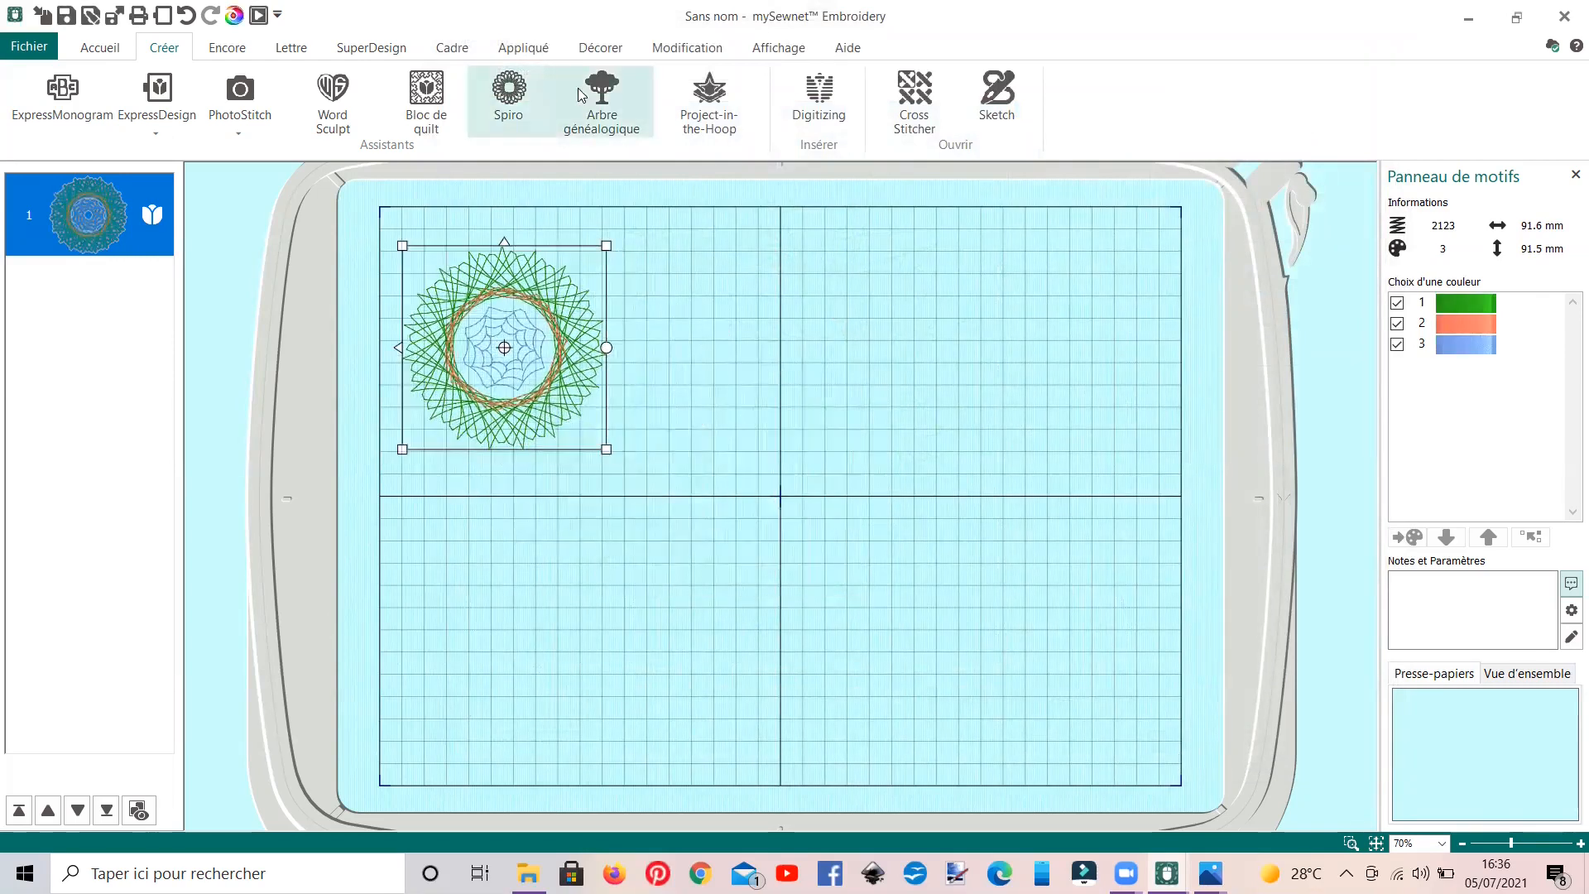
- Start a second spiro design and set its Melon layer's relative size to 39%
left_click(511, 101)
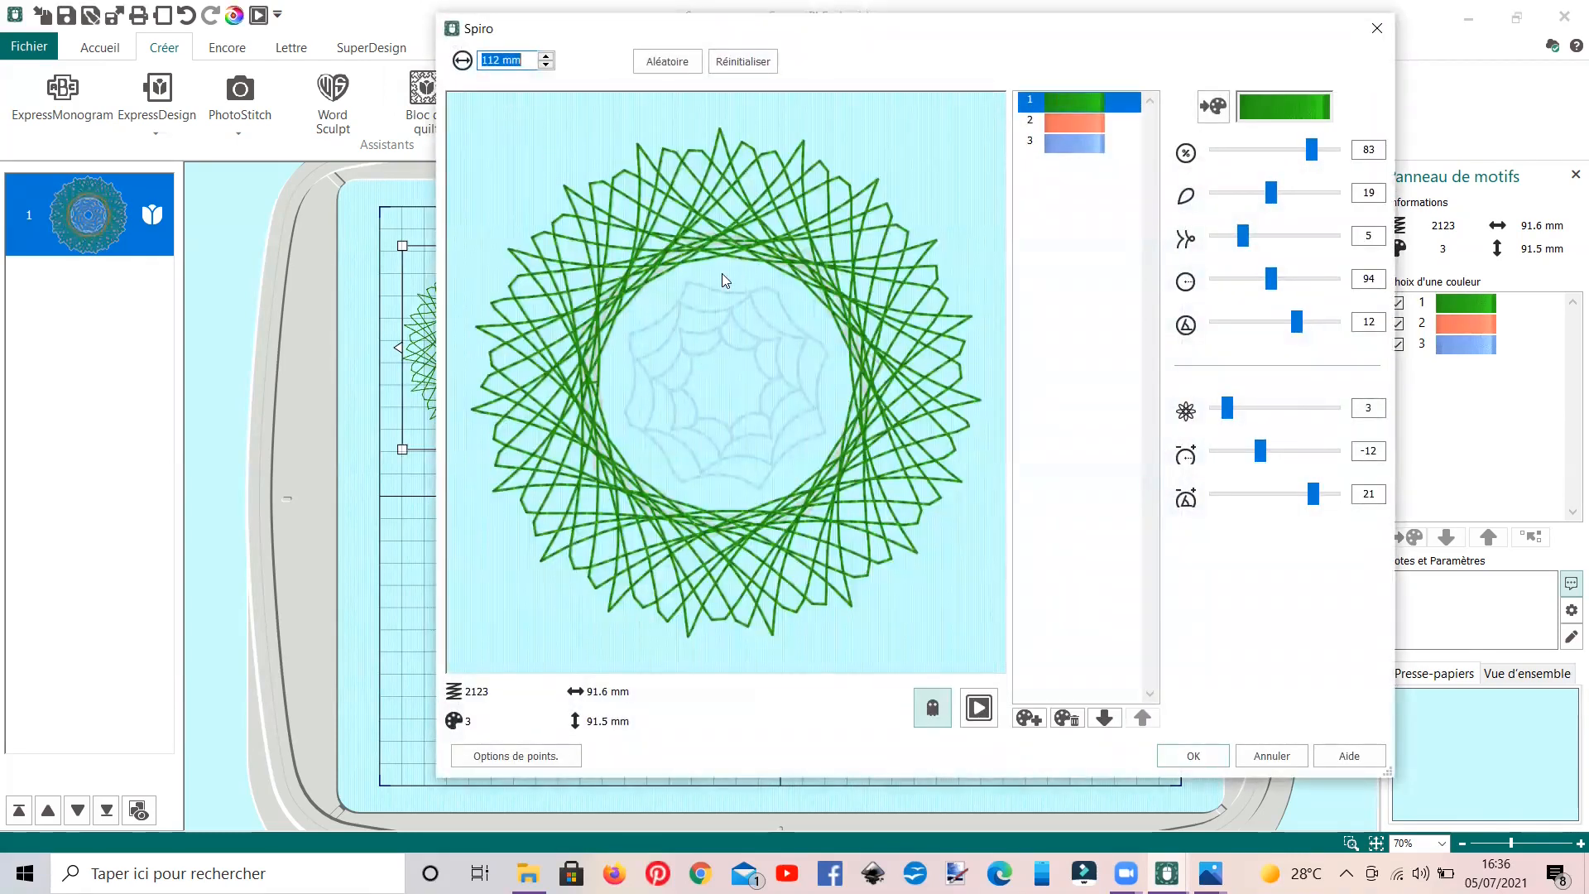
left_click(1072, 122)
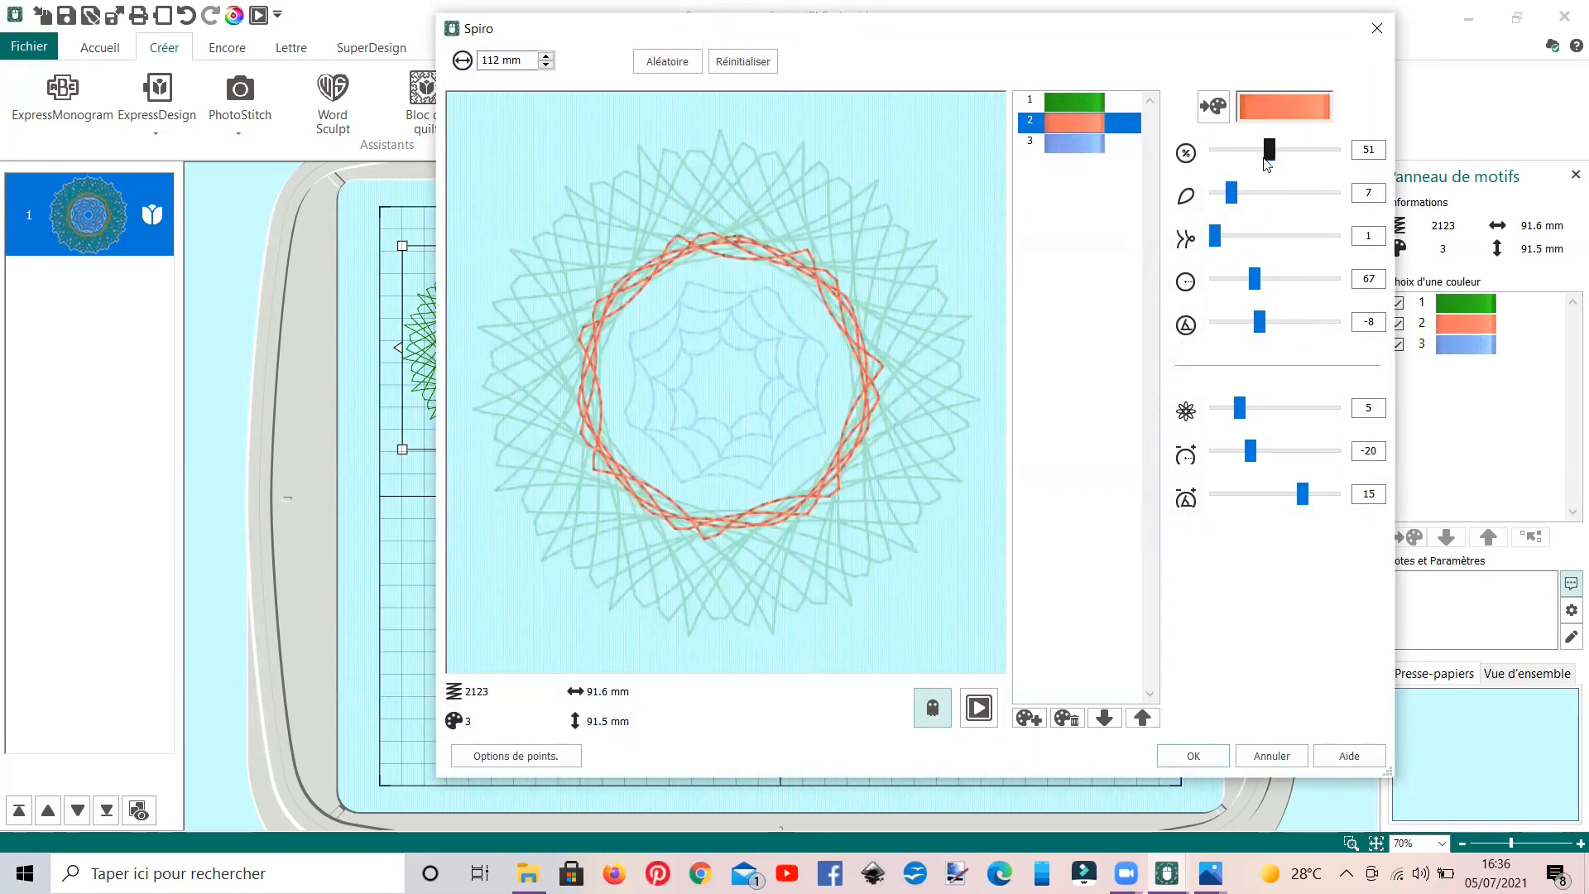
left_click_drag(1263, 163, 1253, 164)
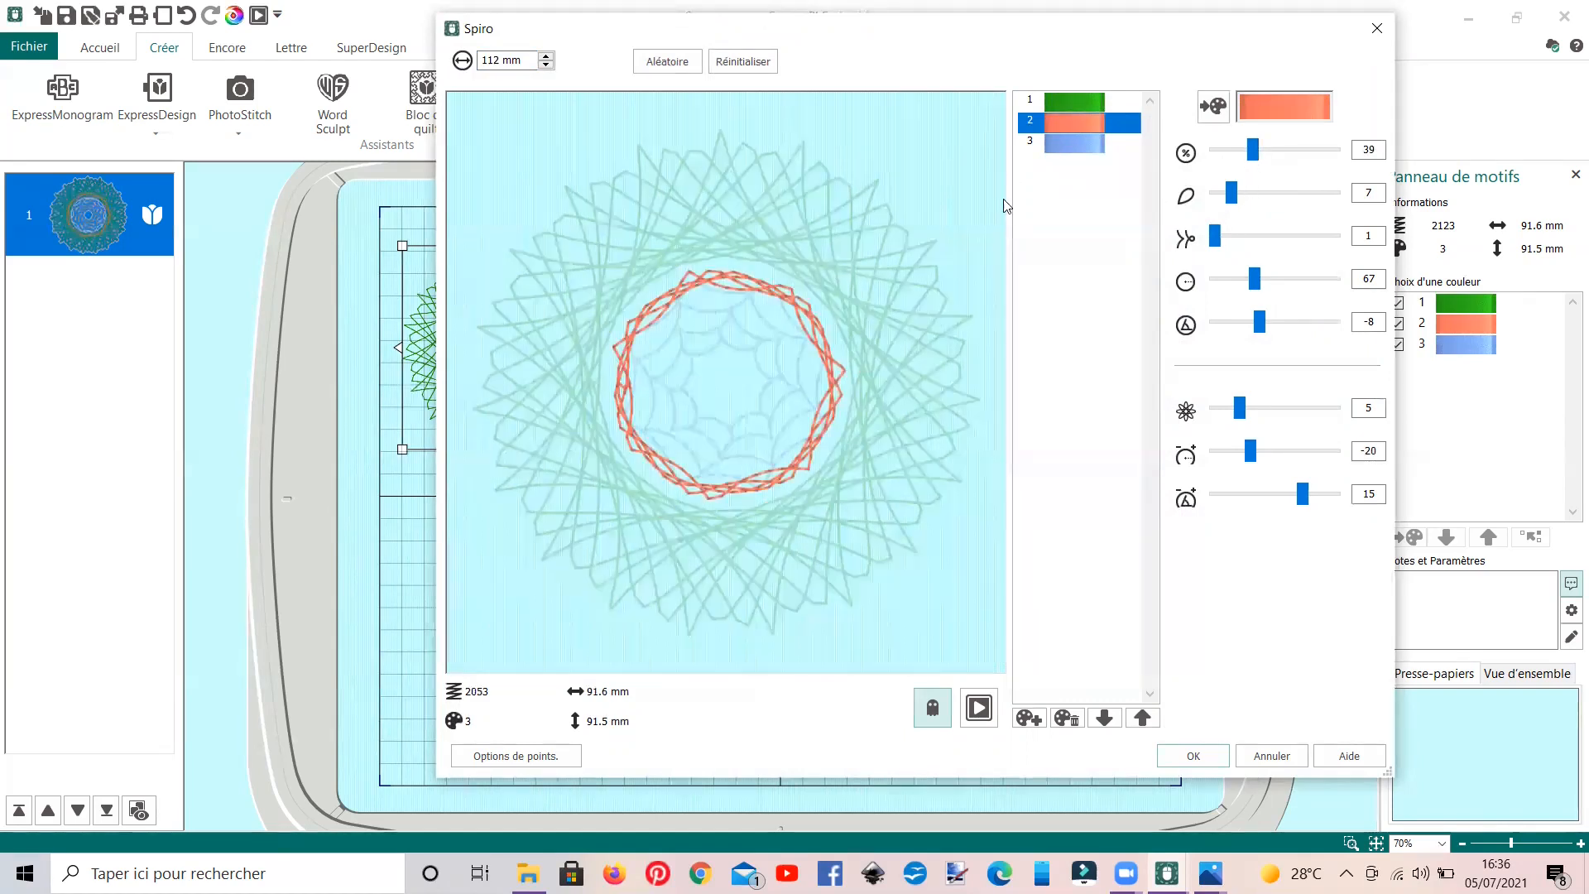
- Reshape the second design's Cristy Blue layer with relative size 24%, 9 petals and curve 5
left_click(1080, 146)
left_click_drag(1234, 193, 1234, 159)
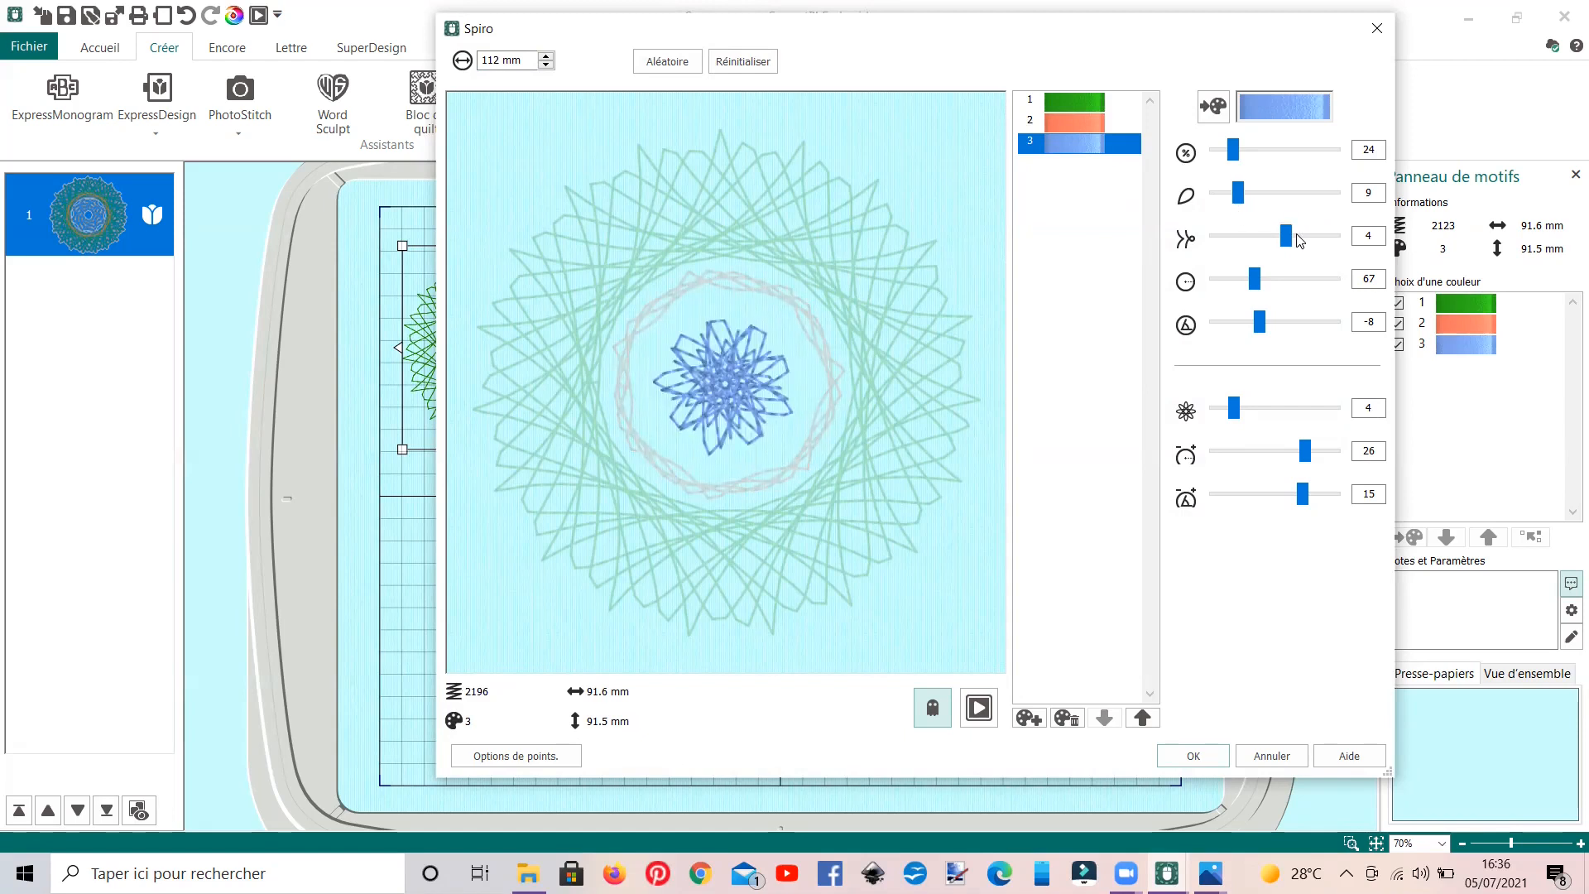
left_click(1297, 238)
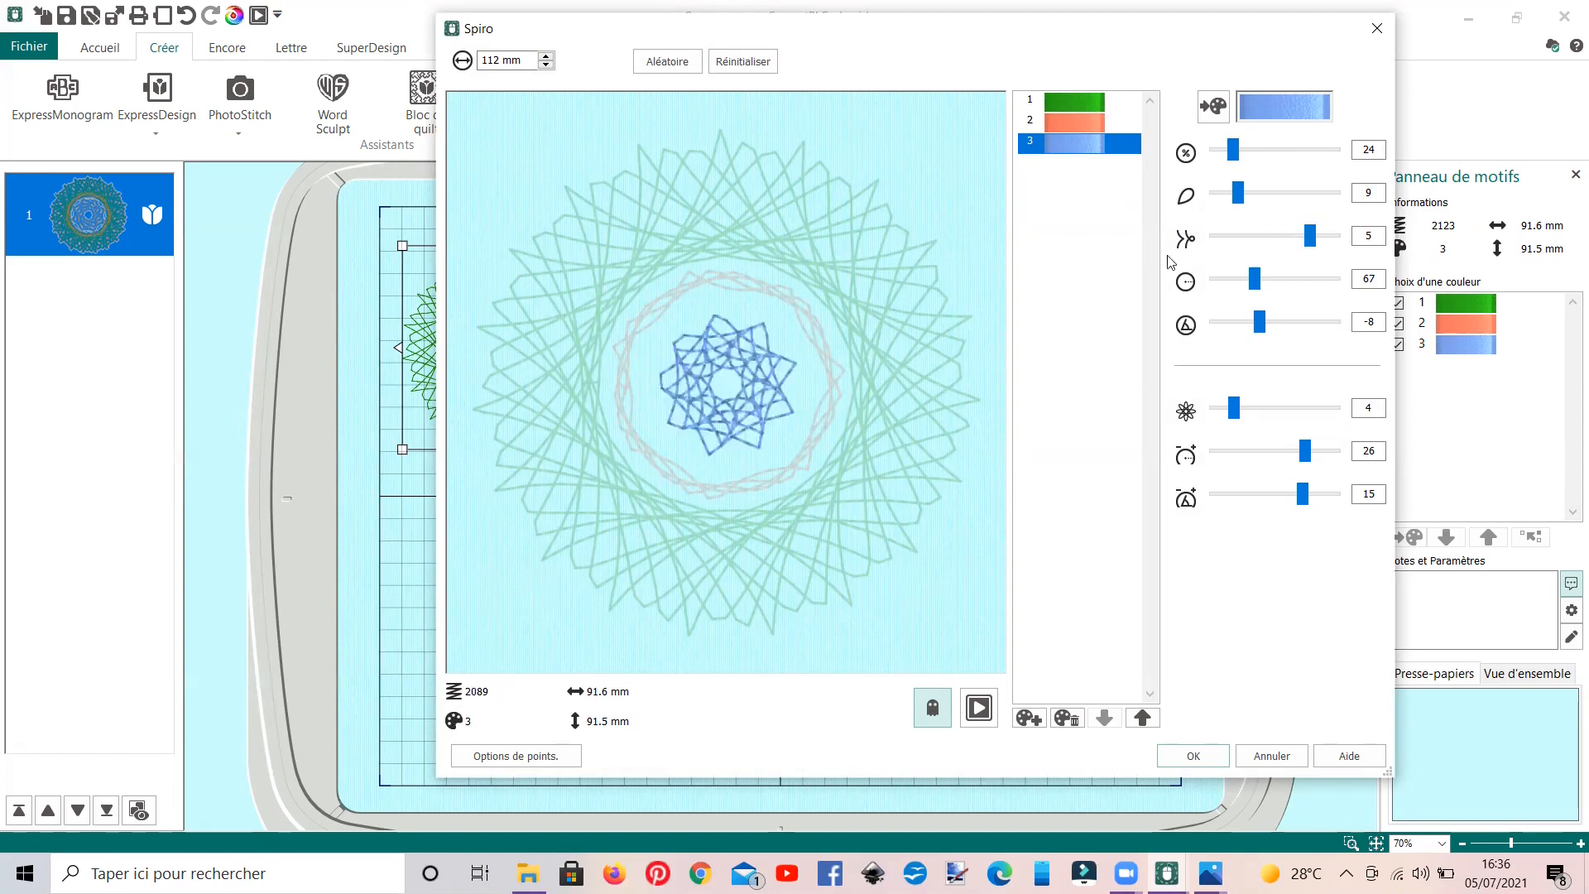
- Set the second design's Melon layer to curve 2 and 12 petals, and show all layers in full colour
left_click(1090, 124)
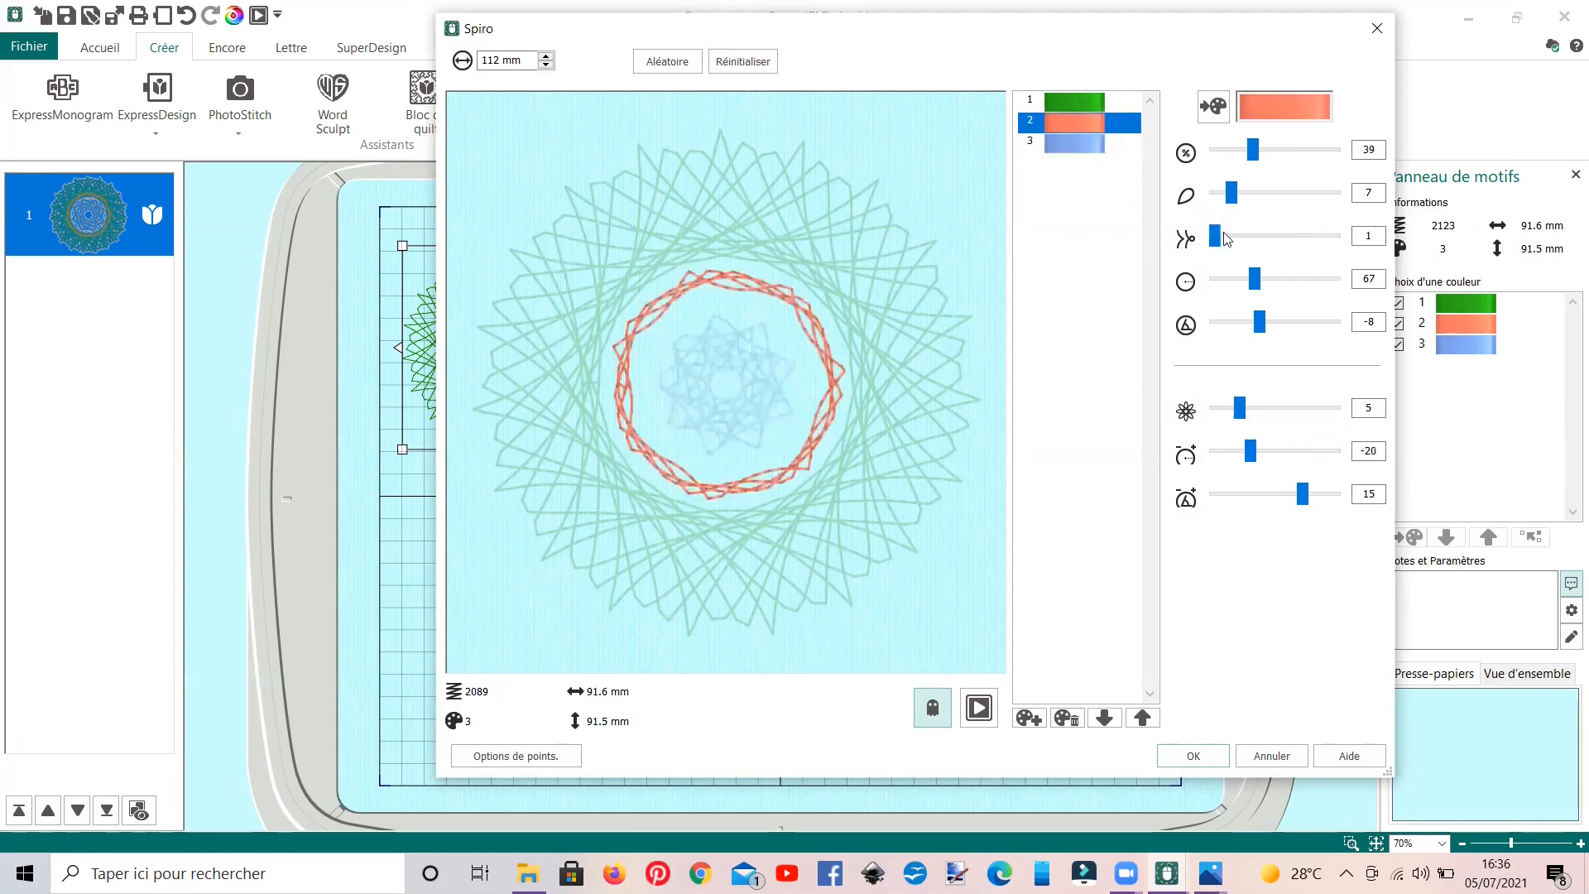
left_click_drag(1215, 240, 1241, 242)
left_click_drag(1232, 193, 1252, 197)
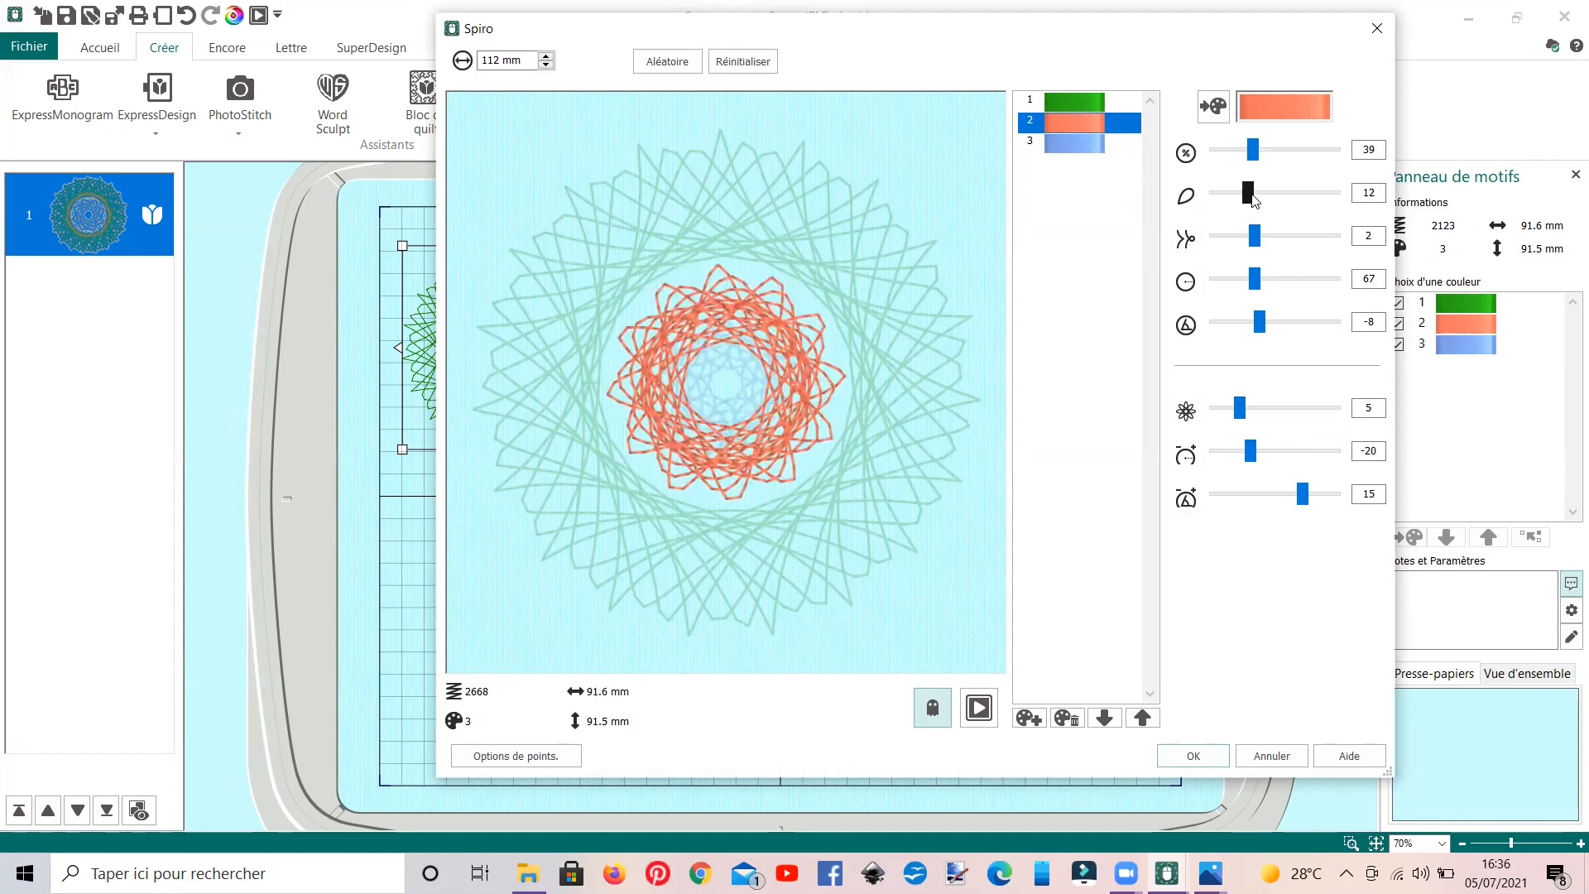
left_click(932, 710)
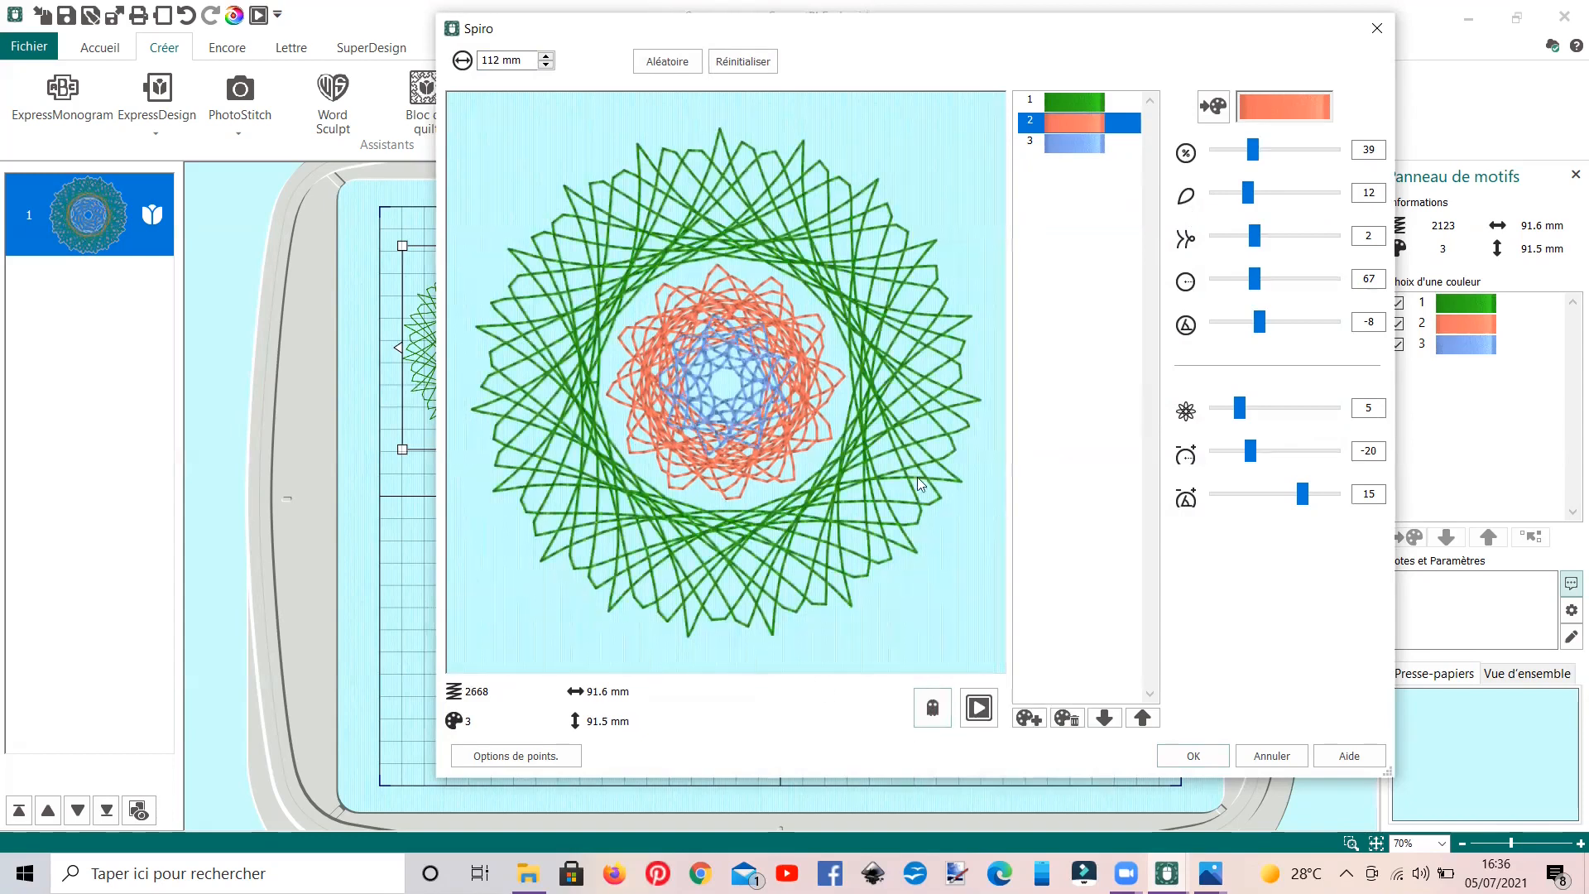
- Set the Cristy Blue layer's relative size to 14% and place the second spiro design in the hoop
left_click(1084, 146)
left_click_drag(1233, 157, 1225, 159)
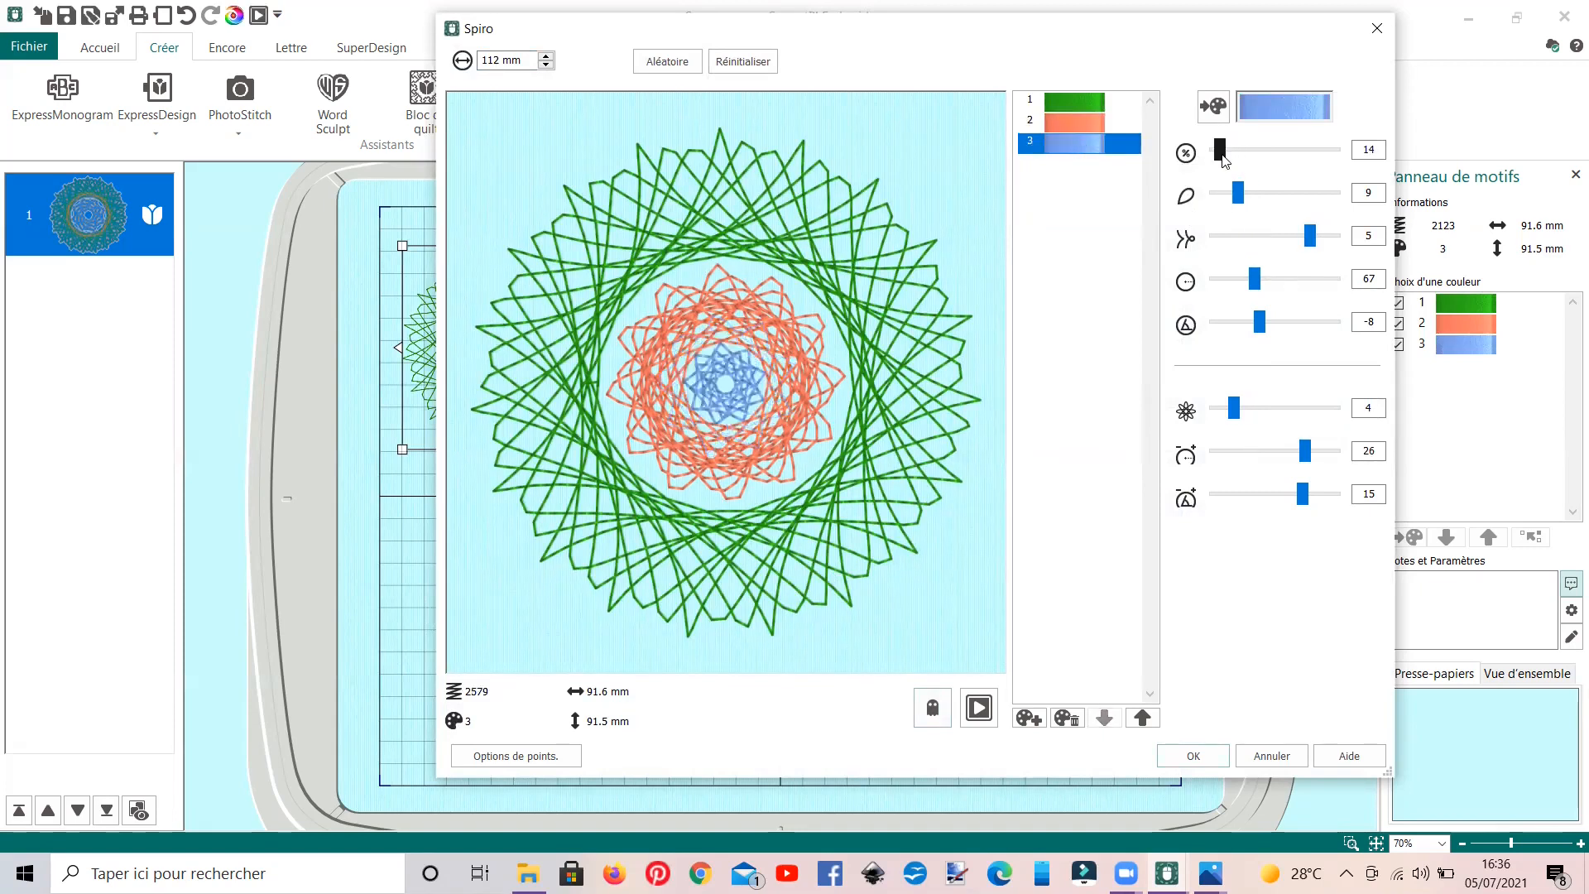
left_click(1194, 757)
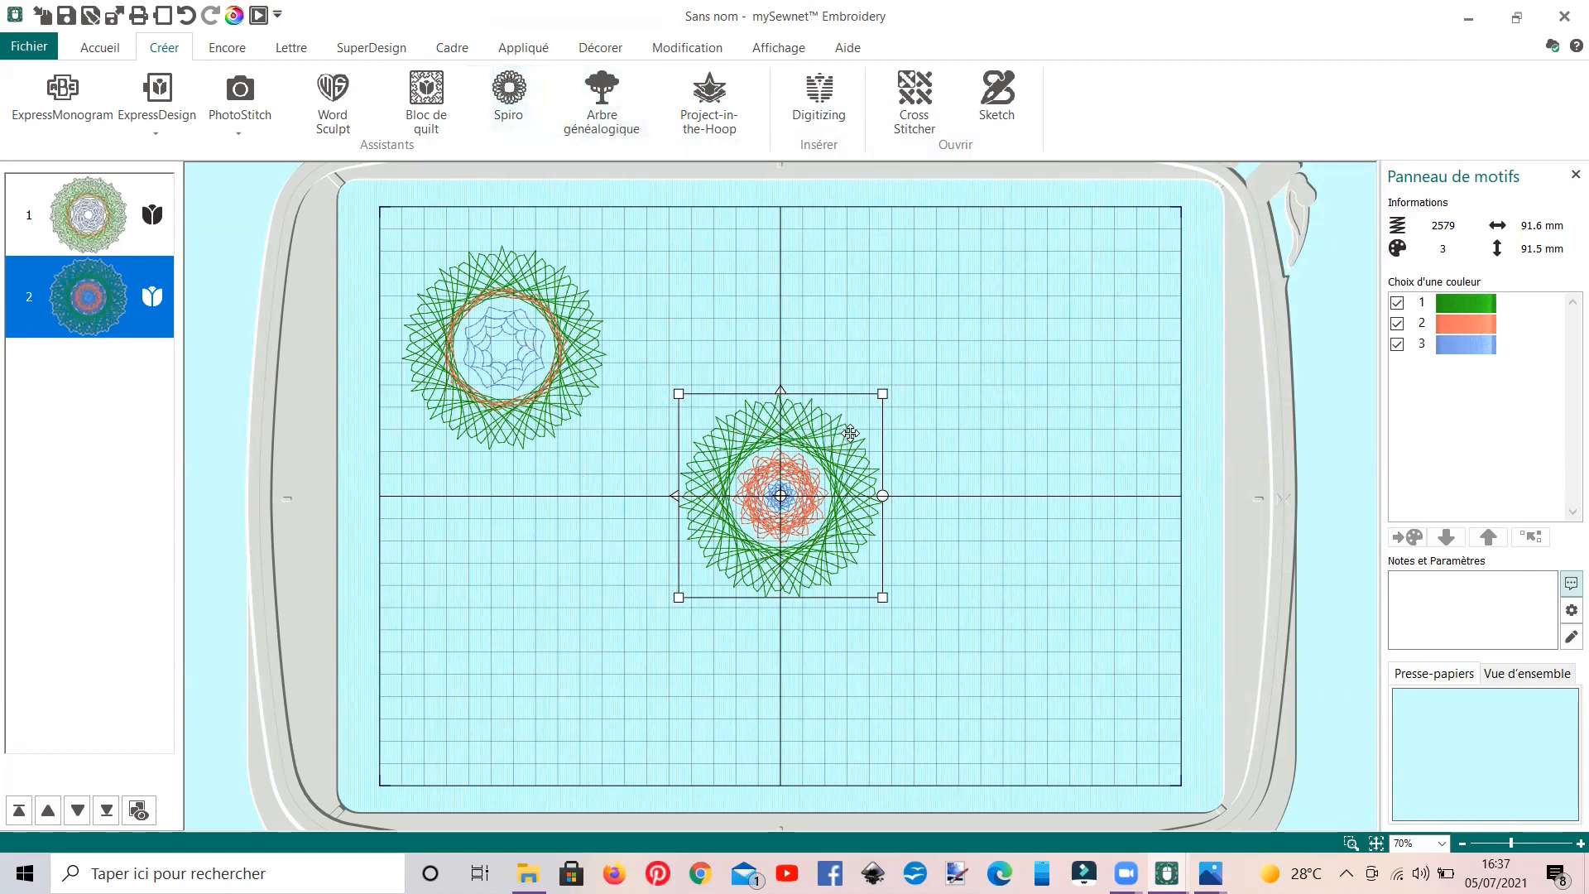
- Start a third spiro design and reshape its green layer with curve 9 and the following circle setting at 32
left_click(508, 93)
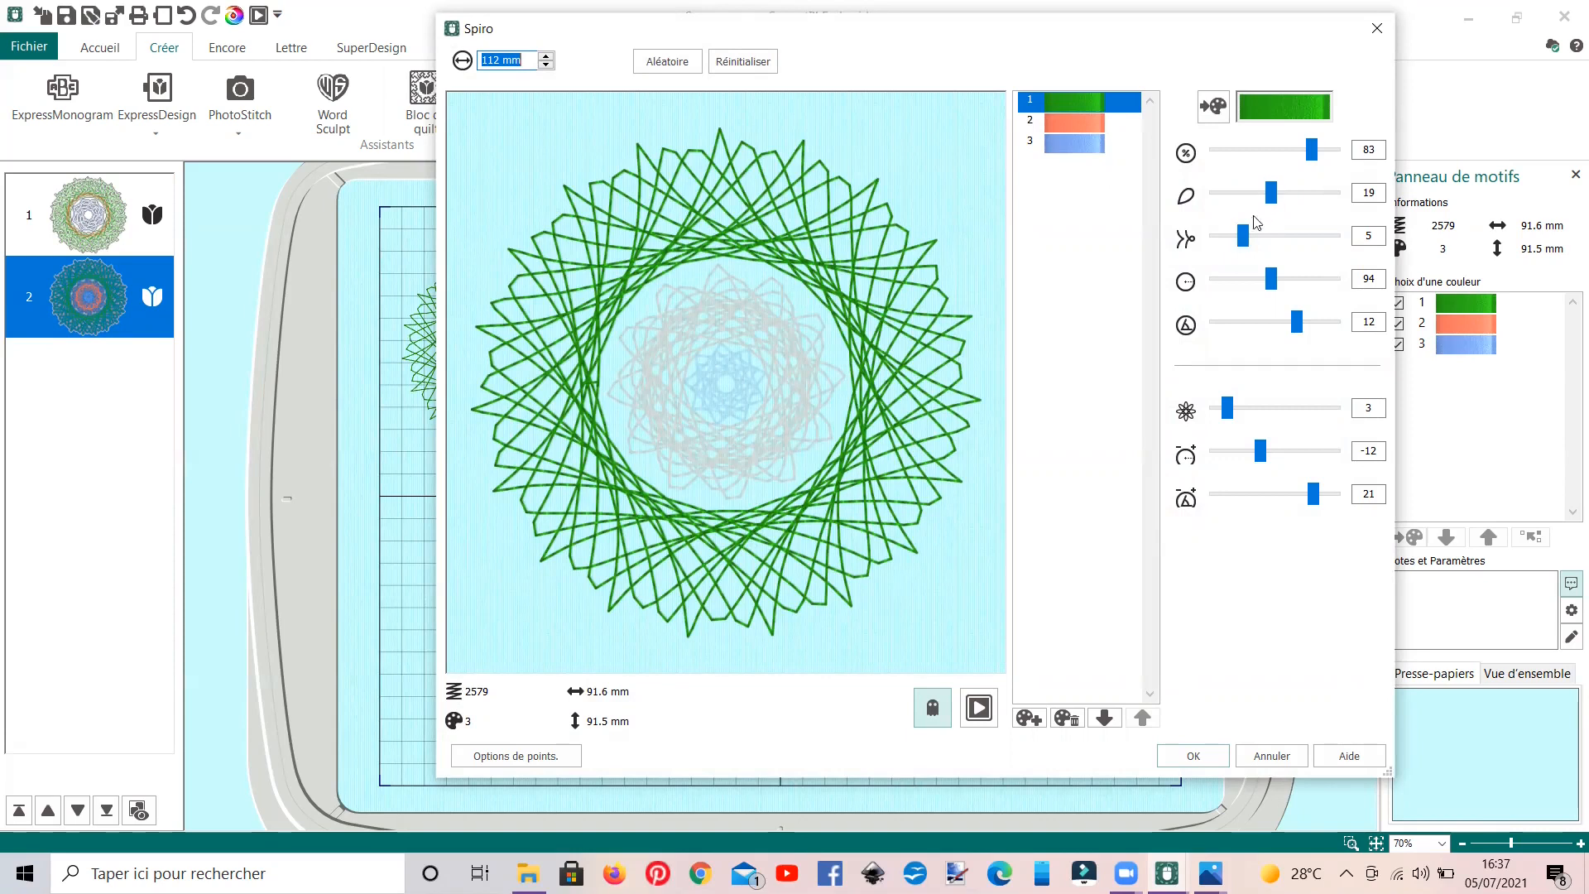
left_click_drag(1243, 237, 1298, 235)
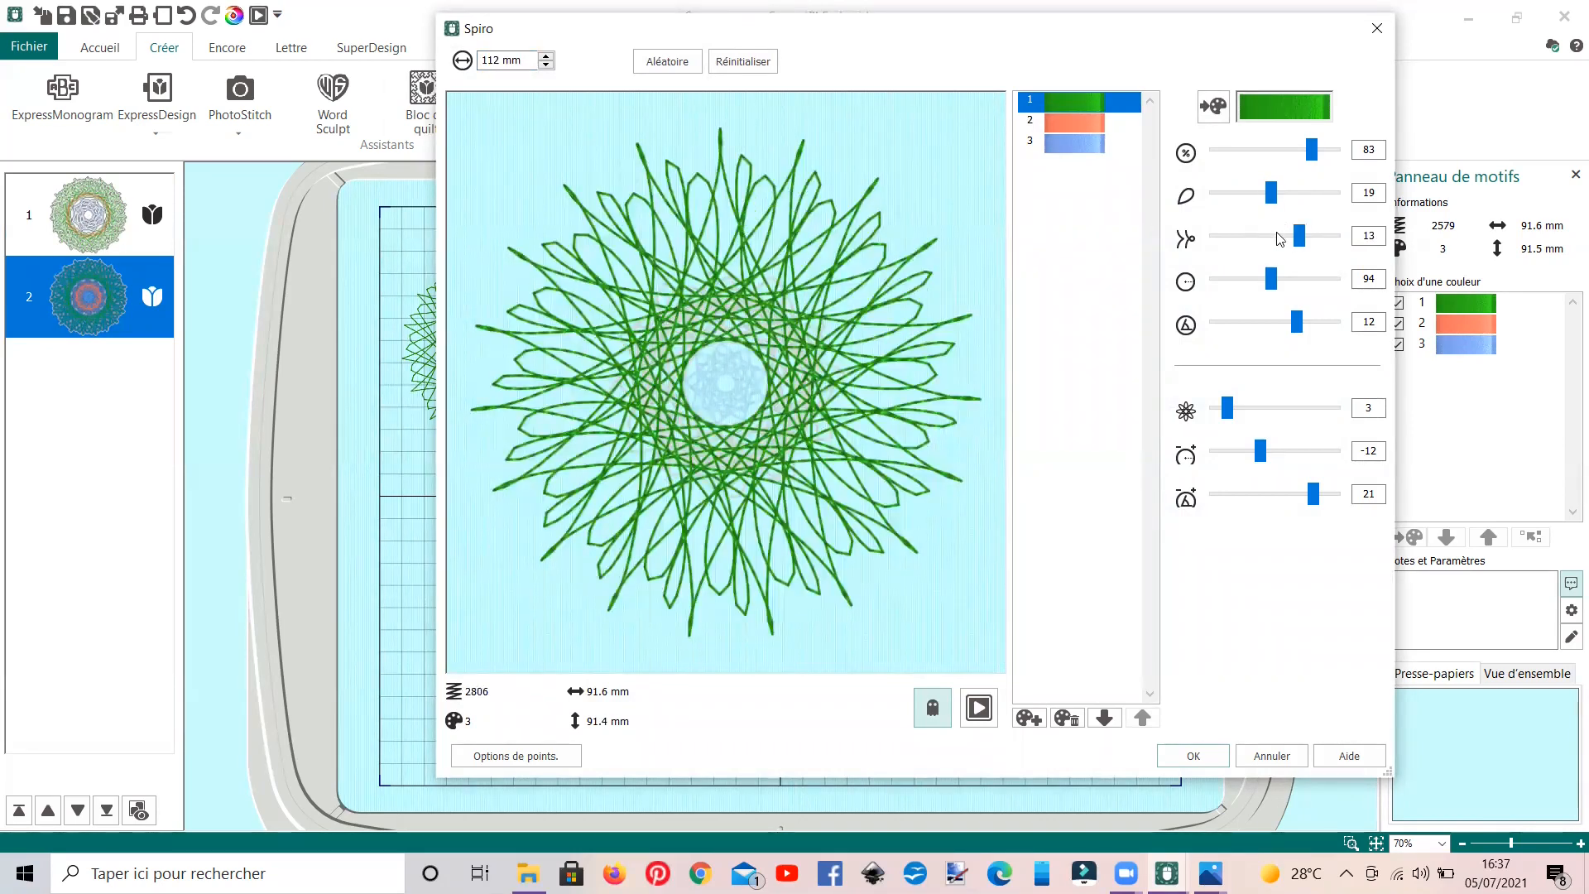
left_click(1233, 281)
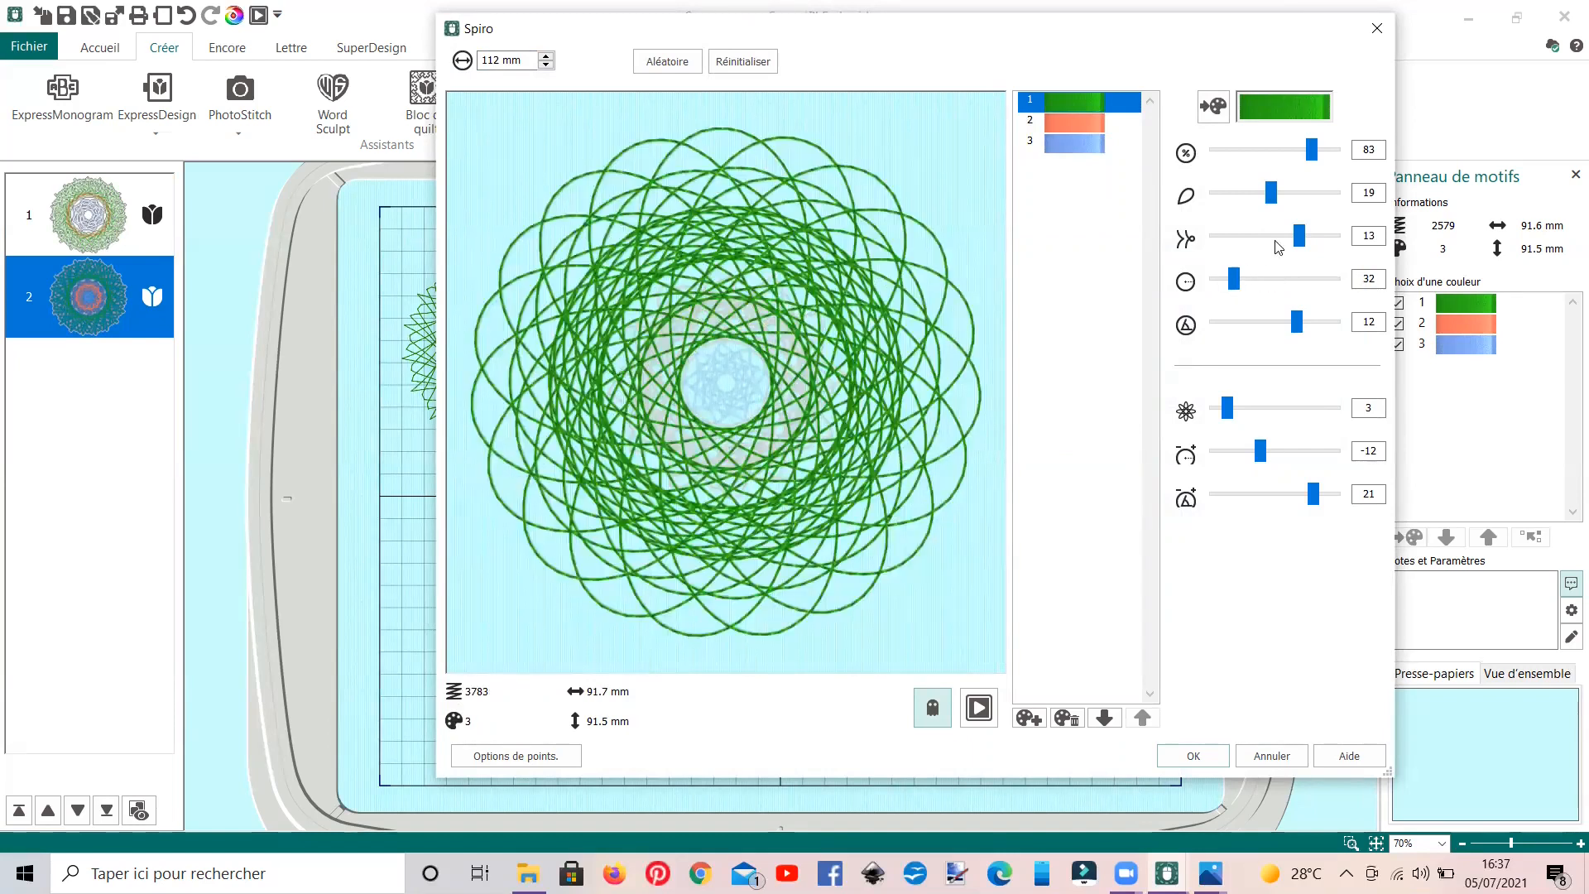
mouse_move(1298, 235)
left_mouse_down()
mouse_move(1251, 242)
mouse_move(1272, 240)
left_mouse_up()
- Set the third design's Melon layer to 2 repeats and a relative size of 49%
left_click(1066, 123)
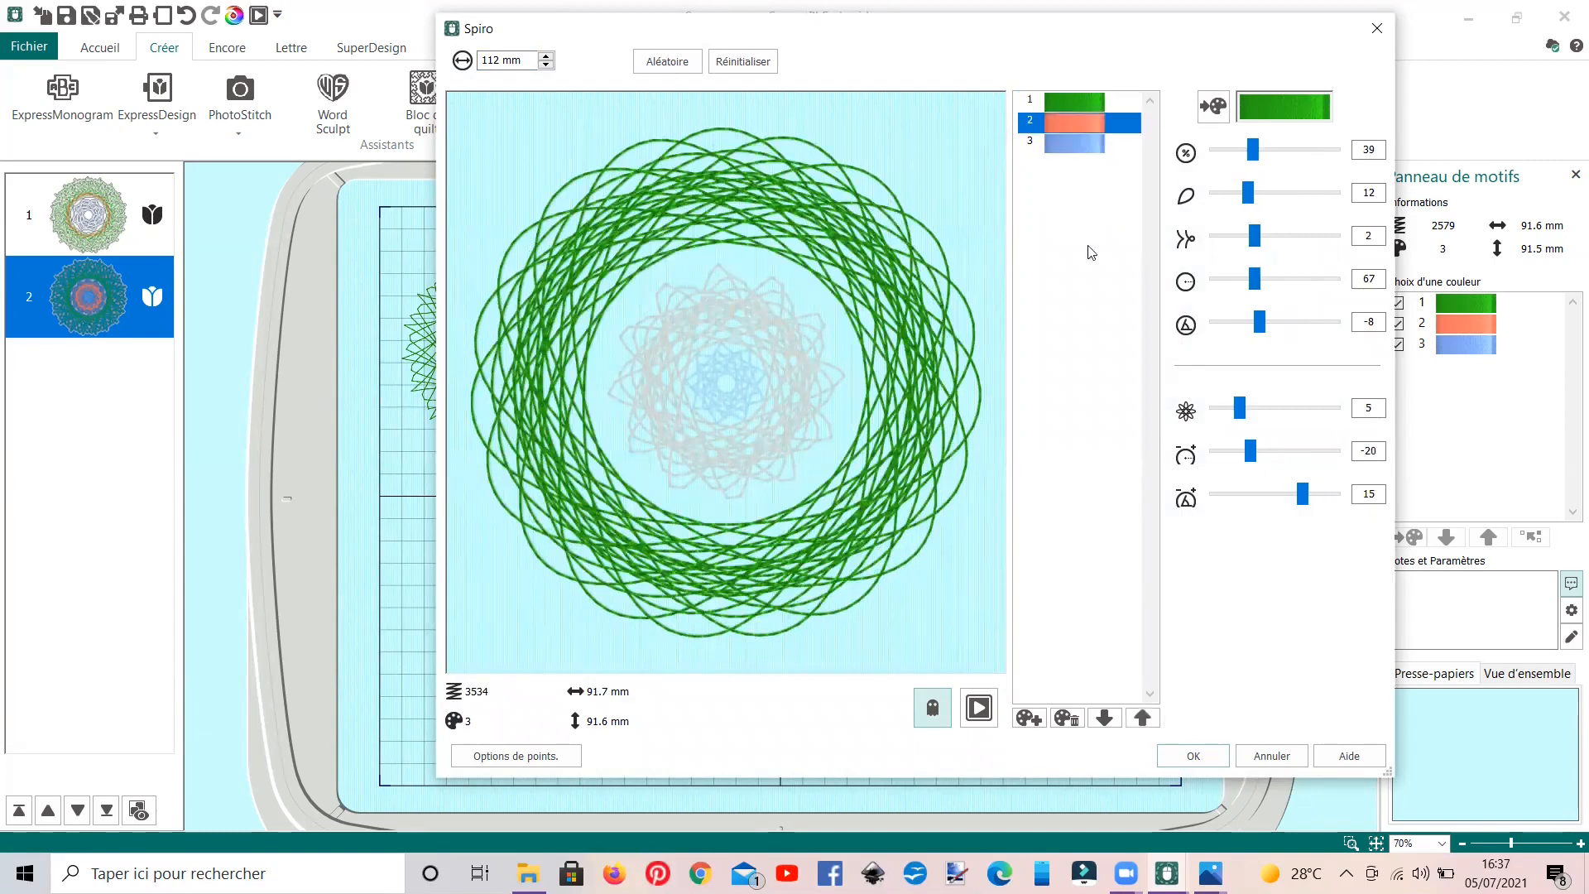
left_click_drag(1236, 416, 1224, 411)
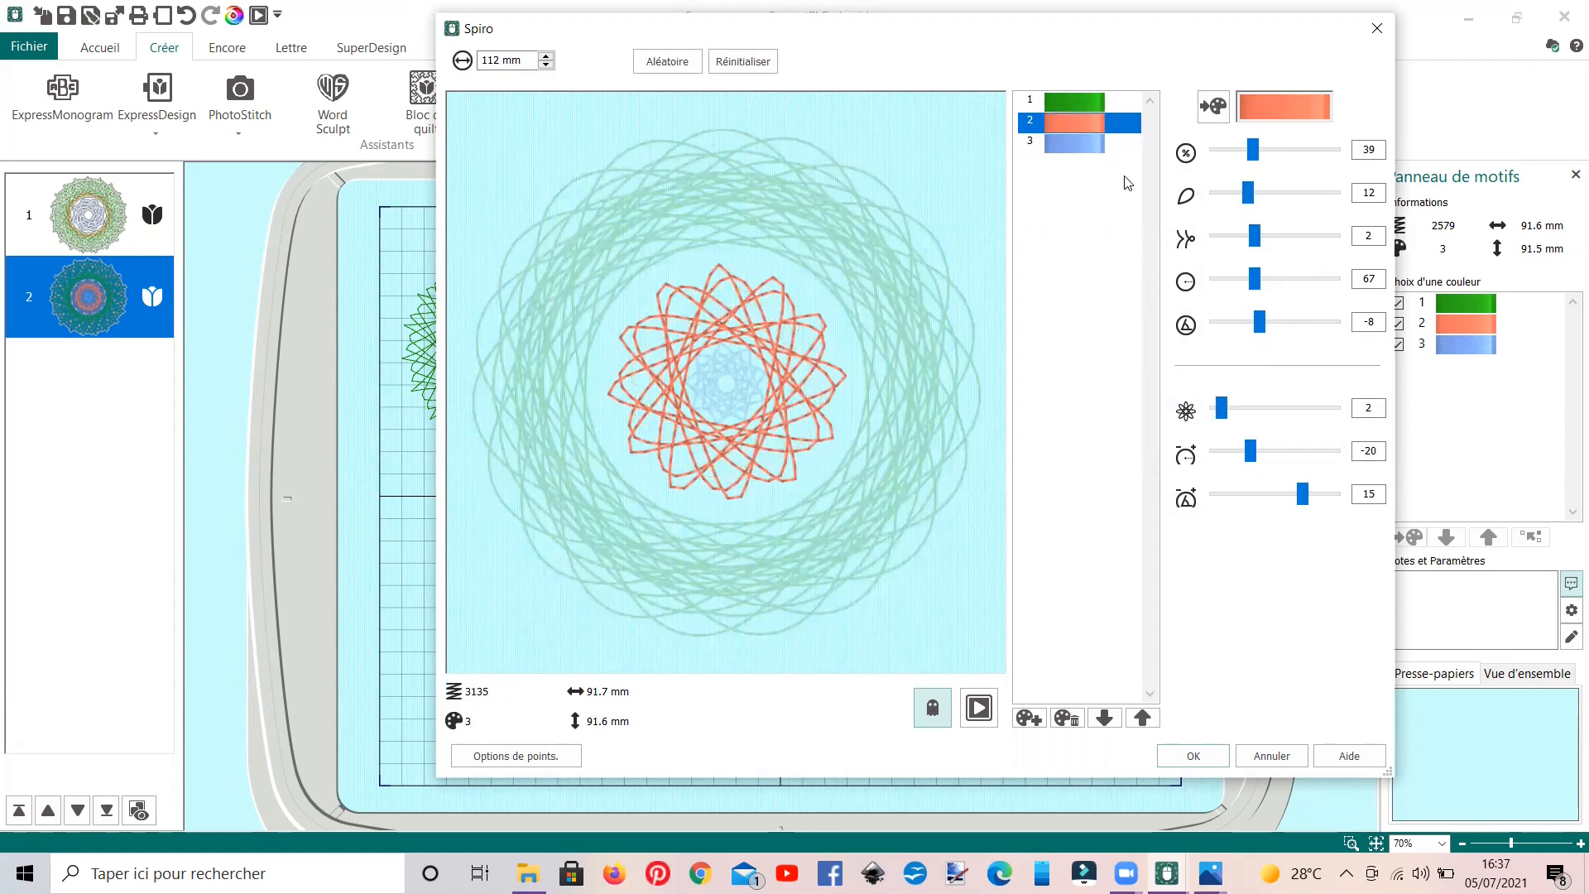
left_click(1262, 156)
left_click_drag(1262, 160, 1270, 159)
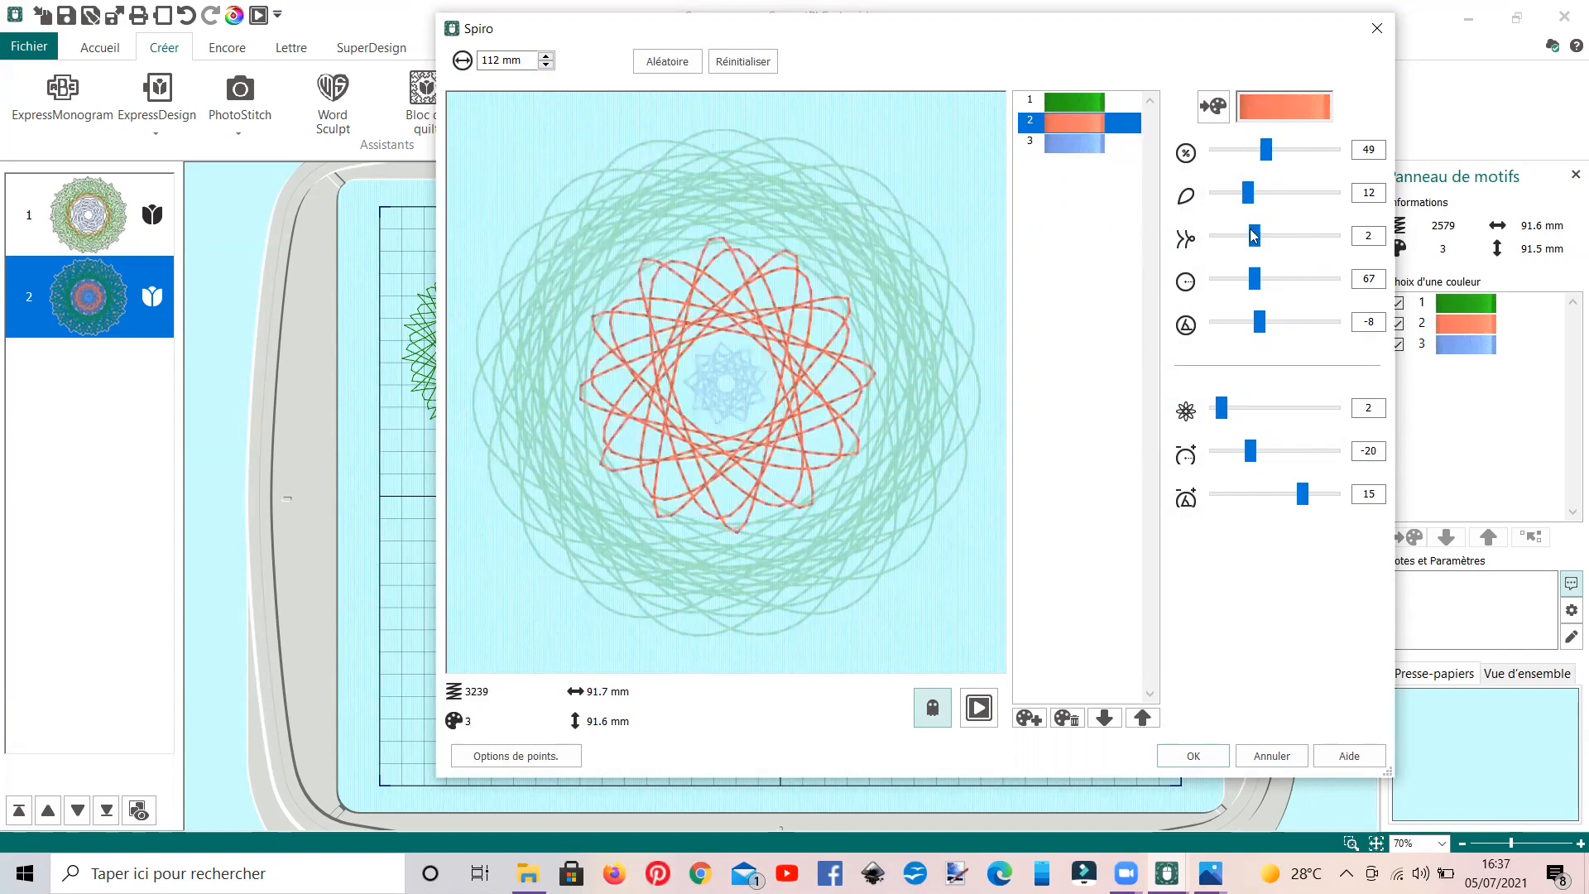
left_click(1171, 761)
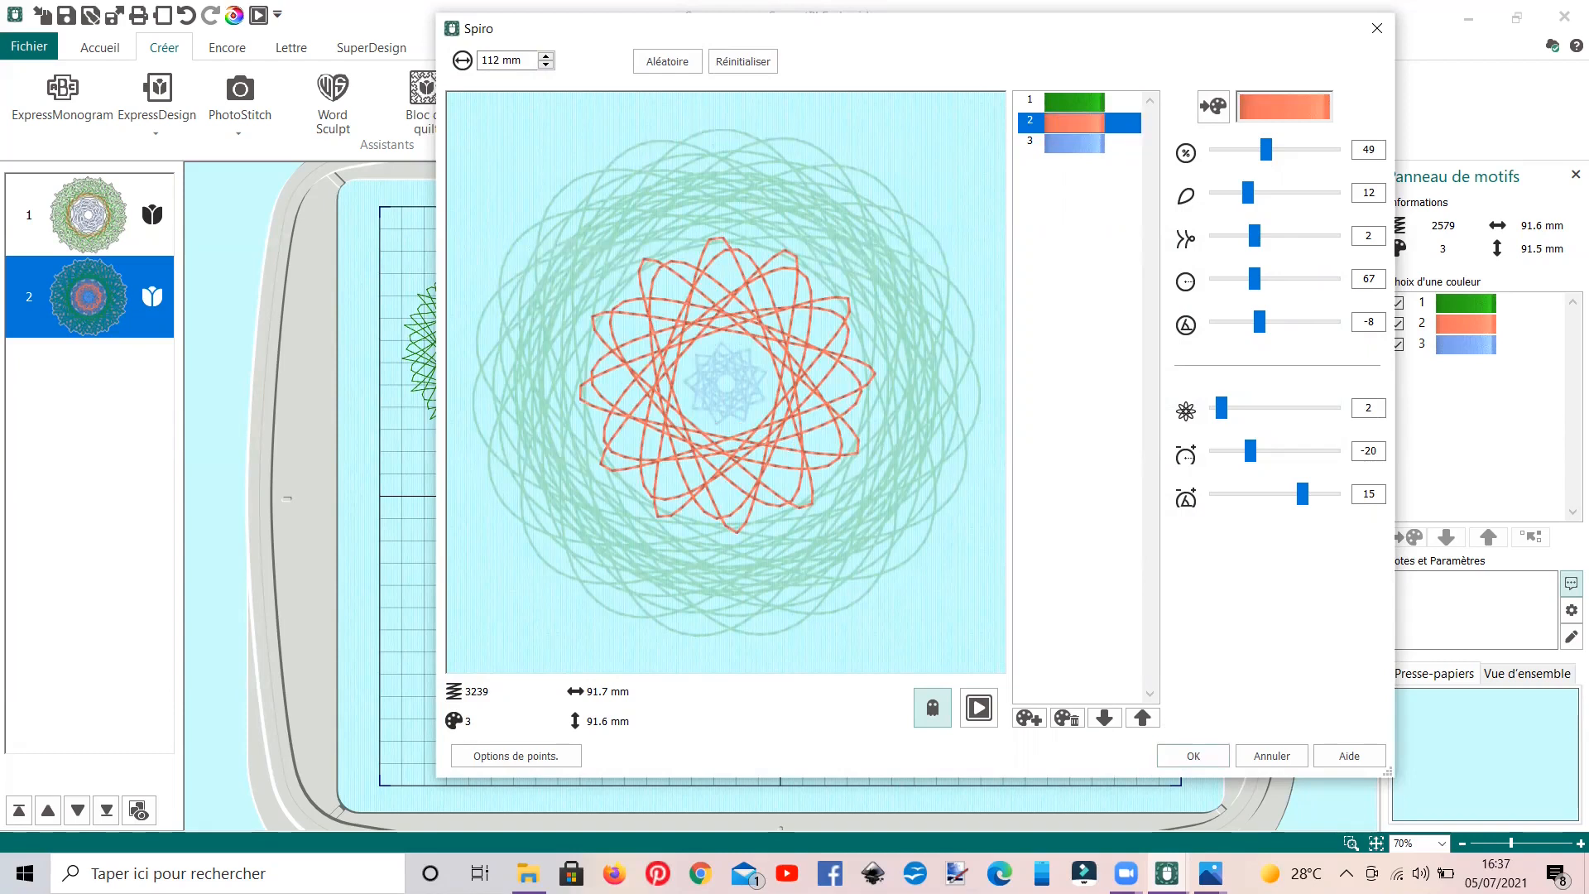
- Open the stitch options, switch to Photos to examine the pictures of embroidered round lids, and return to the unnamed mySewnet project
left_click(475, 760)
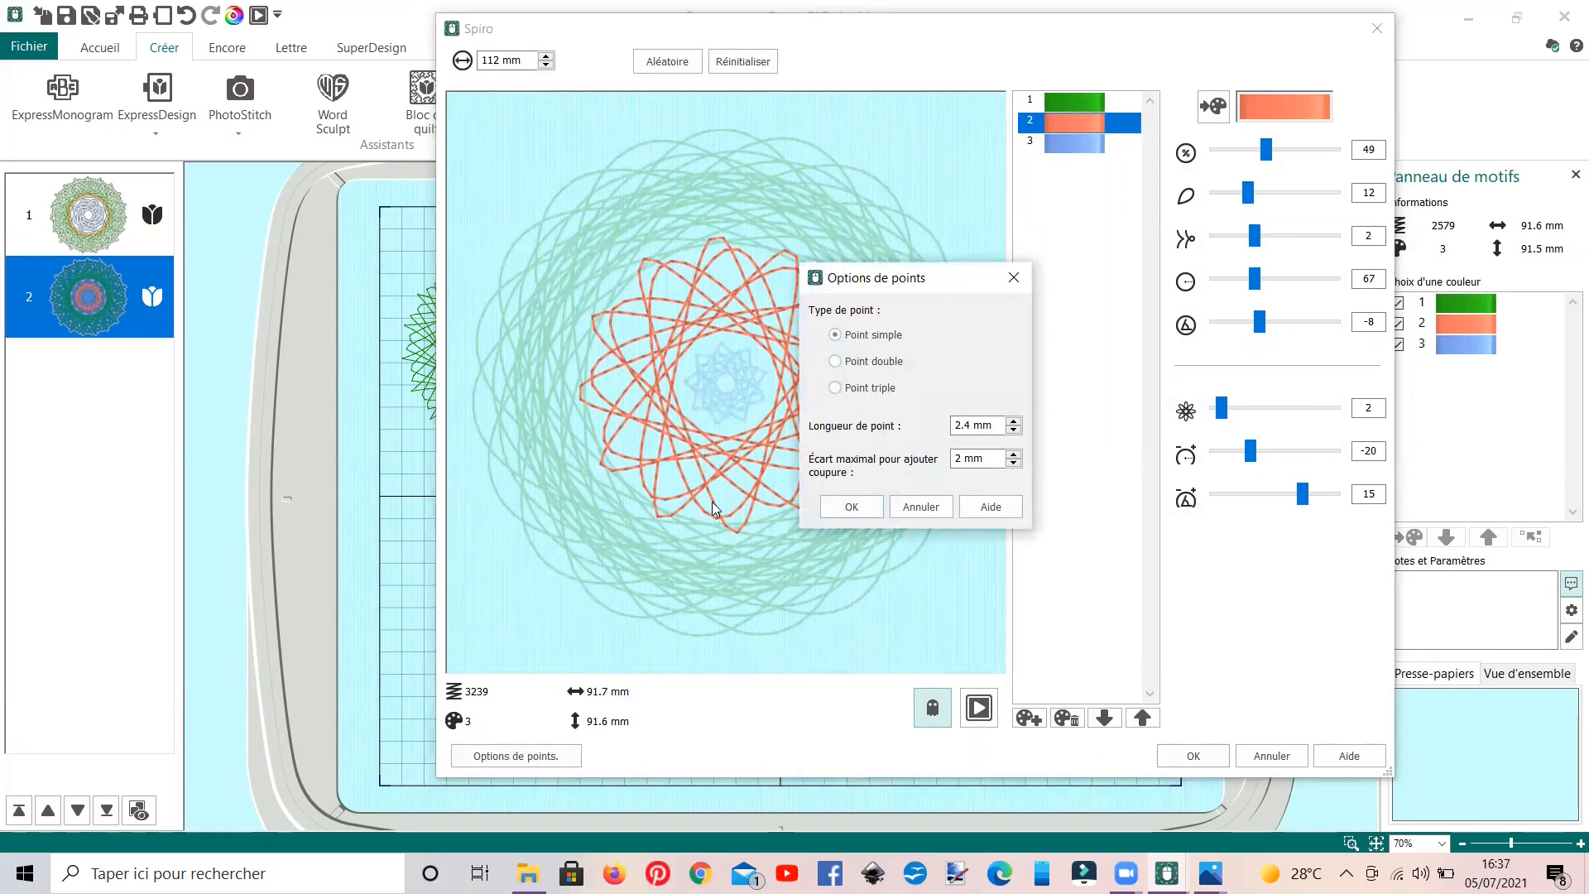
left_click(1209, 873)
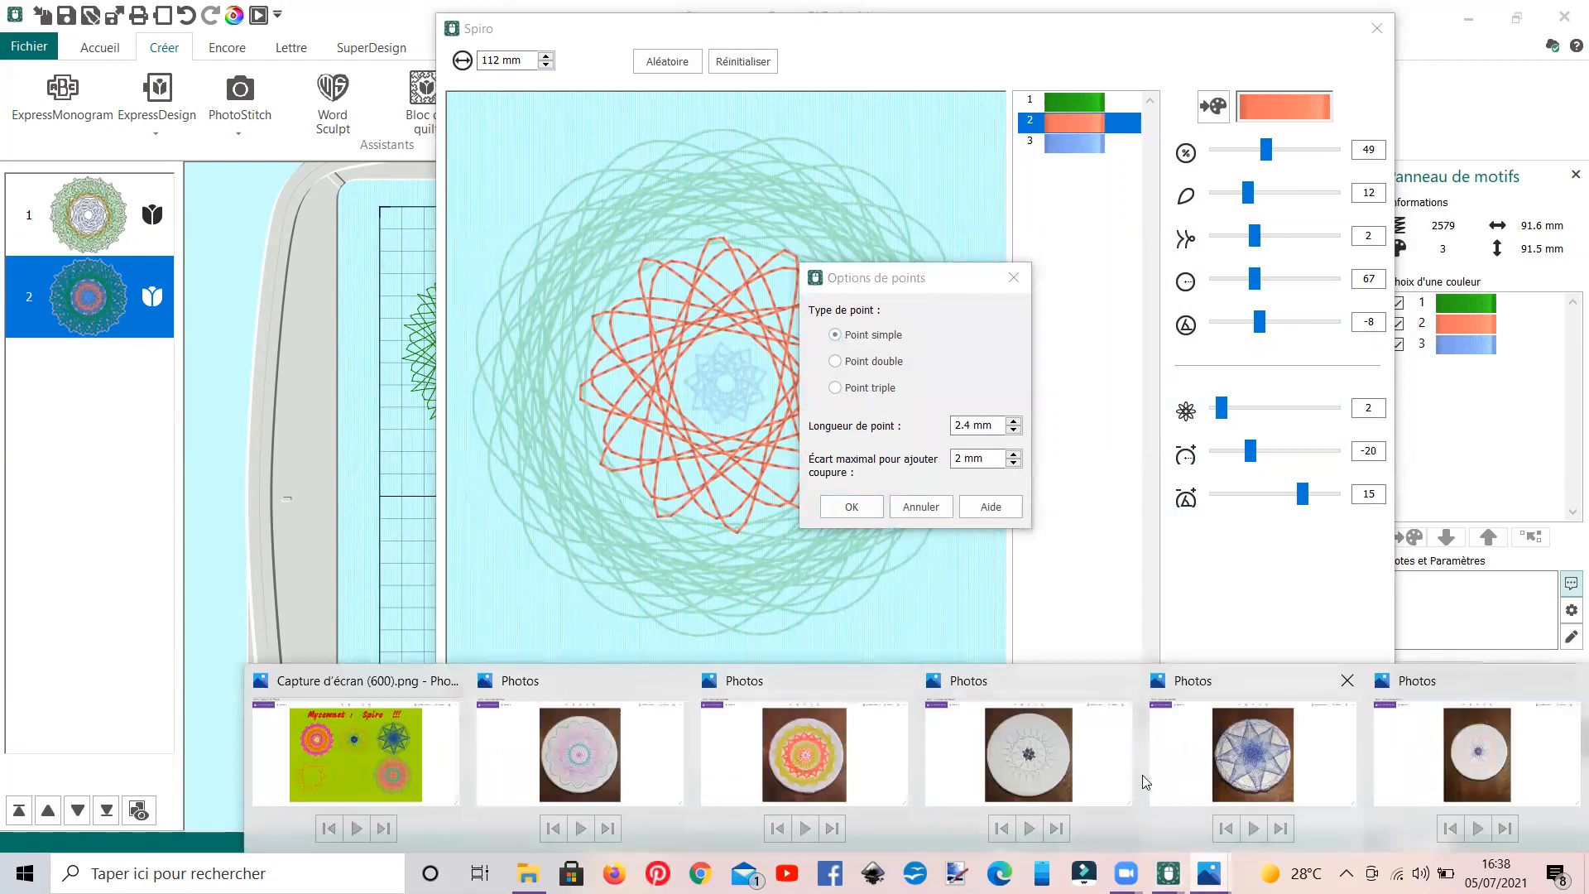
left_click(995, 760)
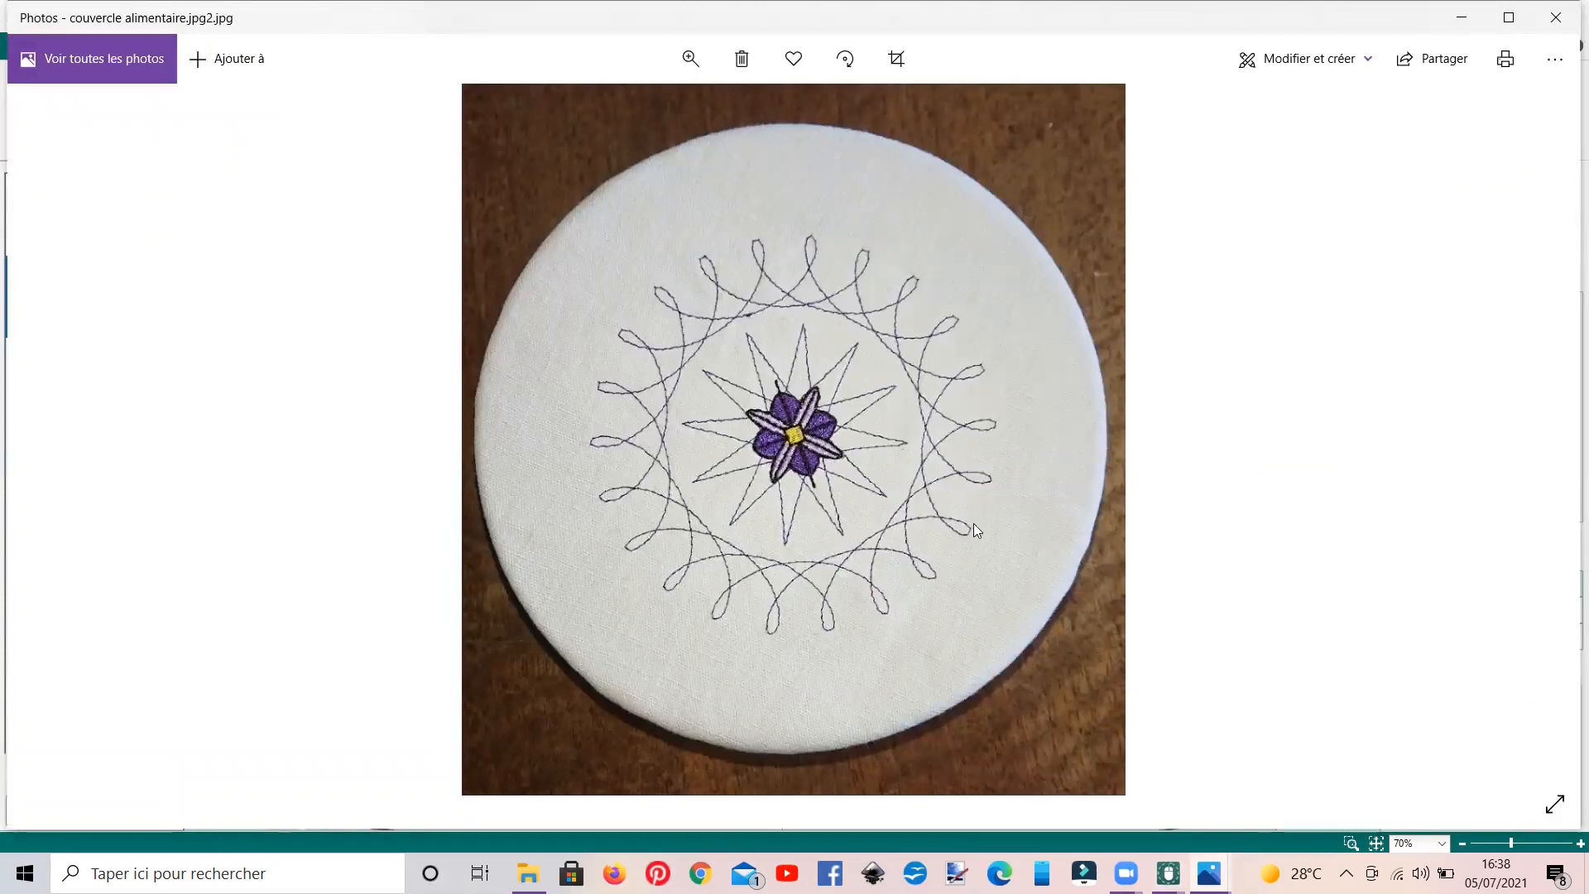
mouse_move(1209, 873)
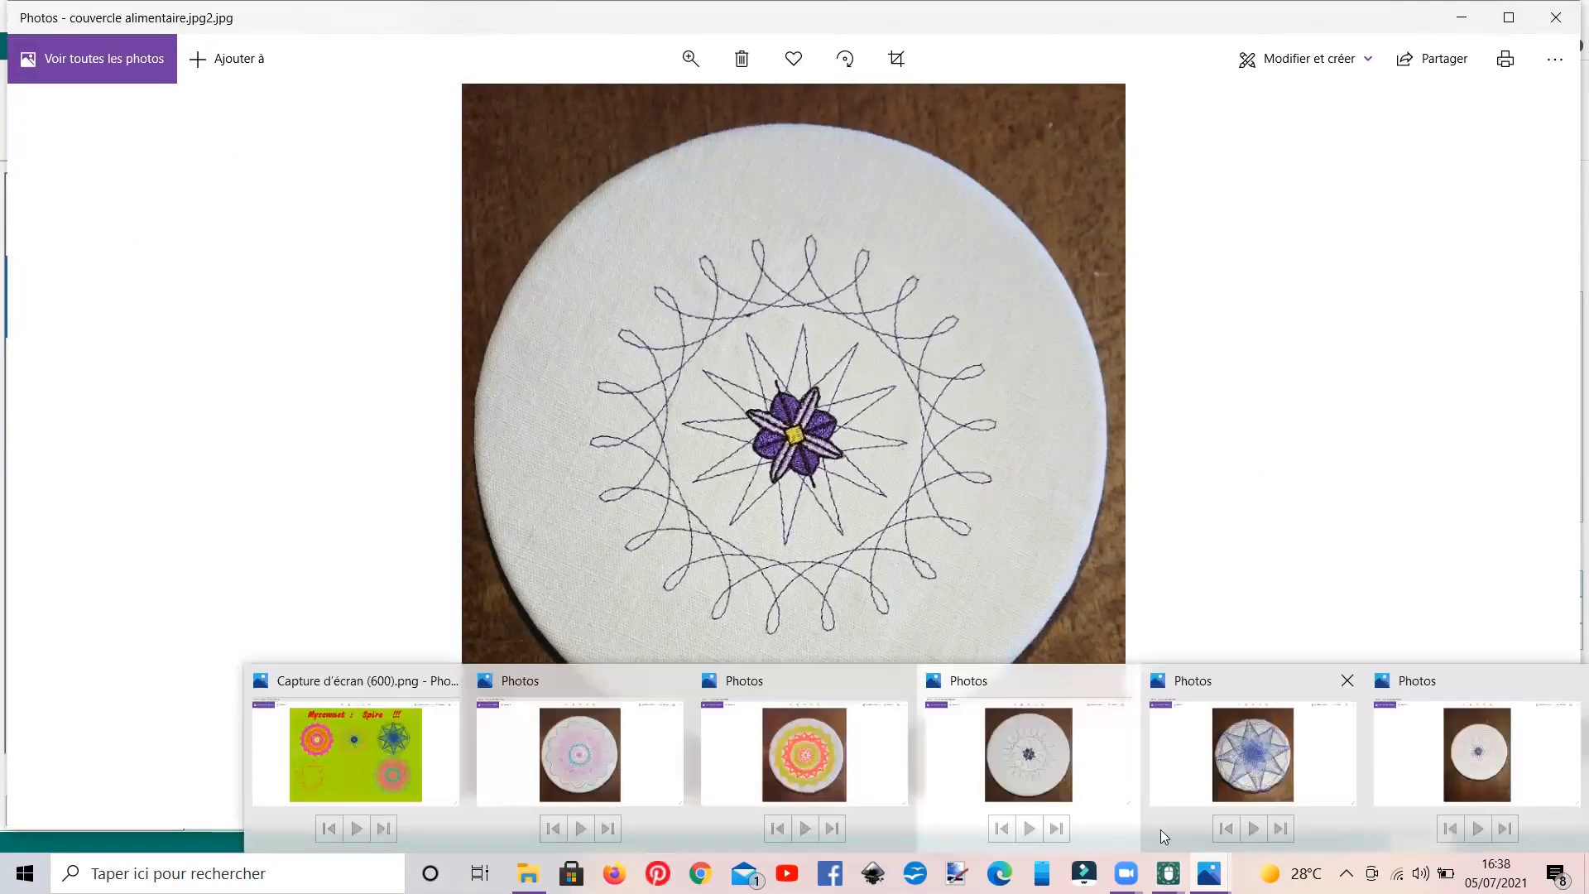
left_click(796, 762)
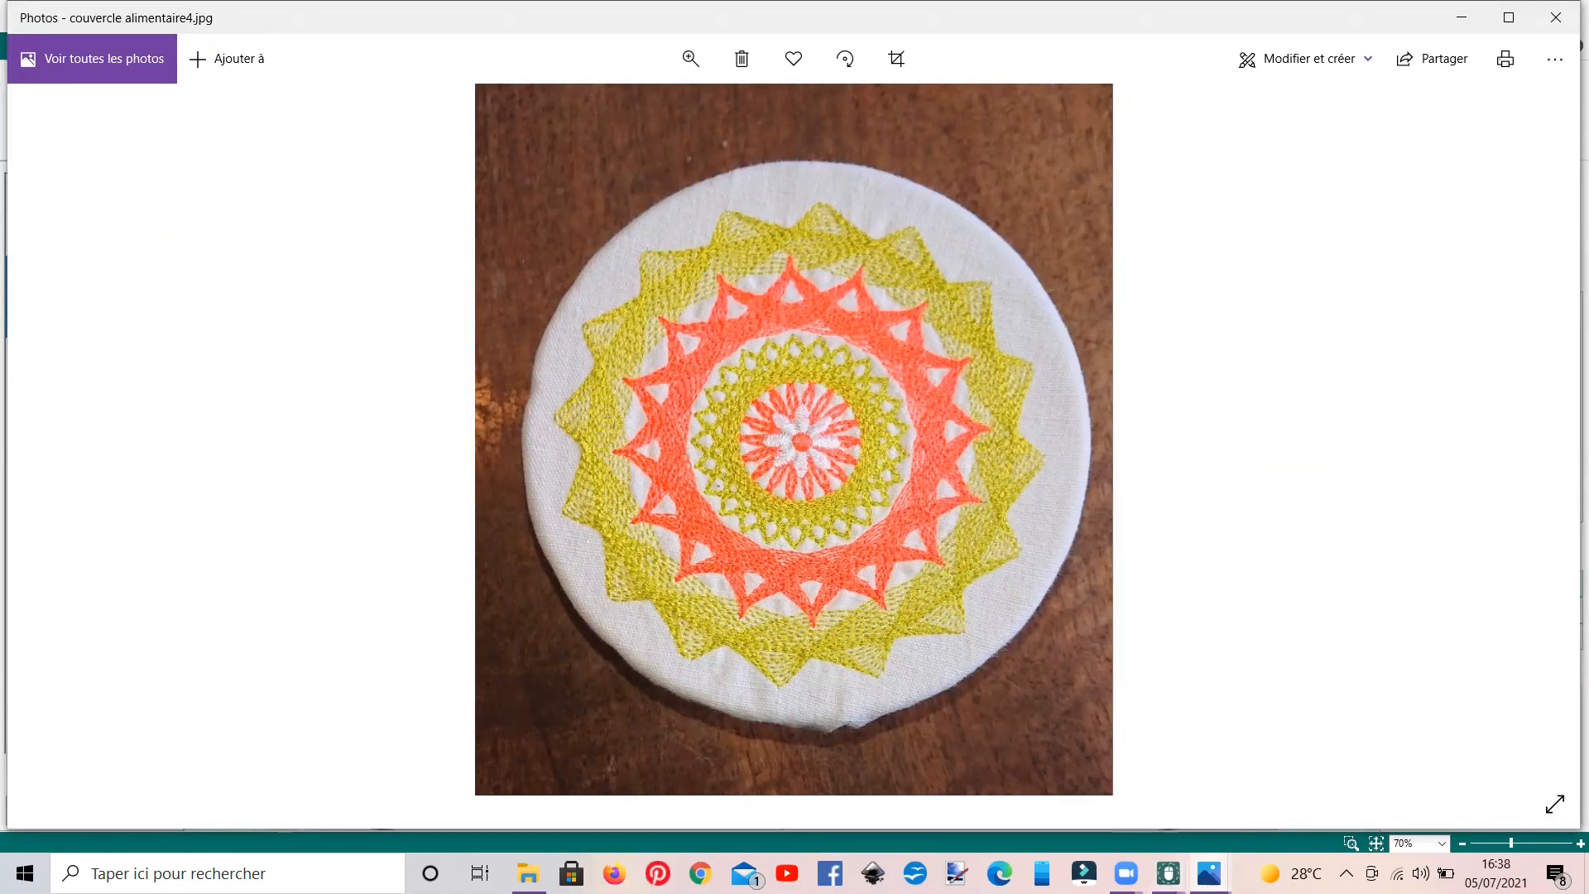
mouse_move(1209, 873)
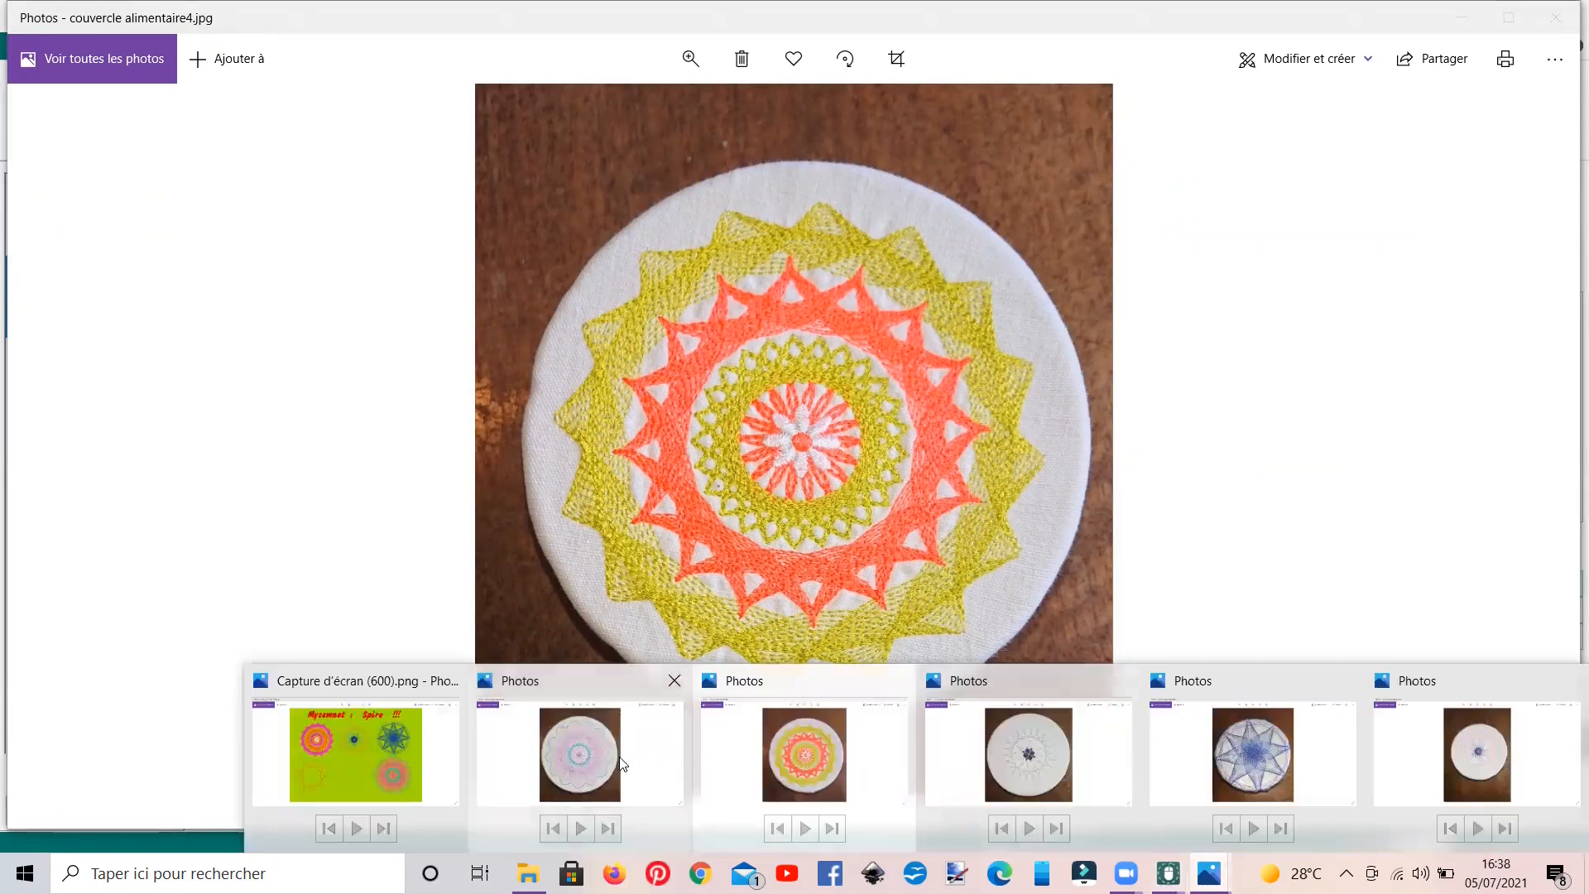
left_click(612, 717)
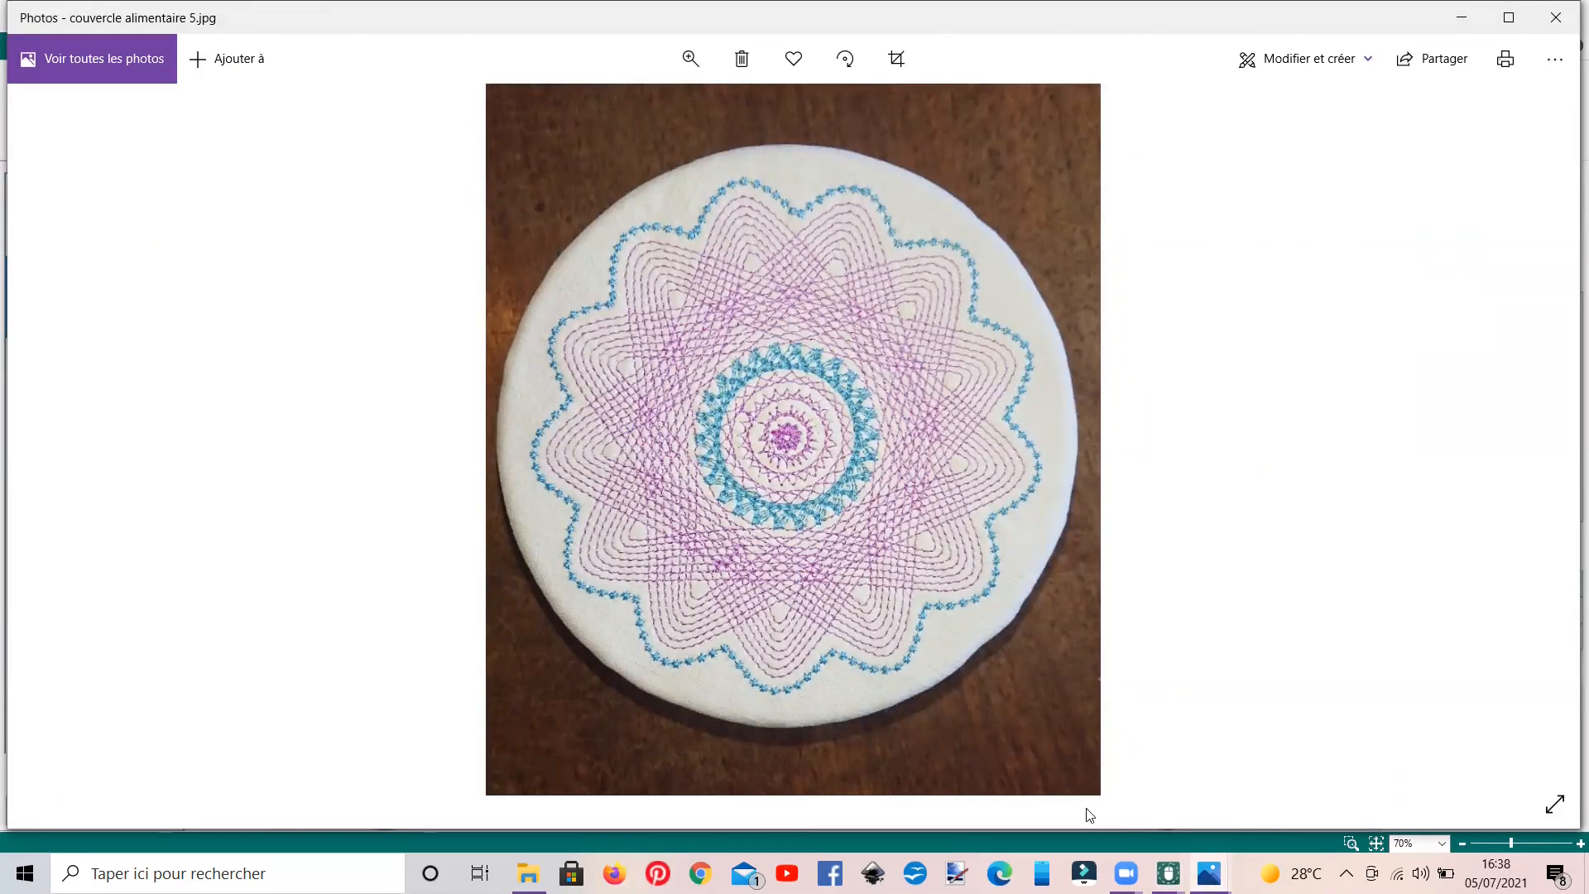
mouse_move(1209, 873)
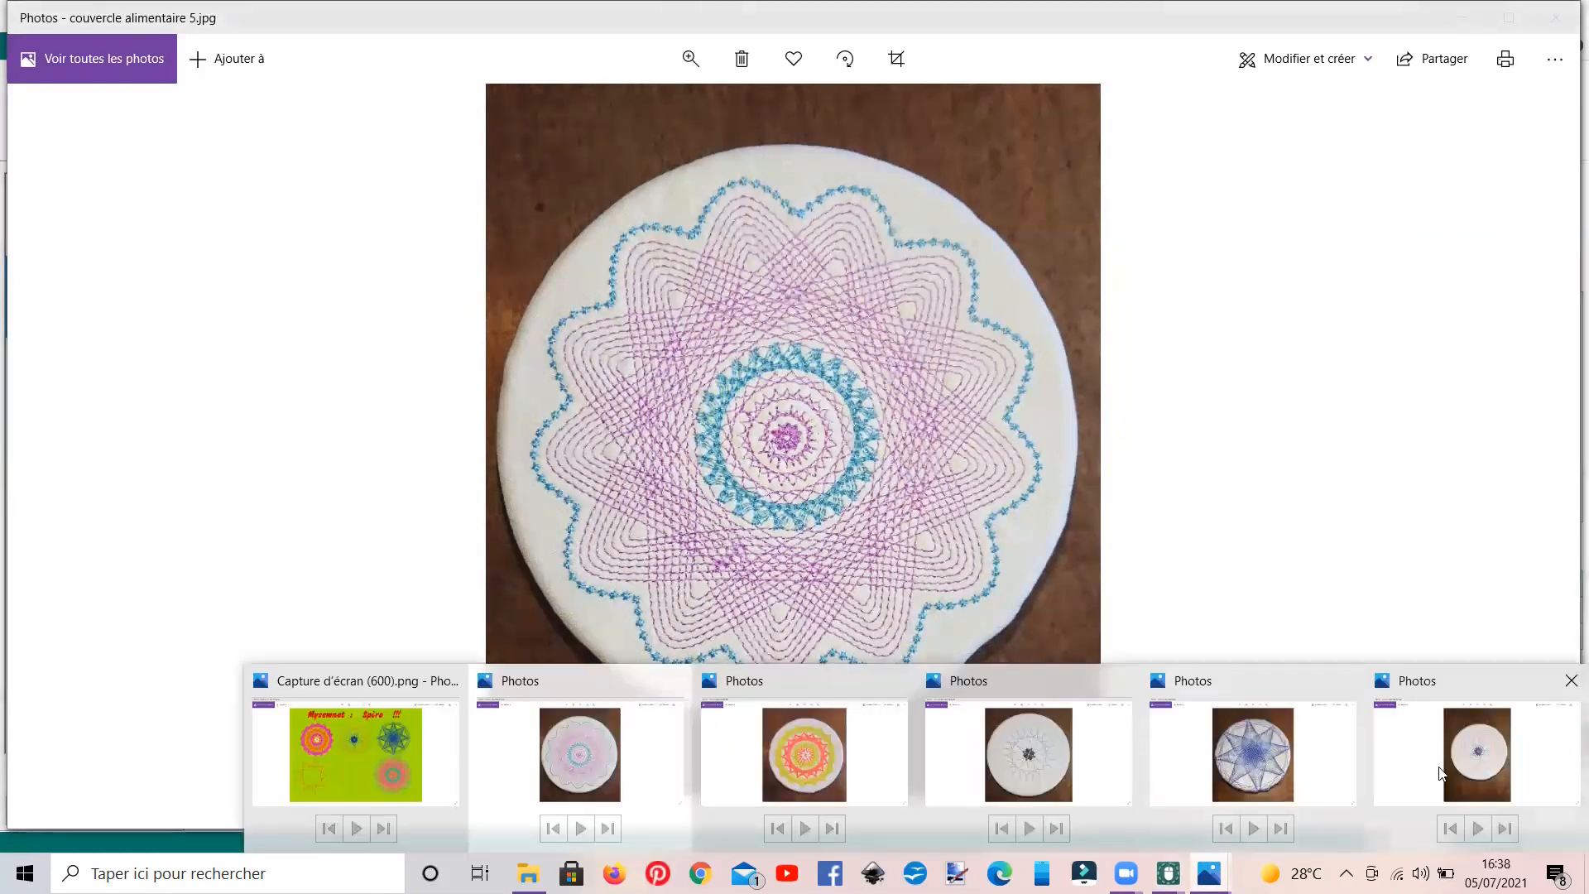
left_click(1269, 781)
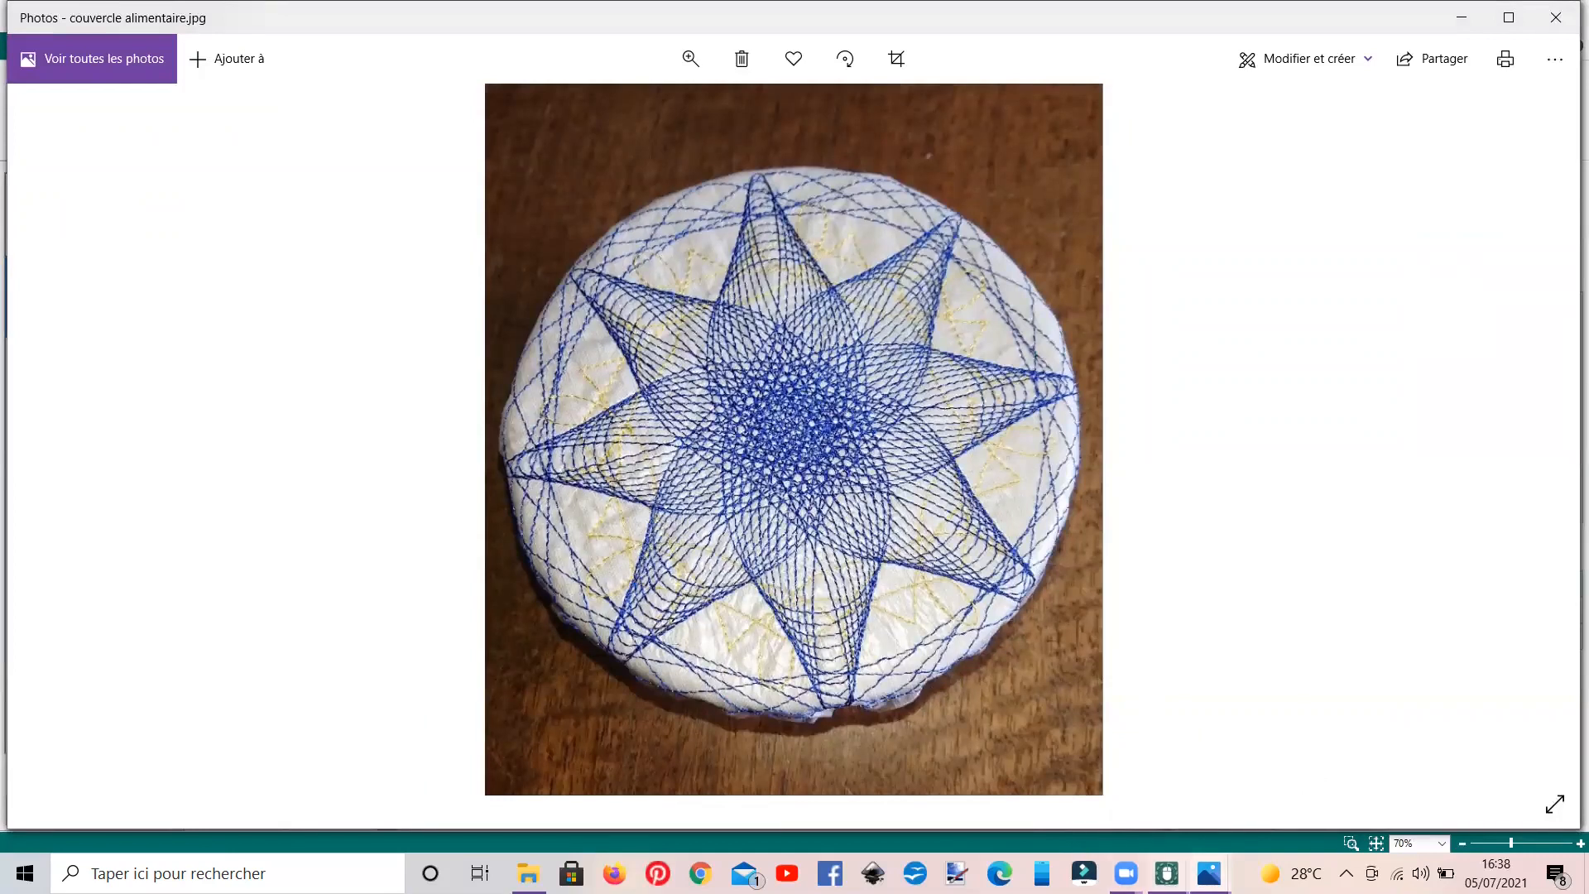
mouse_move(1166, 873)
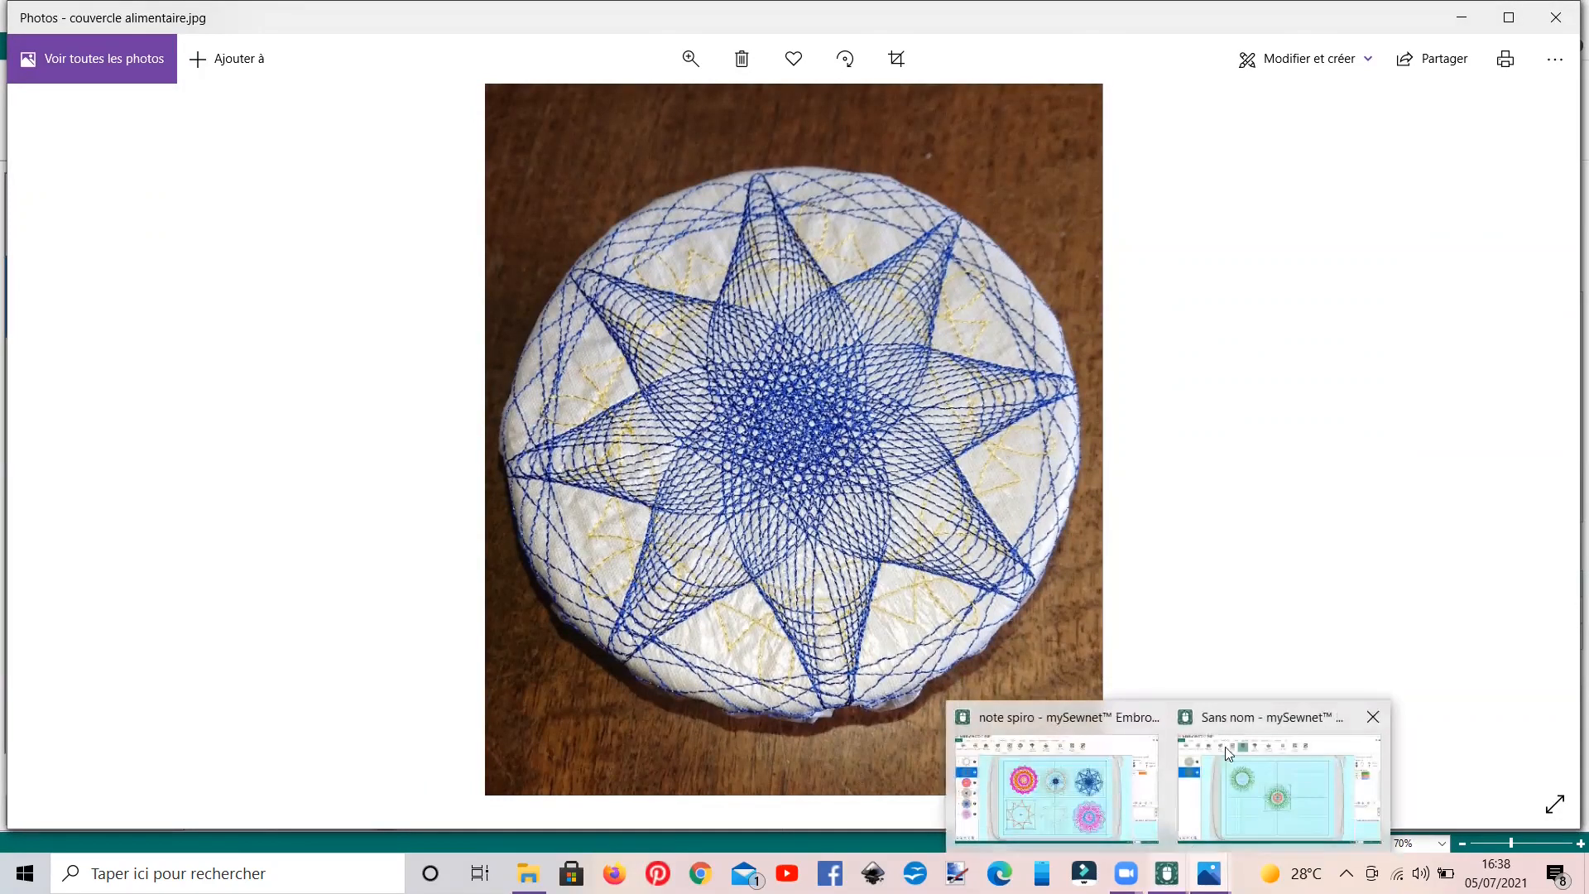
left_click(1253, 778)
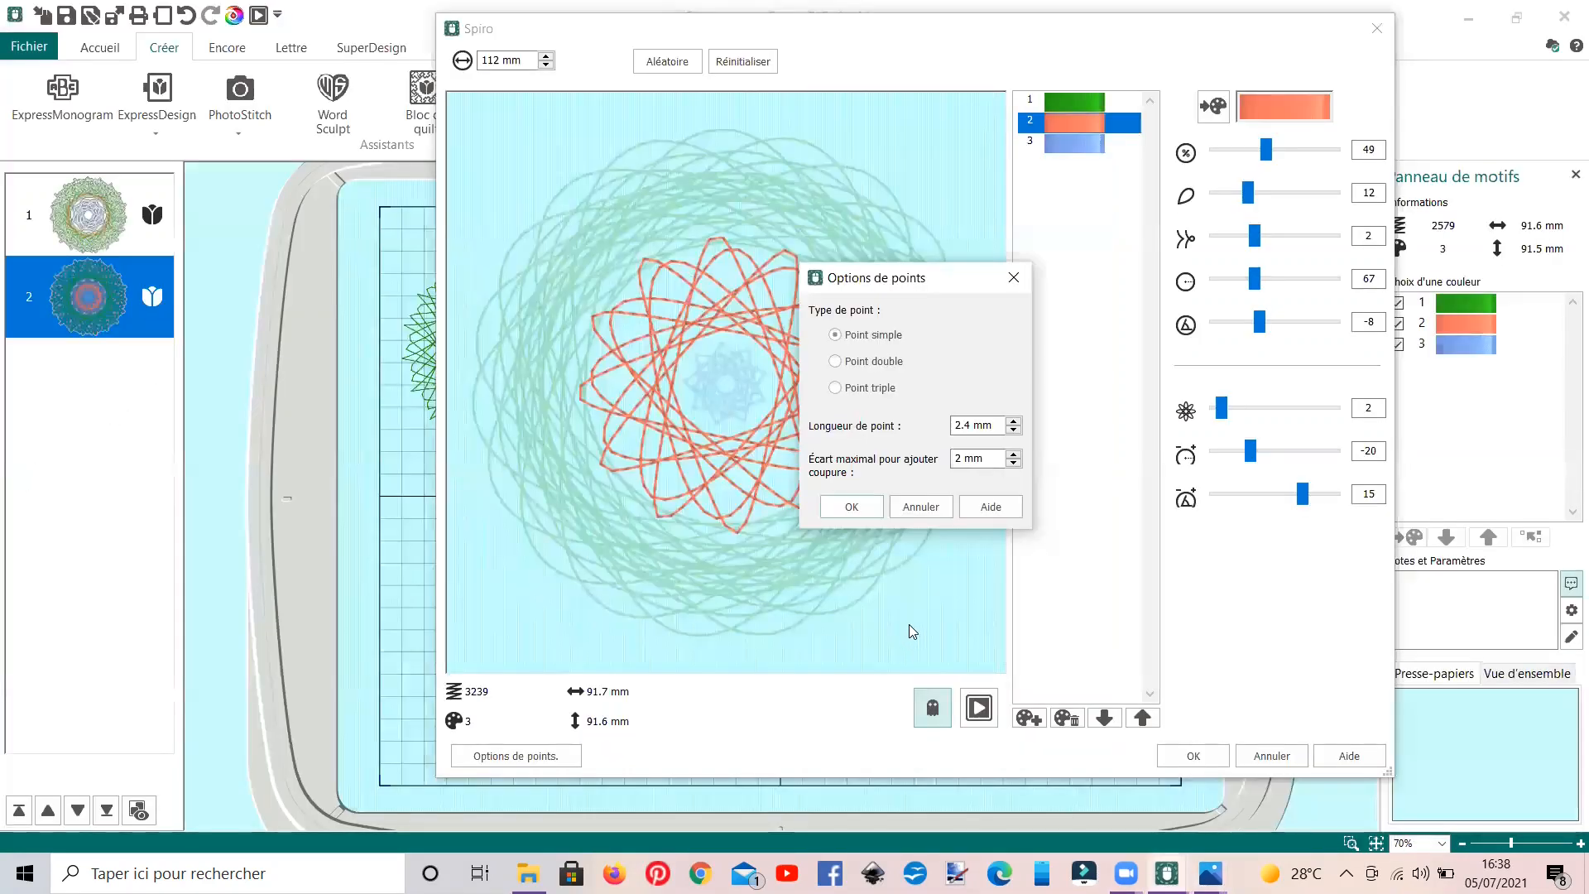
- Accept the stitch options and place the third spiro design in the hoop, below the first design
left_click(851, 507)
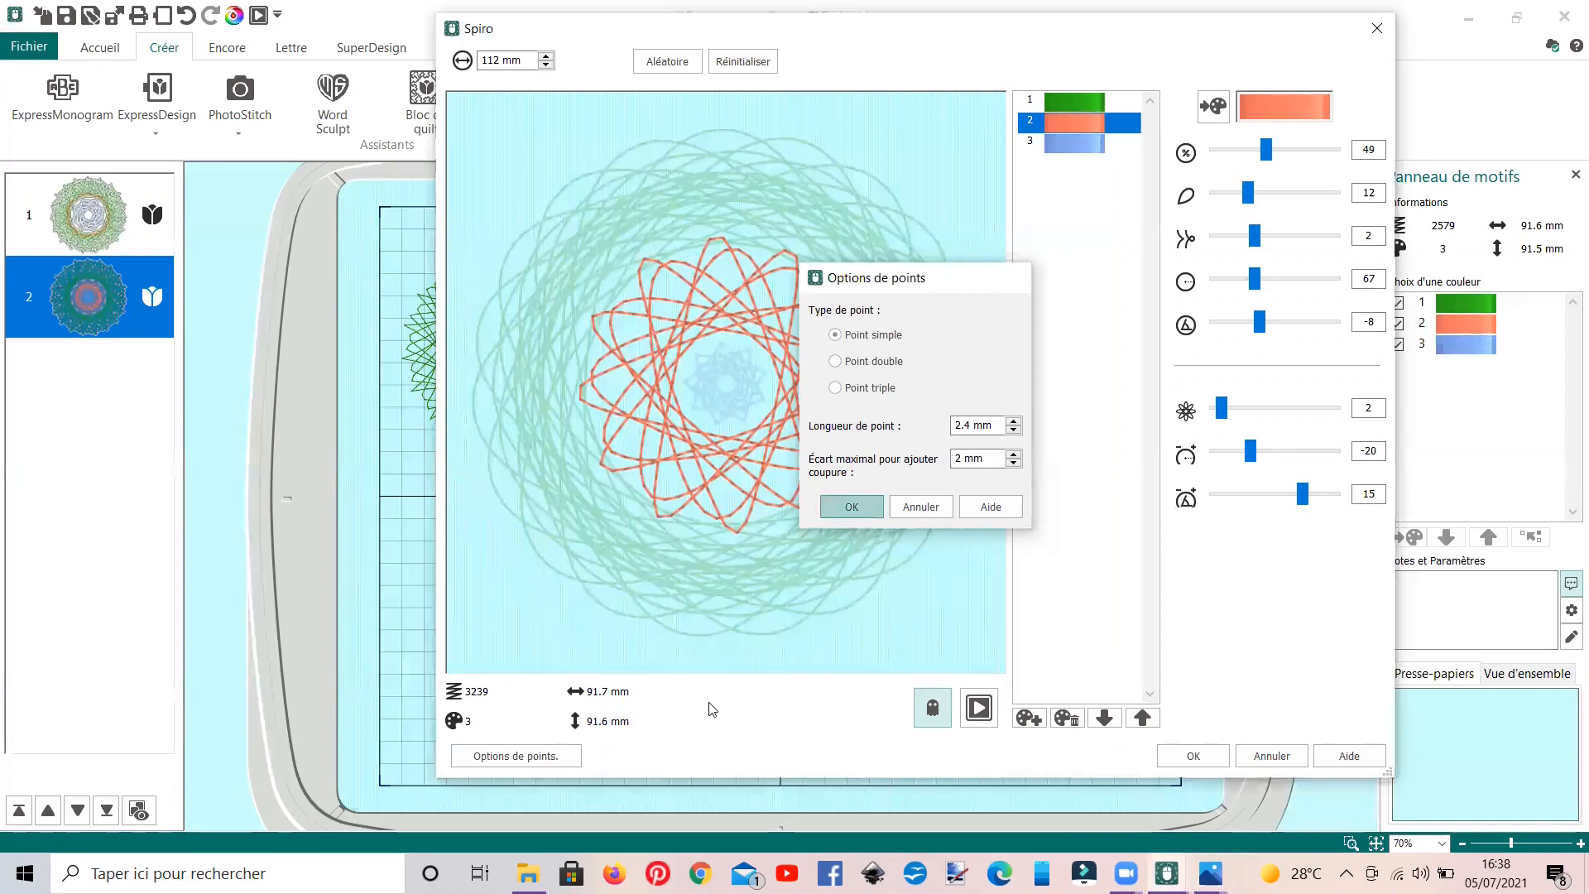
left_click(1178, 759)
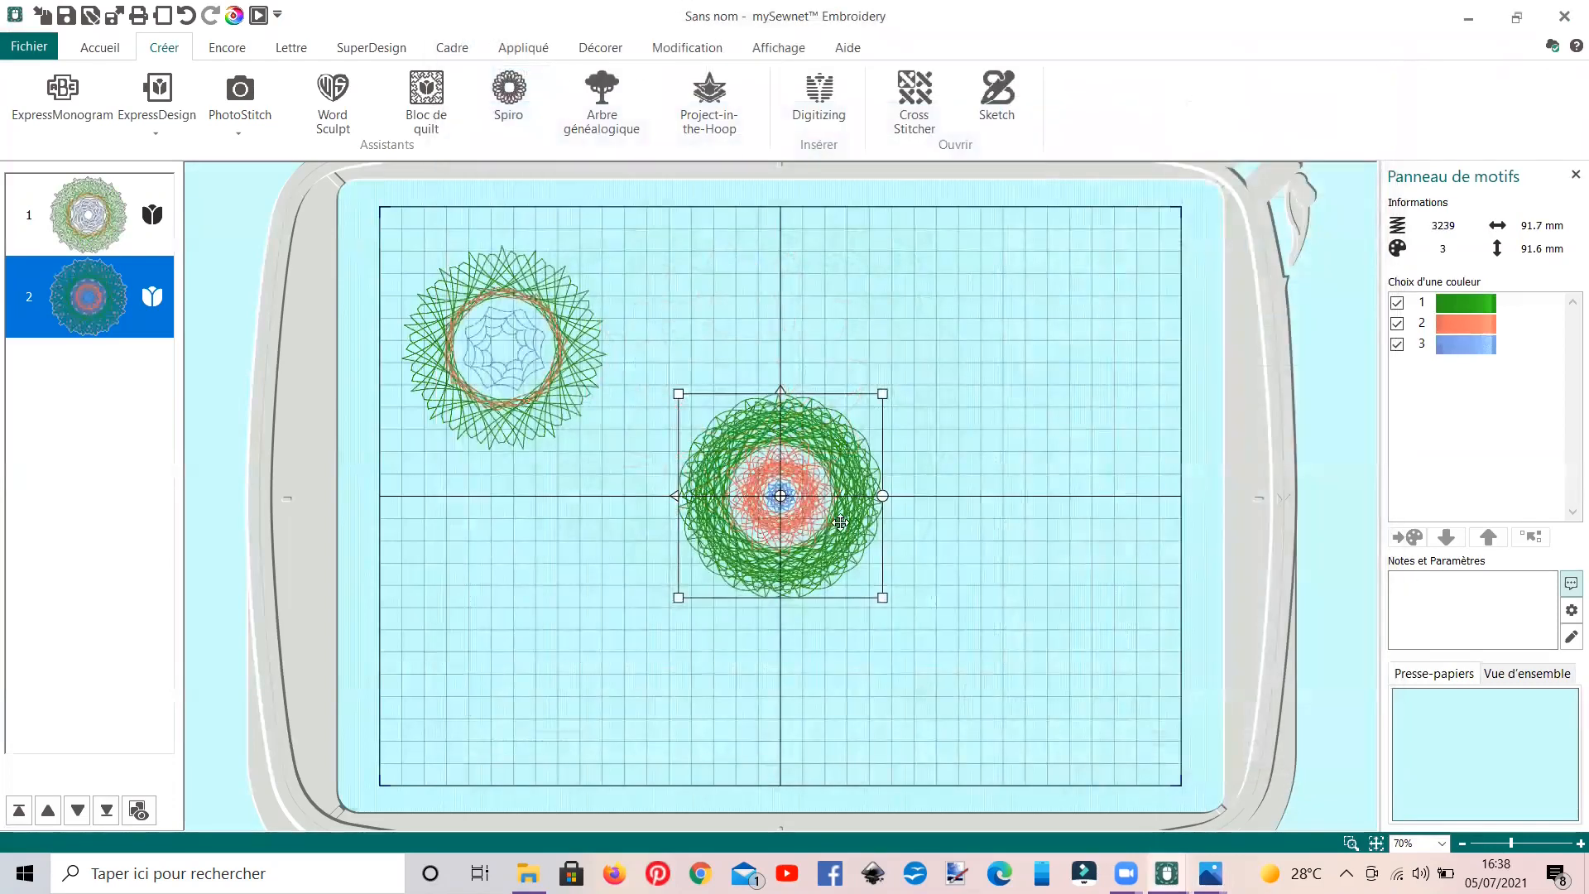
left_click_drag(839, 523, 555, 591)
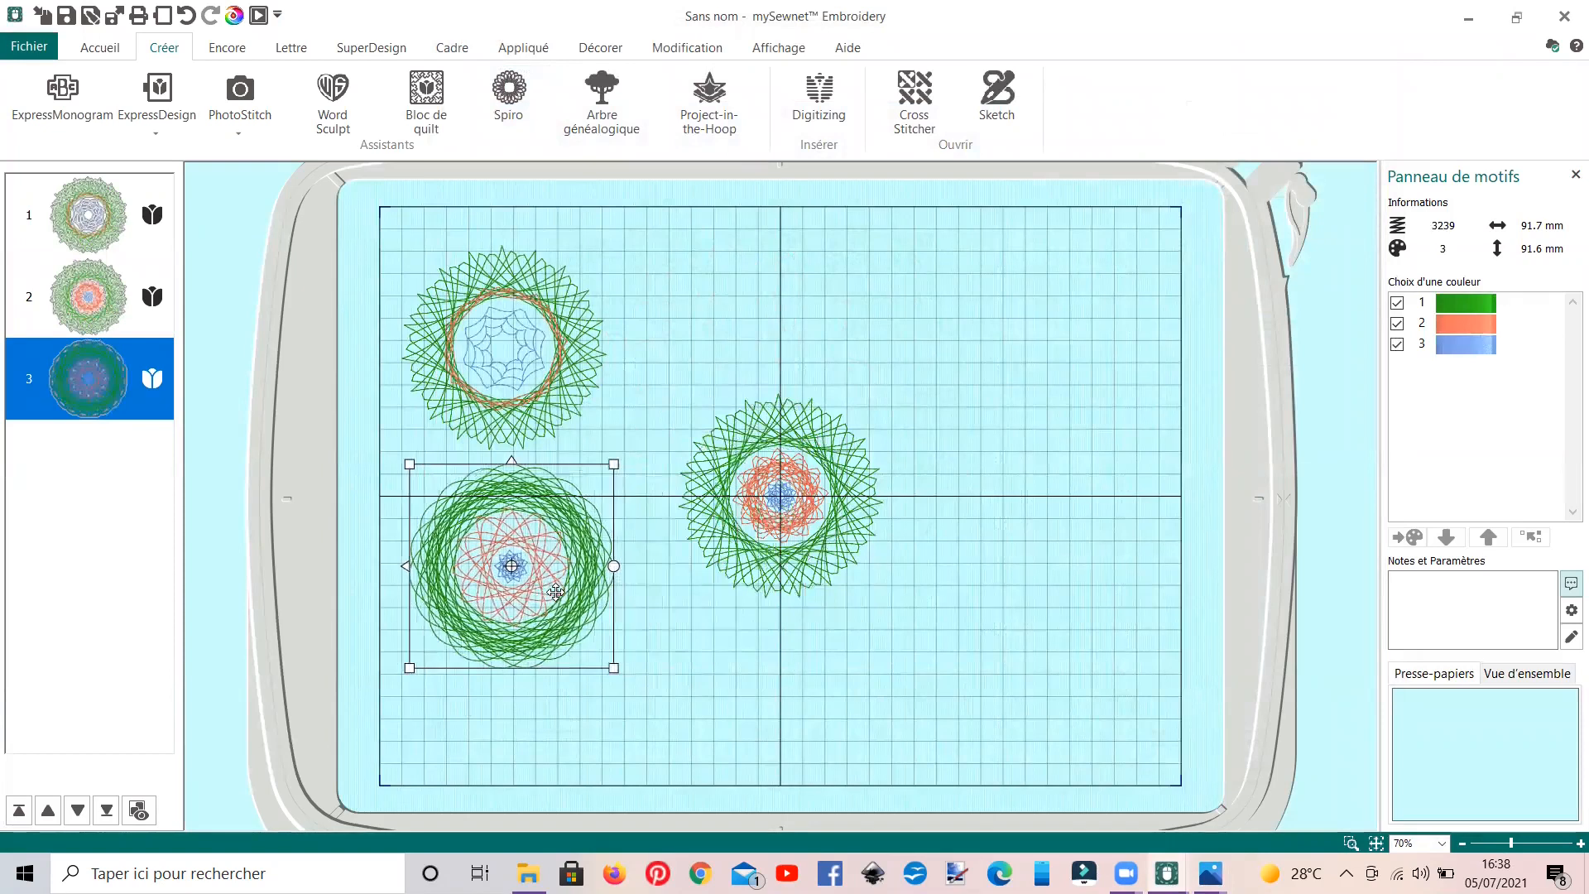
- Move the first design into the hoop's upper-left corner, with the second design beside it and the third below it
left_click(513, 438)
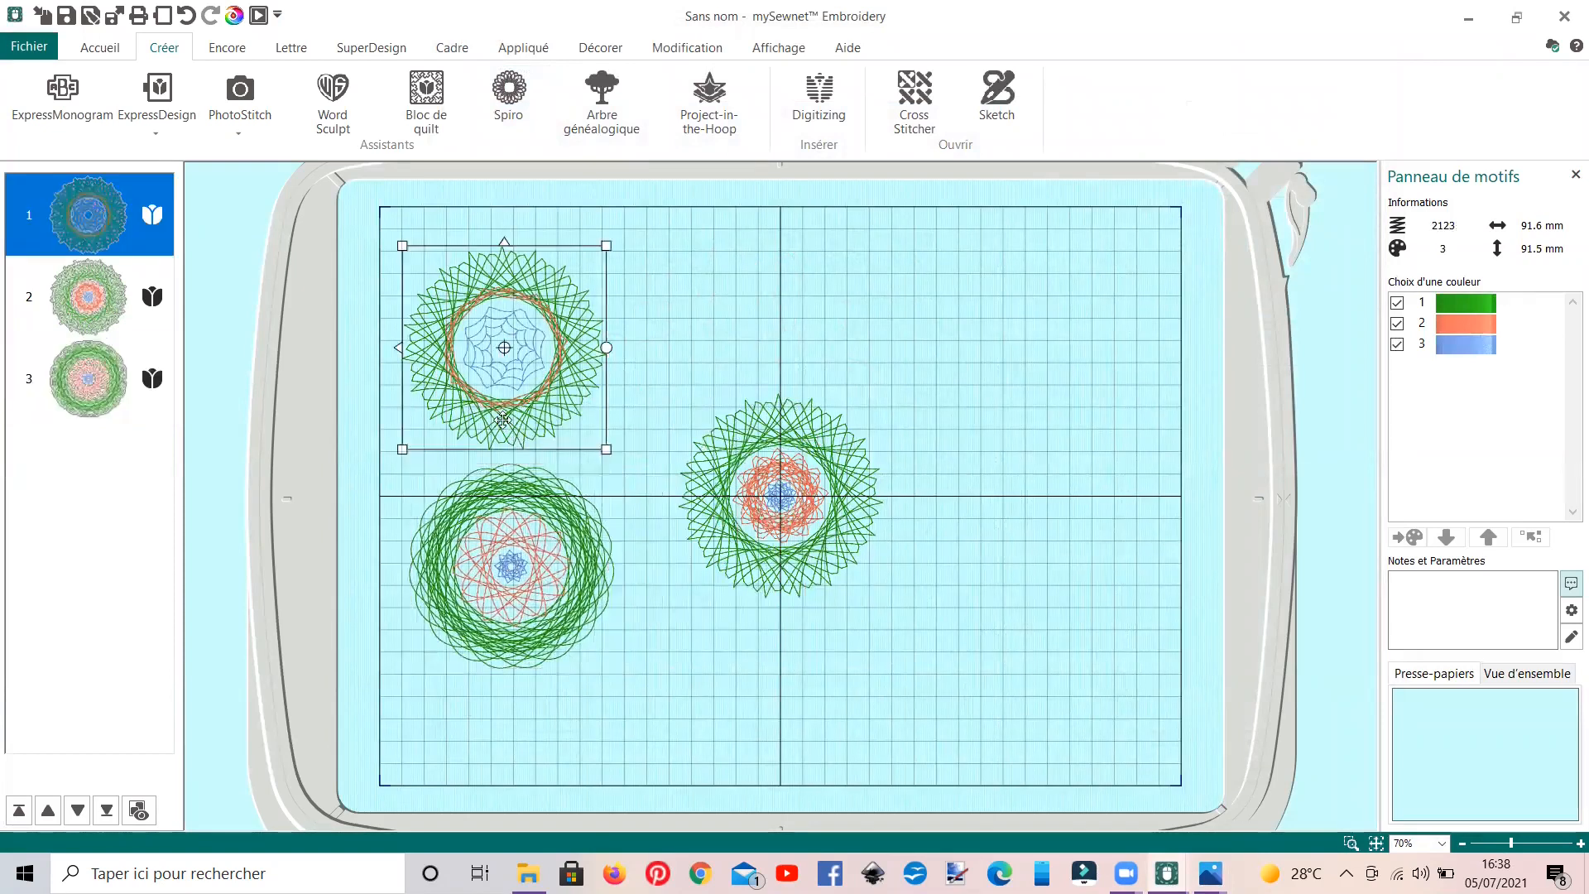
left_click_drag(503, 420, 482, 399)
left_click(741, 575)
left_click_drag(729, 534, 662, 364)
left_click_drag(558, 586, 531, 562)
left_click(756, 674)
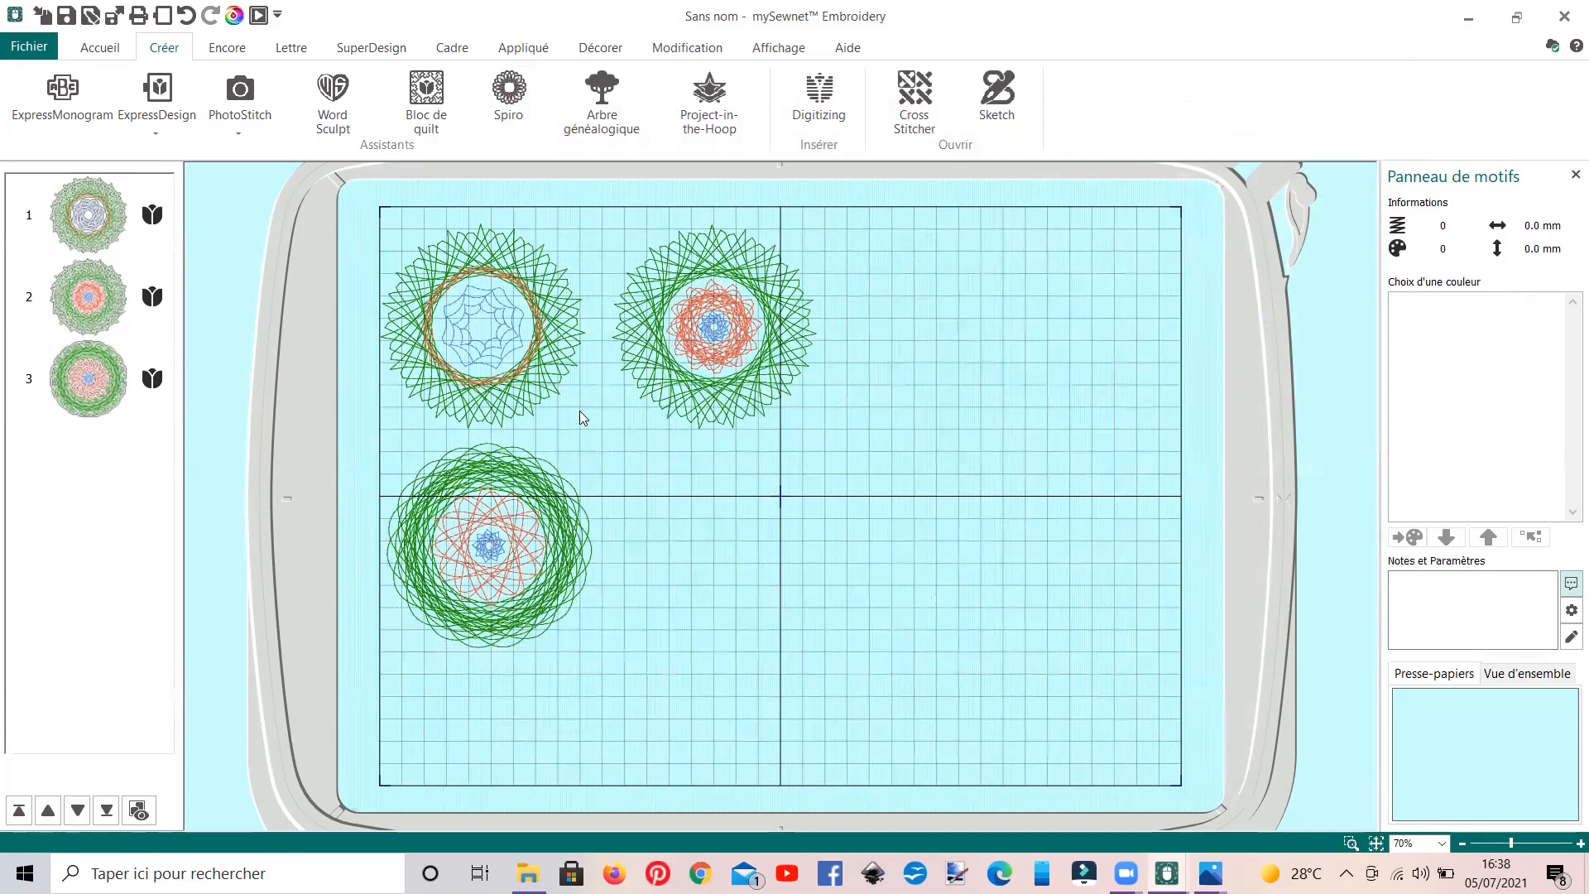
- Move the second spiro design to the hoop's lower-right area and select the first design
left_click(653, 391)
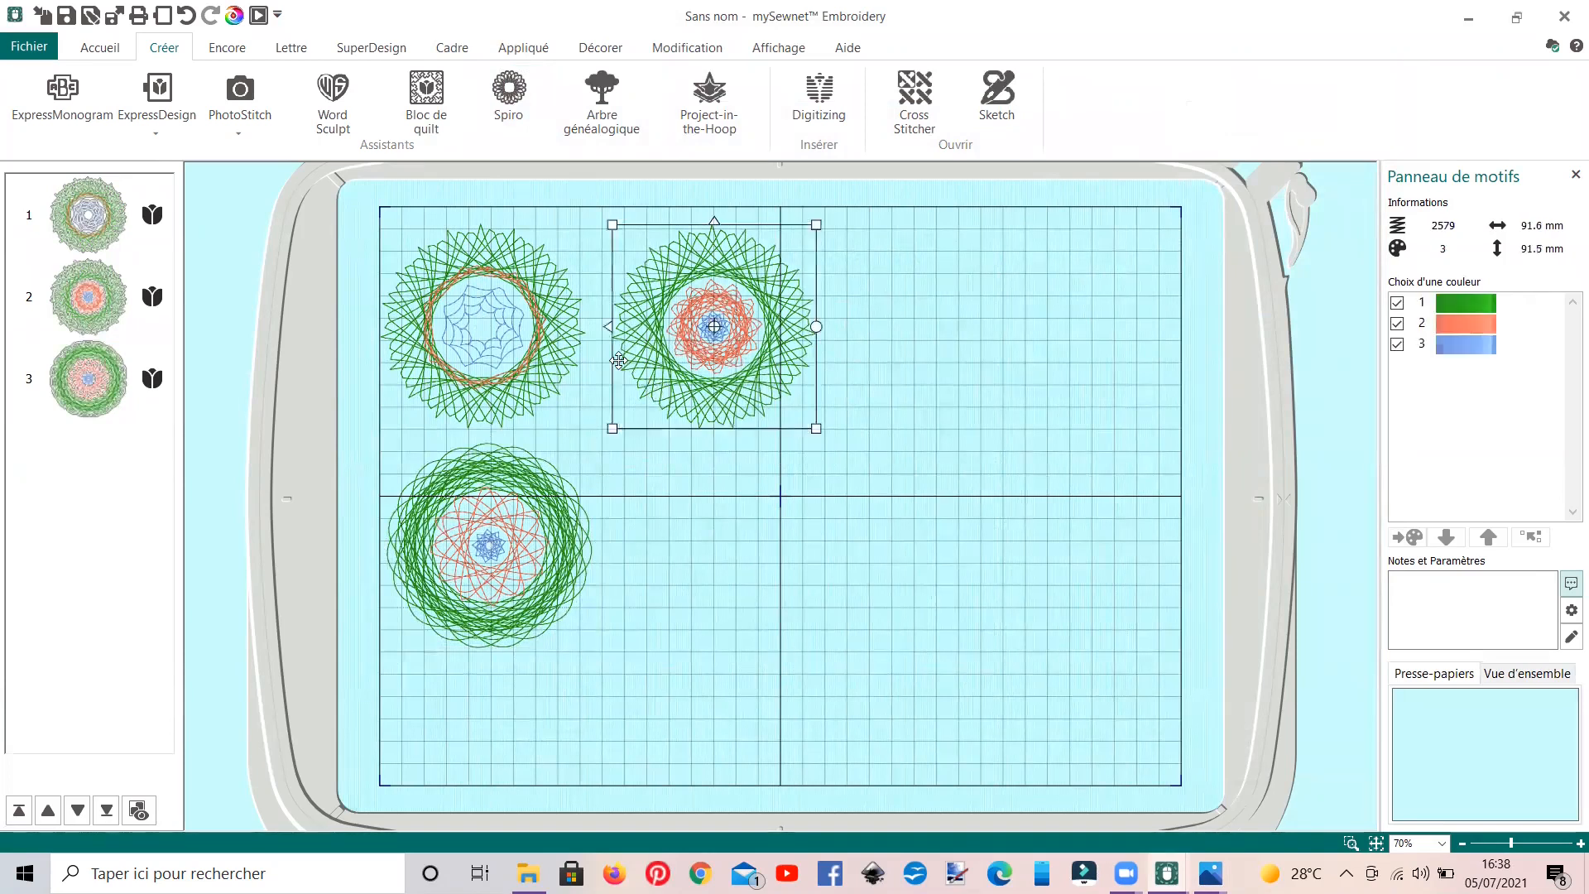
left_click_drag(667, 370, 1036, 662)
left_click(484, 326)
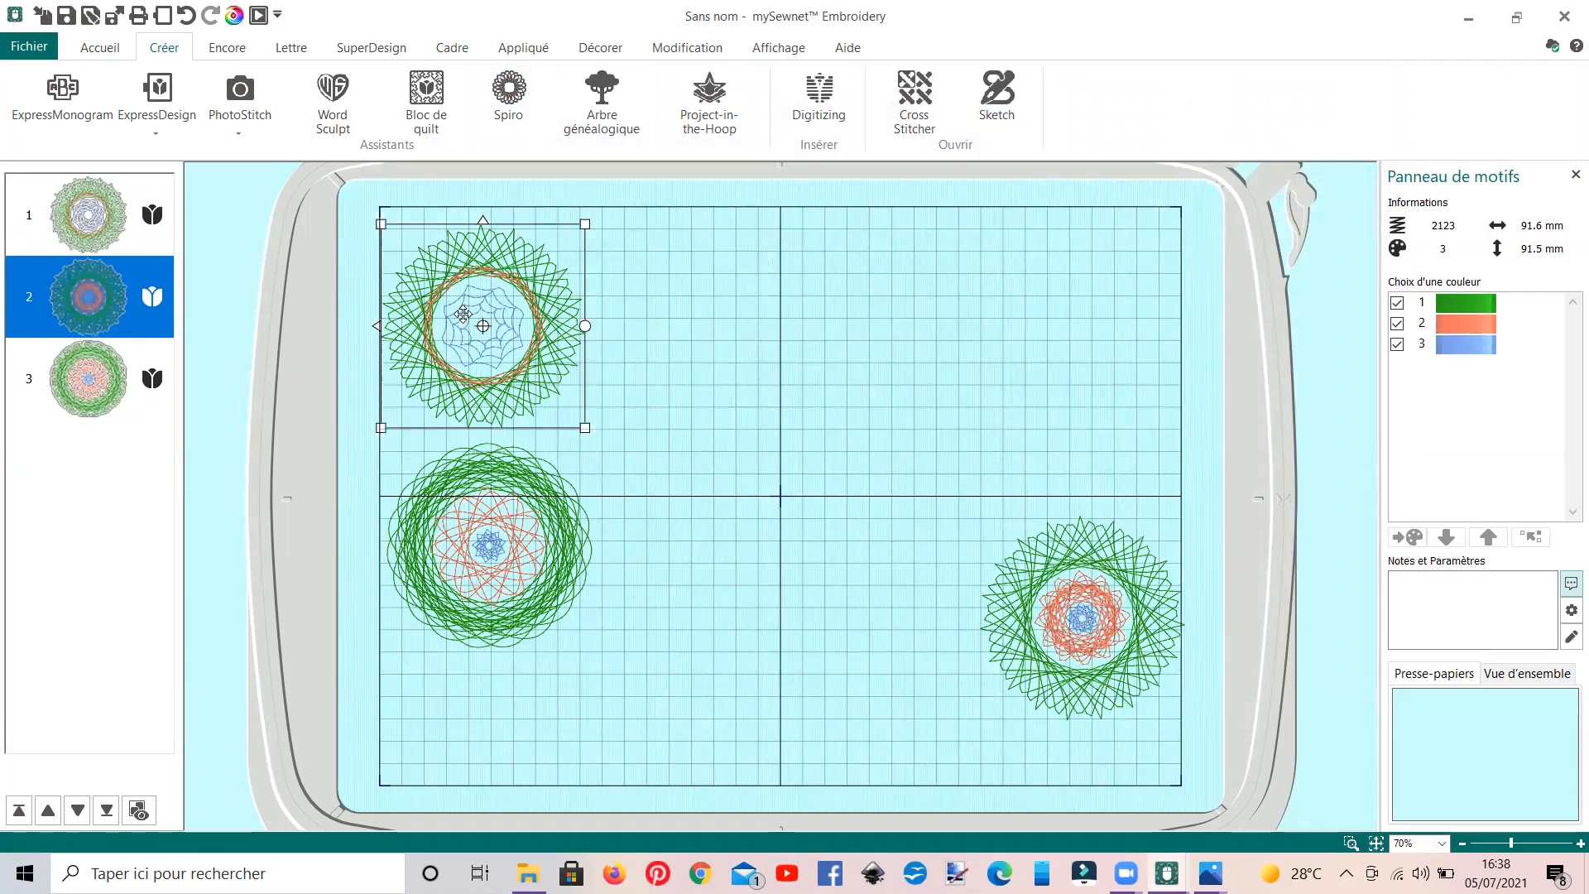
- Start a fourth spiro design from reset settings and add a second colour layer in Robison-Anton Rayon 40 thread 2416 Crimson
left_click(506, 116)
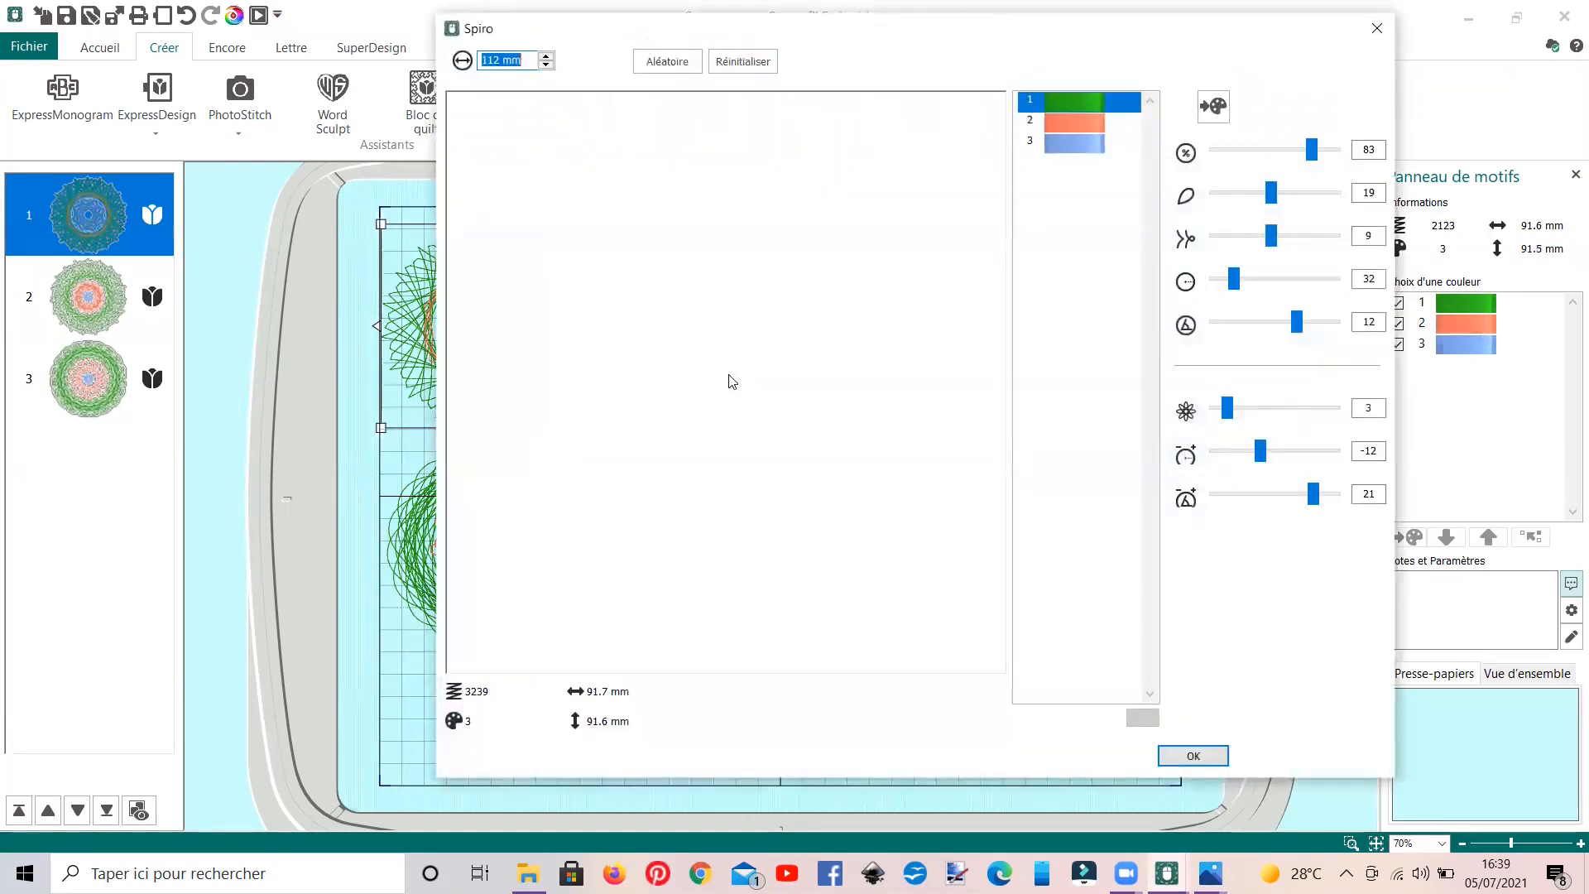
left_click(690, 67)
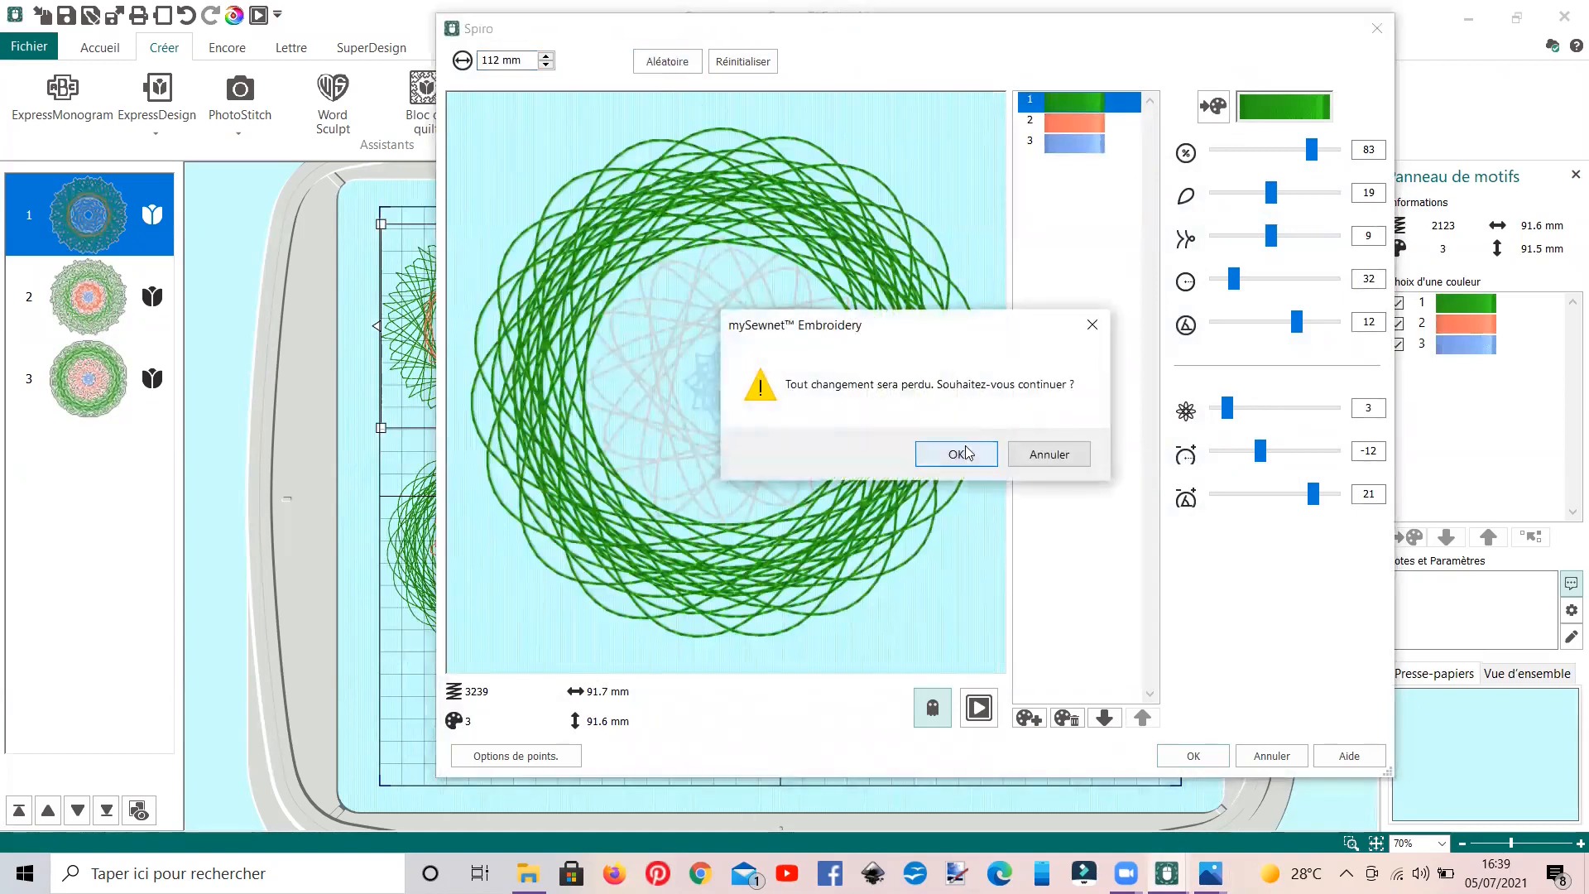
left_click(962, 453)
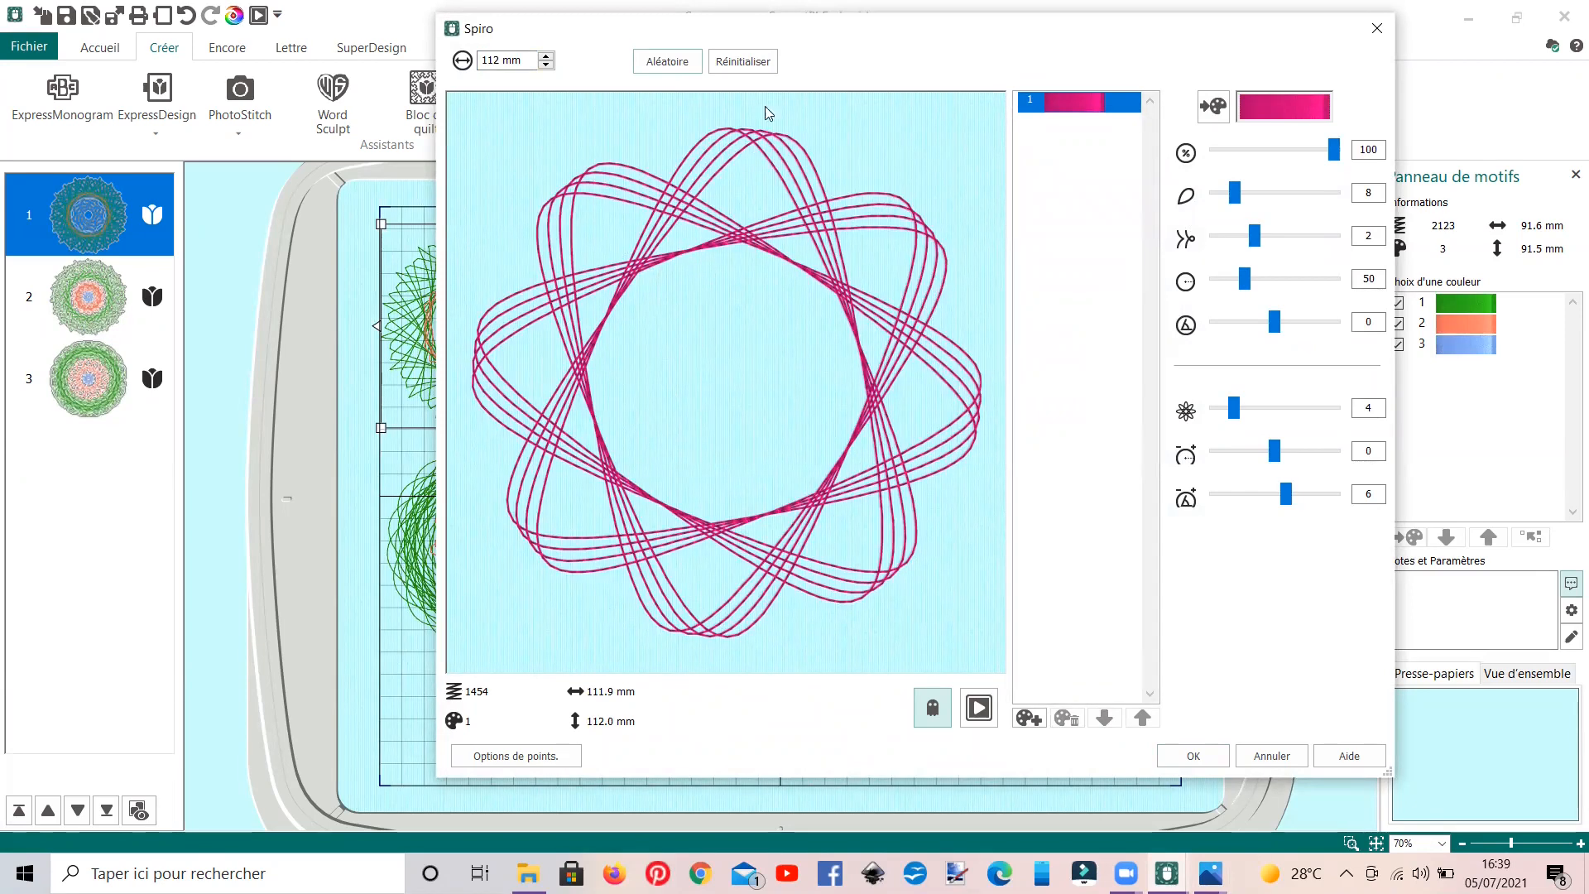
left_click(1027, 716)
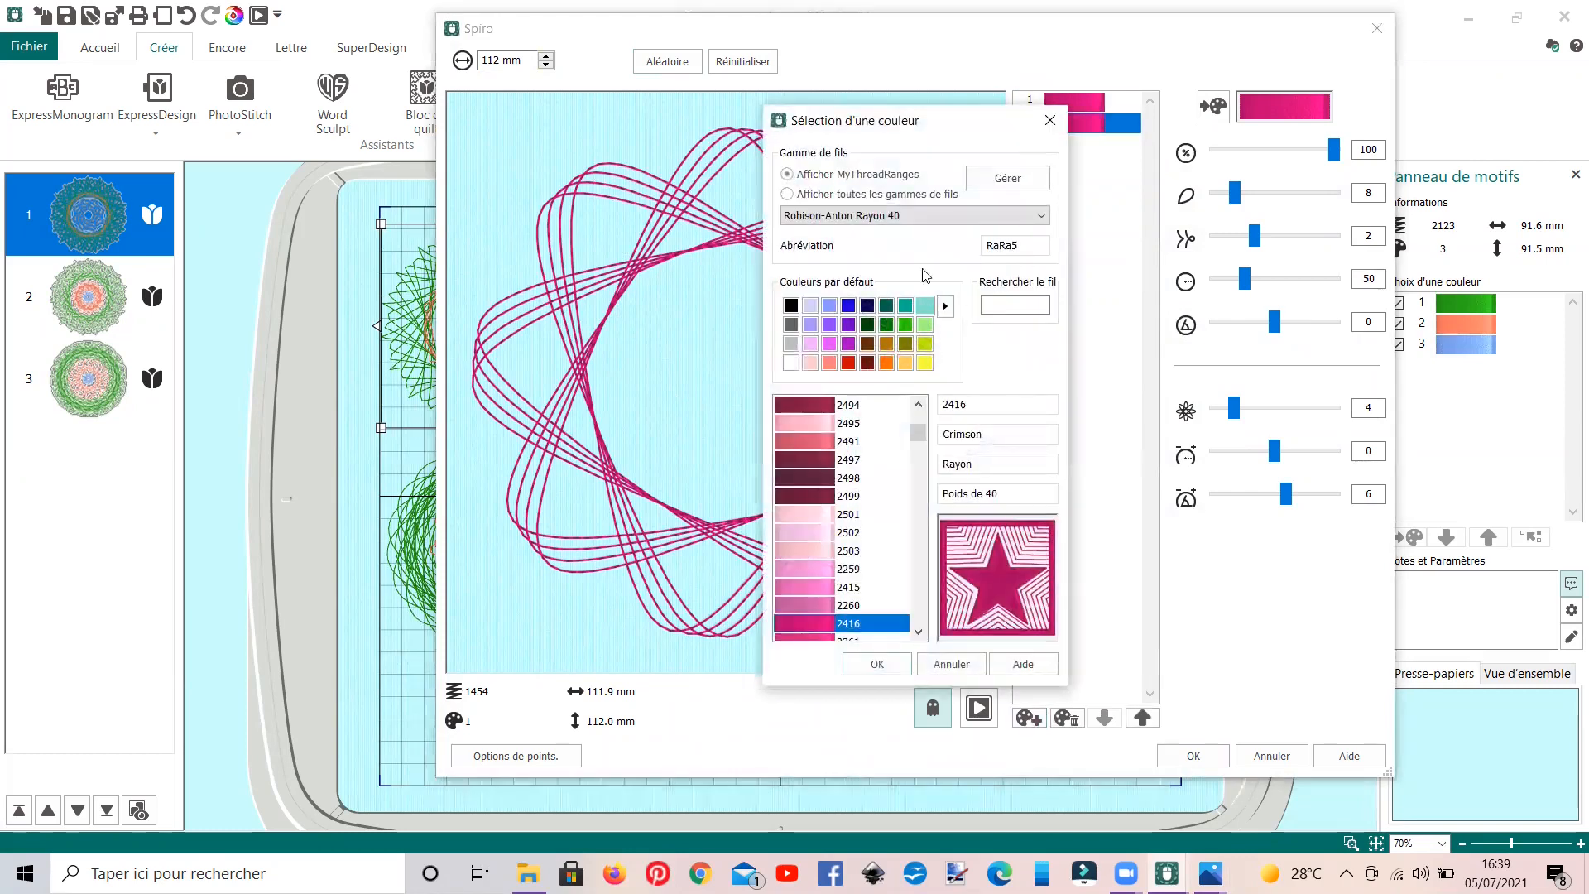
left_click(879, 662)
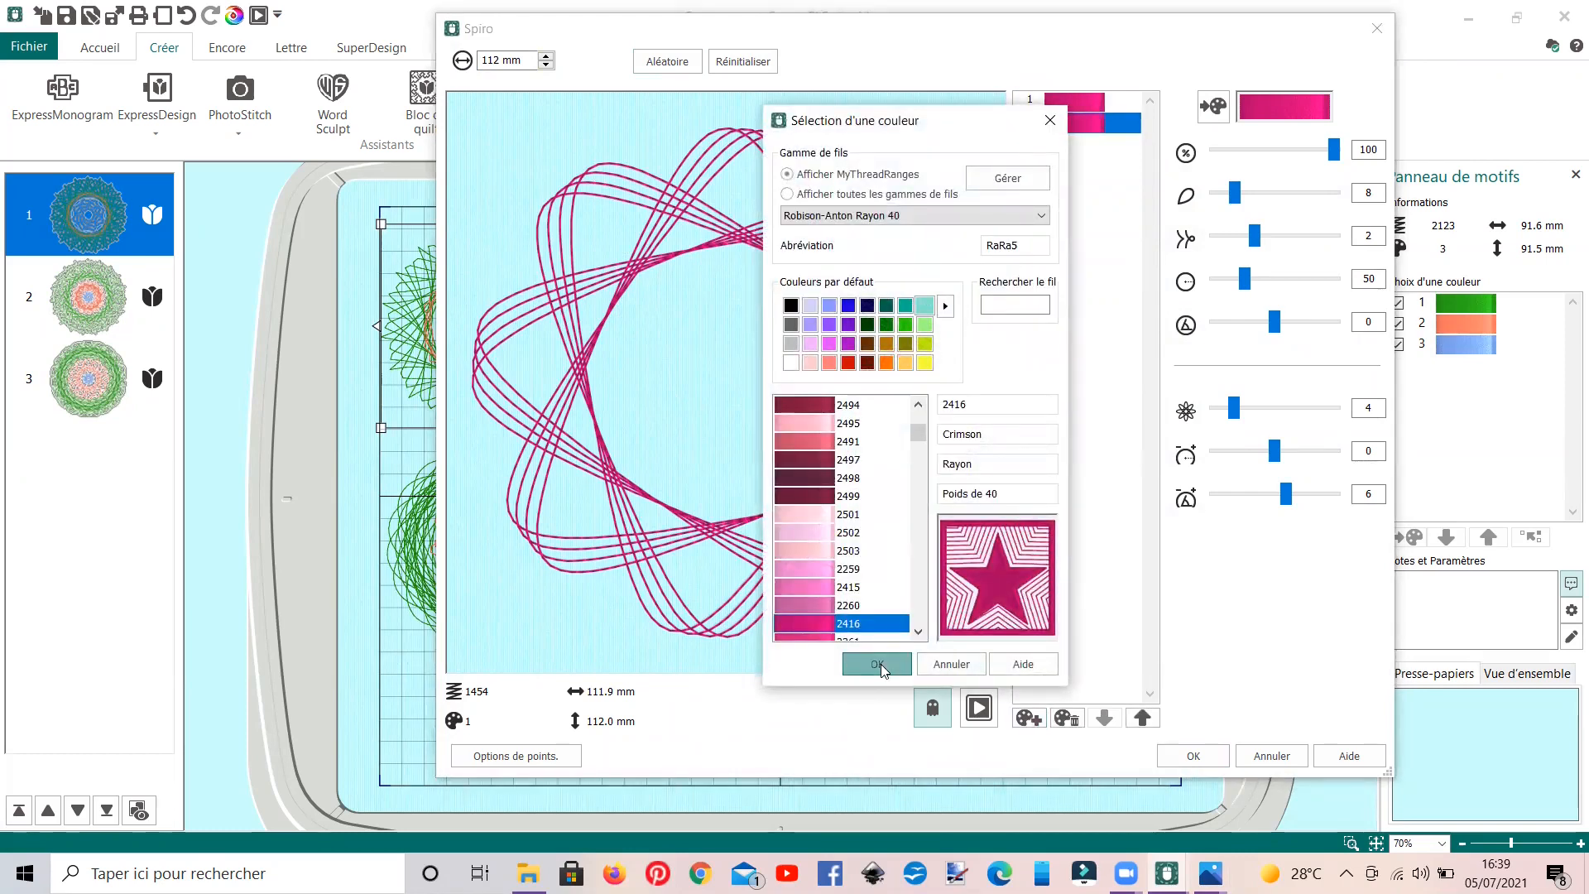
- Shape the fourth design's second Crimson layer with relative size 56%, 6 petals and curve 1
left_click_drag(1341, 153, 1230, 207)
left_click_drag(1244, 278, 1246, 282)
left_click(1331, 237)
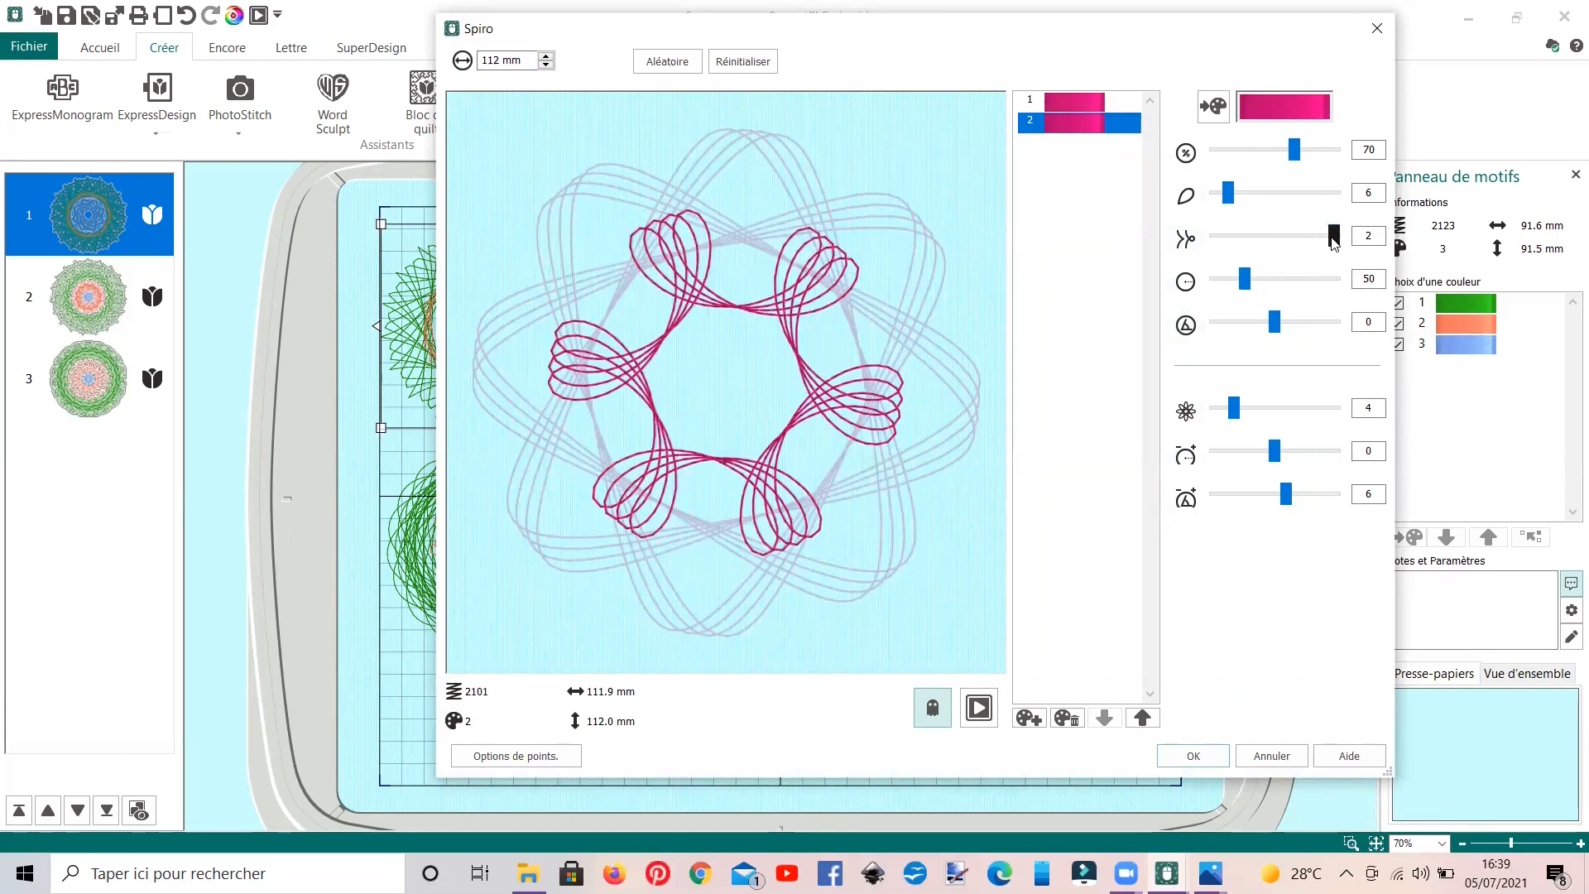
left_click(1304, 240)
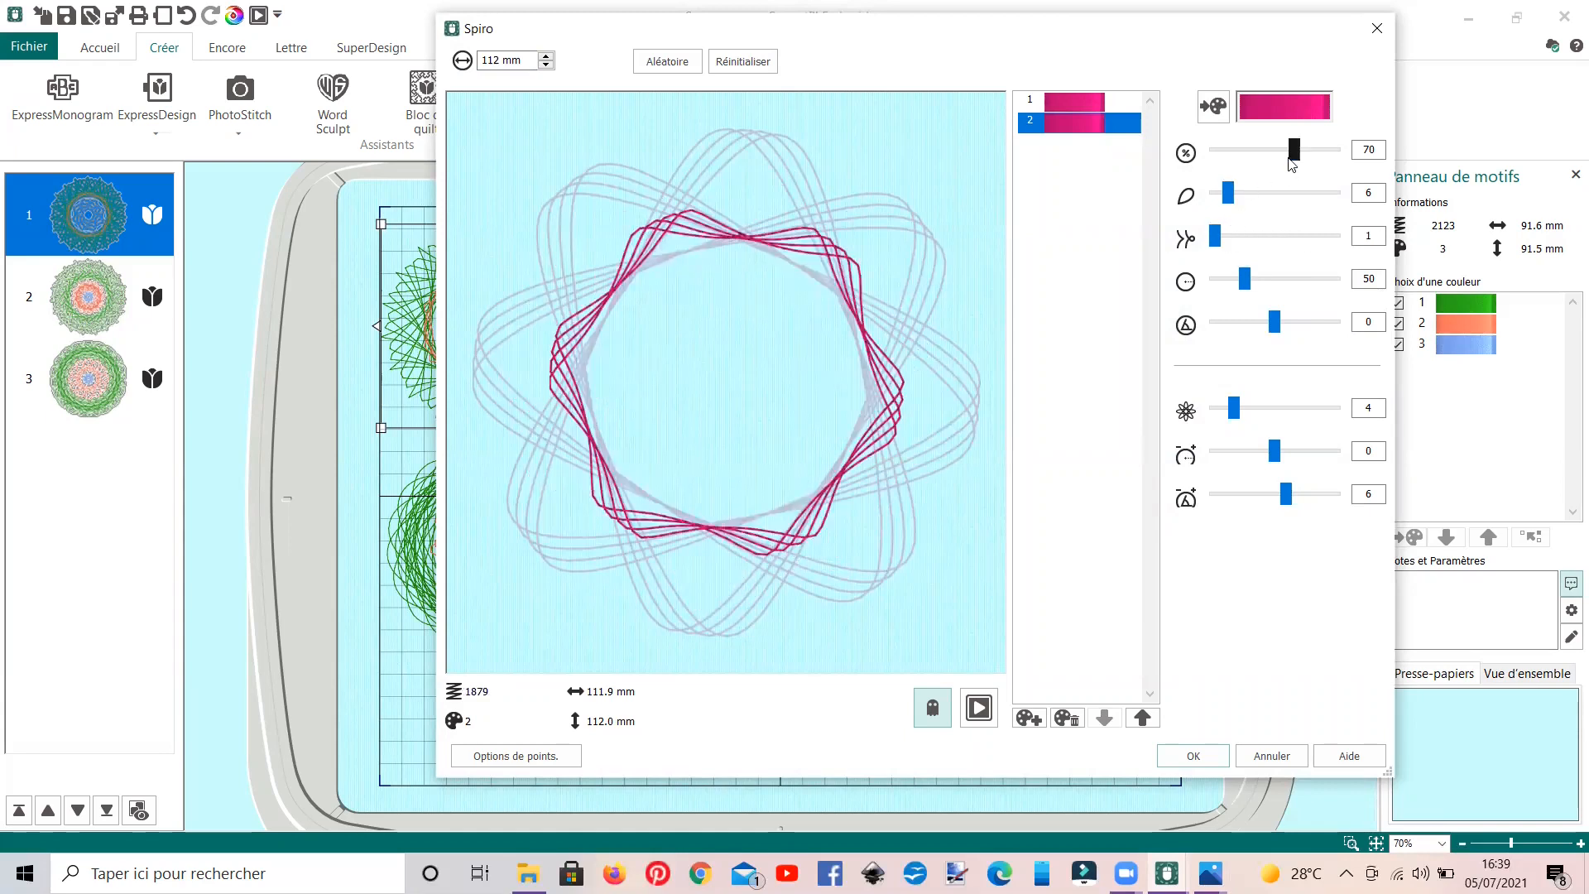
left_click_drag(1292, 156, 1273, 159)
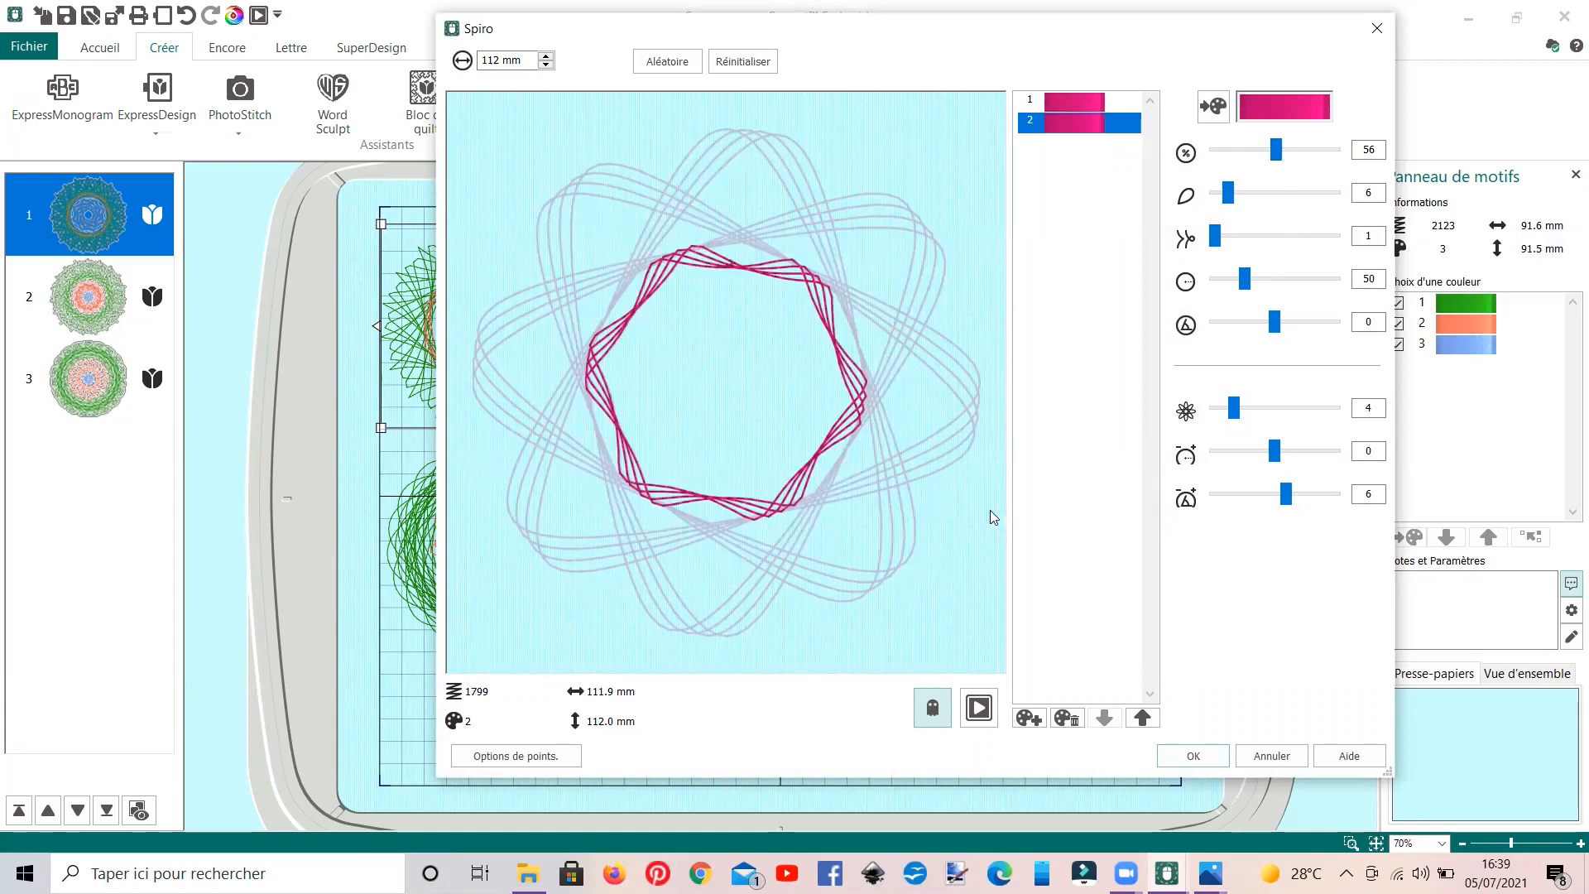
- Place the fourth spiro design in the hoop and change its second colour to Robison-Anton Rayon 40 thread 2578 Harvest Green
left_click(1211, 756)
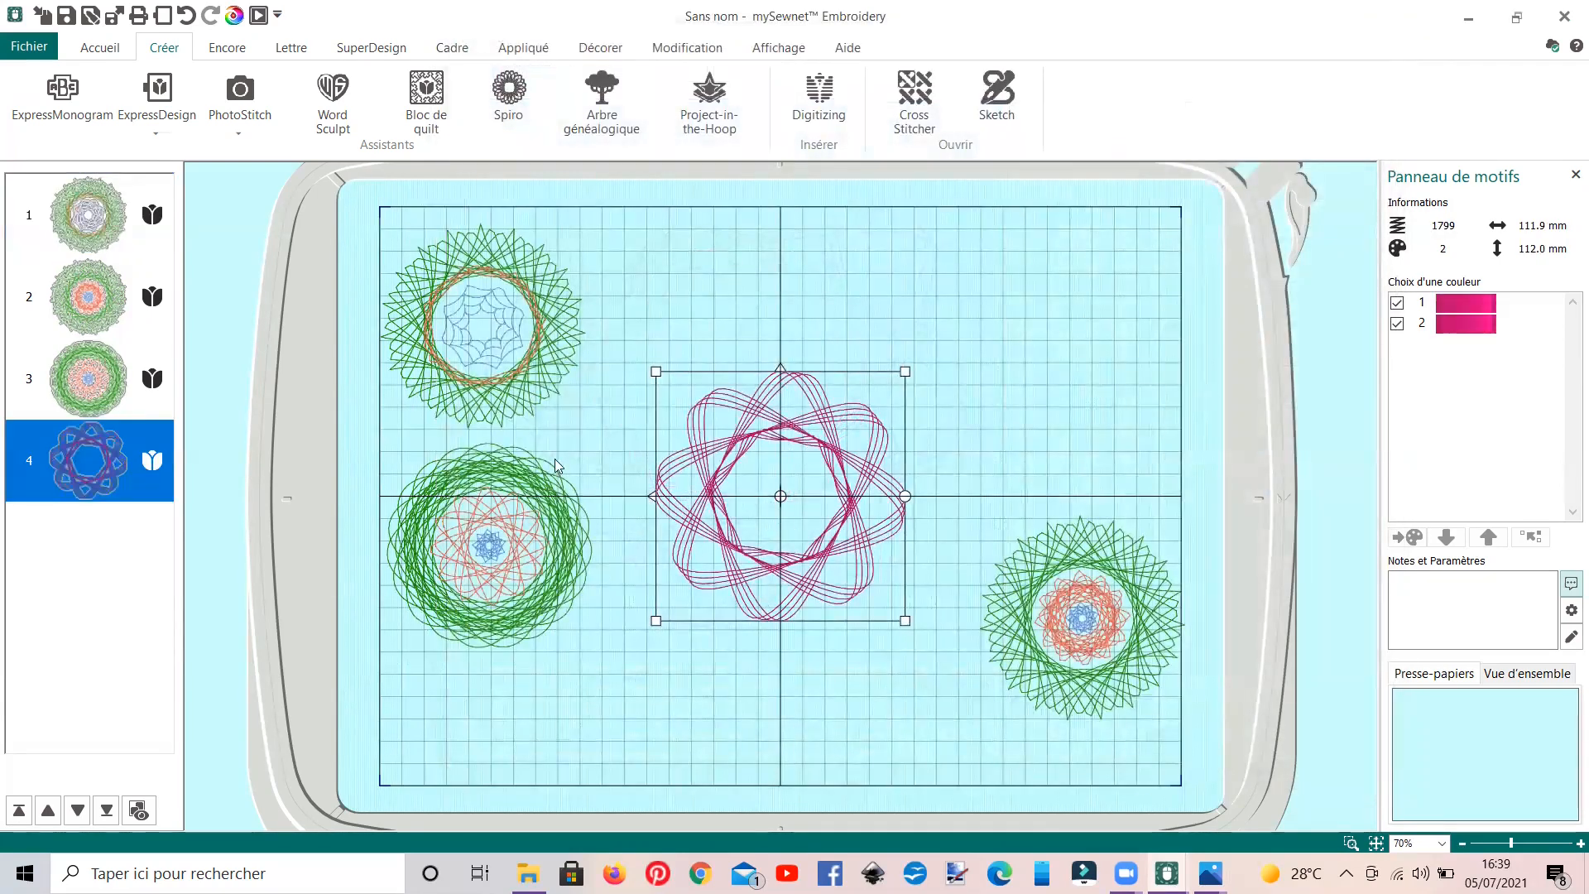
left_click(1461, 325)
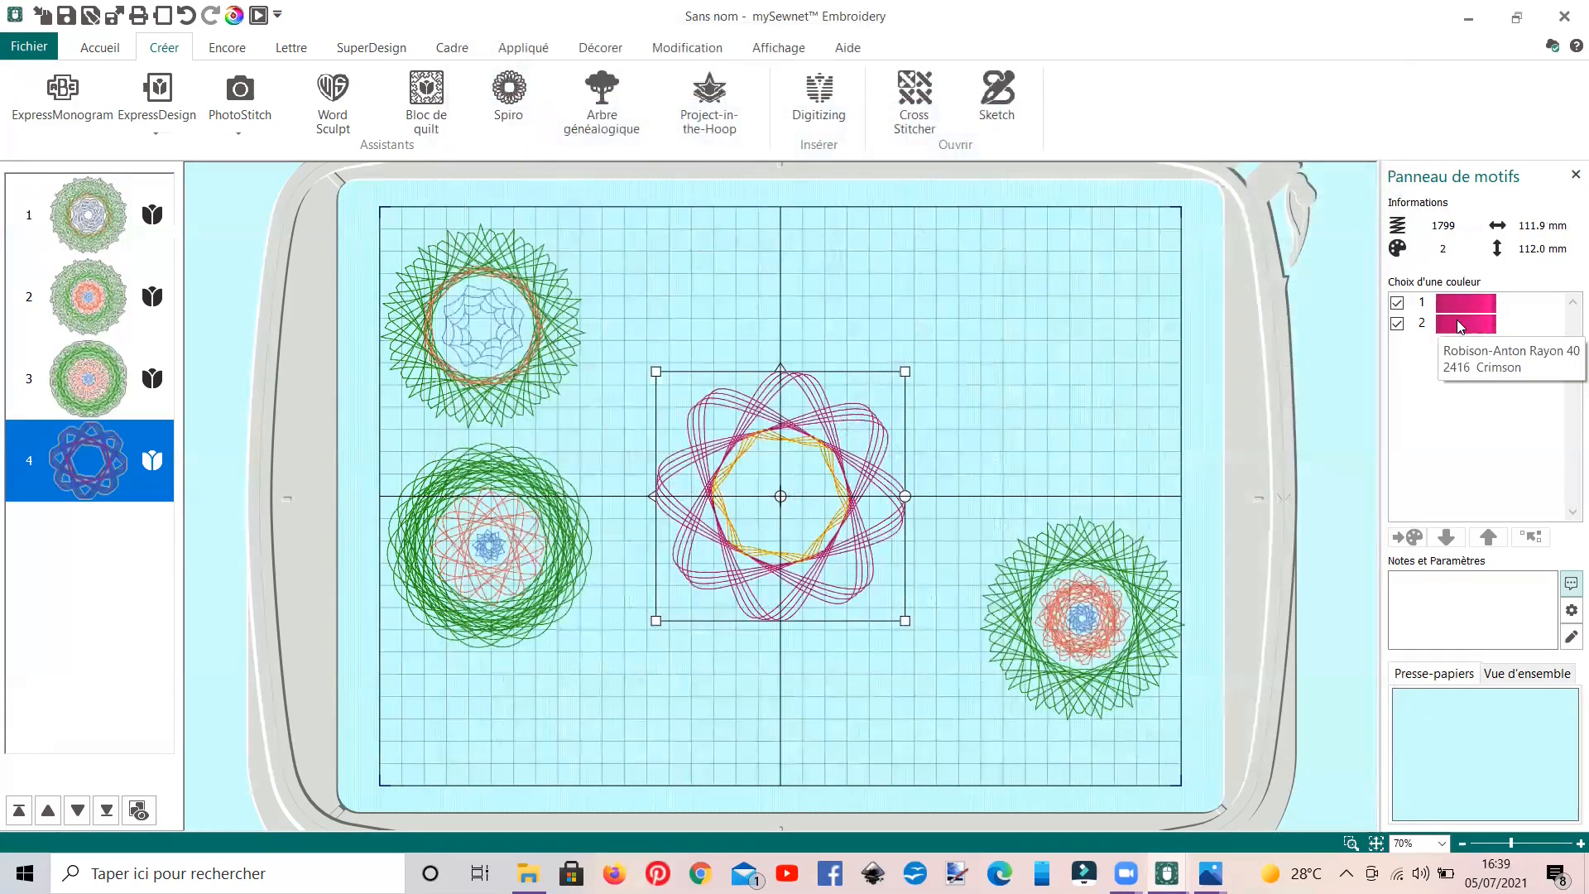
double_click(1456, 321)
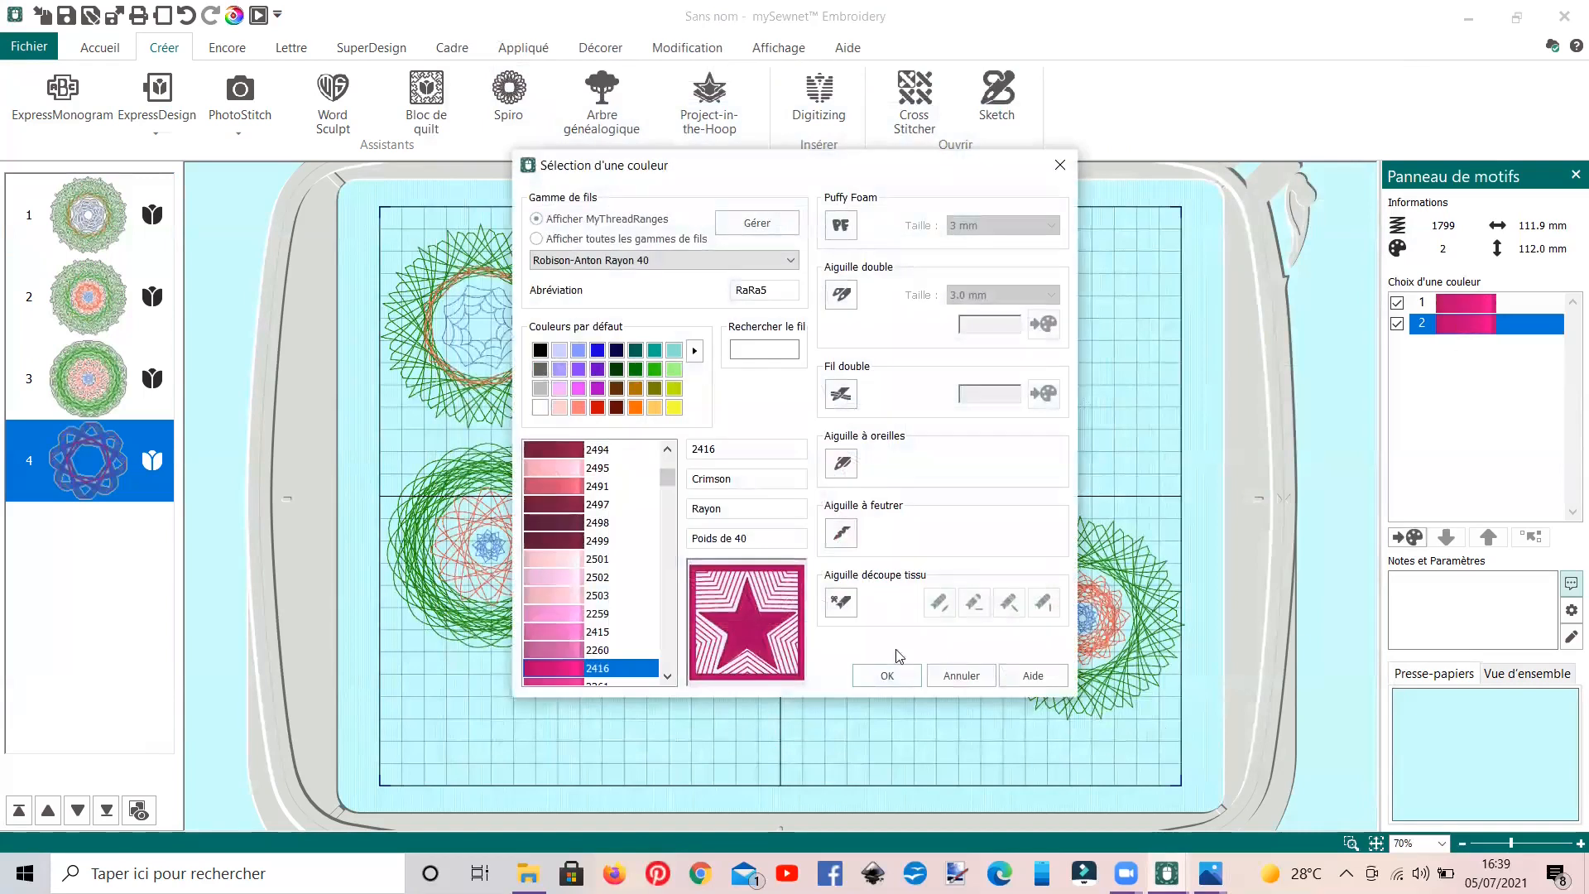
left_click(652, 369)
left_click(884, 677)
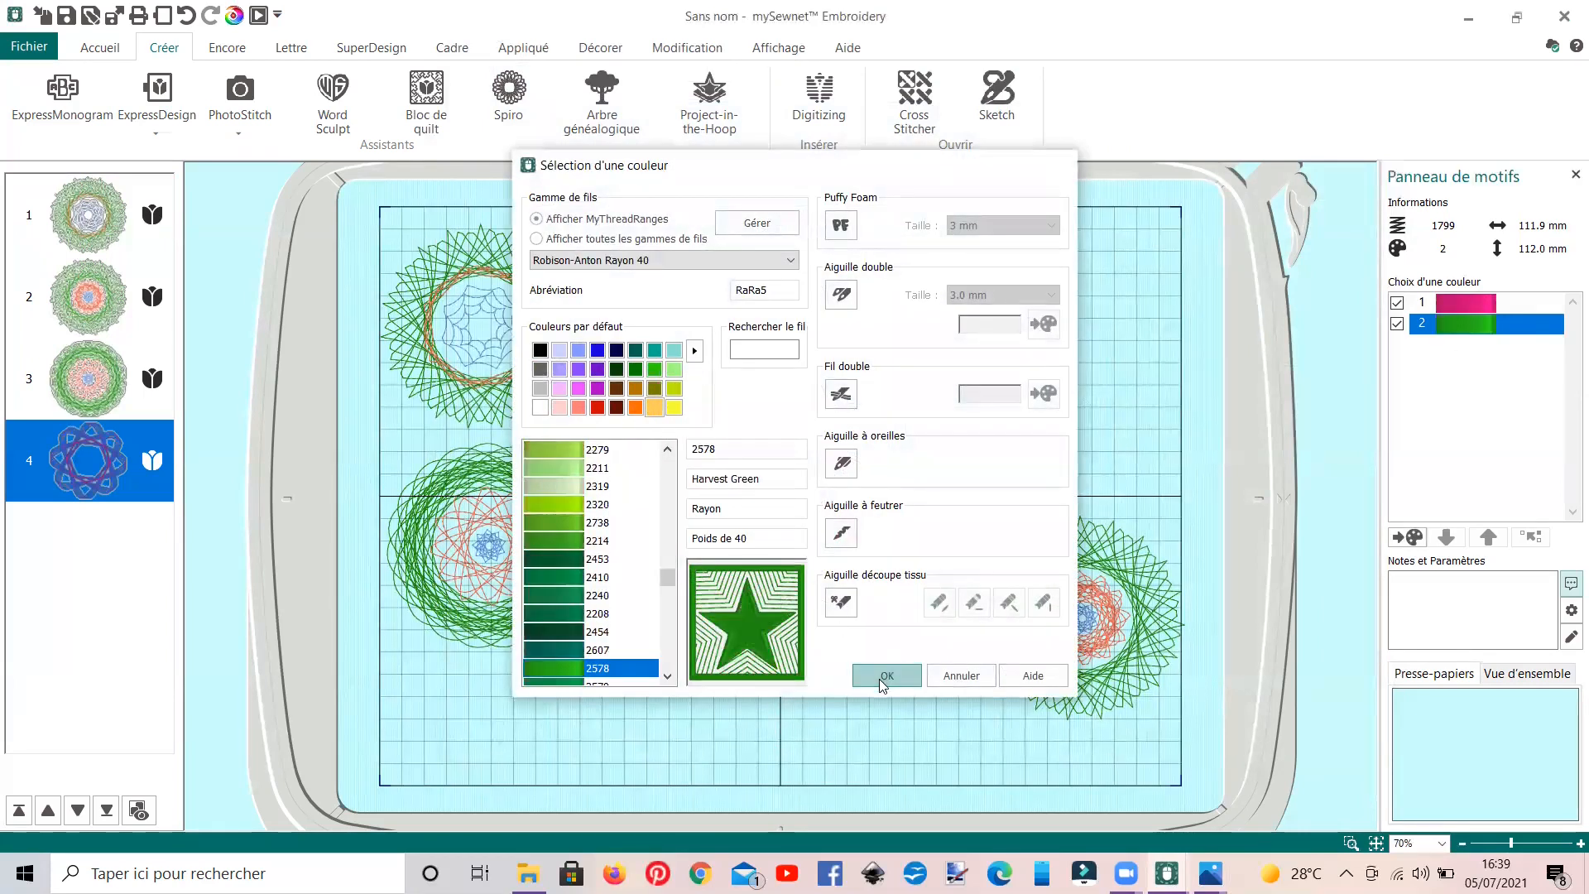
left_click(701, 237)
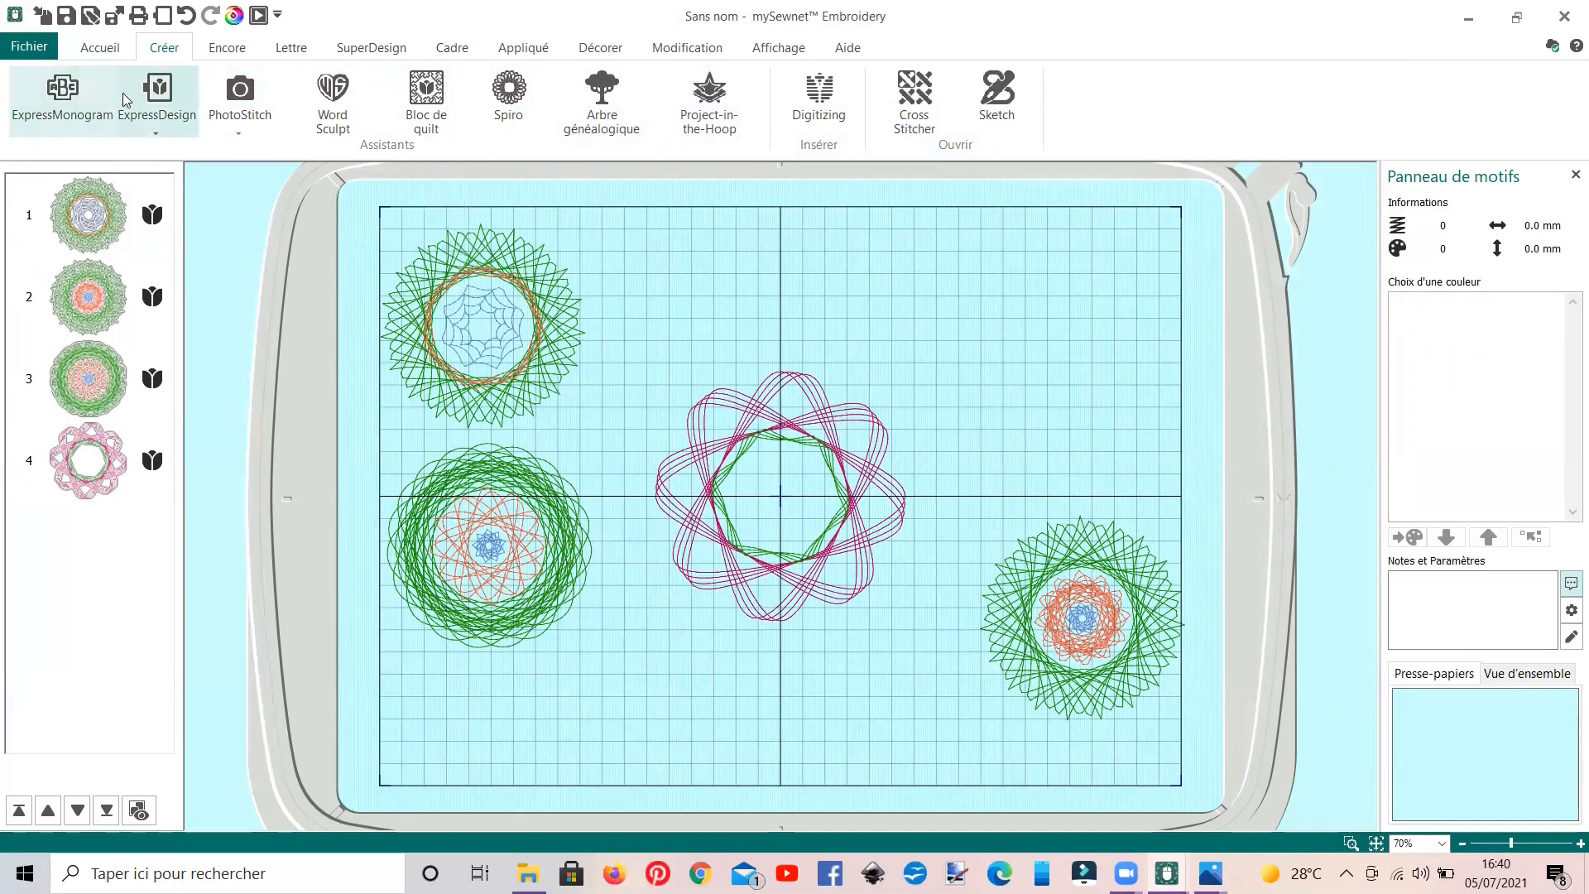
- Choose the blue daisy with the yellow centre from the Florale 1 (Encore) SuperDesign group
left_click(356, 50)
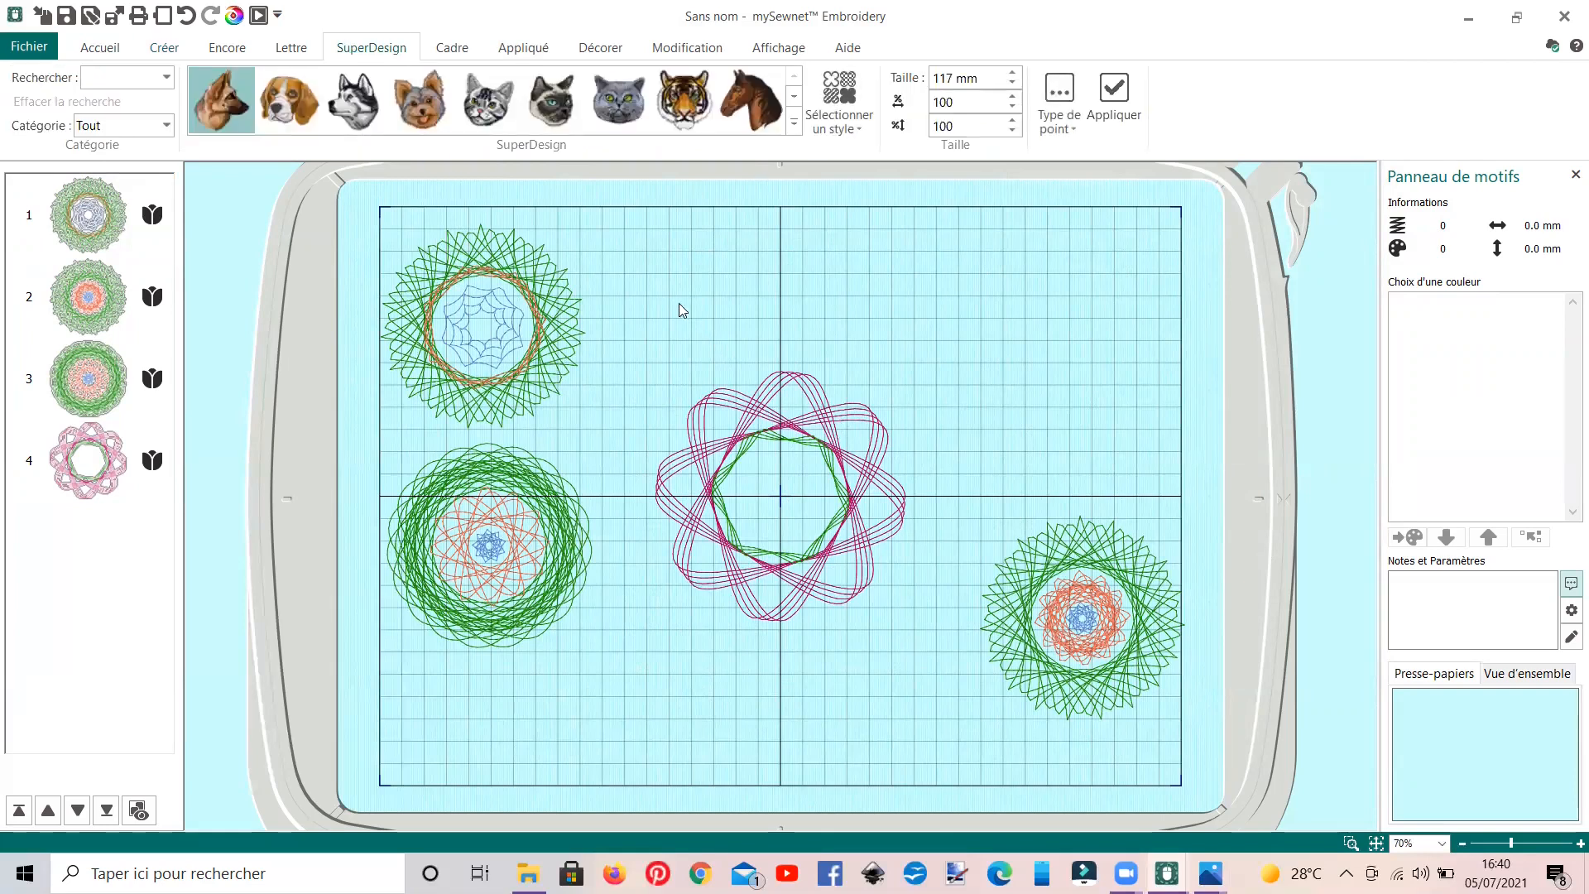
left_click(794, 123)
scroll(465, 341, "down", 5)
scroll(466, 346, "down", 15)
scroll(465, 346, "down", 18)
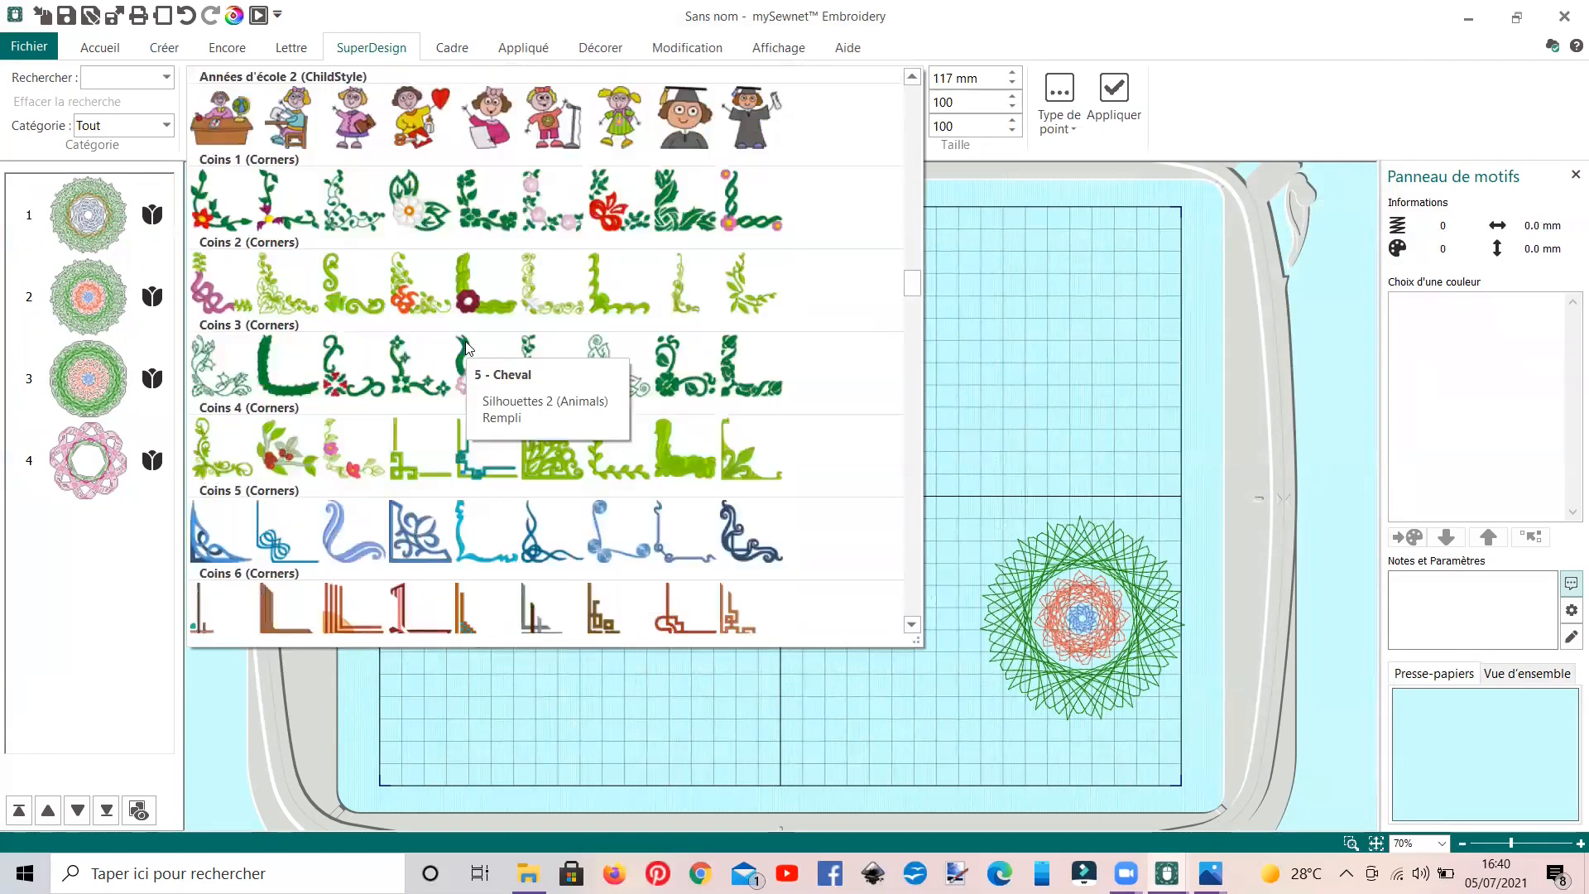
scroll(466, 348, "down", 5)
scroll(465, 345, "down", 7)
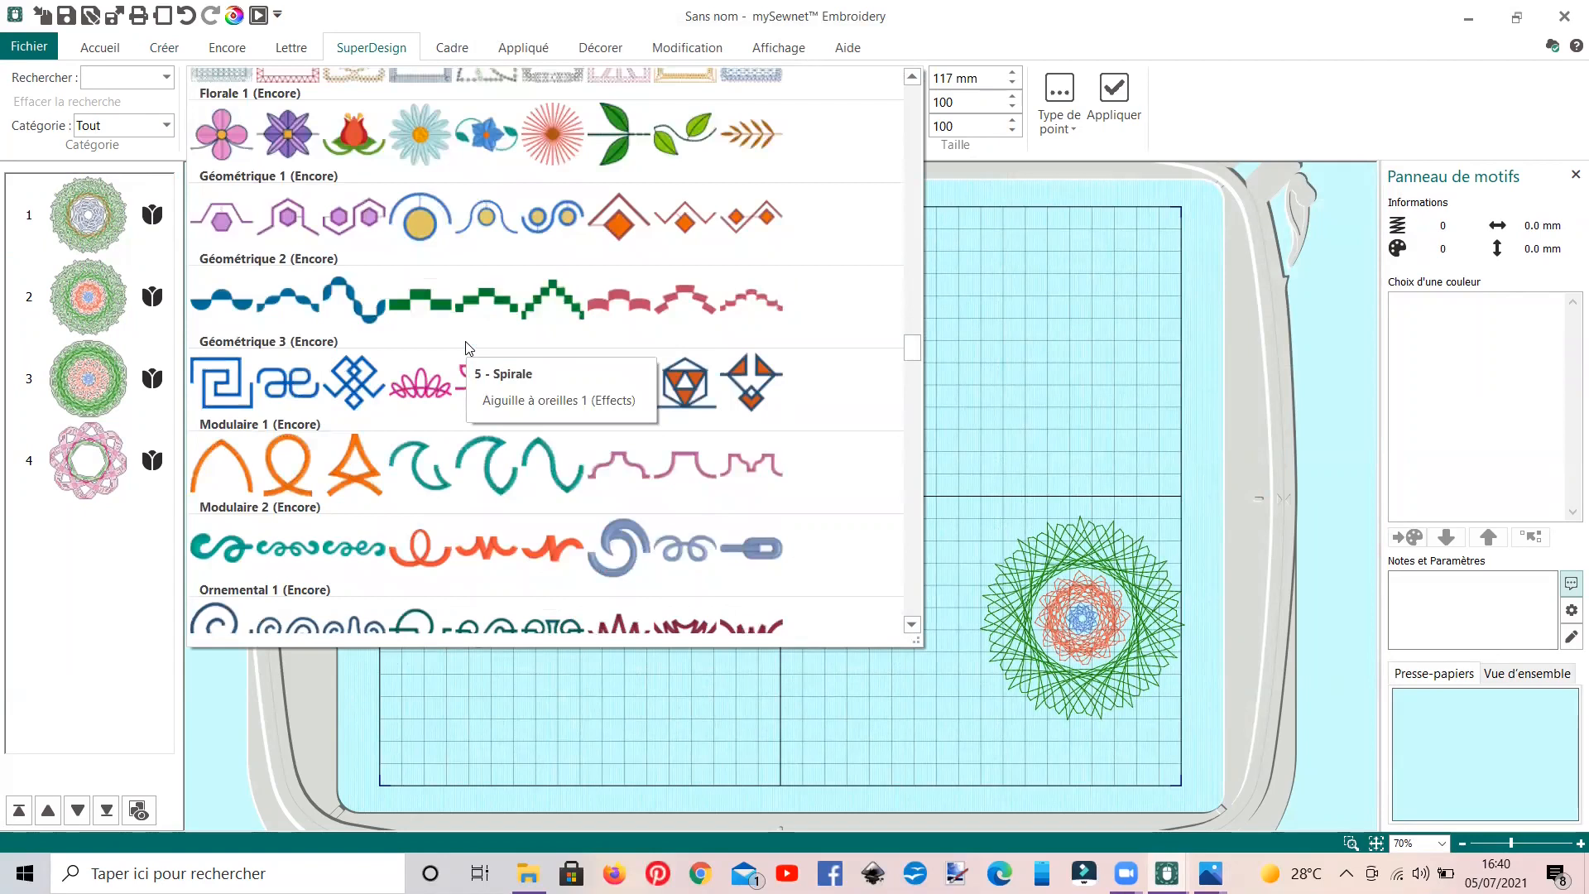
left_click(420, 132)
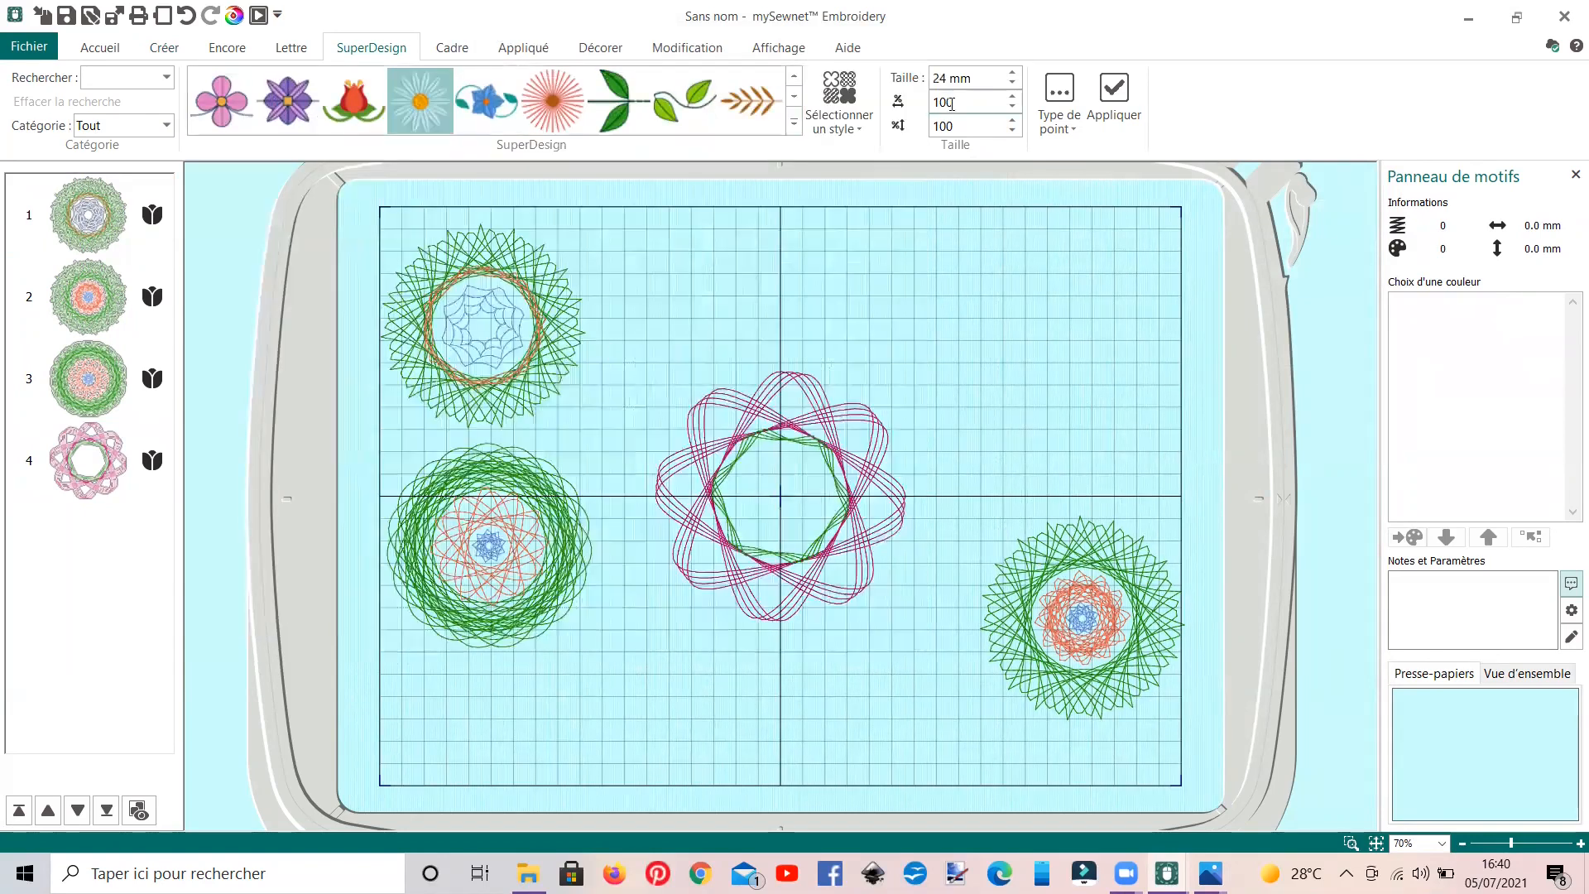
- Set the daisy's size to 31 mm and insert it at the centre of the hoop
left_click(1013, 73)
left_click(1013, 73)
left_click(1012, 73)
left_click(1013, 73)
left_click(1013, 73)
left_click(1013, 73)
left_click(1113, 92)
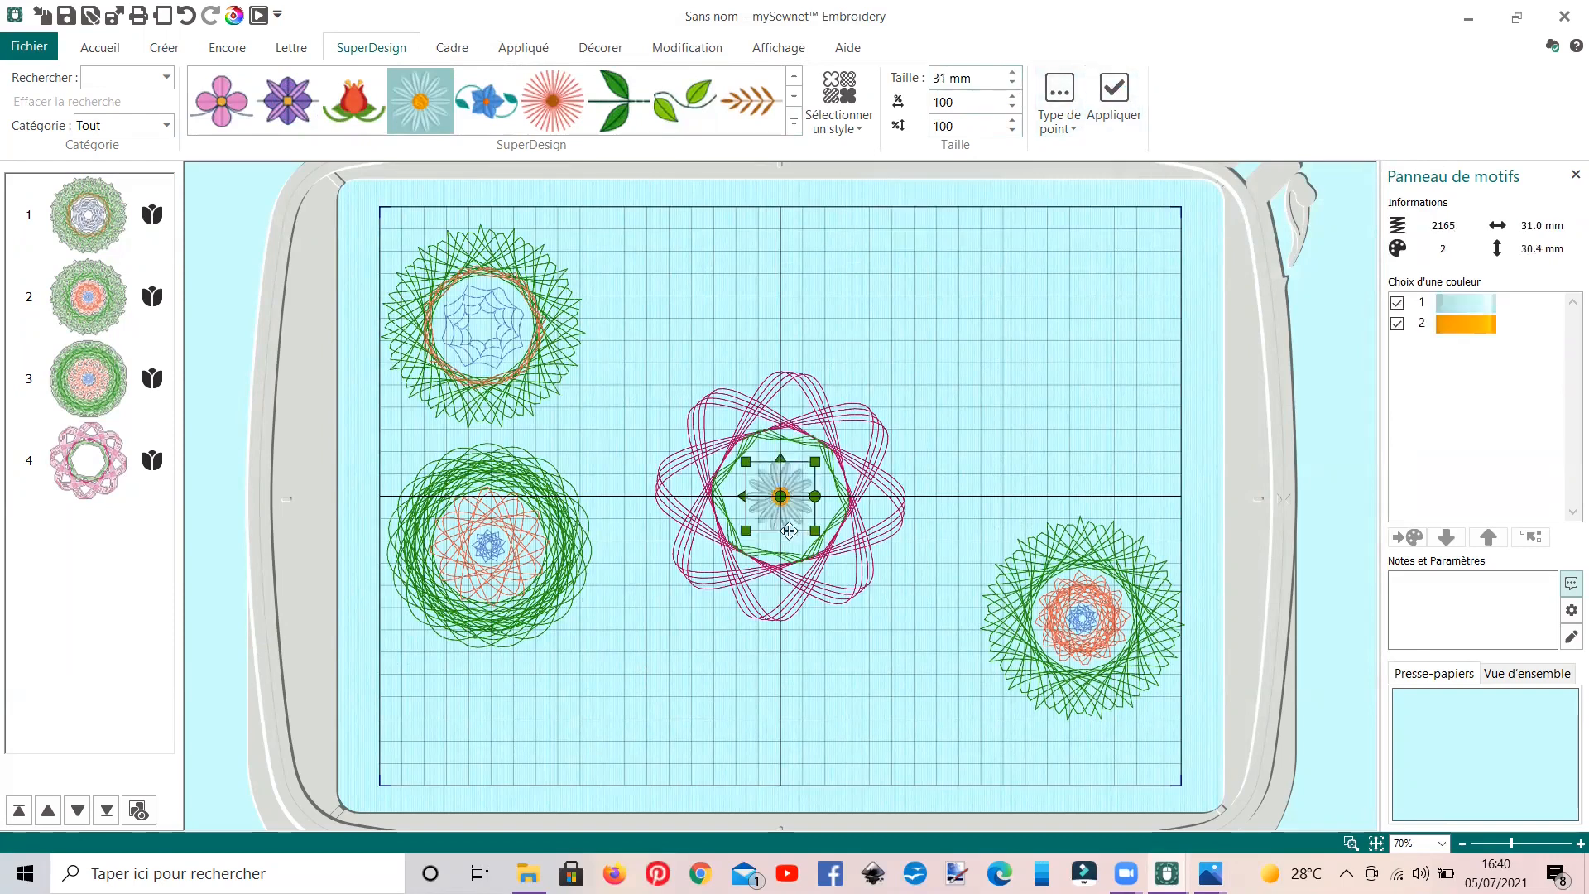
- Enlarge the daisy to about 34.7 mm wide and centre it inside the fourth spiro's green ring
left_click_drag(743, 454, 733, 454)
left_click_drag(754, 514, 764, 519)
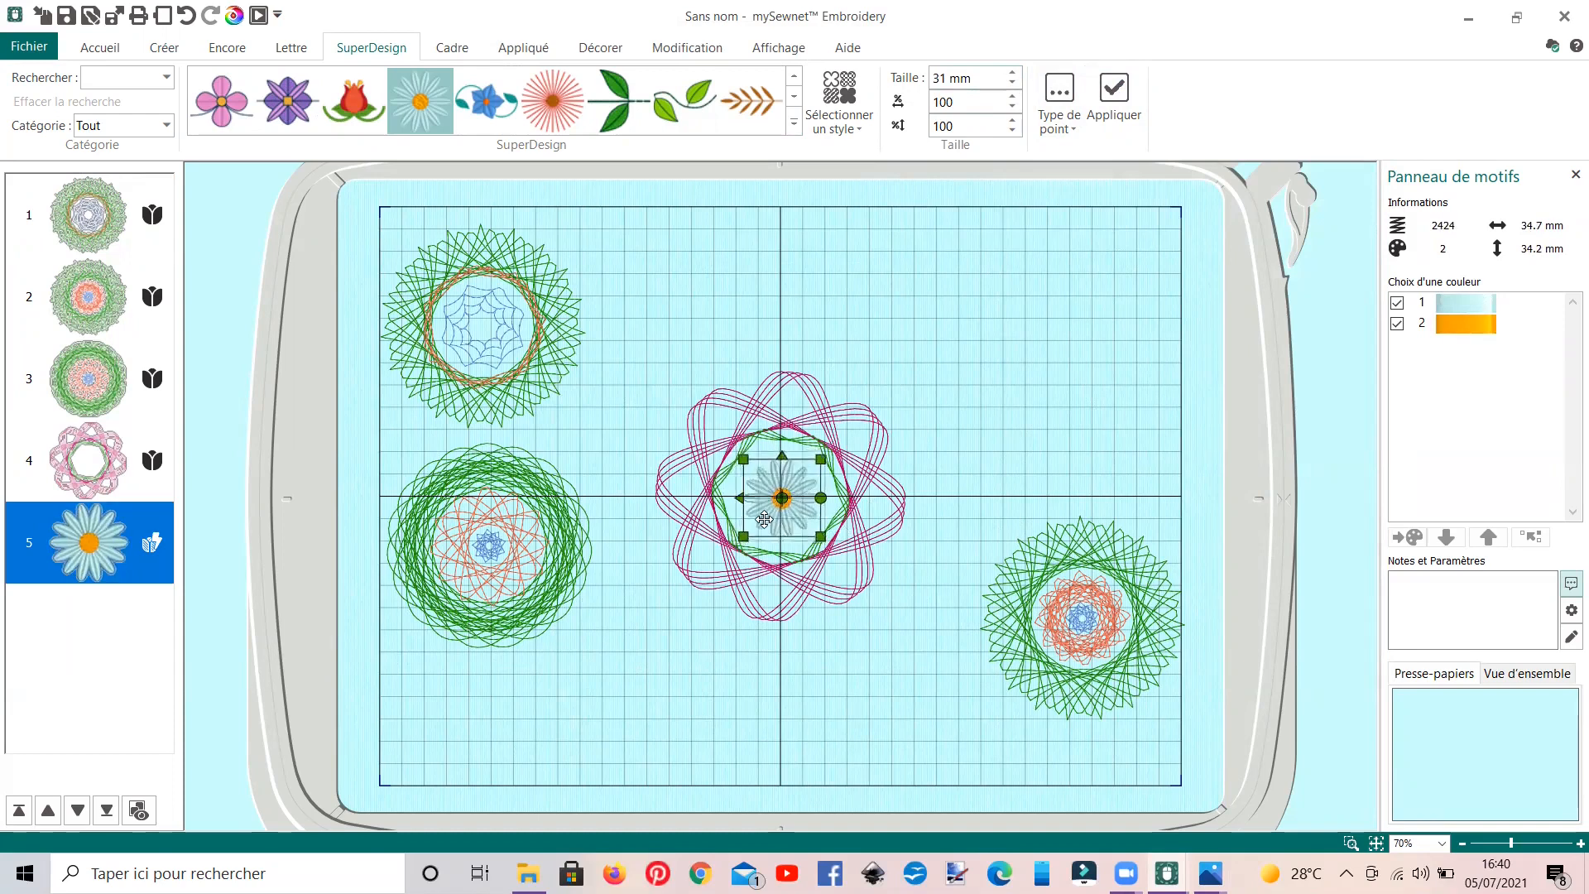
left_click(943, 454)
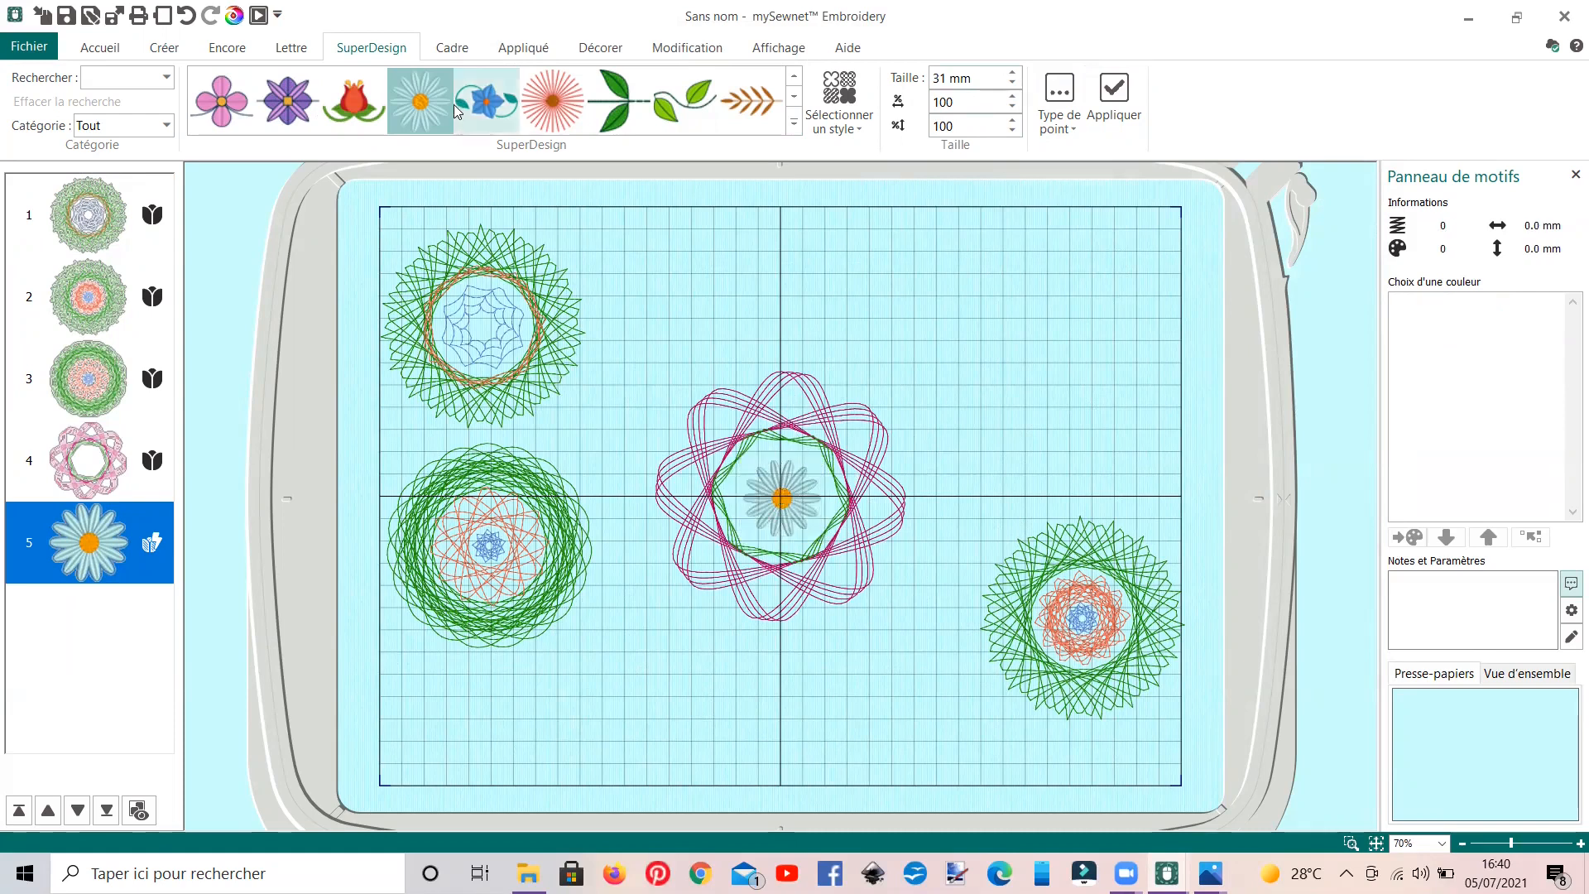
- Preview the hoop layout in the design player and close the preview
left_click(259, 18)
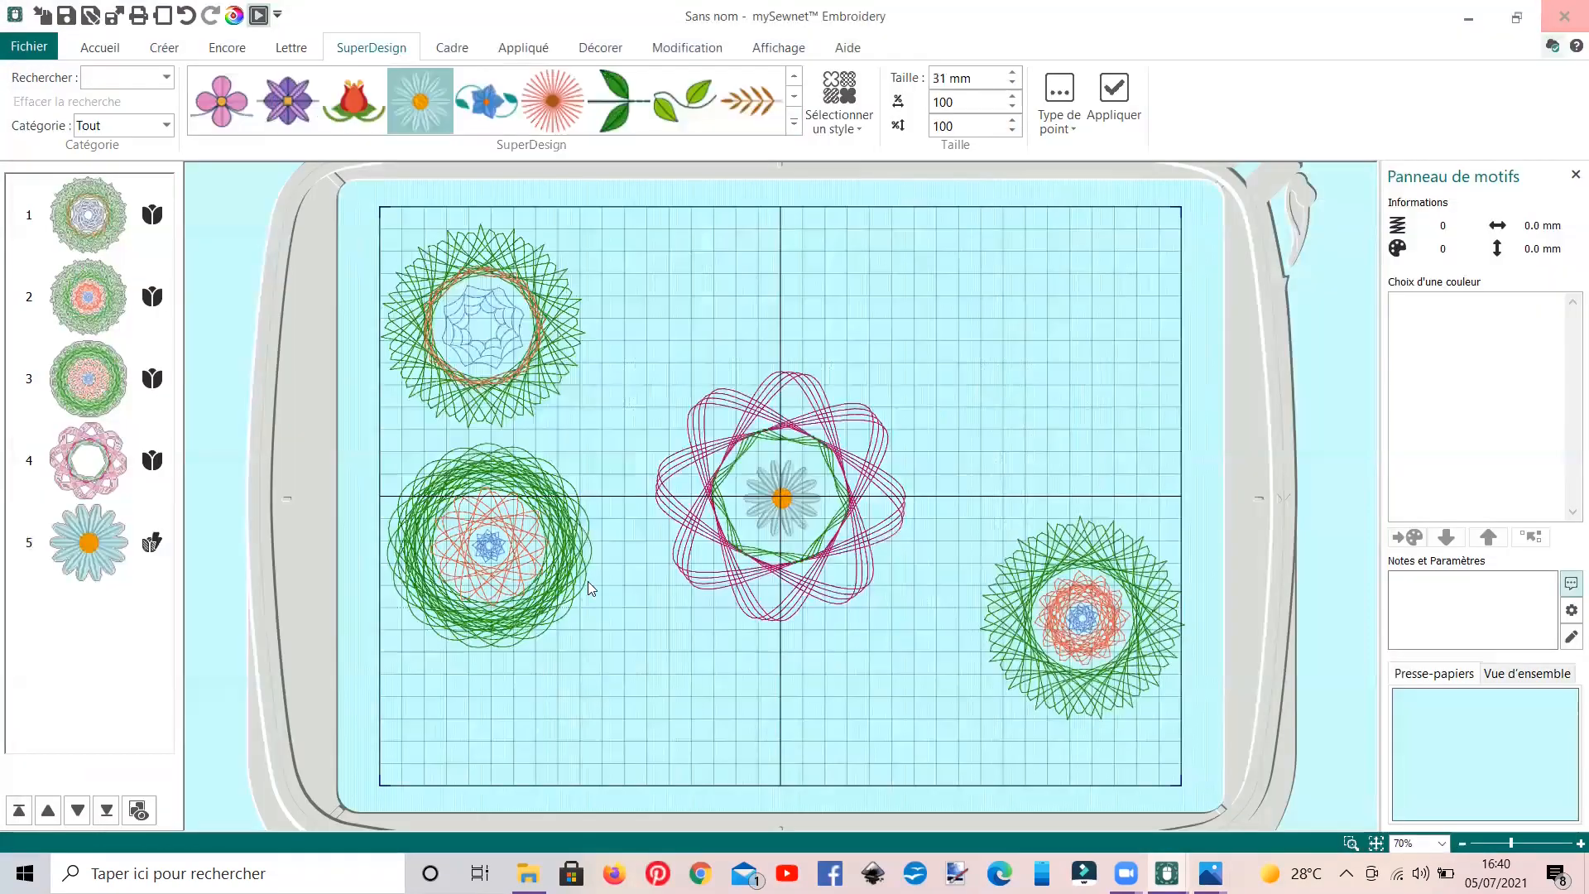
left_click(1569, 16)
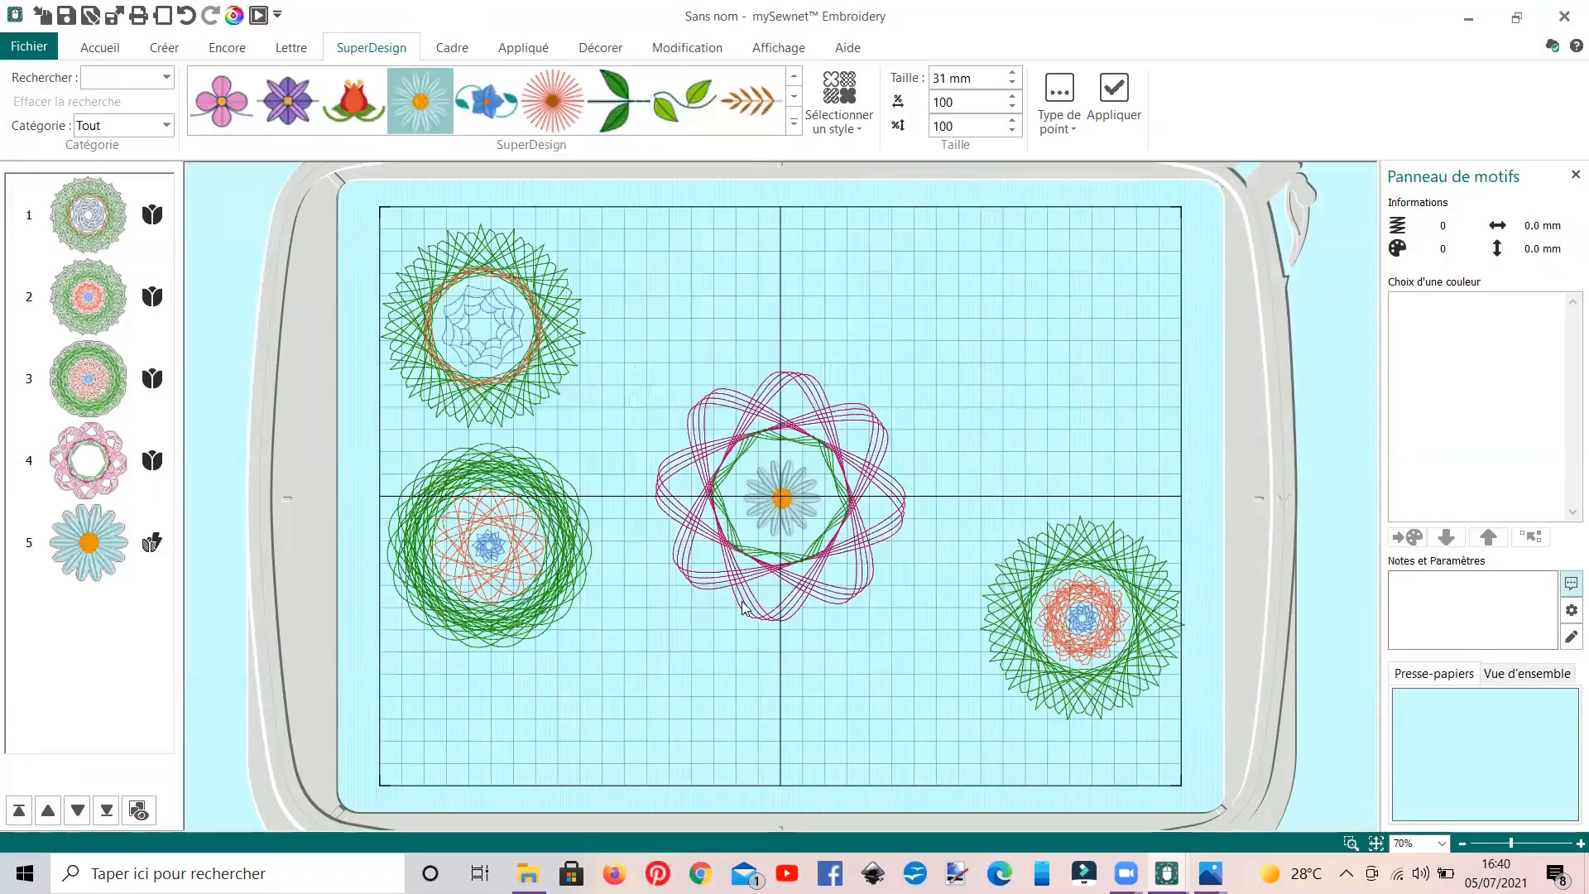
- Delete the three green-edged spiro designs around the hoop and select the remaining crimson and green spiro
left_click(1076, 675)
key("Delete")
left_click(399, 522)
key("Delete")
left_click(469, 291)
key("Delete")
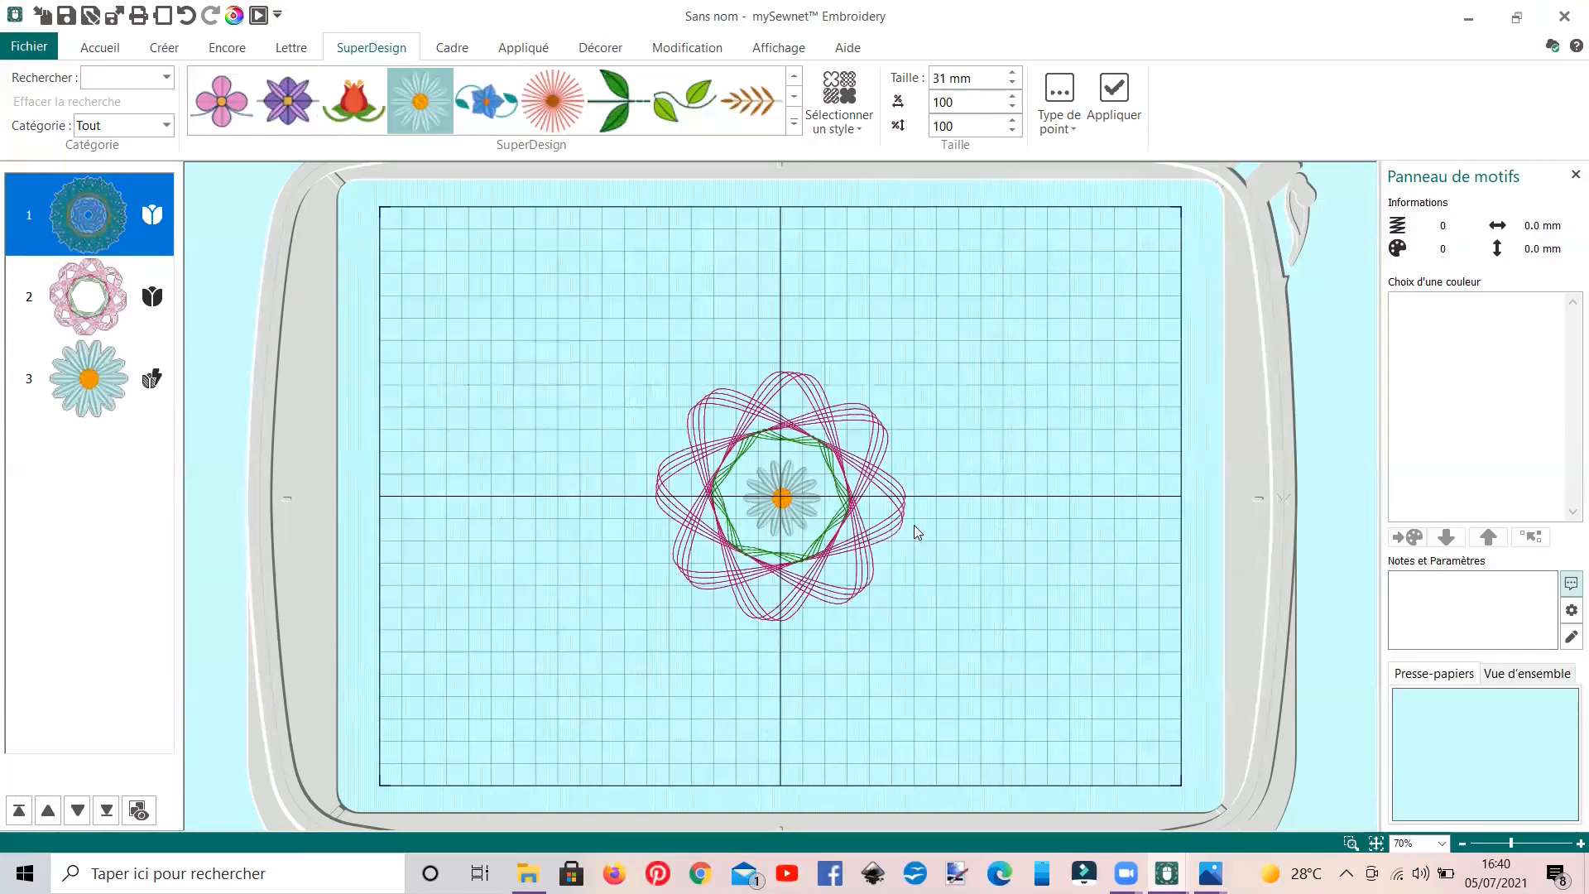
left_click(774, 470)
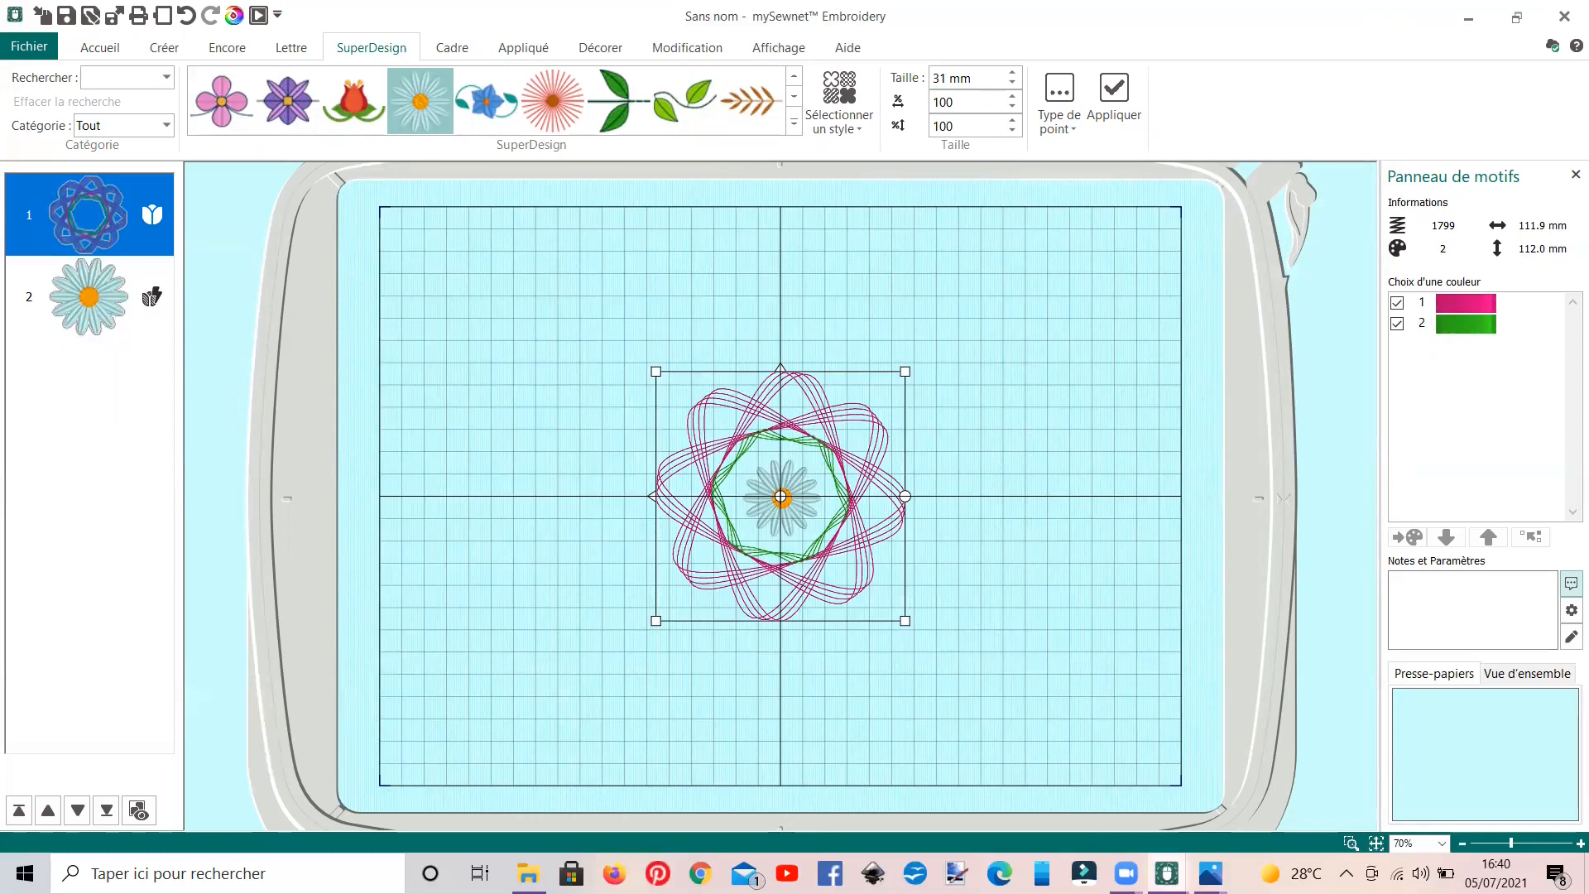
- Look at the finished embroidery in the Photos image couvercle alimentaire 5.jpg and switch back to the unsaved mySewnet Embroidery project
mouse_move(1210, 871)
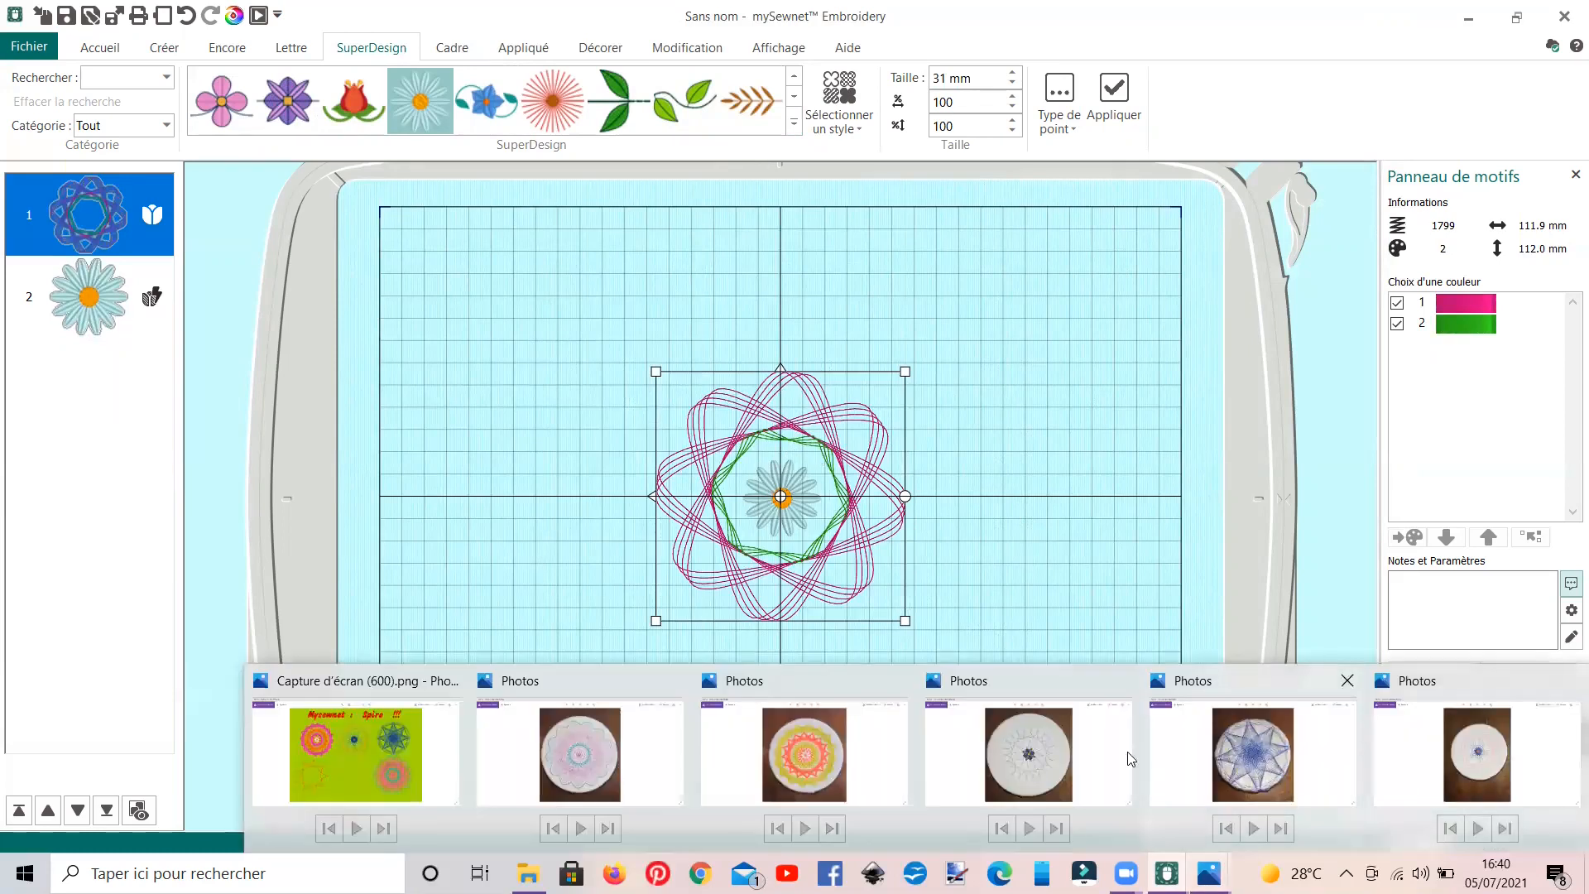
left_click(602, 771)
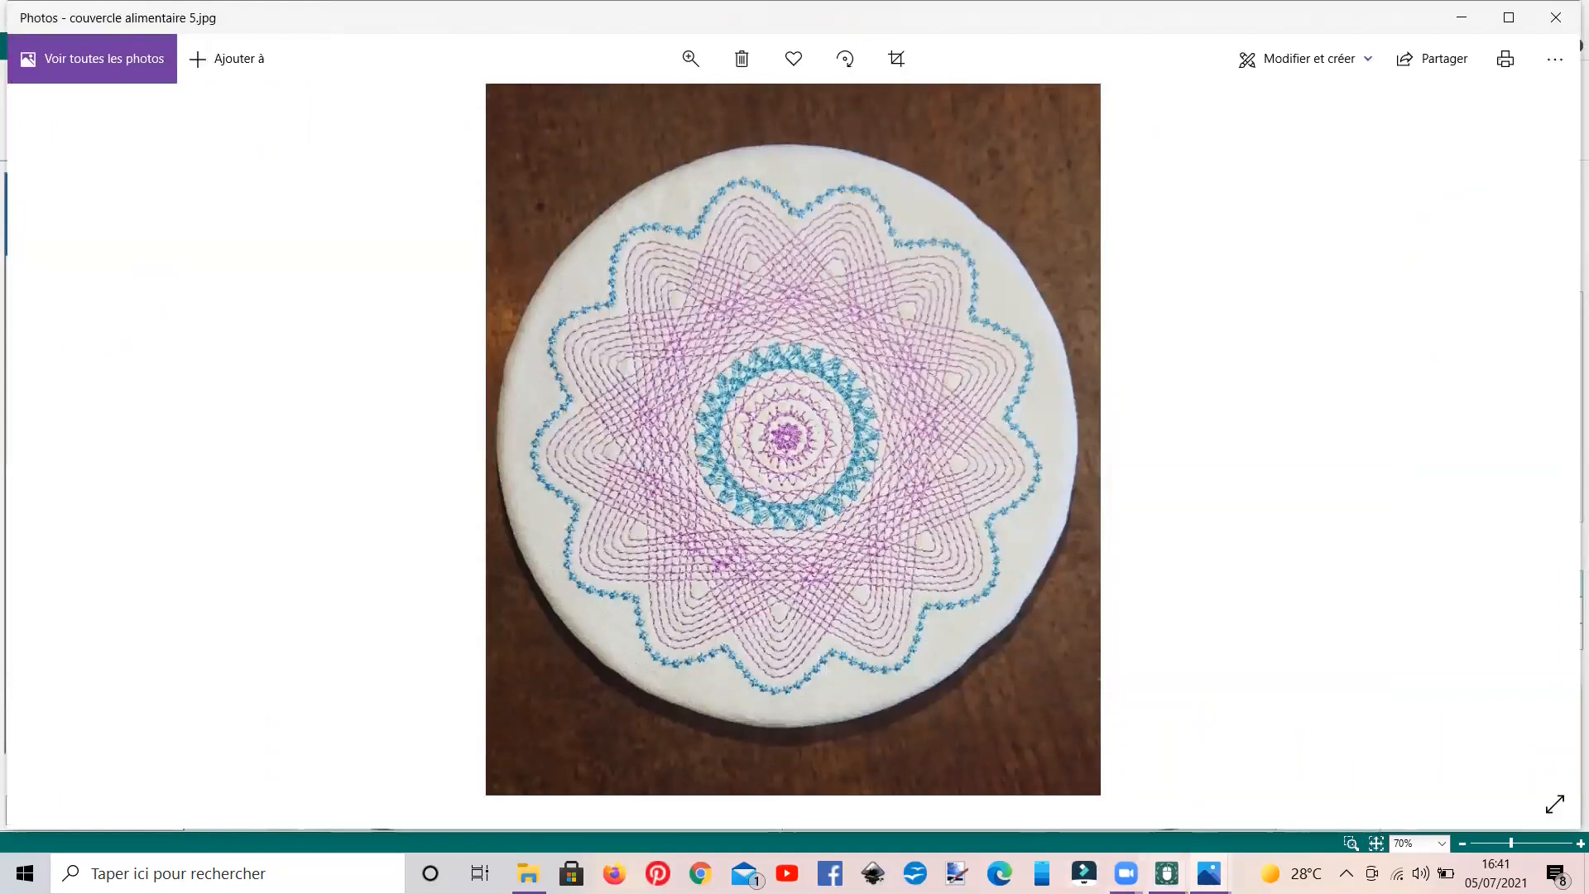
mouse_move(1167, 873)
left_click(1254, 806)
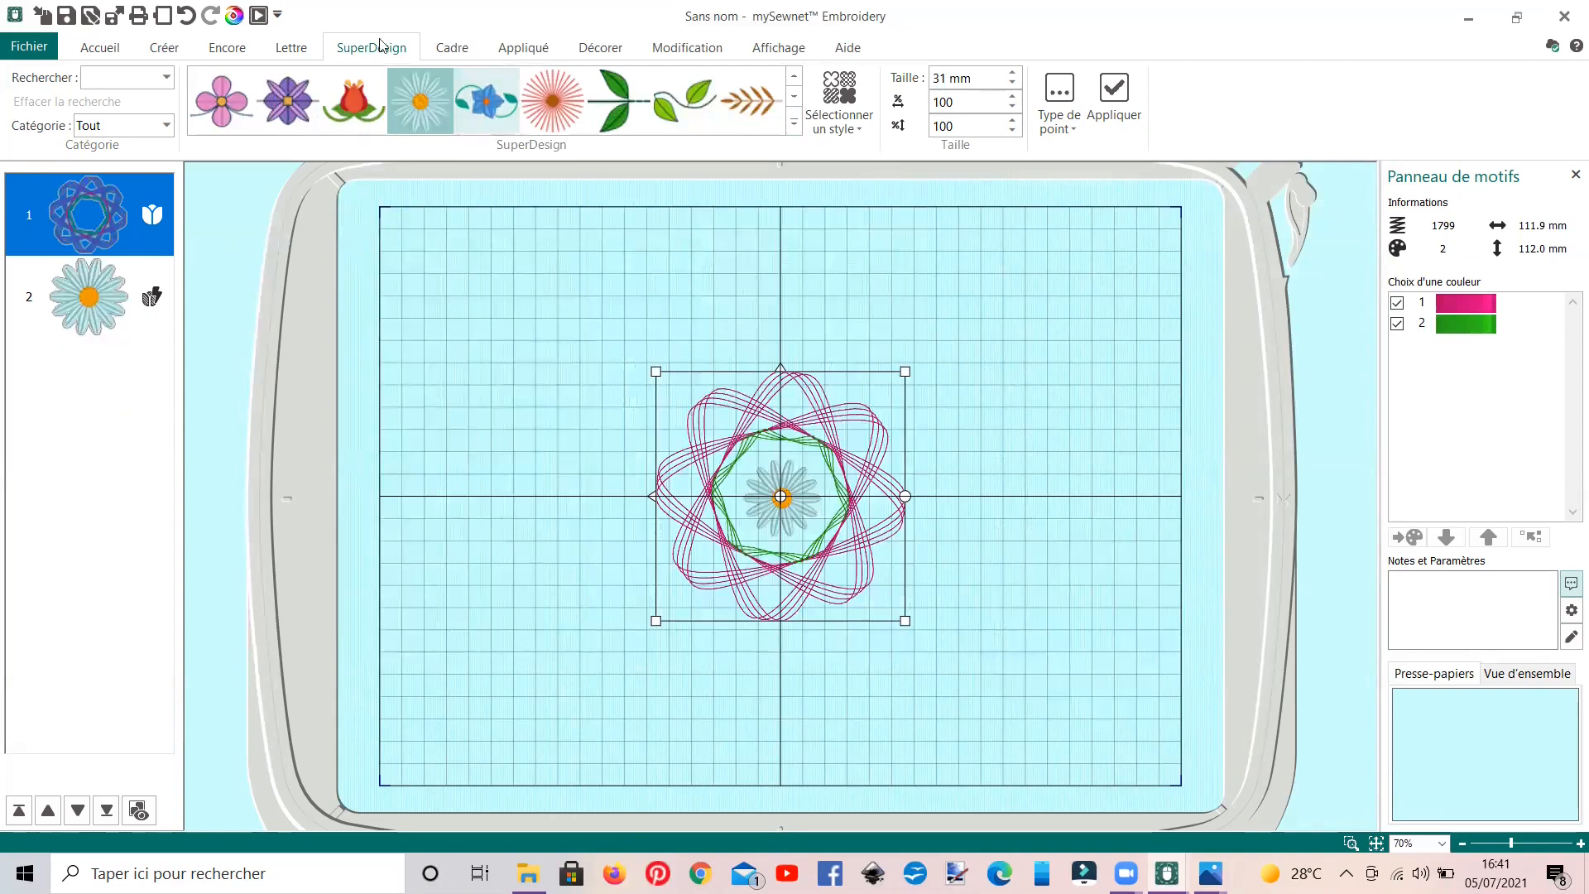
- Open the selected spiro design in Stitch Editor and set an embroidery border around it with a 9 mm margin
left_click(99, 47)
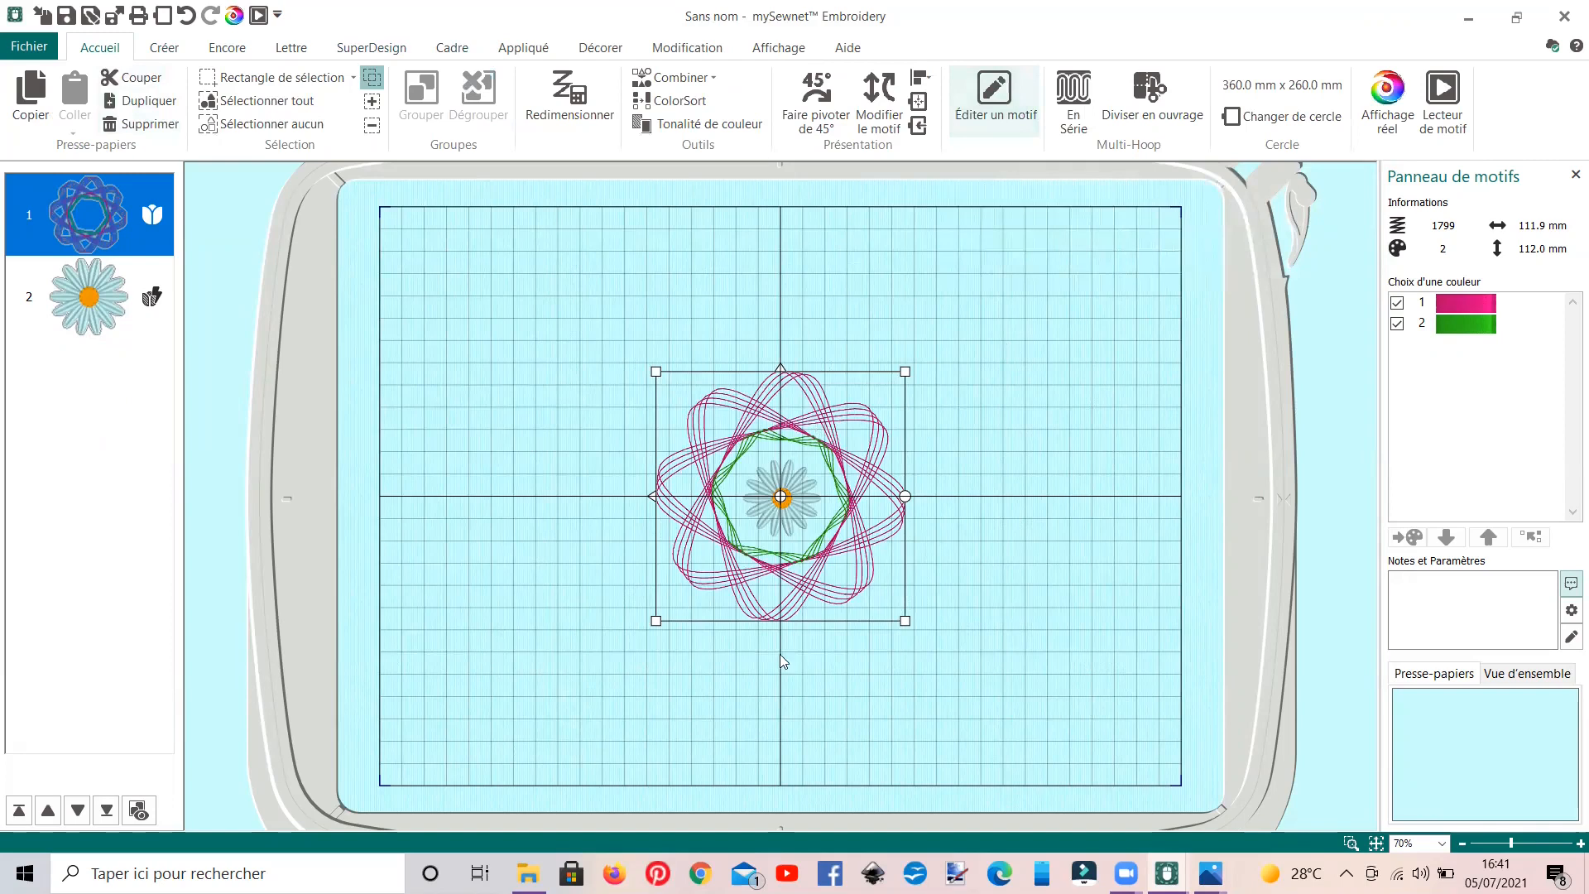
left_click(980, 115)
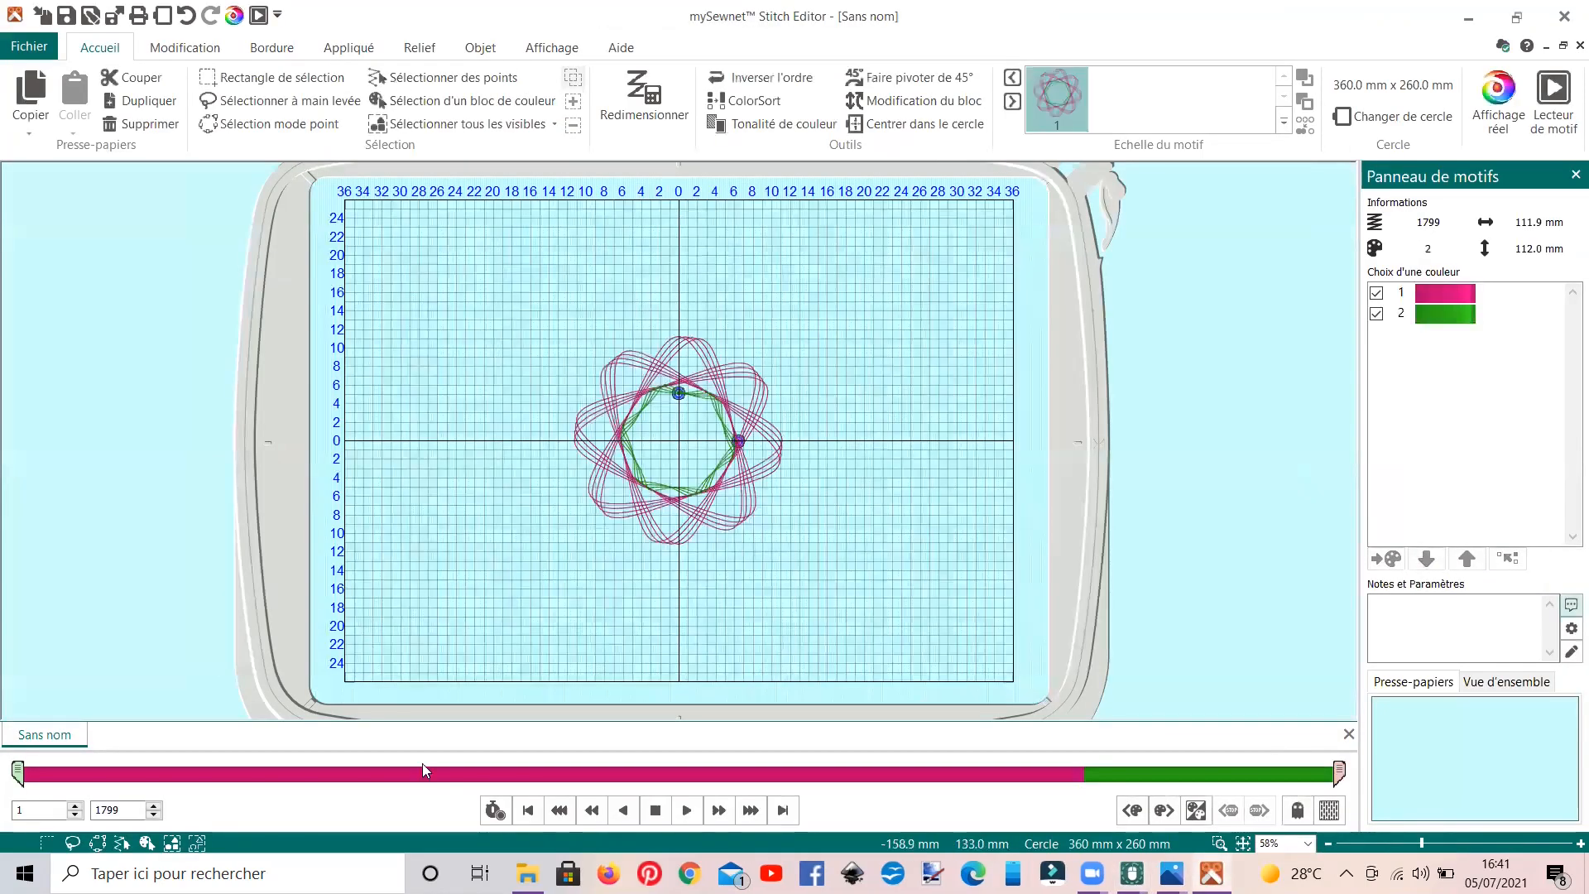
left_click(263, 52)
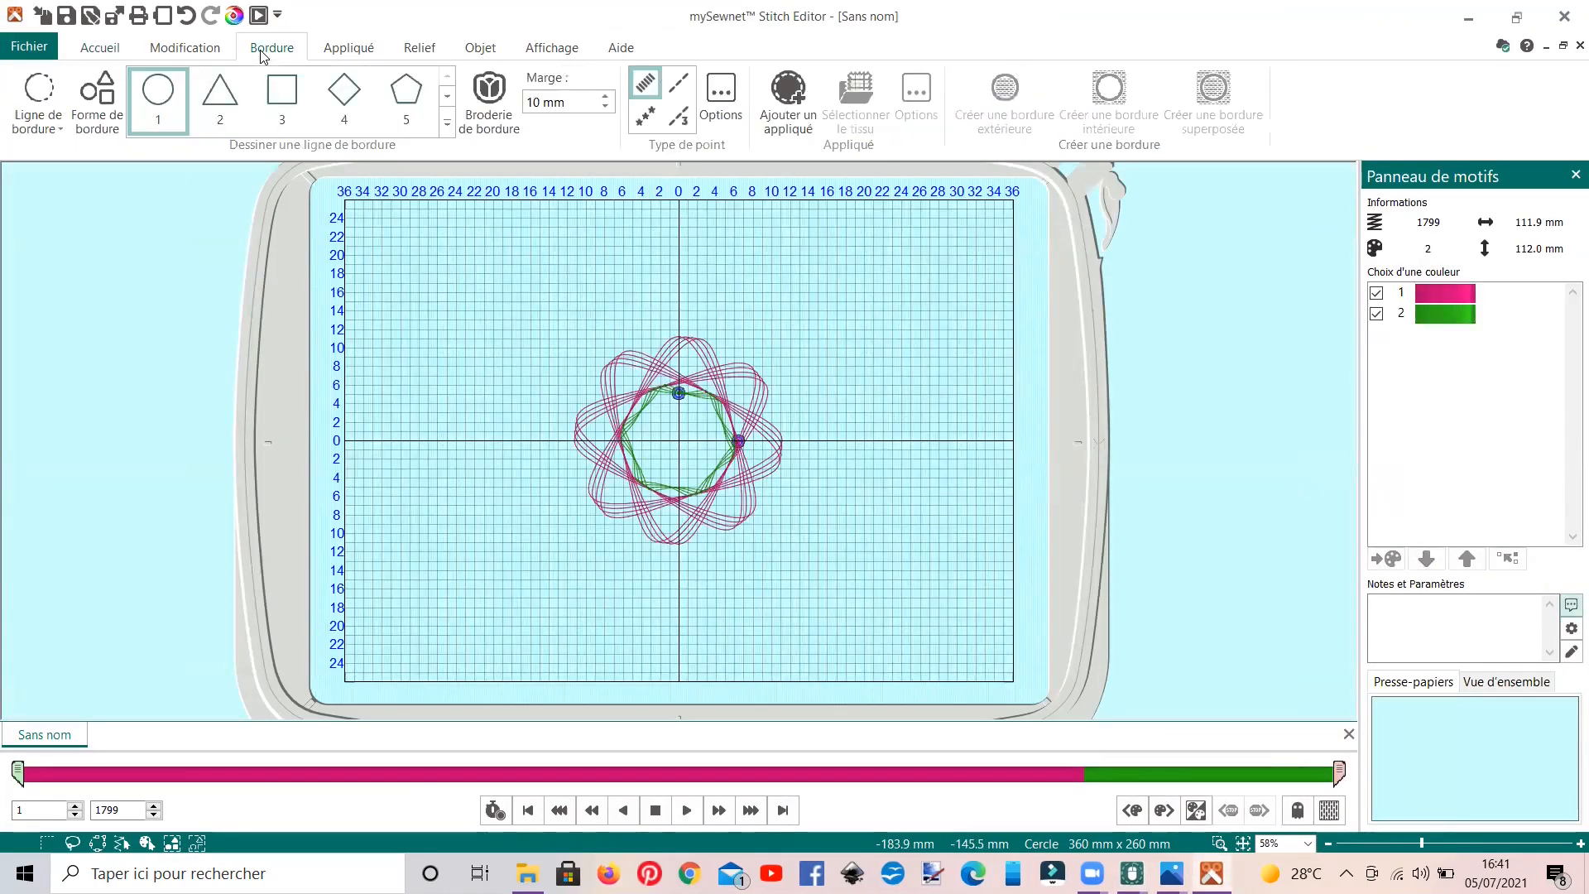
left_click(490, 92)
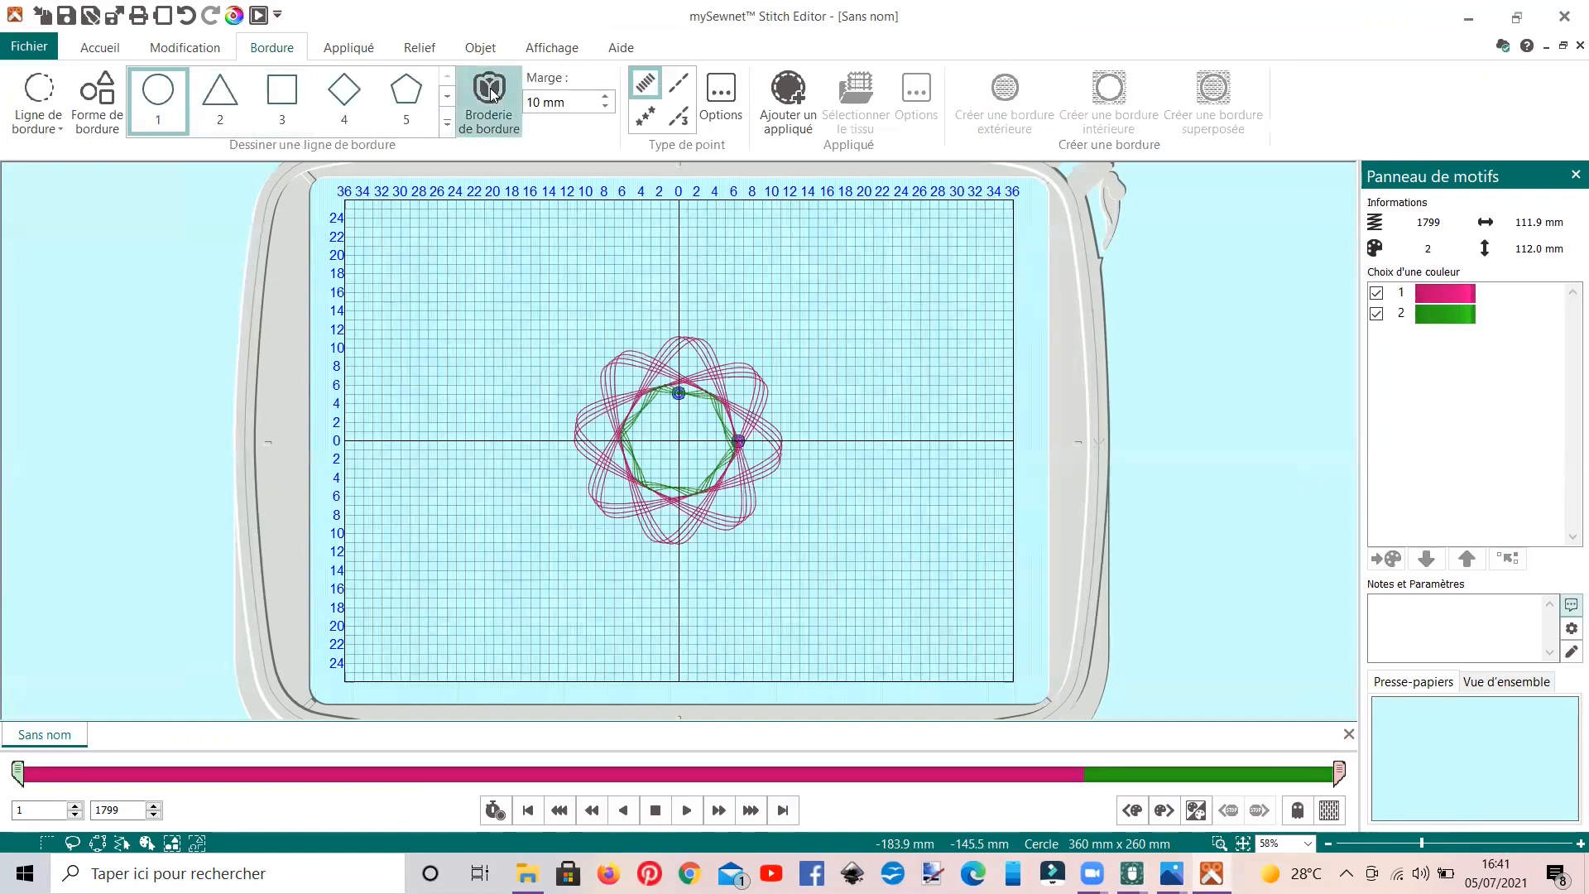
left_click(606, 106)
left_click(606, 106)
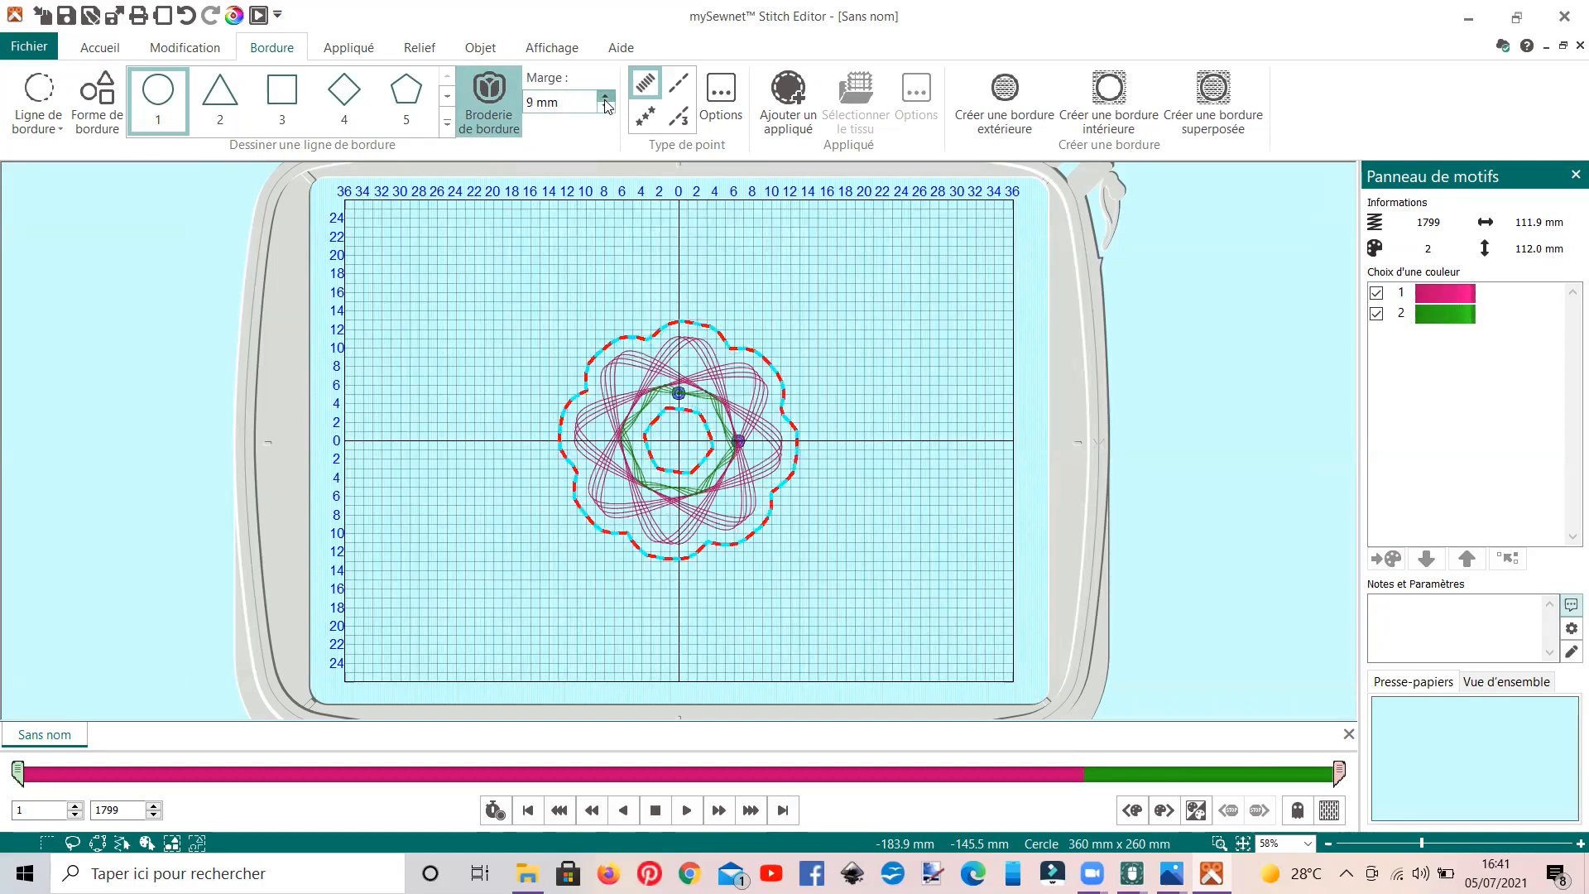
left_click(605, 98)
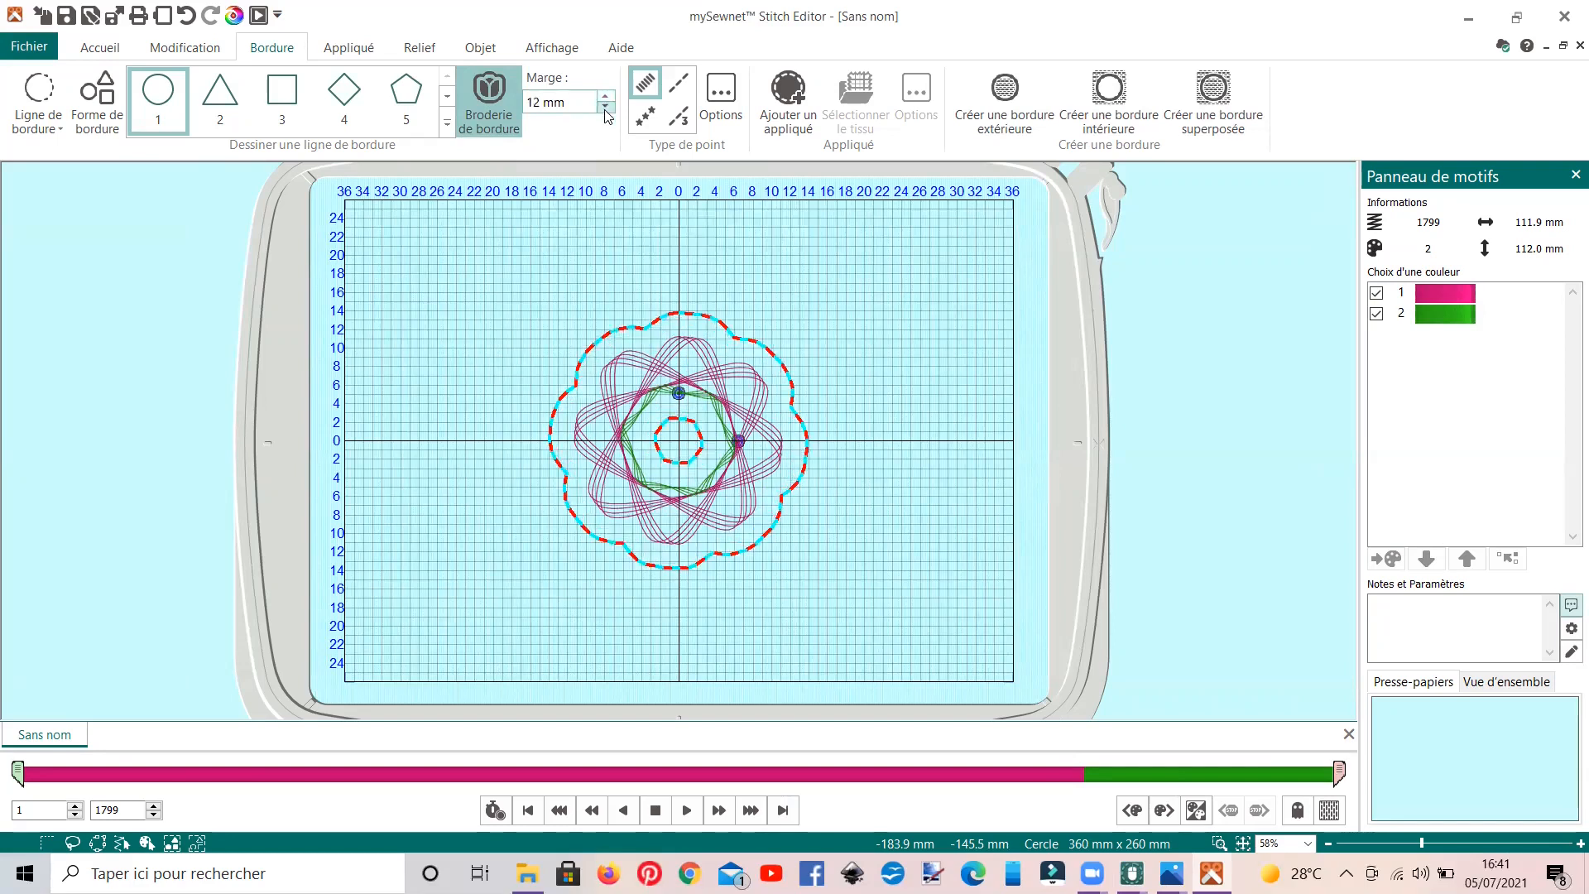
left_click(606, 107)
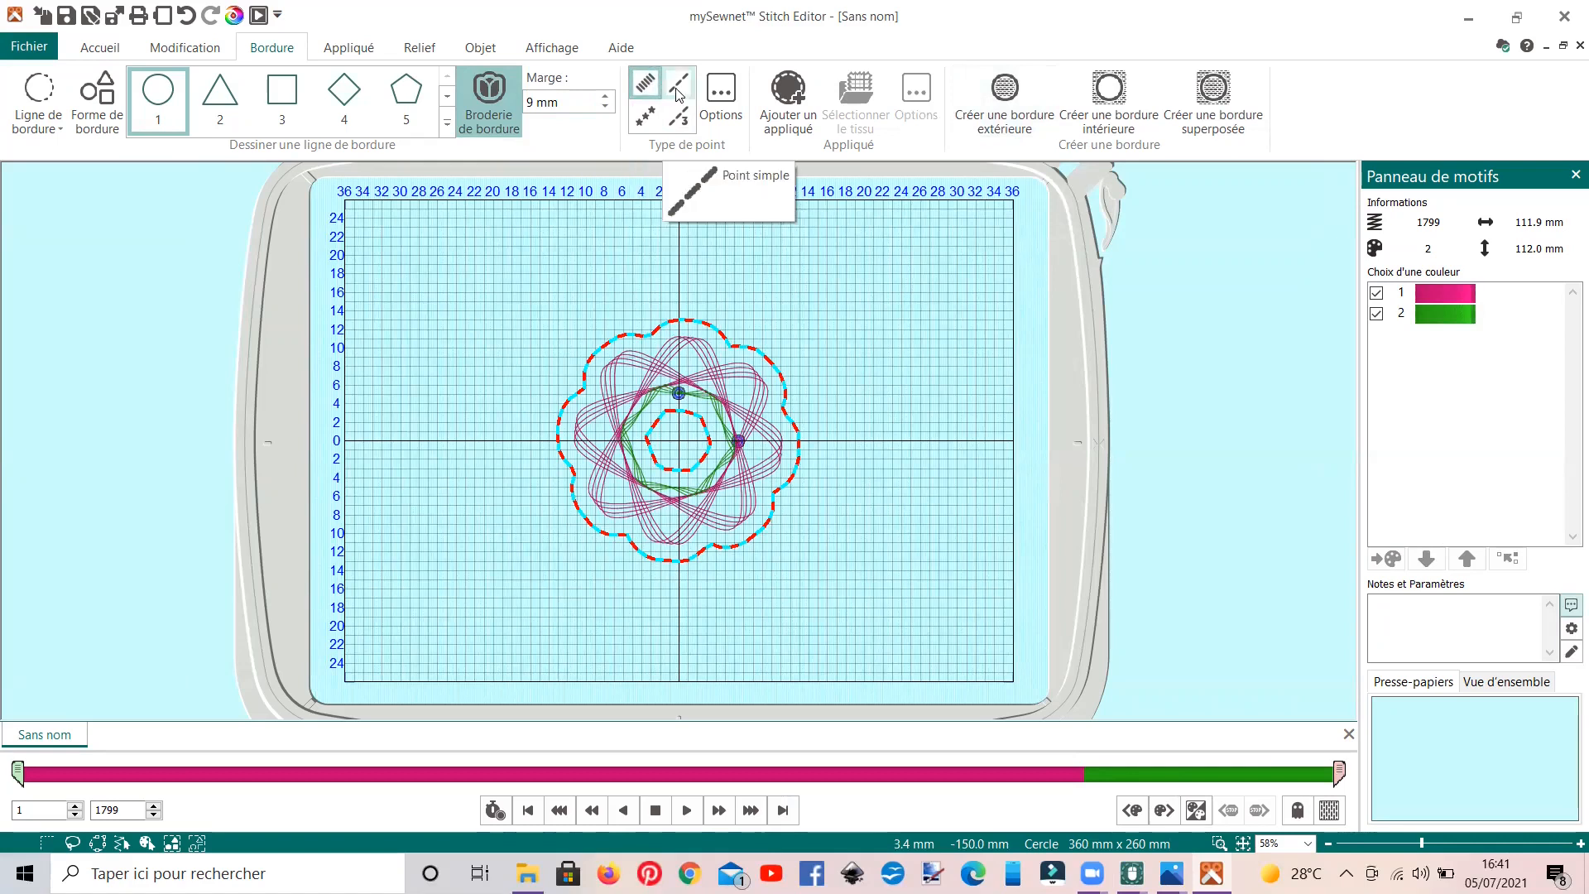
- Set the border to a motif line using Candlewicking 2 pattern 1, with 1.5 mm spacing and a proportional size of 2.6 mm
left_click(645, 125)
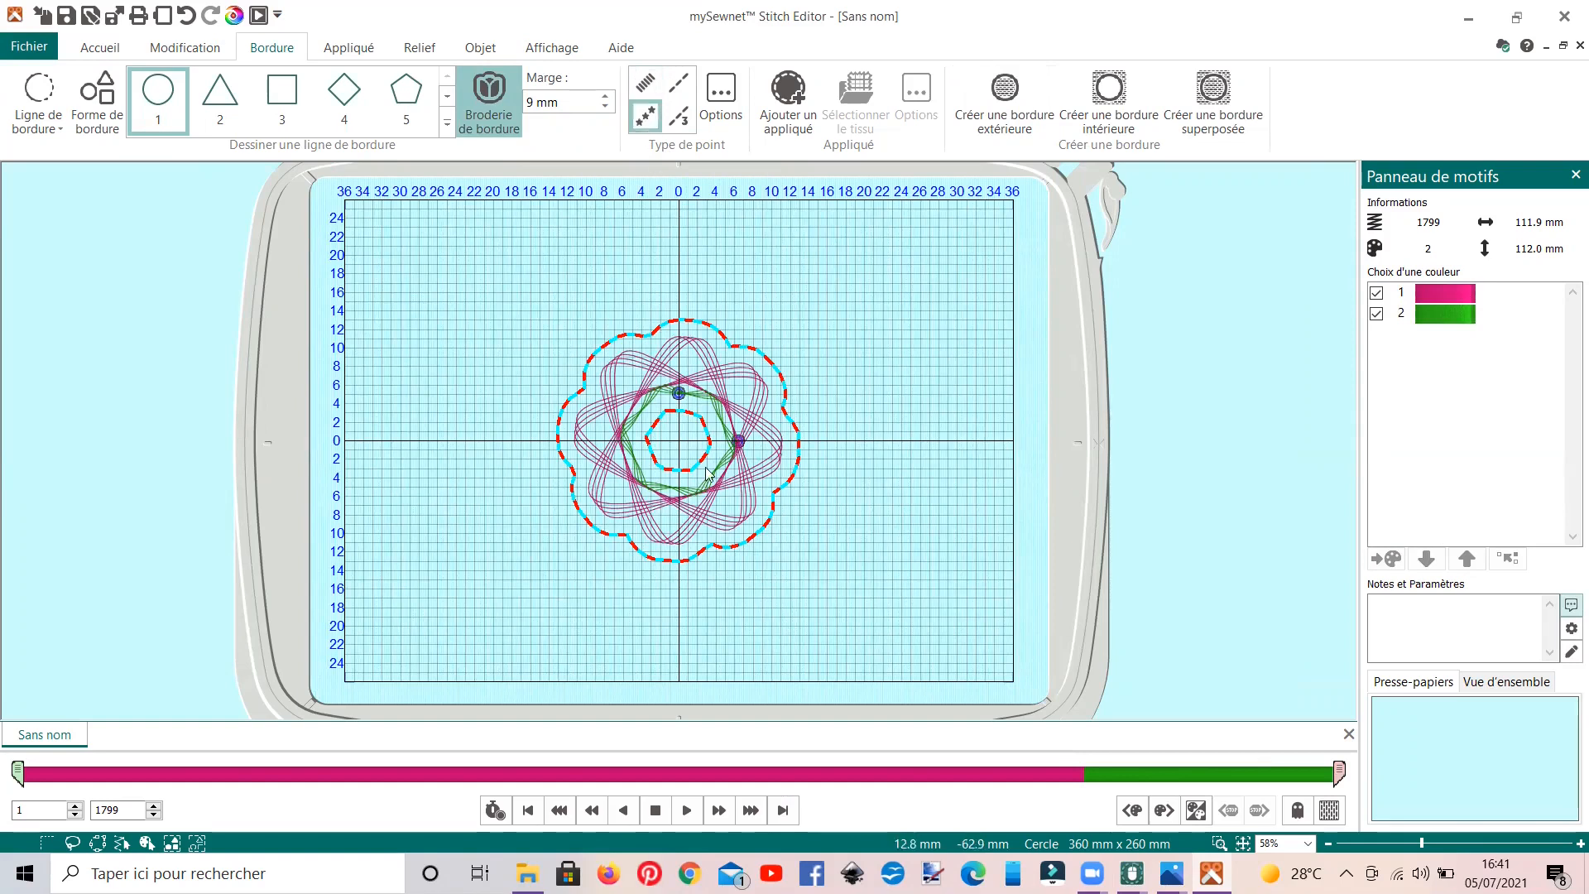
left_click(719, 105)
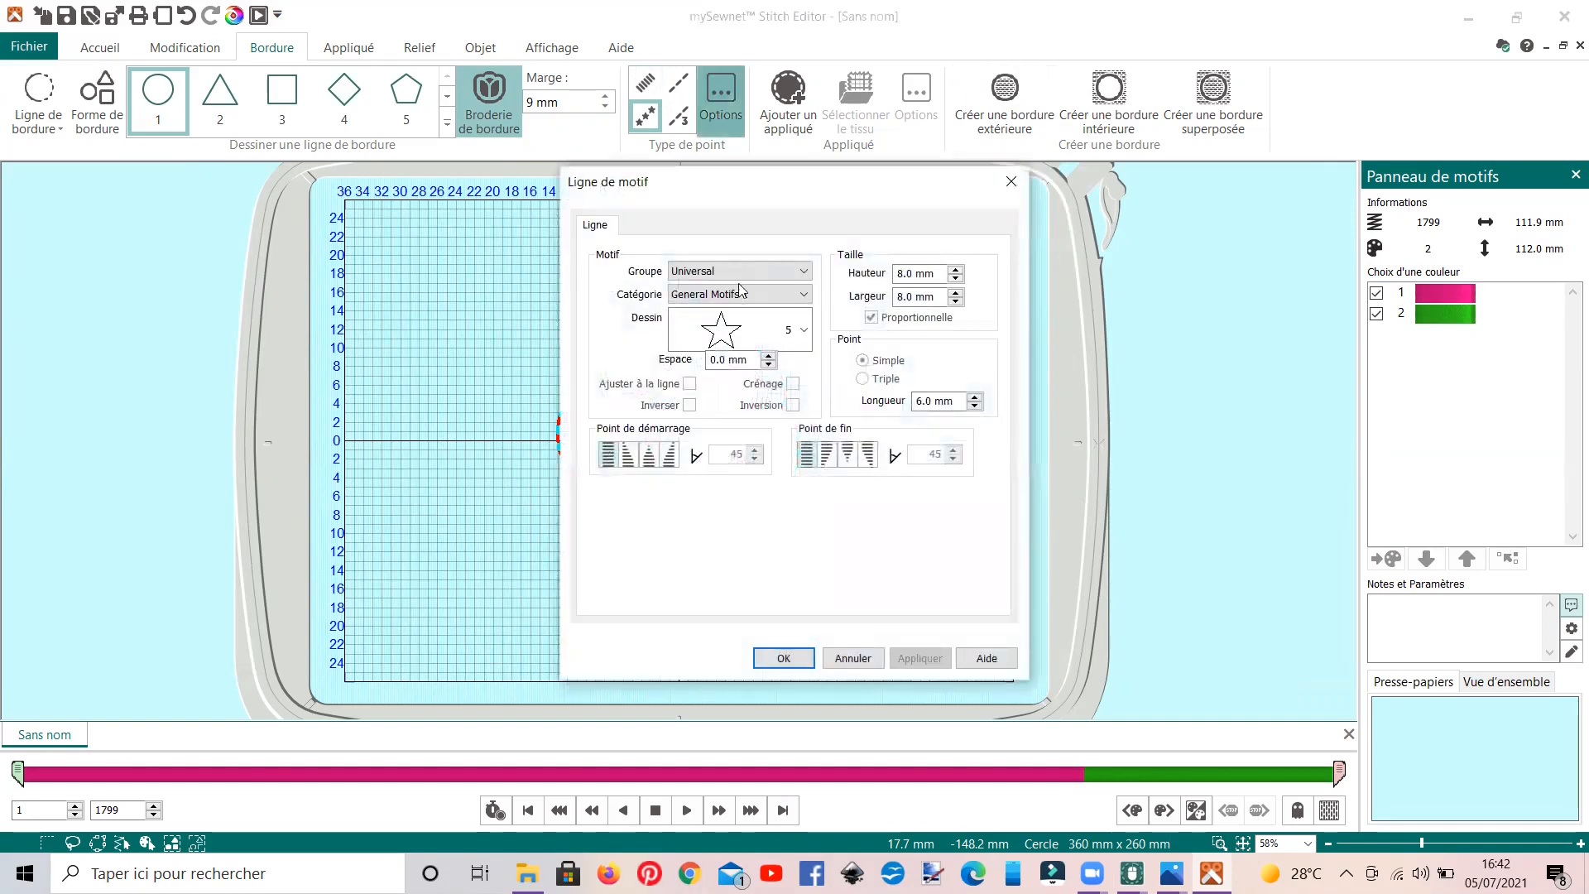
left_click(803, 294)
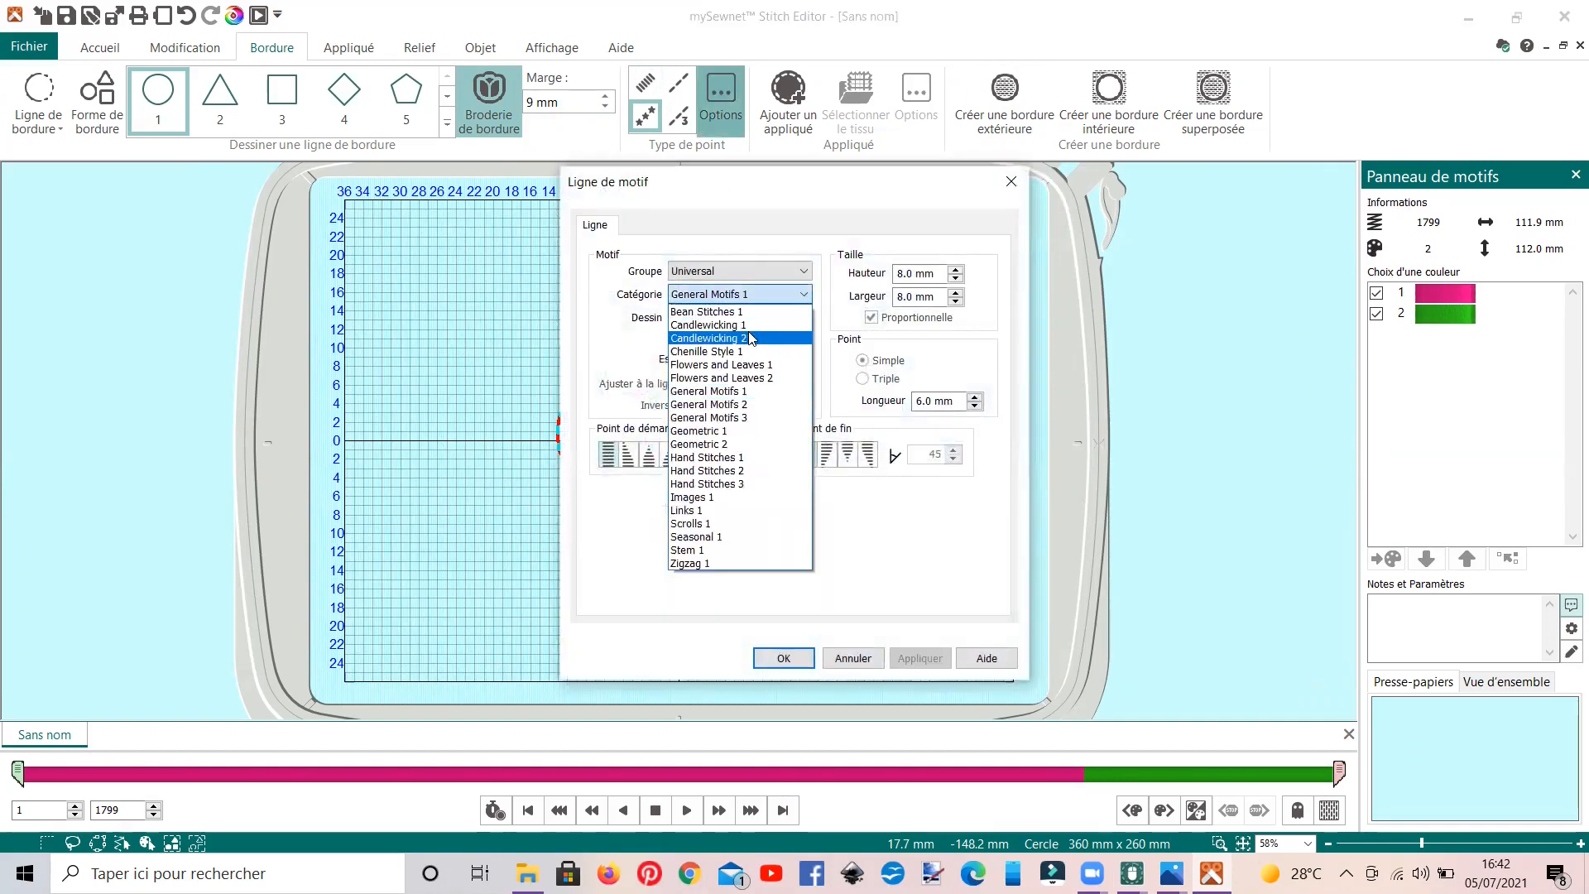
left_click(747, 338)
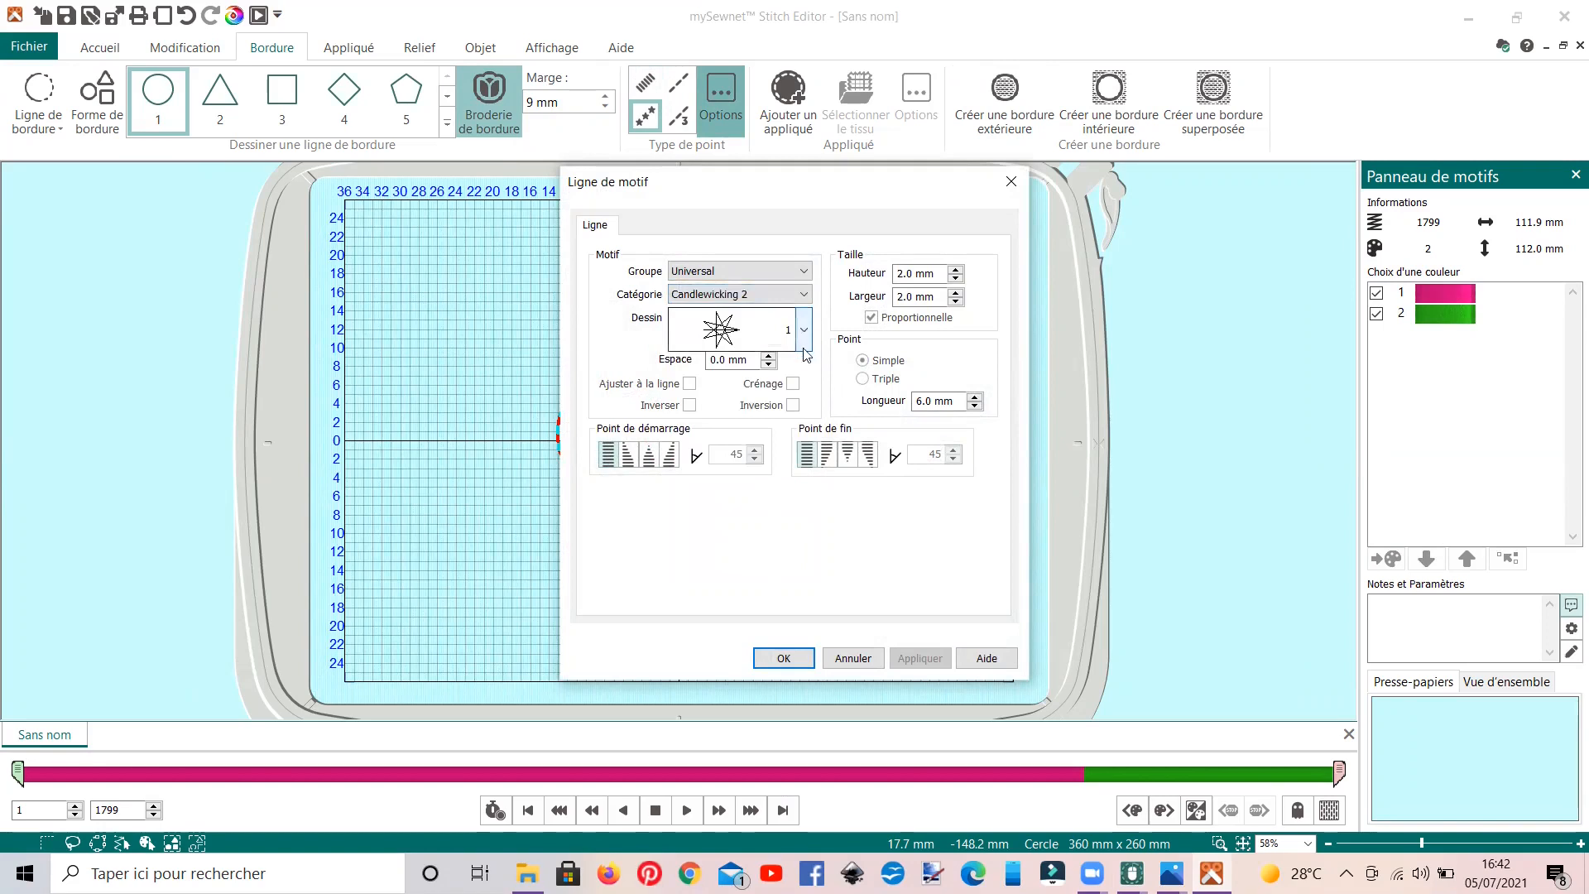
left_click(768, 356)
left_click(768, 357)
left_click(768, 357)
left_click(956, 273)
left_click(956, 274)
left_click(793, 658)
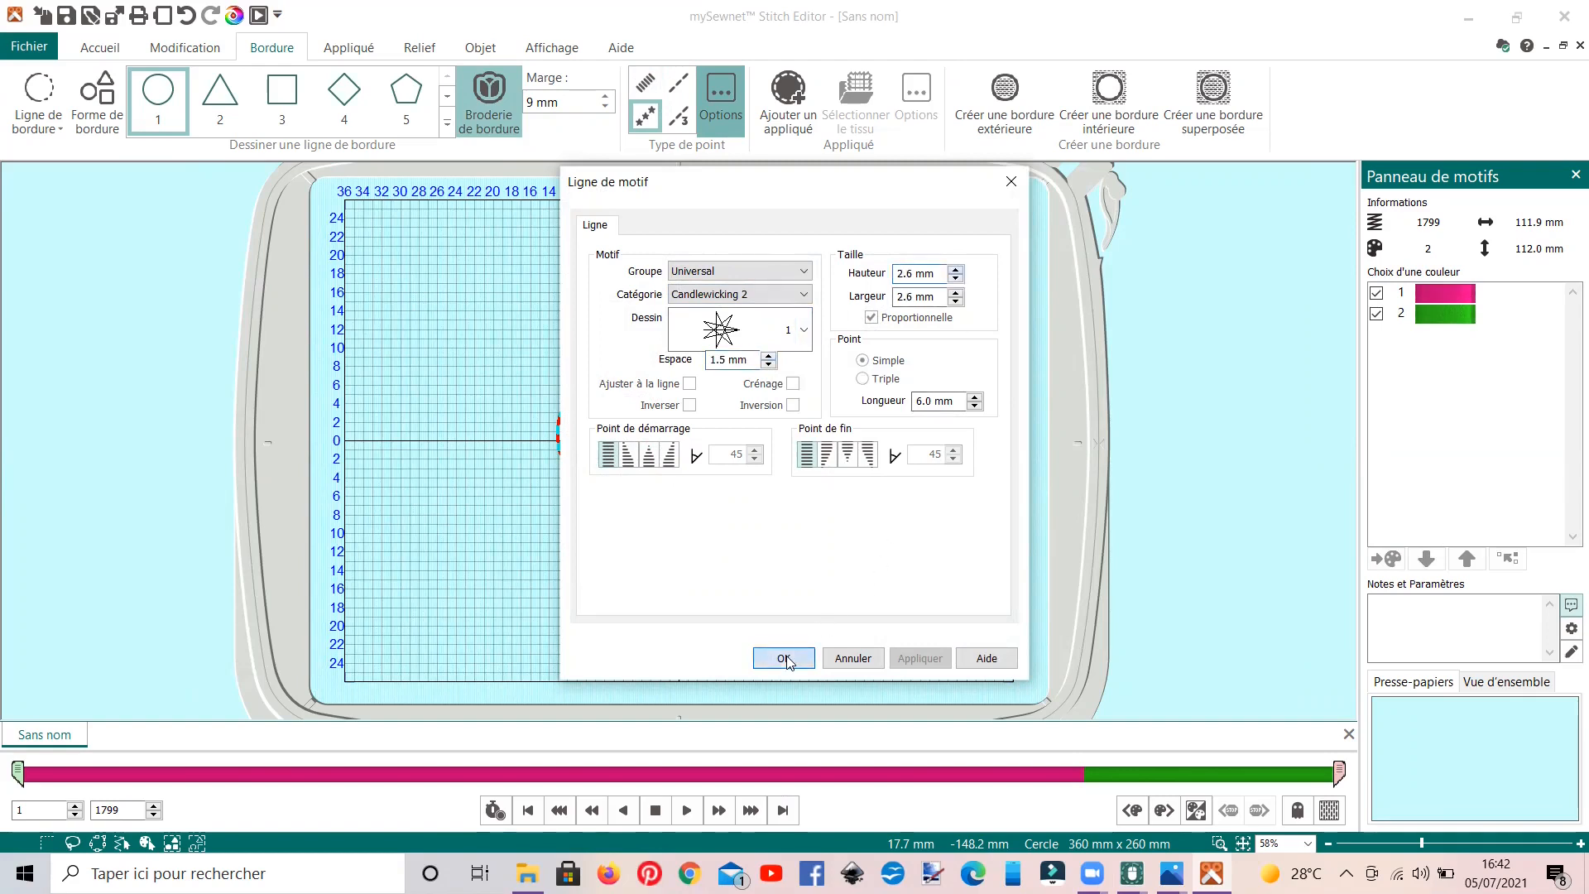
- Create the exterior border, switch back to the unsaved mySewnet Embroidery project and finish the Stitch Editor session
left_click(982, 129)
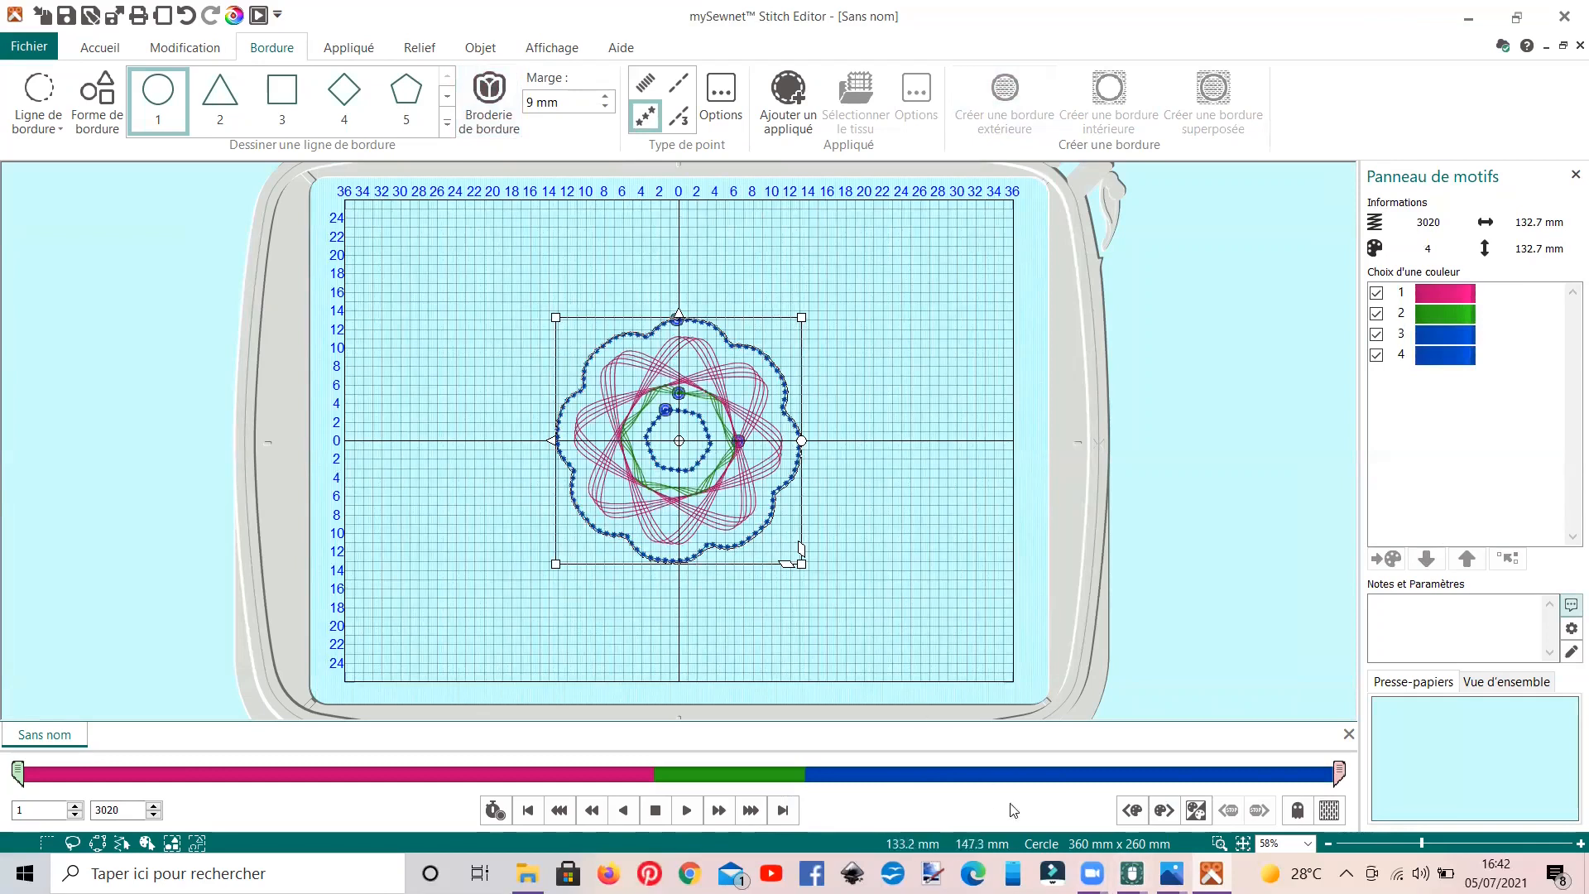
mouse_move(1129, 873)
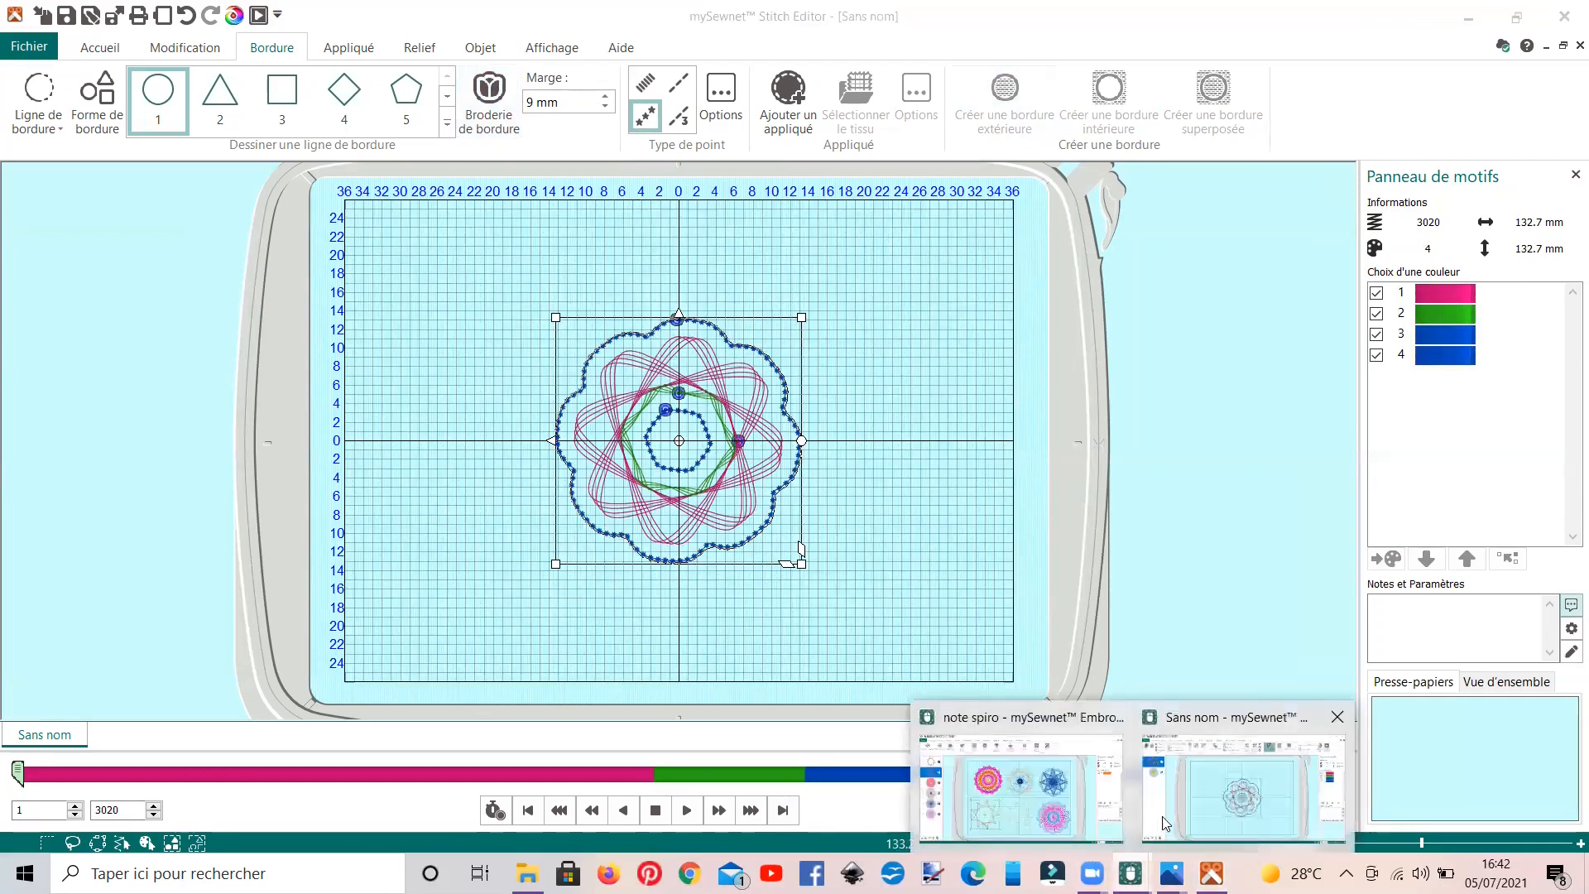
left_click(1208, 809)
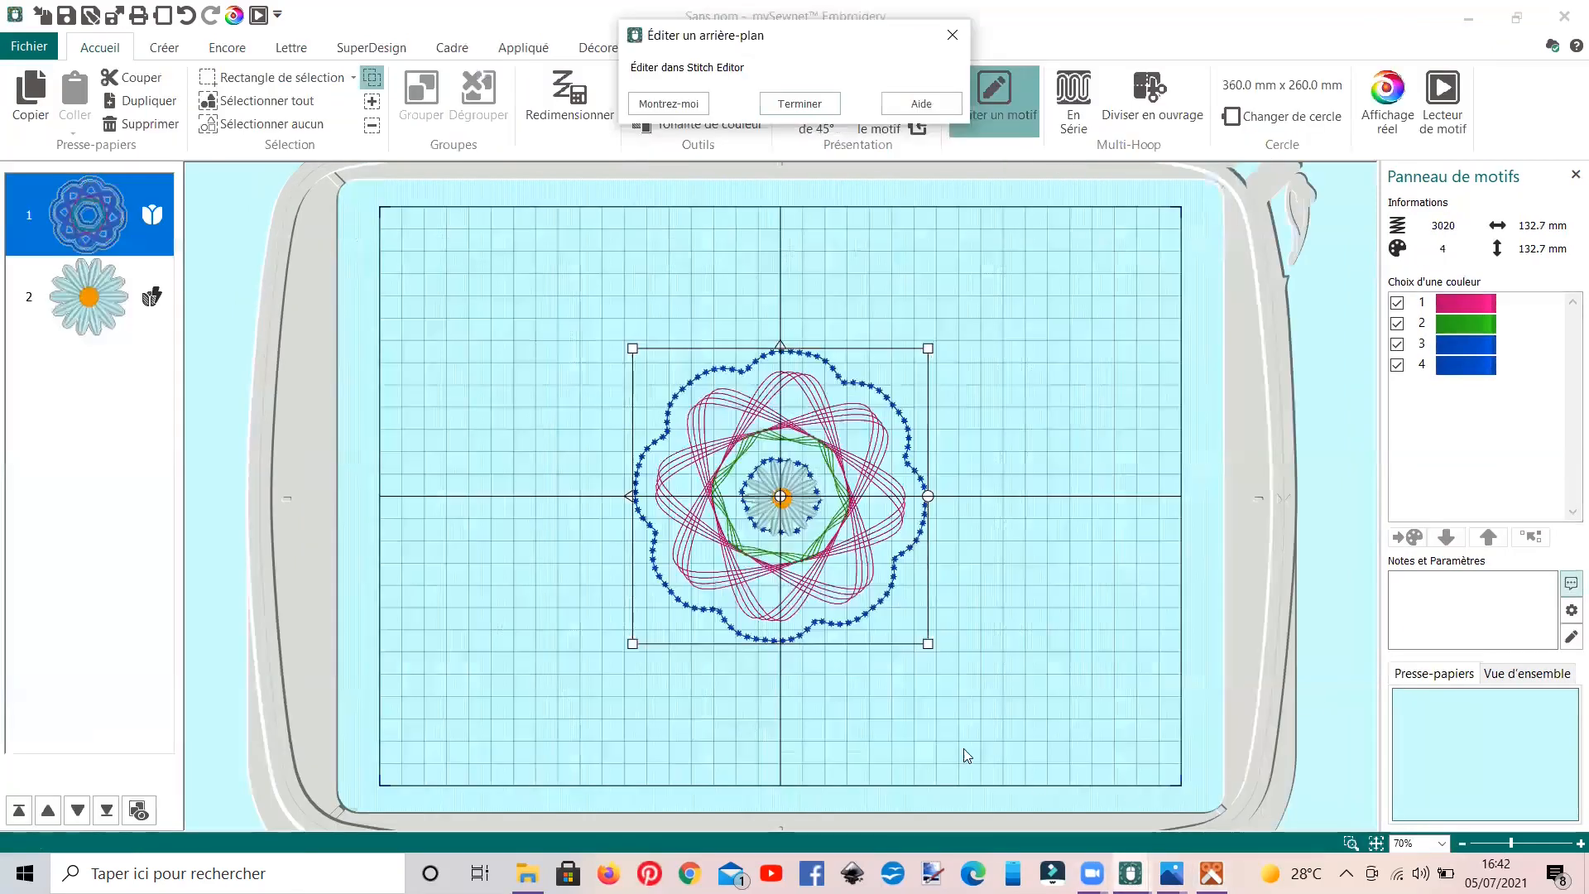
left_click(799, 104)
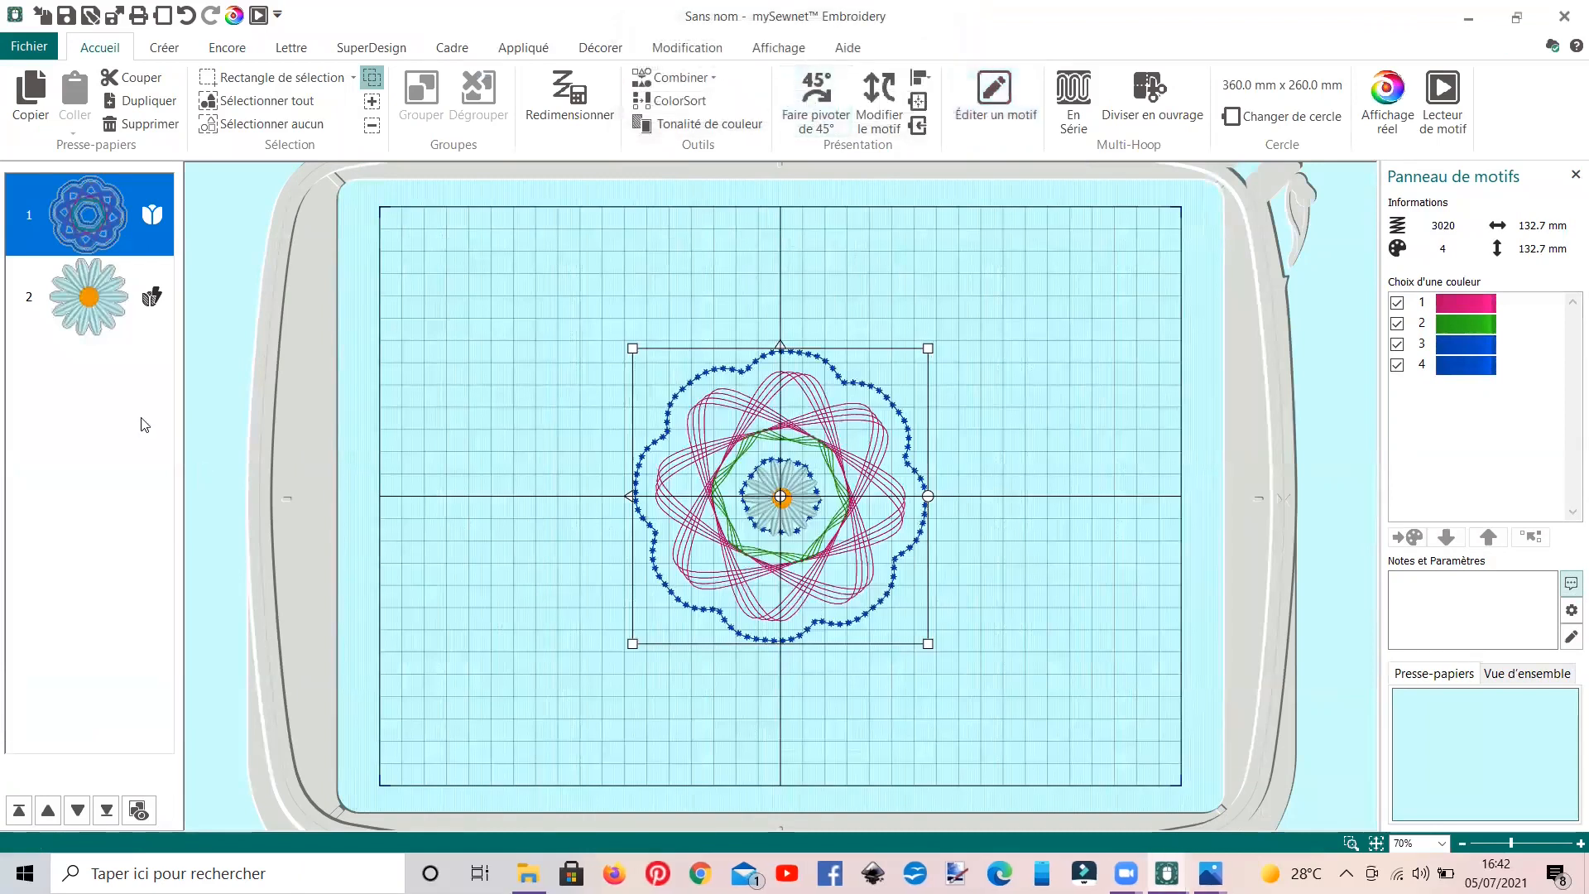
- Shrink the centre daisy to about 28 by 27.4 mm so it fits inside the inner ring of the spiro design
left_click(106, 309)
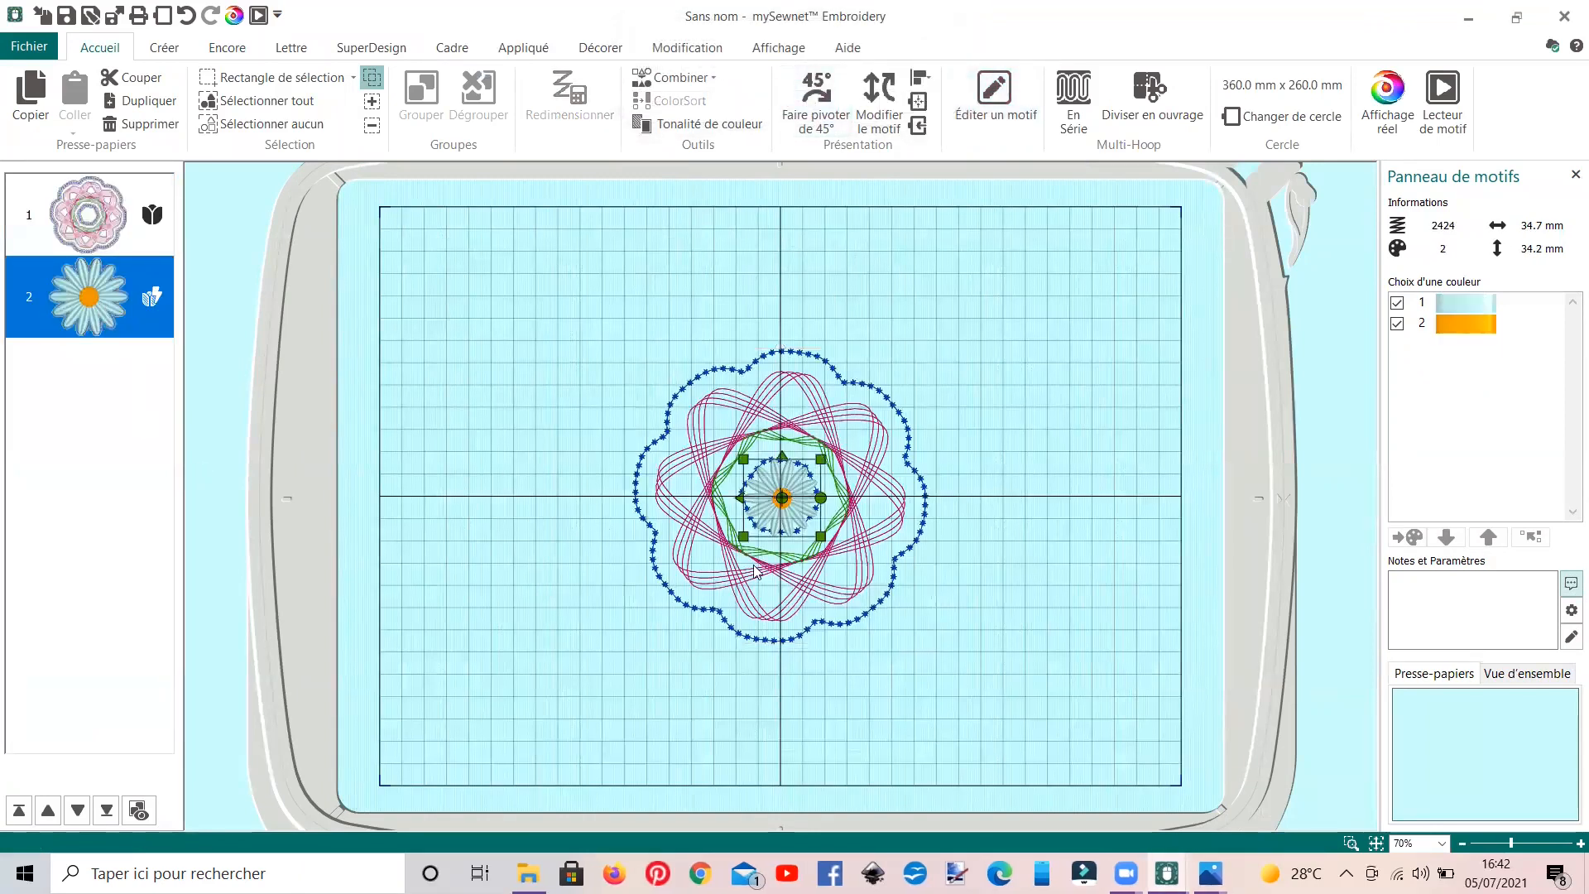
scroll(753, 571, "up", 2)
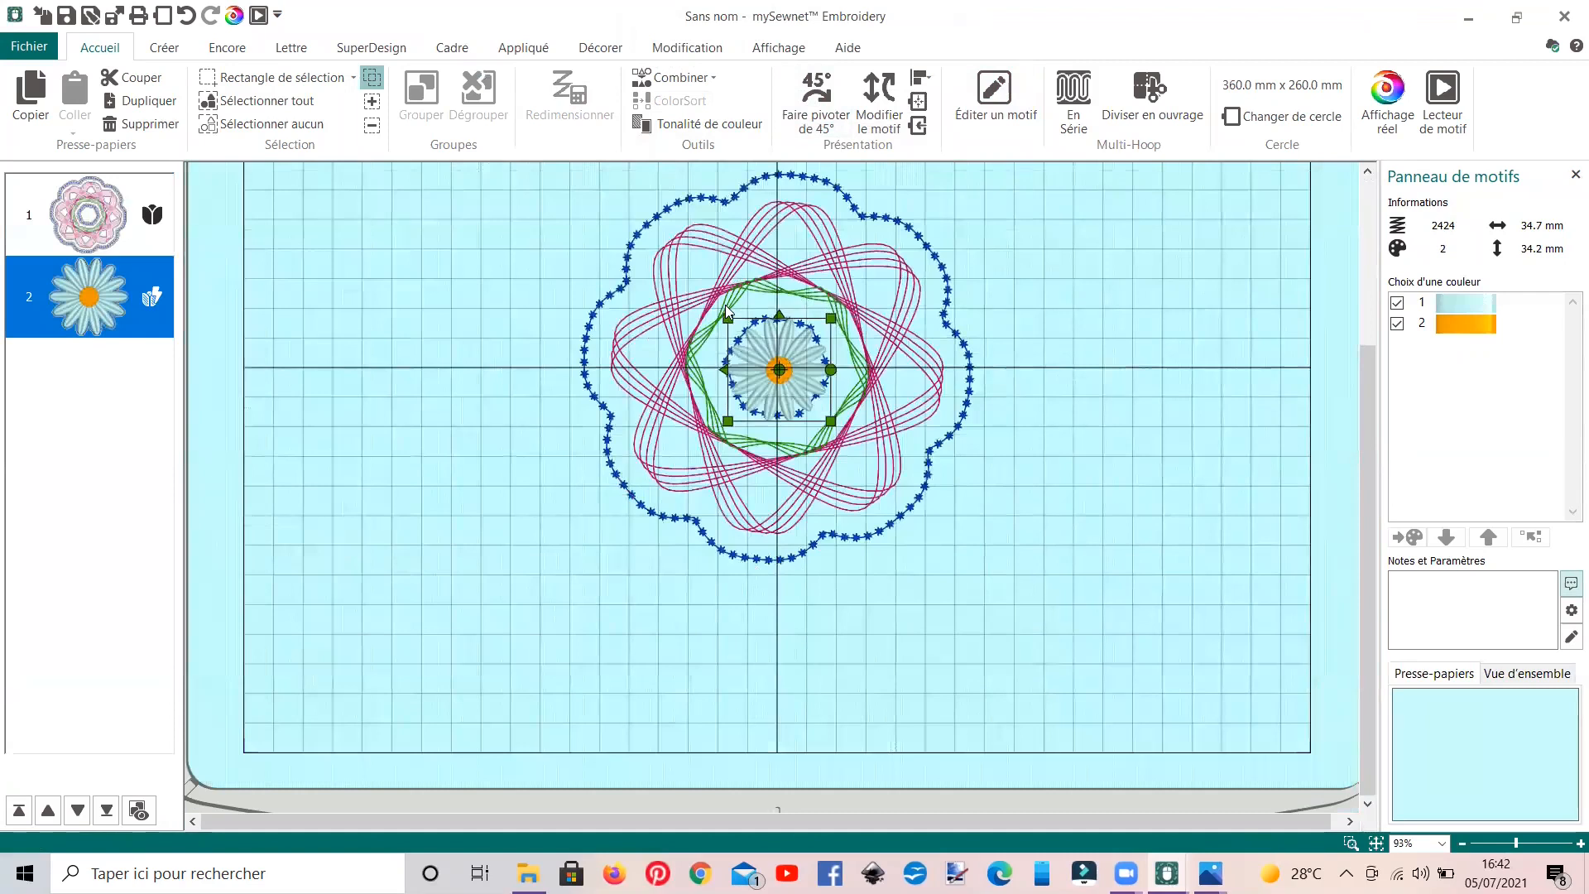
left_click_drag(729, 323, 770, 388)
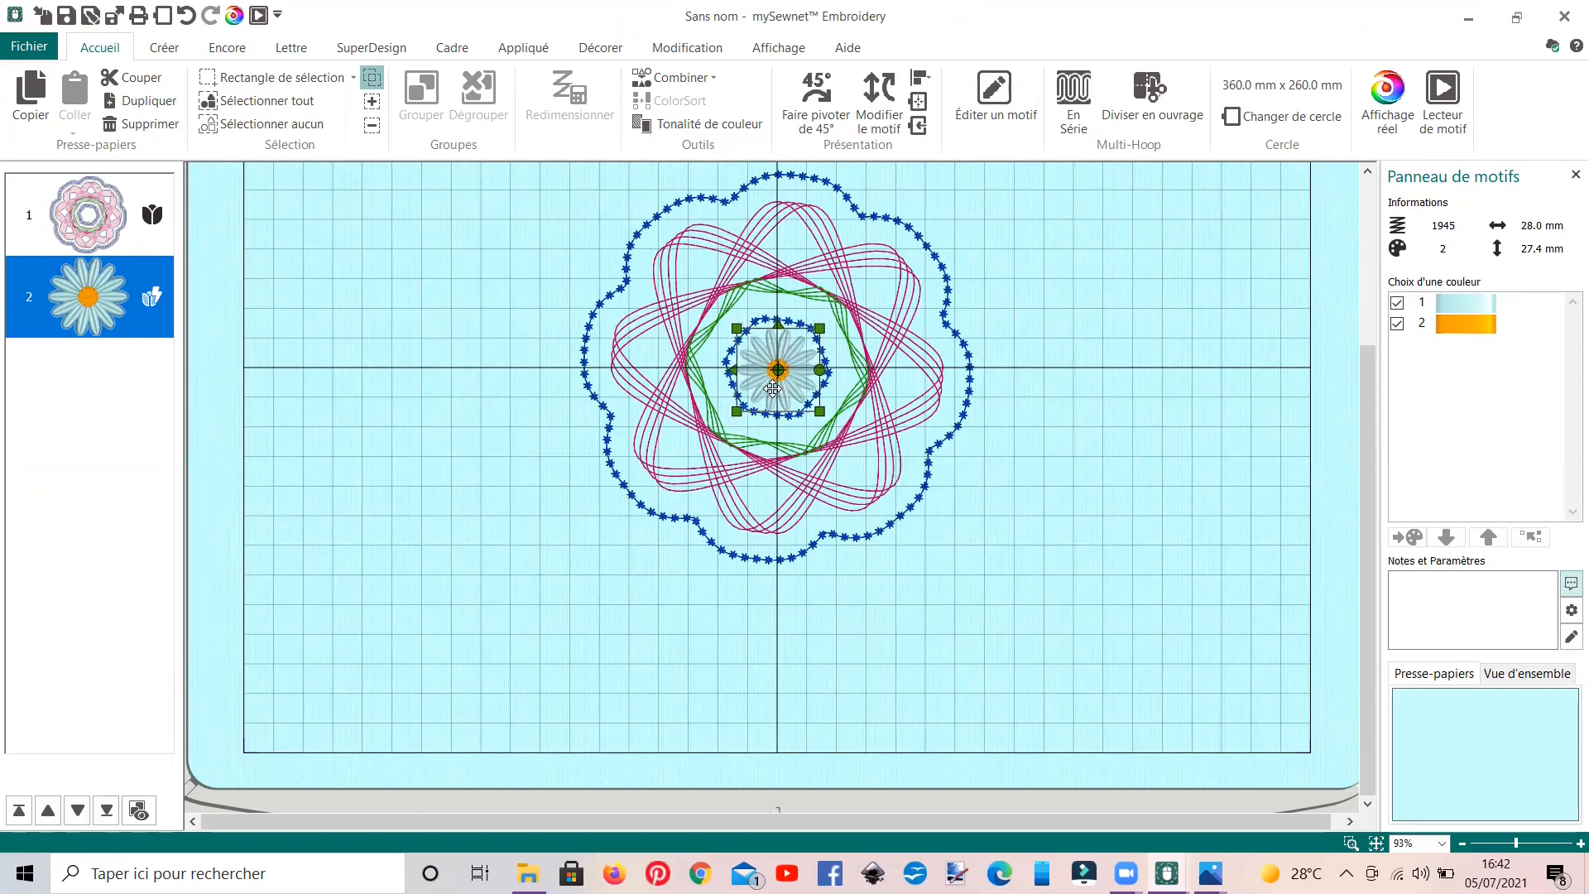
left_click(1083, 453)
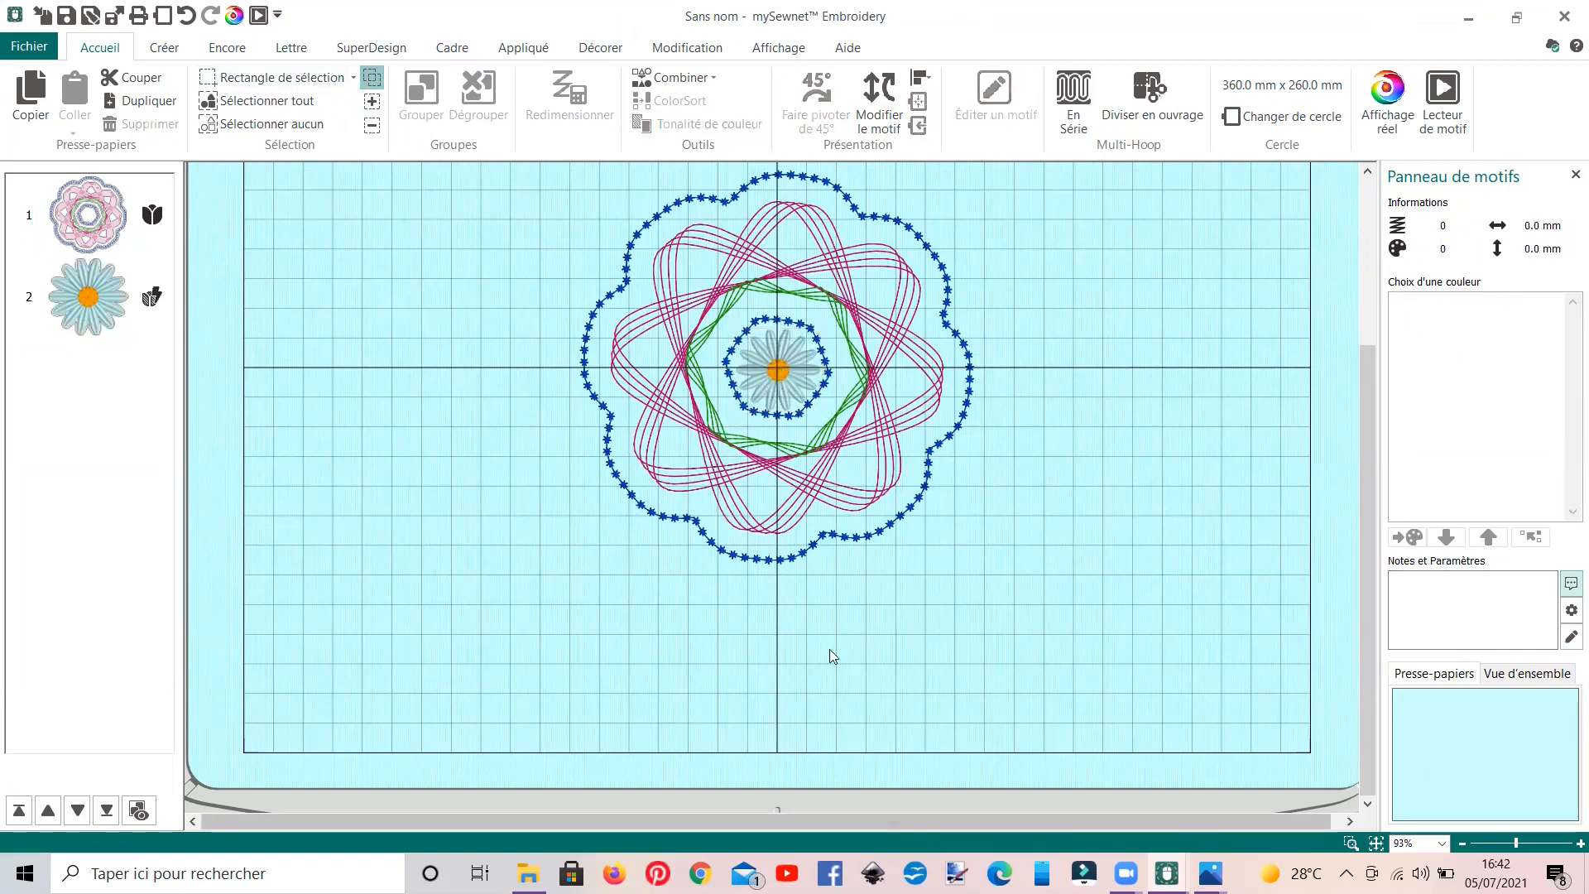
- Nudge the daisy slightly up and to the left to centre it in the inner ring, and deselect it
left_click(81, 305)
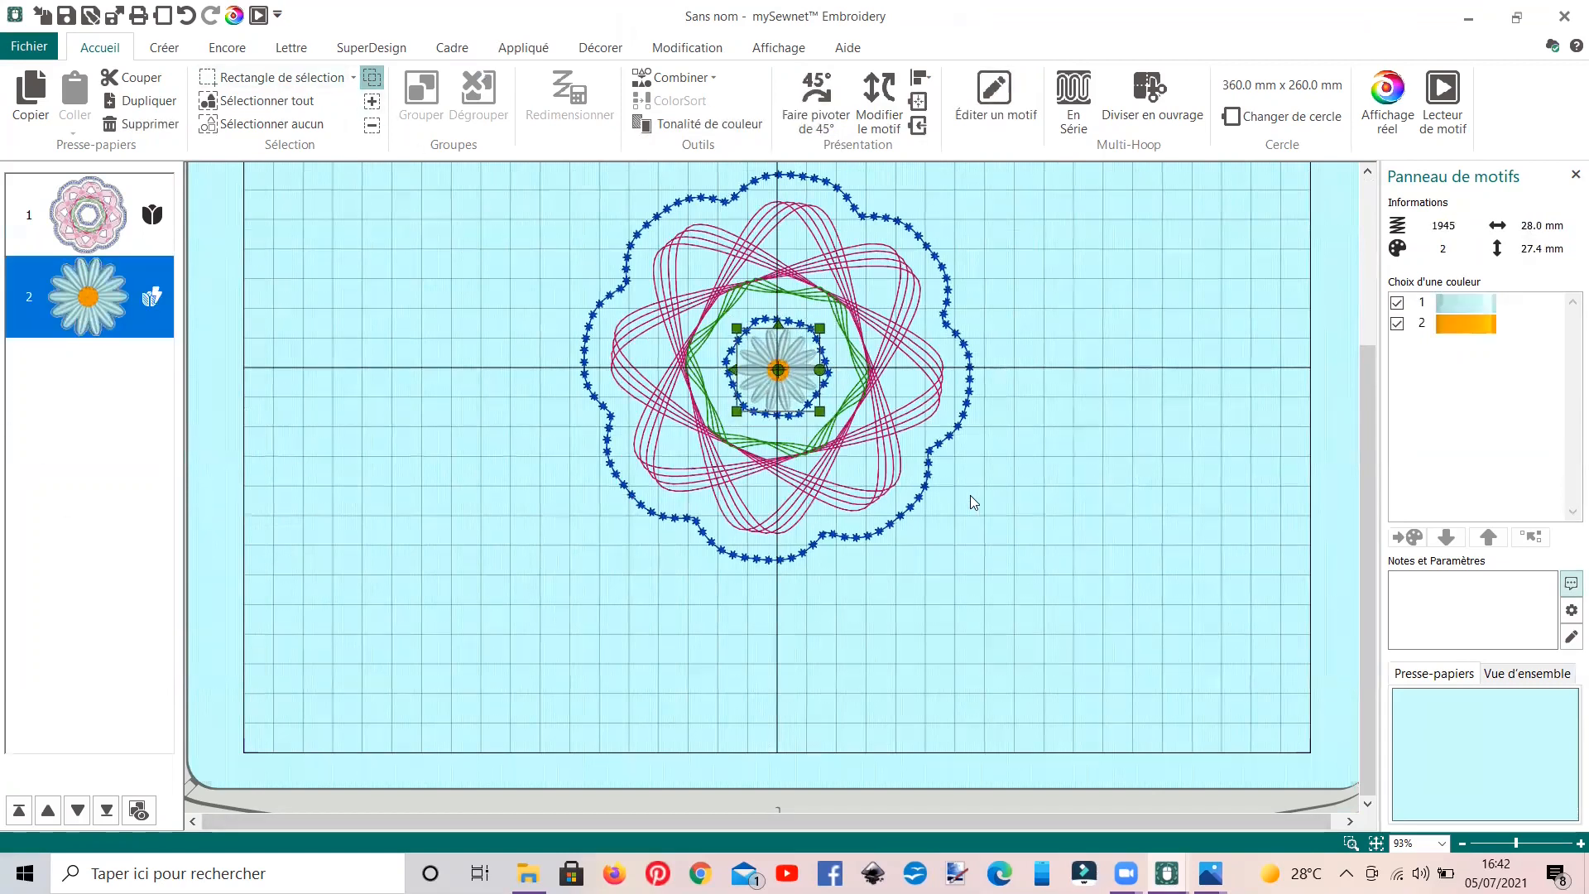
key("Up")
key("Up")
key("Up")
key("Up")
key("Up")
key("Left")
key("Left")
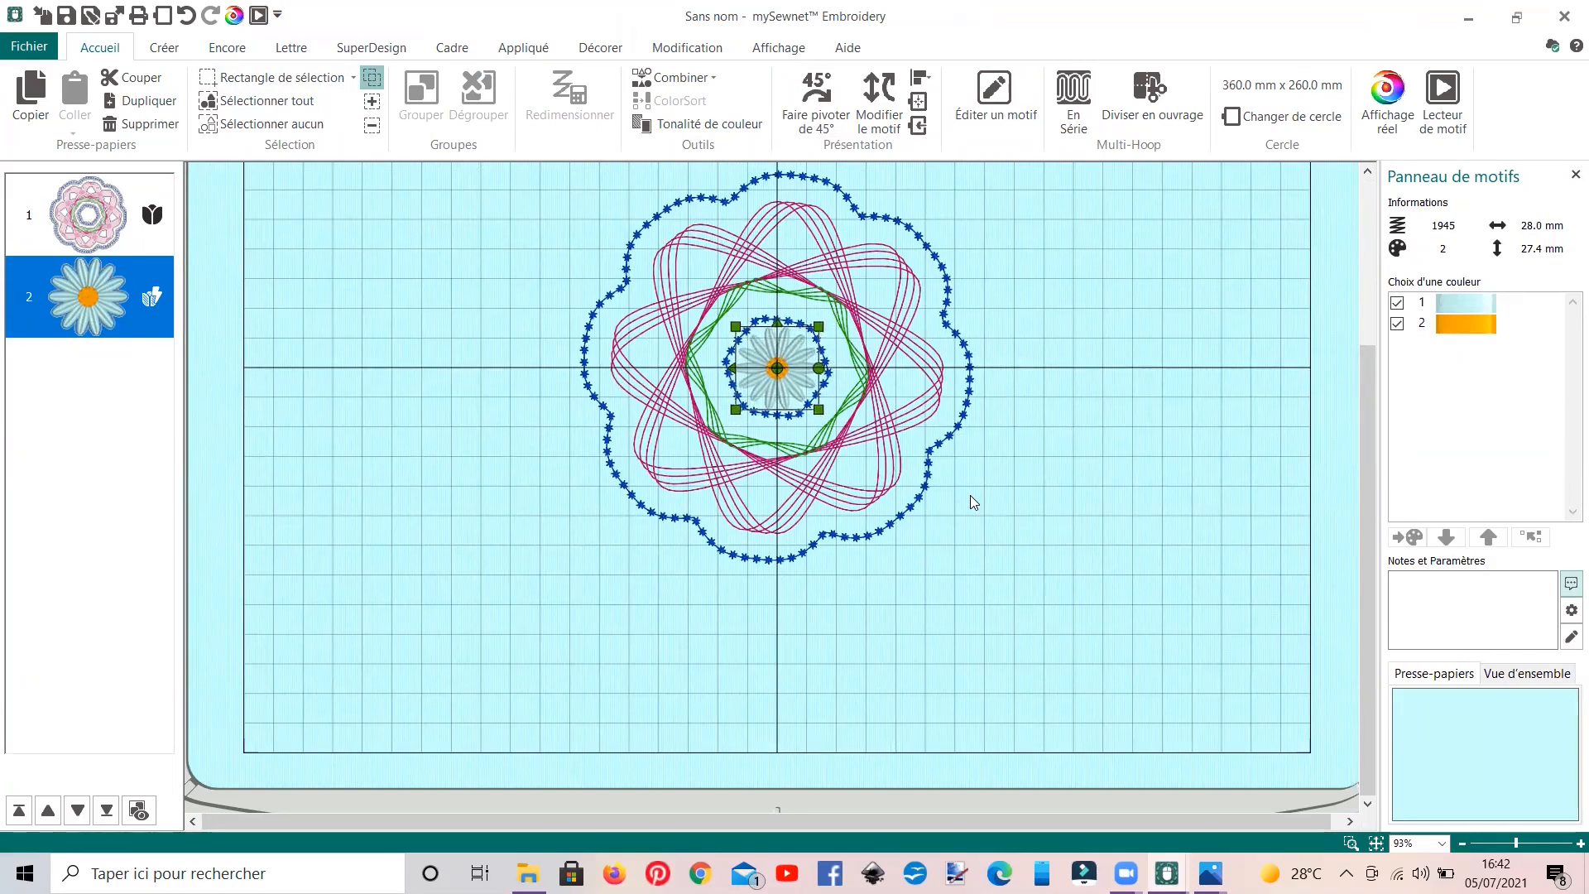
key("Escape")
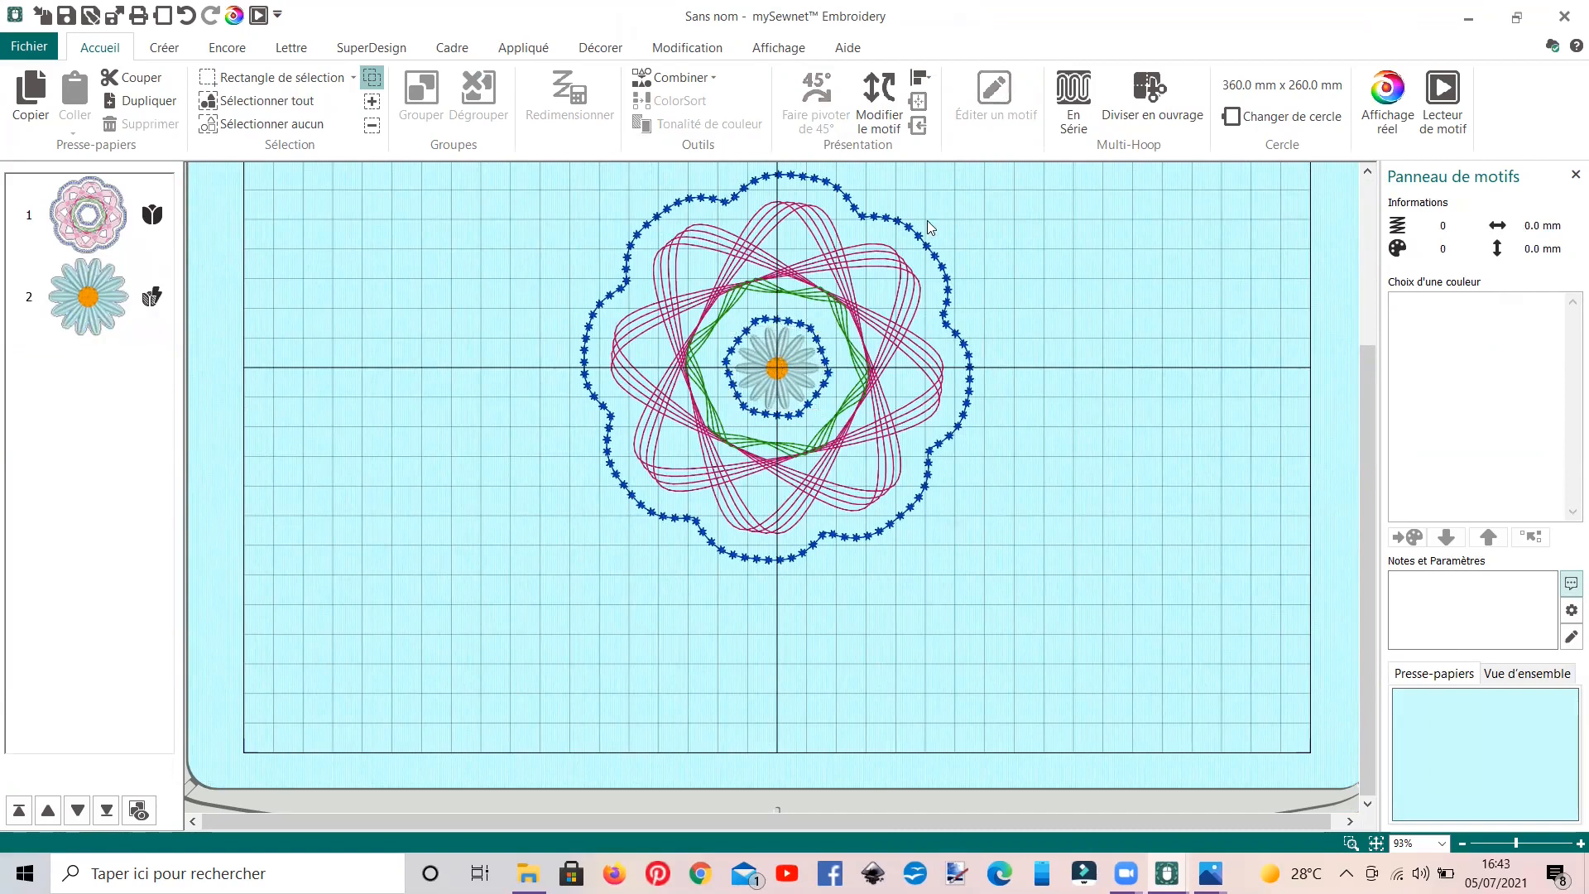
scroll(403, 370, "up", 1)
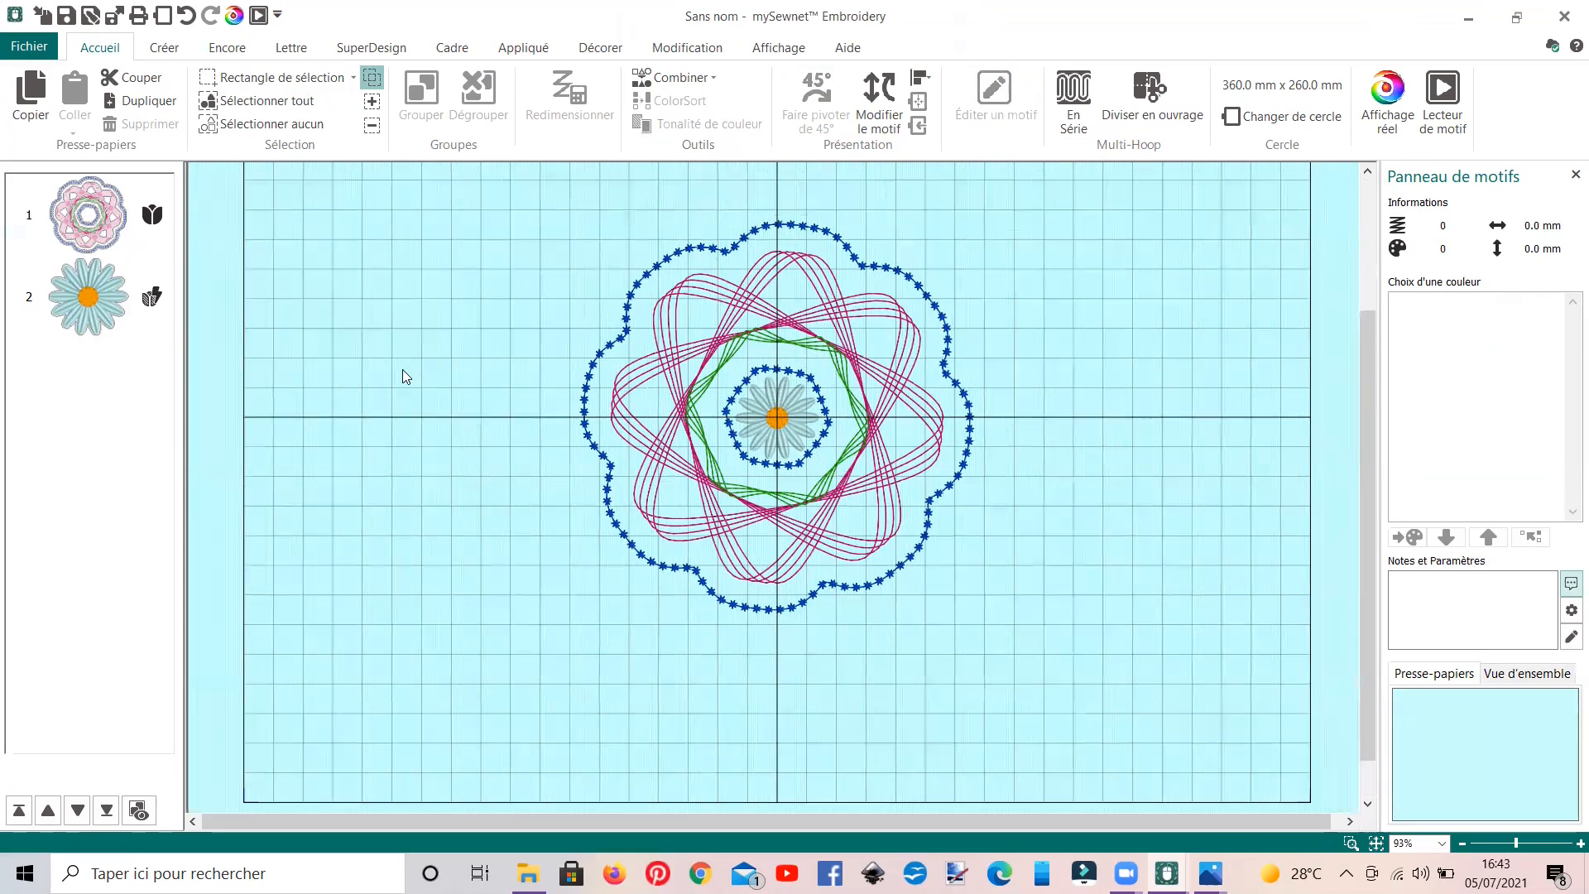
left_click(77, 232)
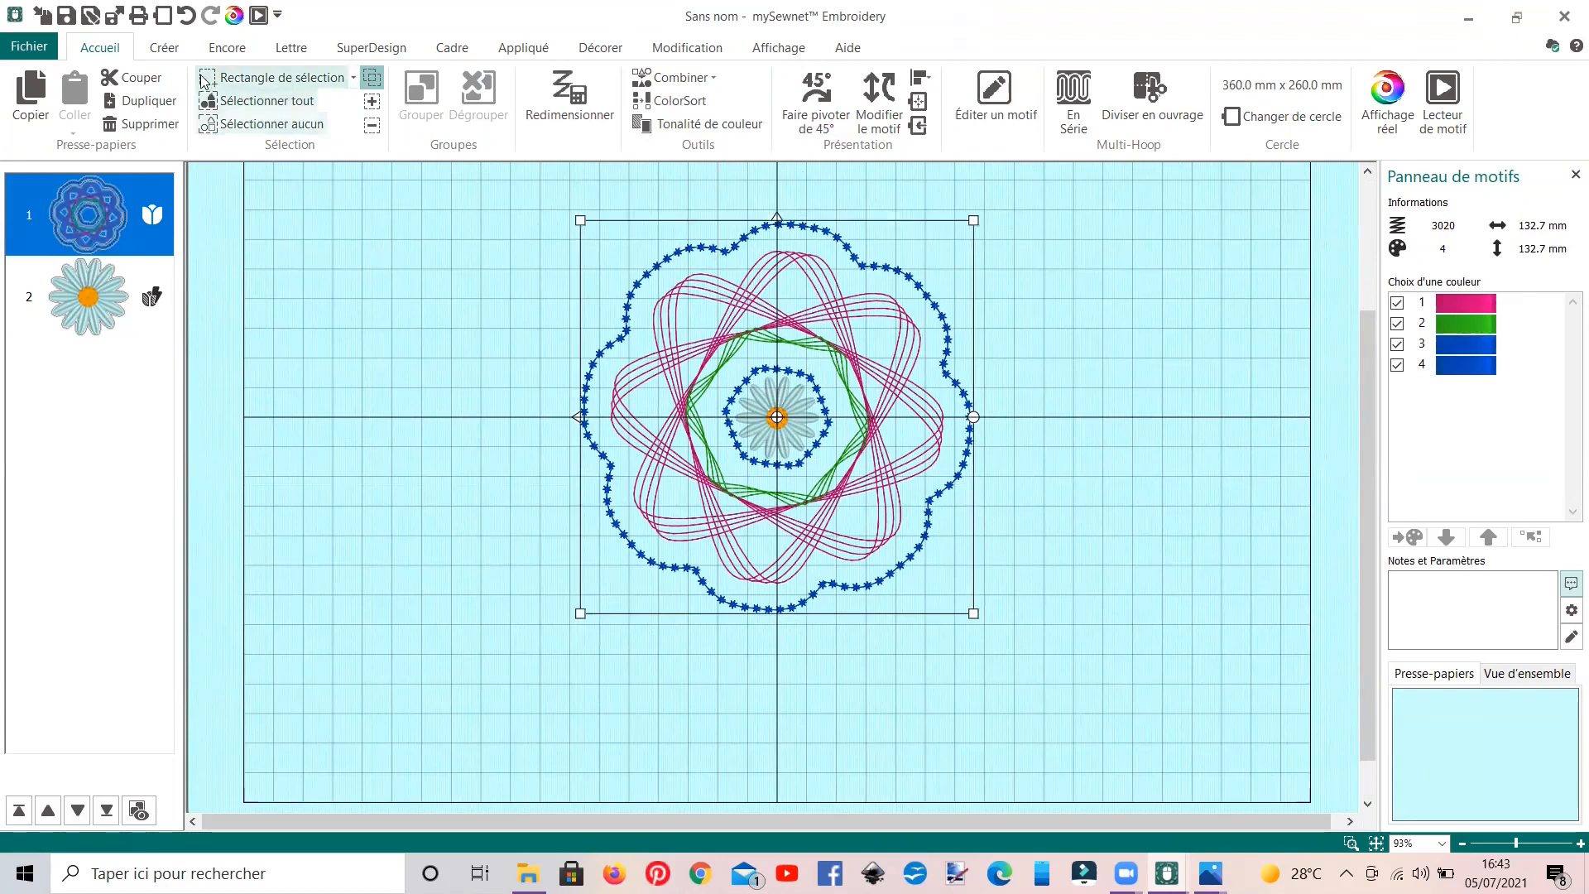
left_click(164, 48)
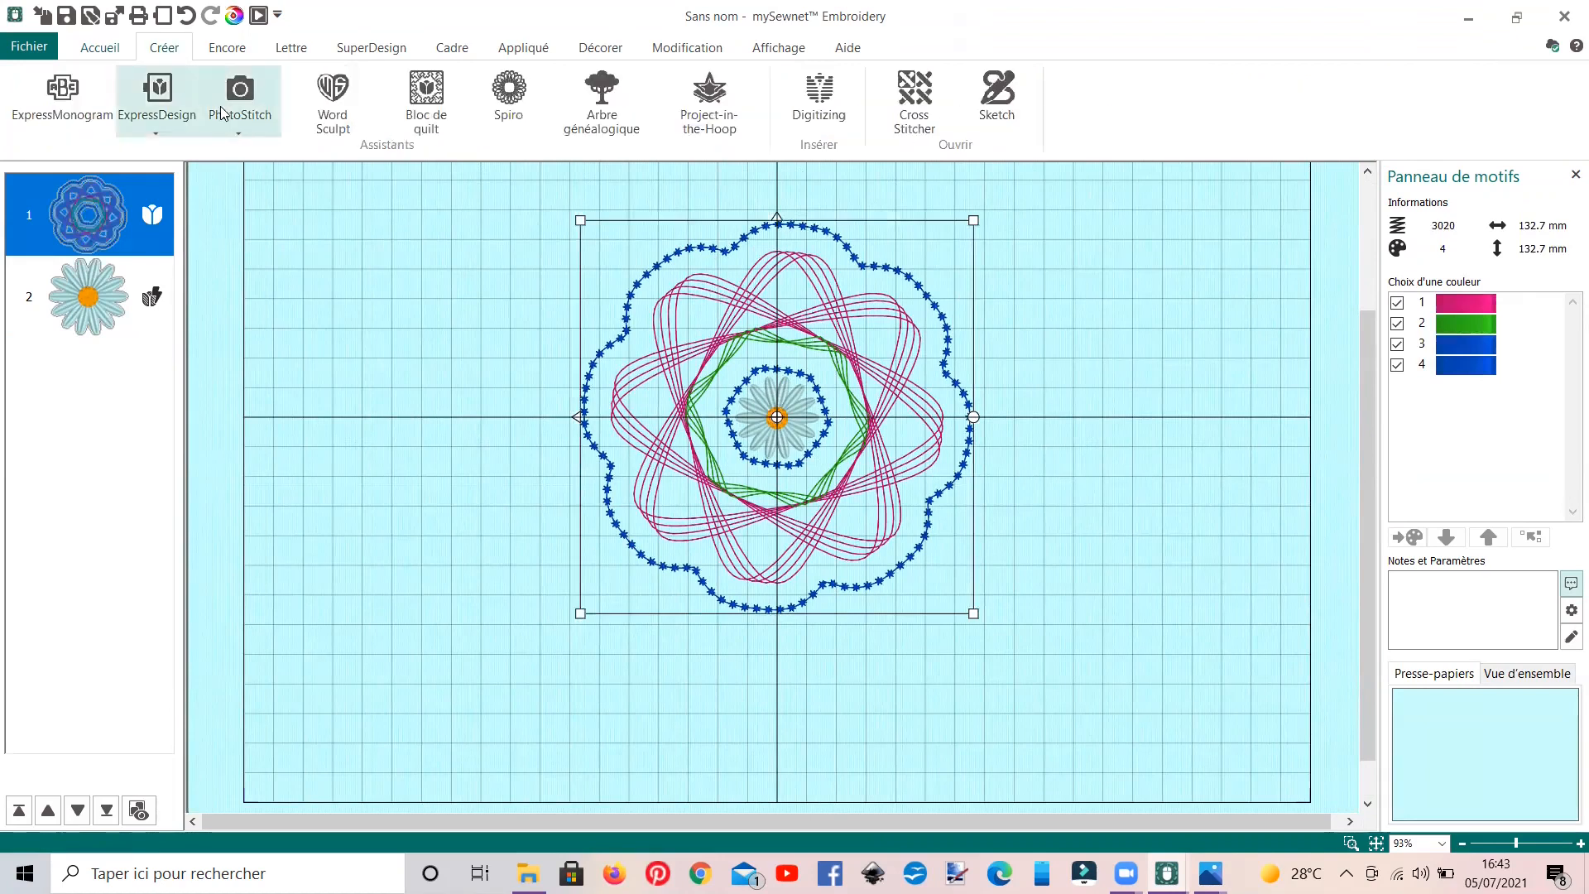
left_click(496, 117)
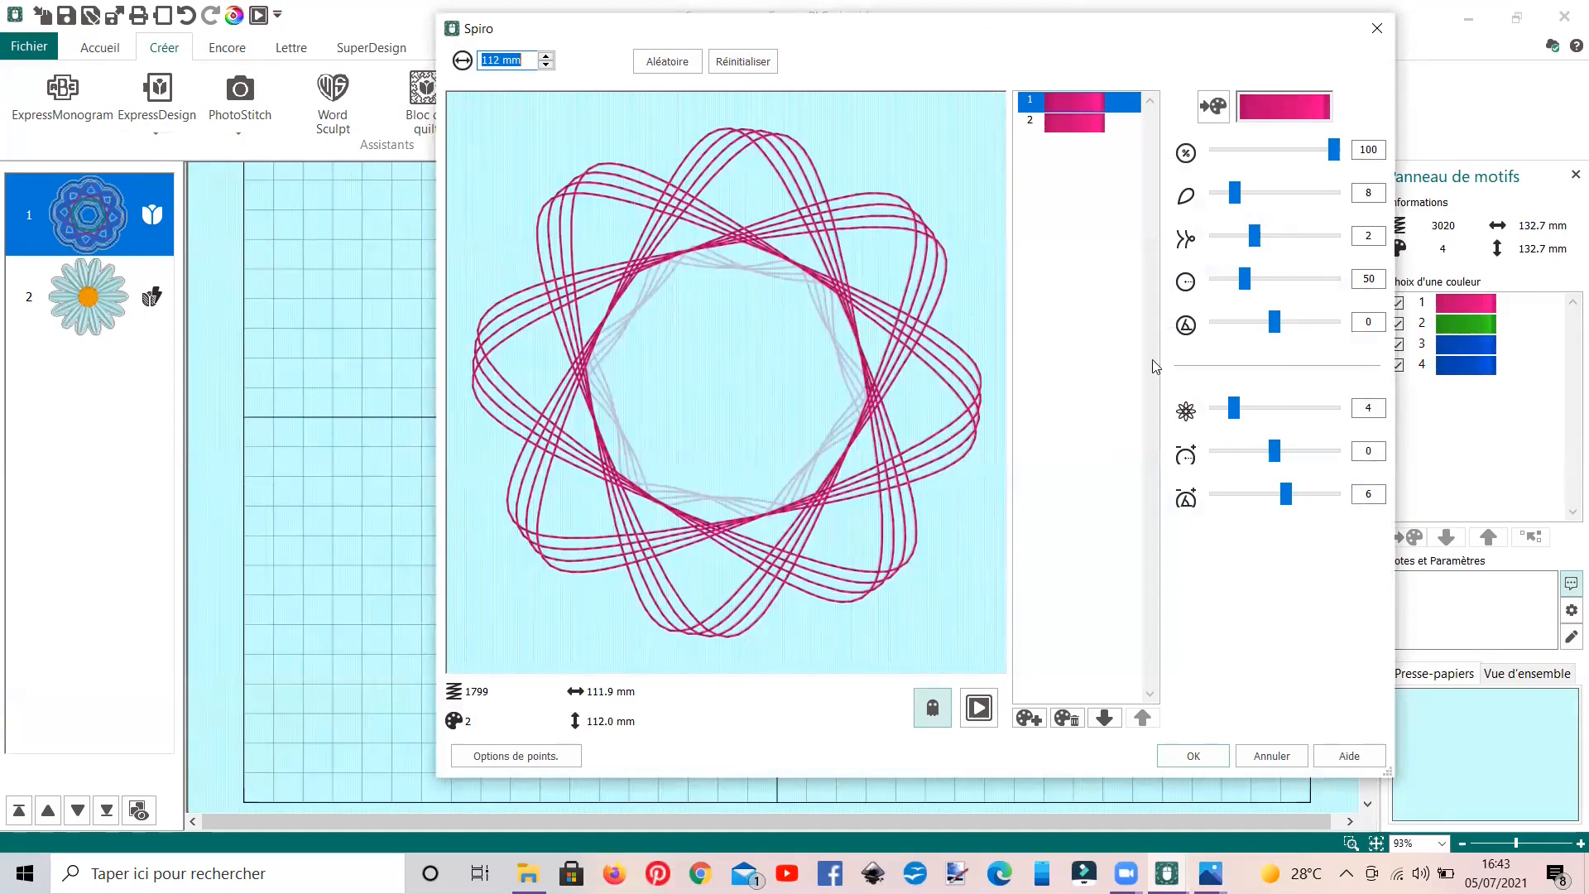
left_click(1377, 29)
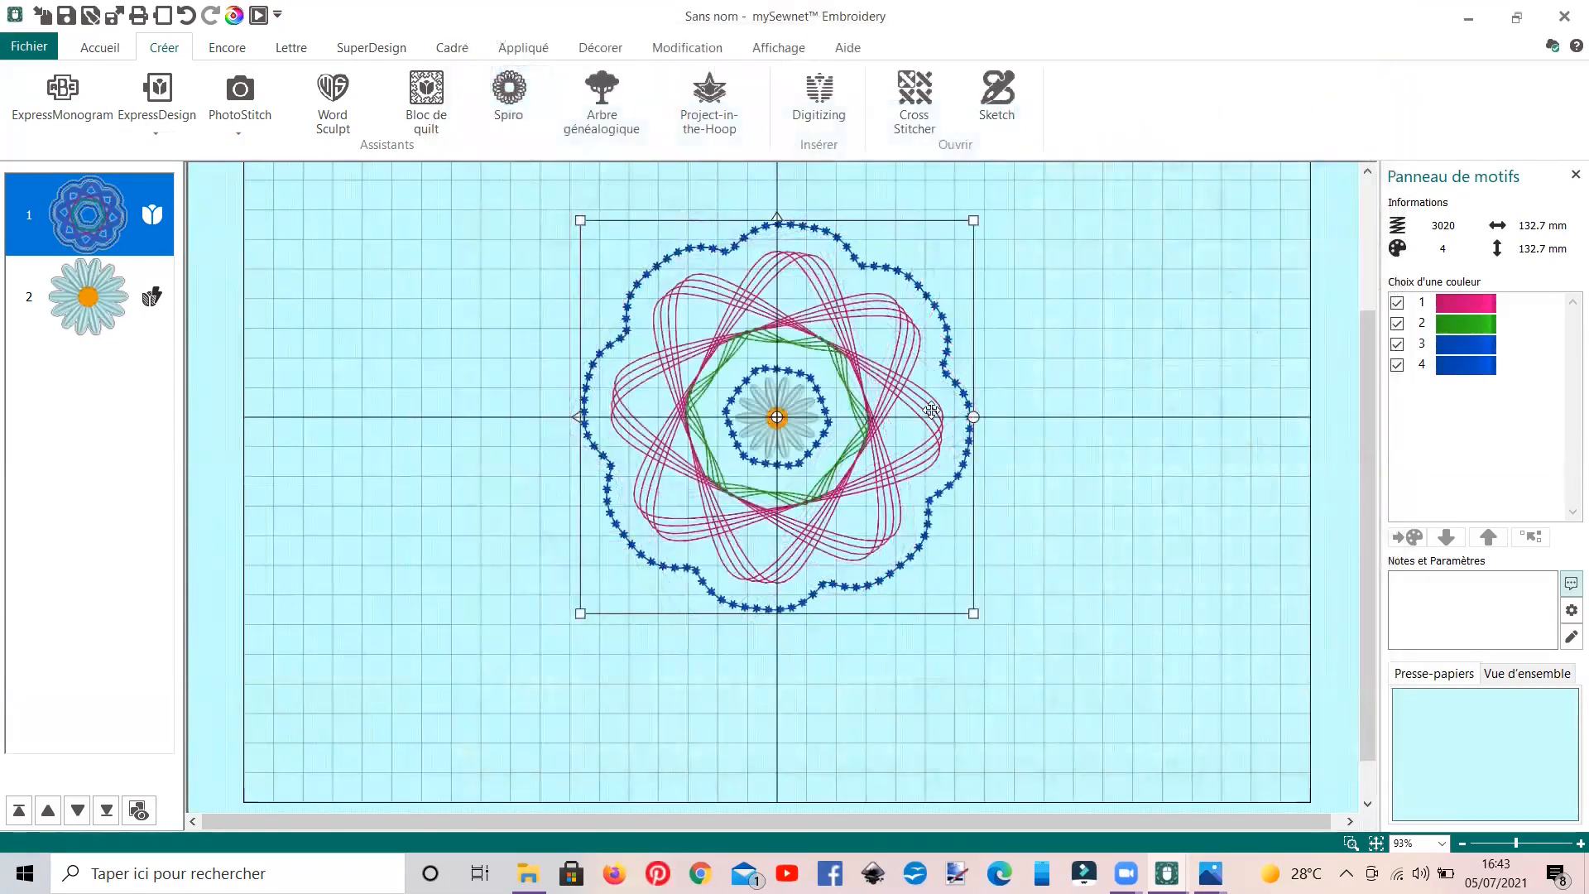
- Select both the bordered spiro and the daisy, move them together to the upper-left area of the hoop, and deselect them
left_click(100, 47)
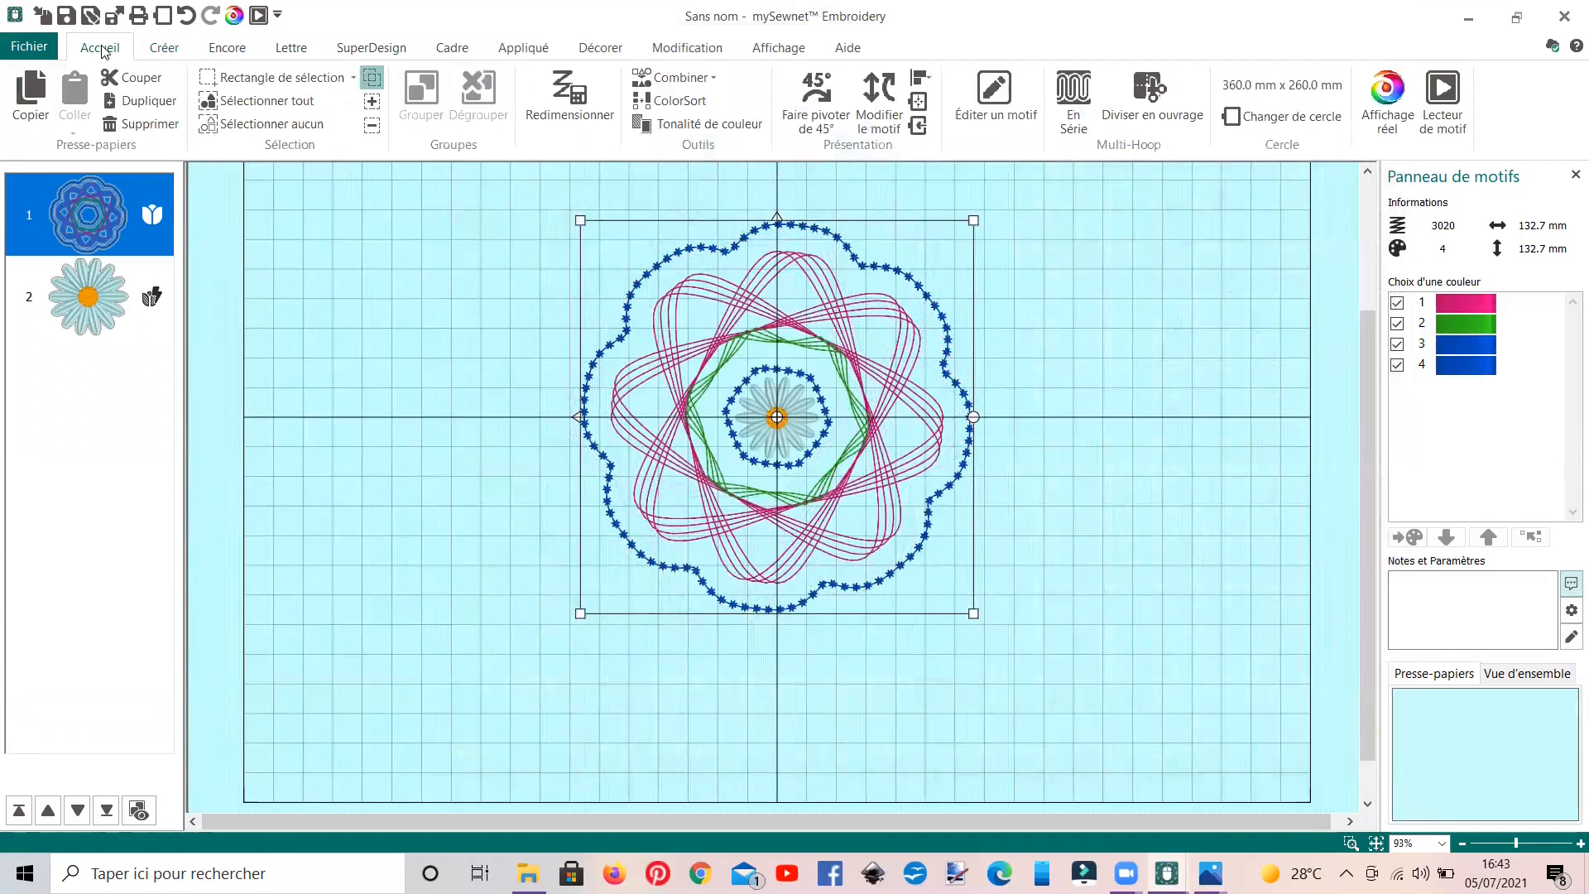
left_click(265, 100)
left_click_drag(773, 518, 444, 479)
left_click(964, 615)
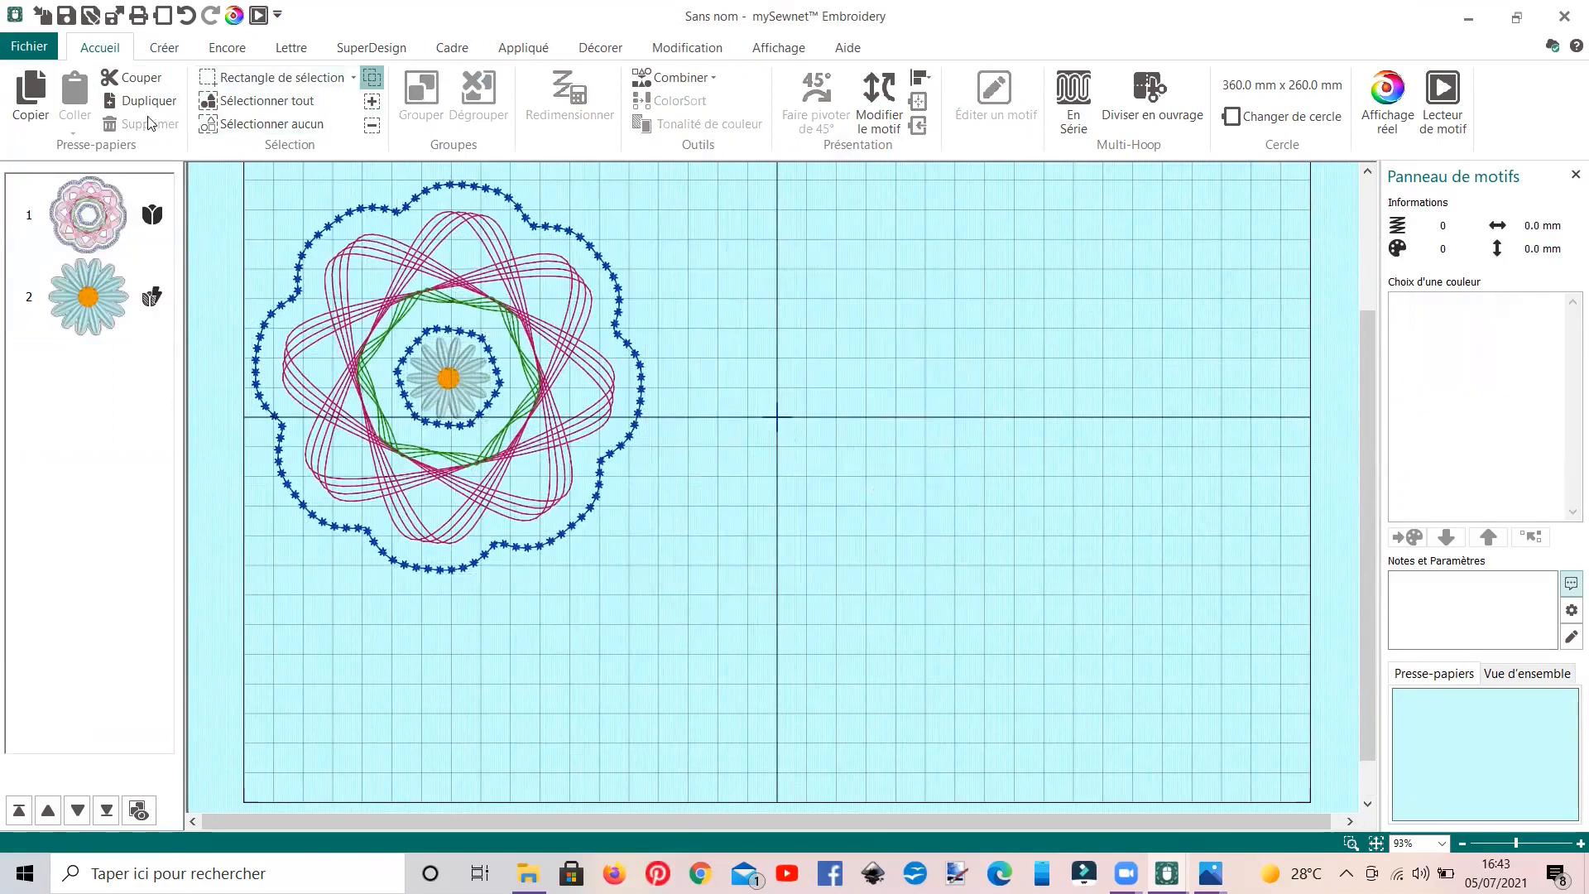
- Start a new Spiro design and set its first colour line to 9 petals with a curve value of 94
left_click(165, 50)
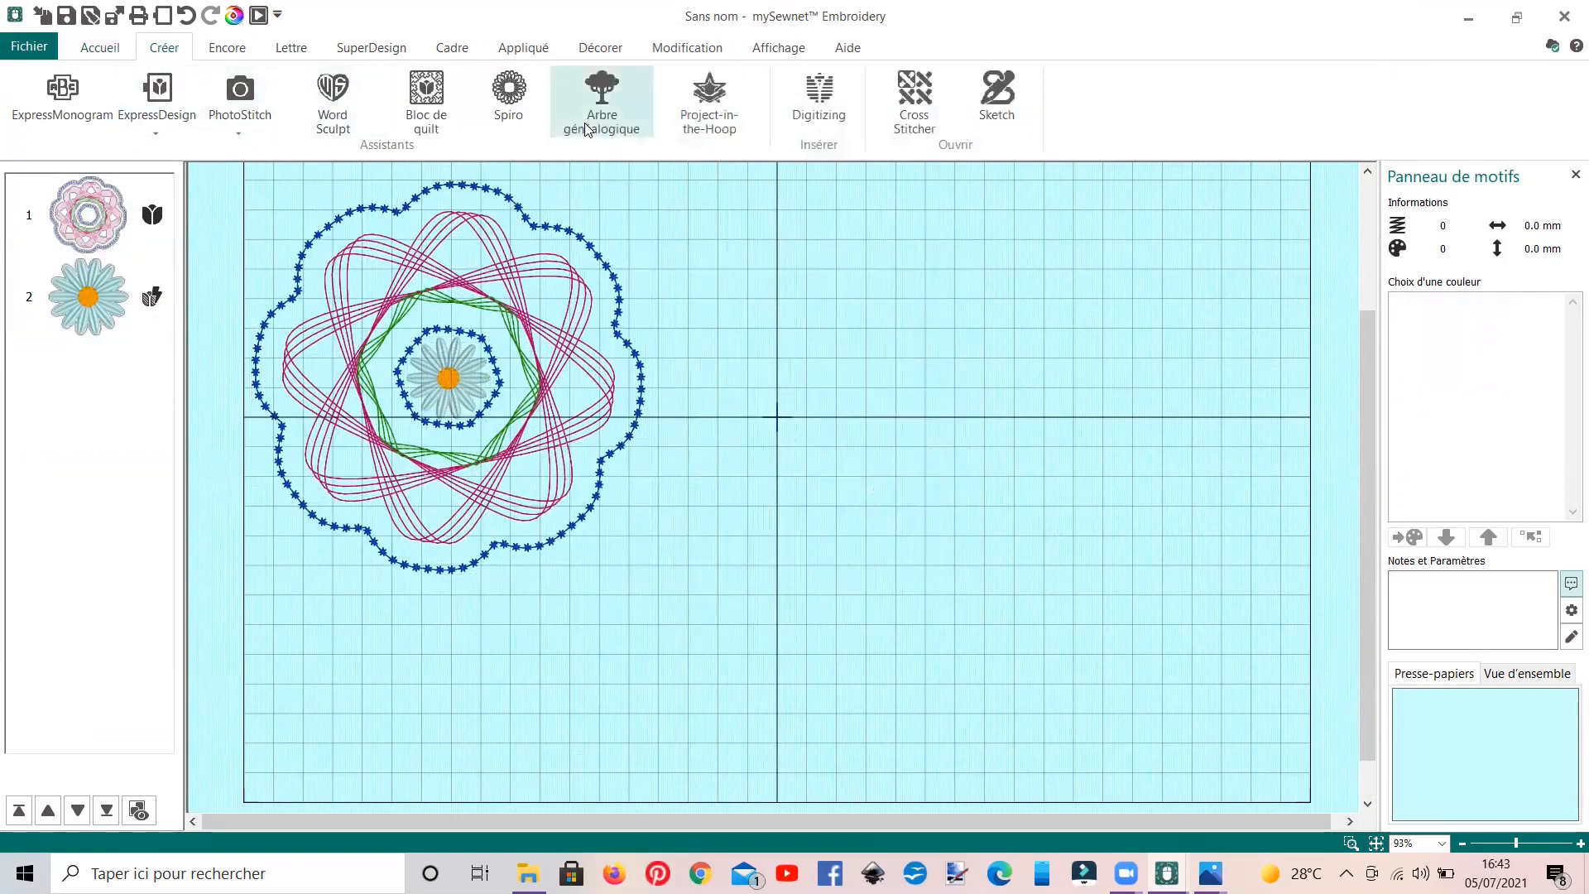
left_click(509, 91)
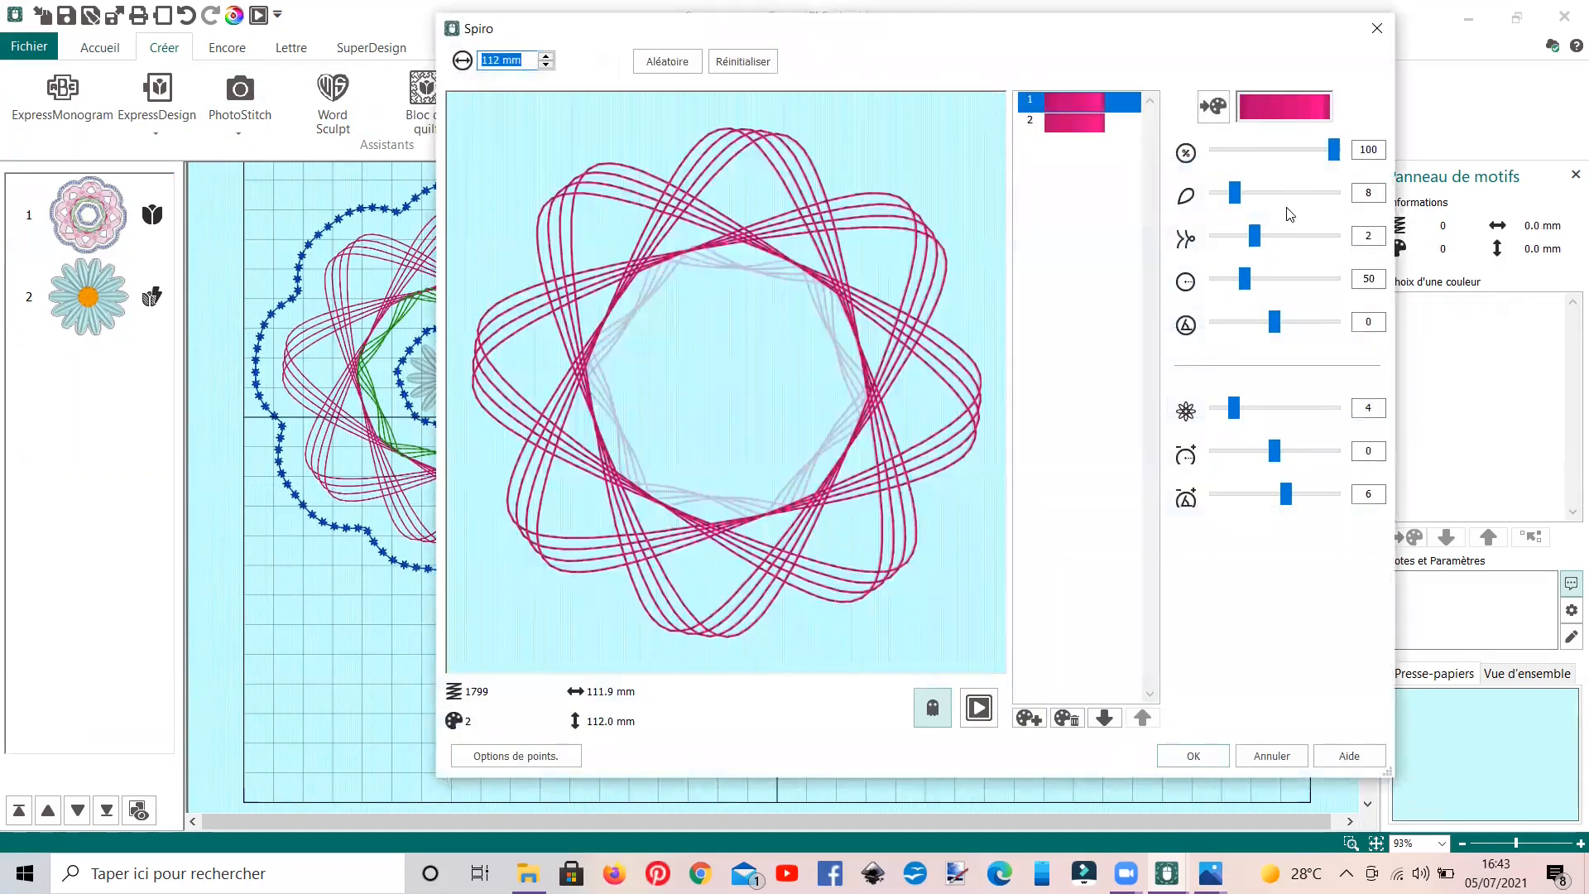
left_click_drag(1234, 192, 1244, 226)
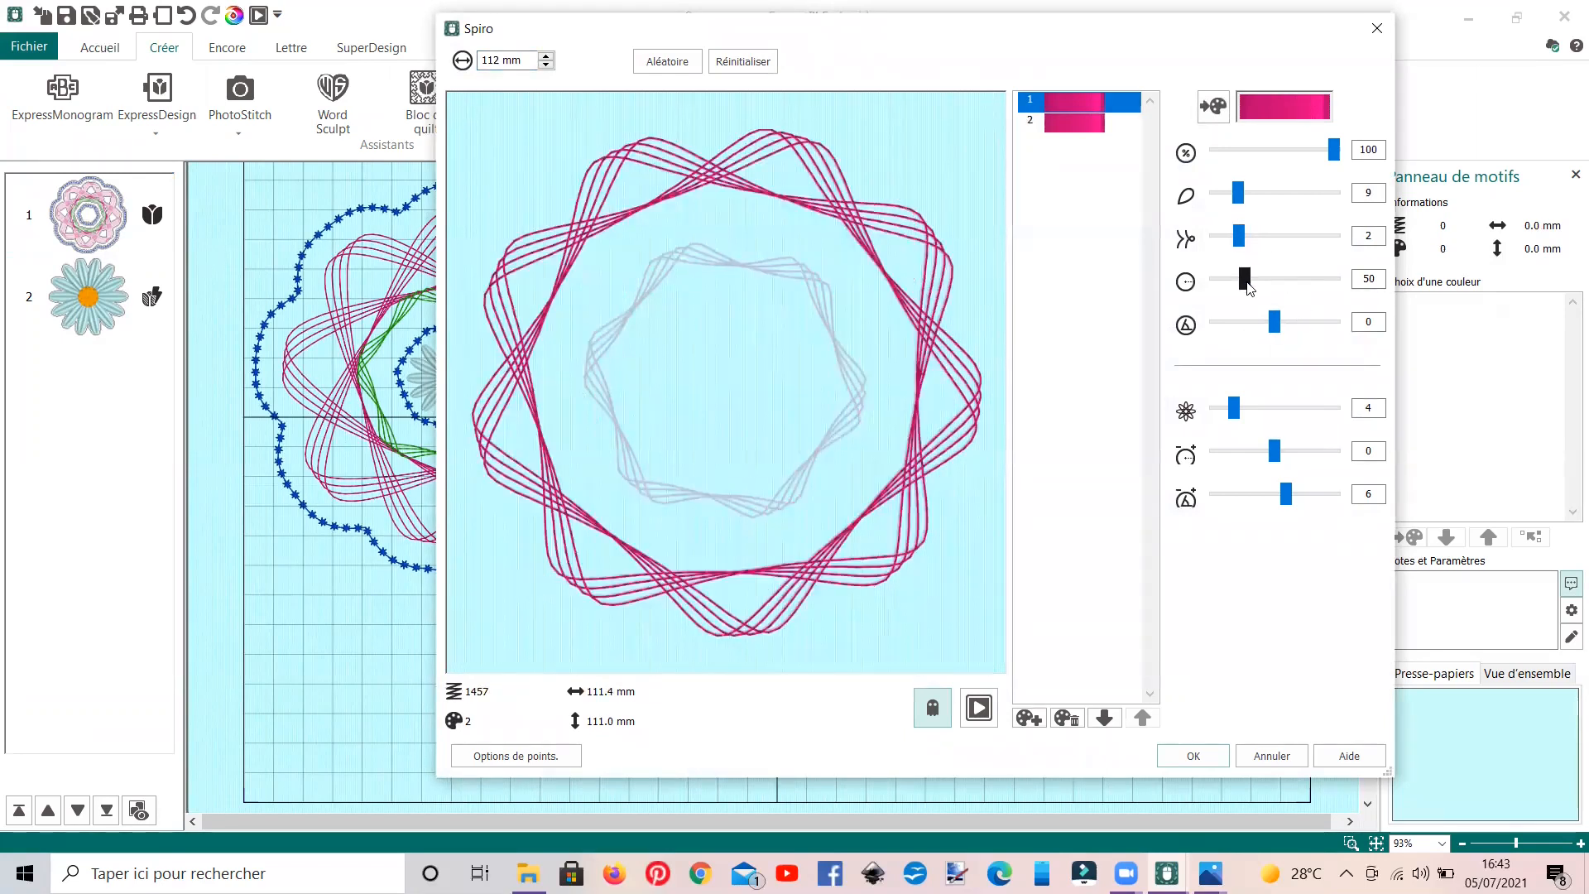
mouse_move(1250, 288)
left_mouse_down()
mouse_move(1296, 299)
mouse_move(1258, 310)
mouse_move(1274, 303)
left_mouse_up()
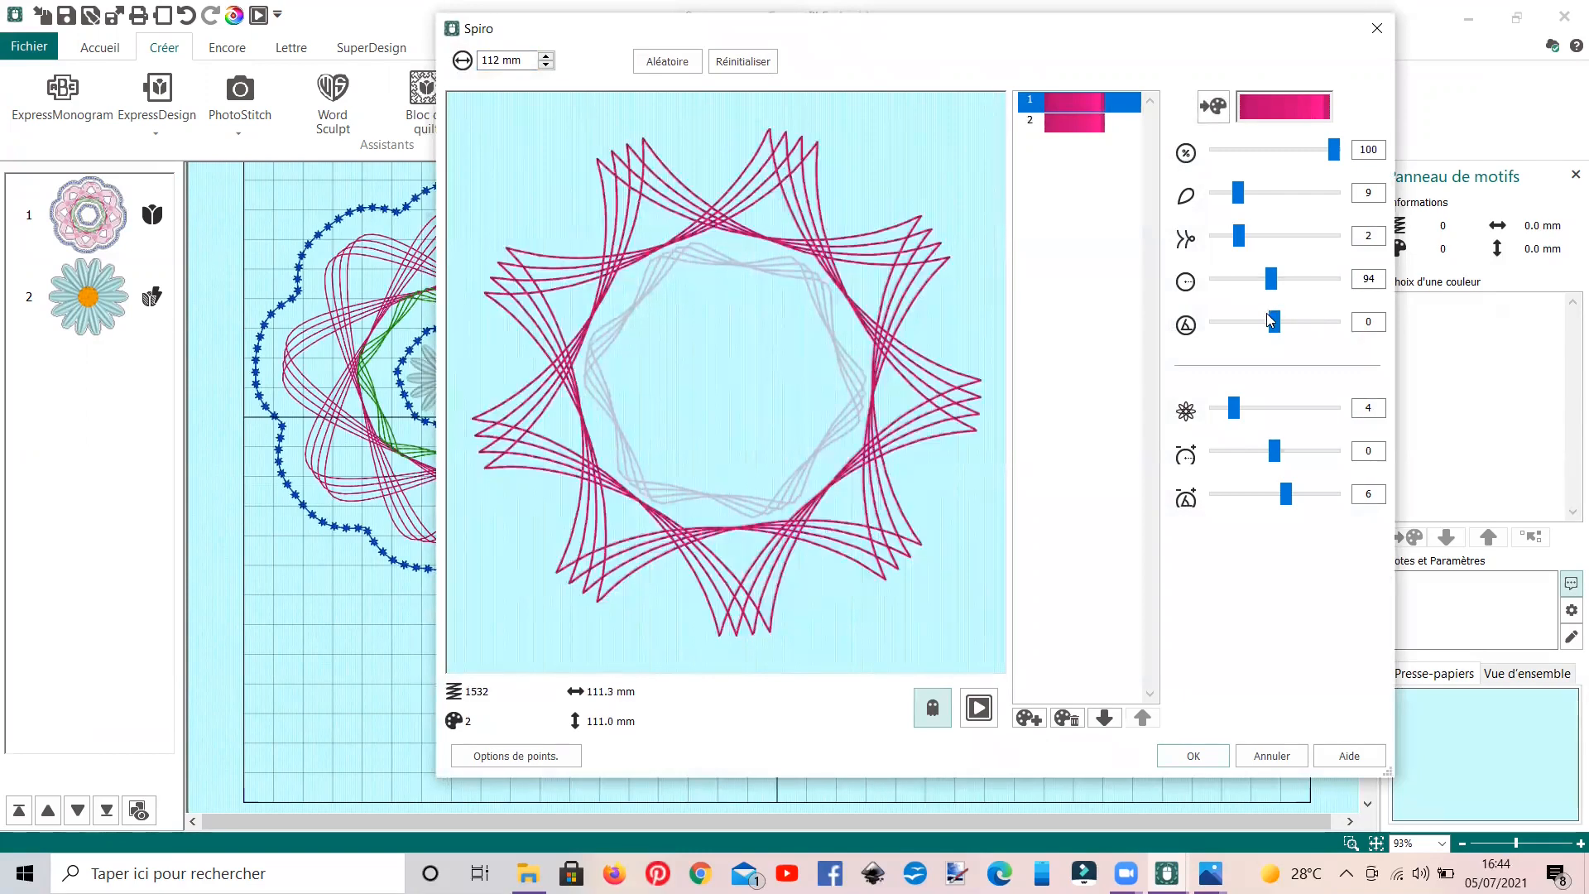
- Delete the spiro's second colour line and set the remaining line's rotation to -32
left_click(1096, 126)
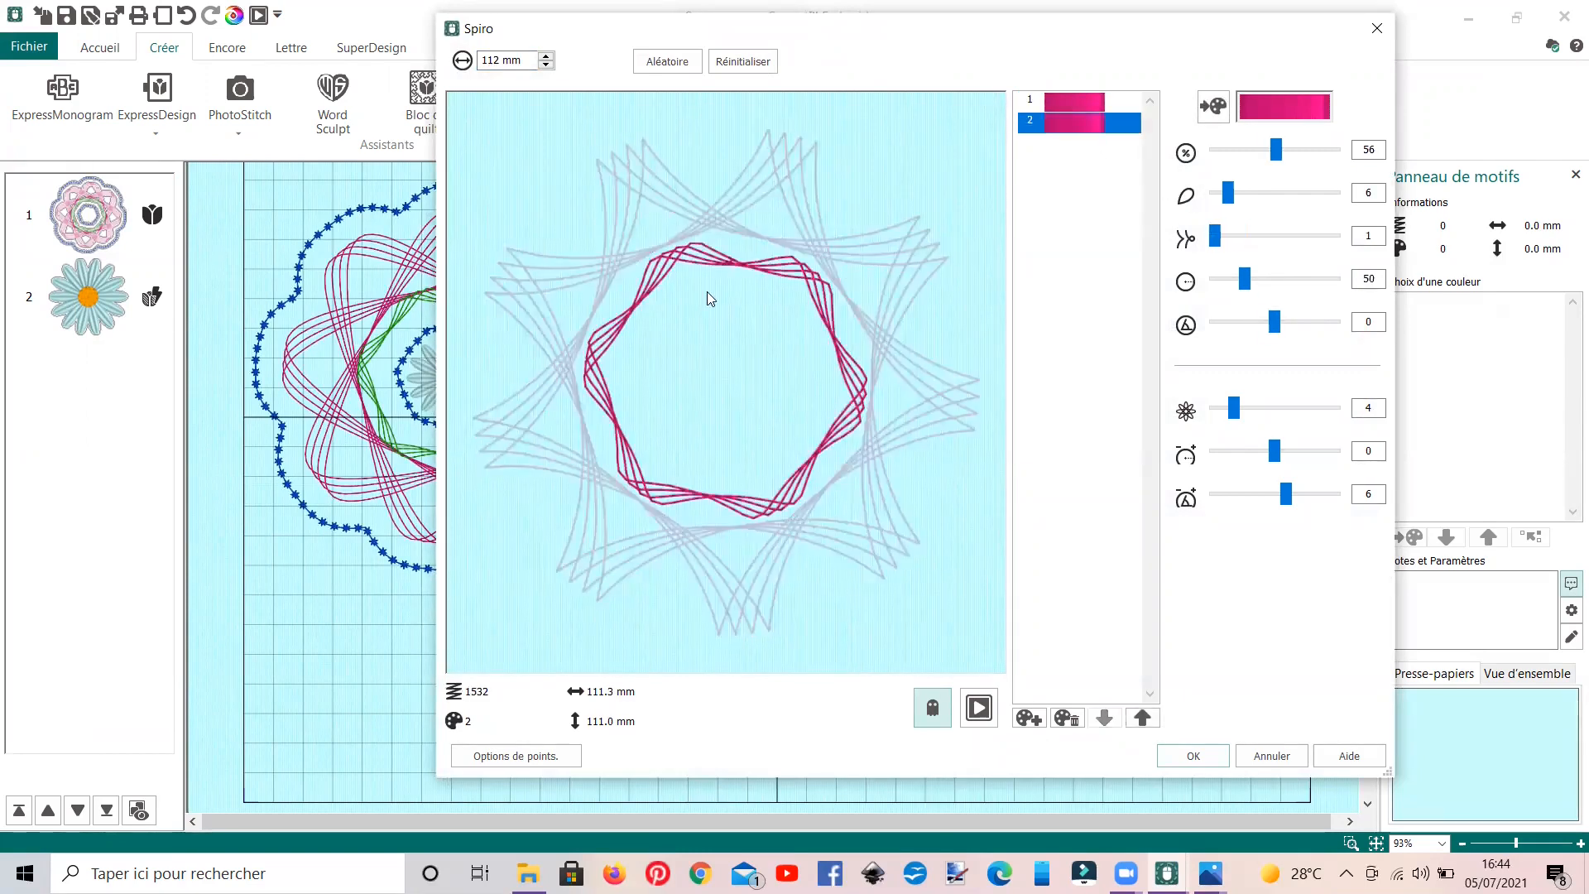
left_click(1064, 718)
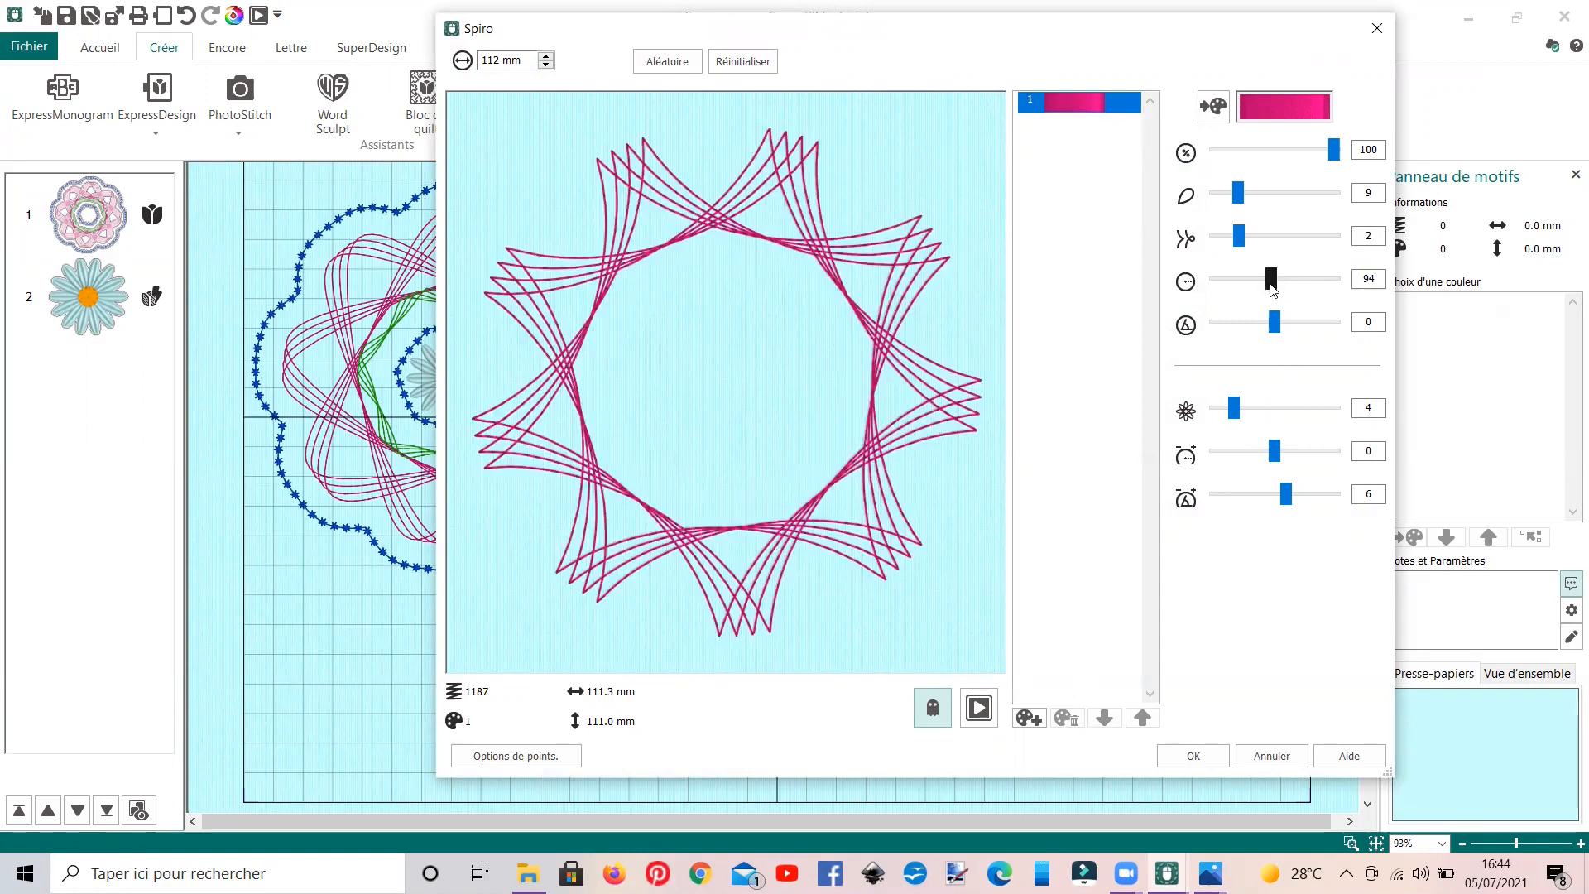
left_click_drag(1277, 324, 1218, 331)
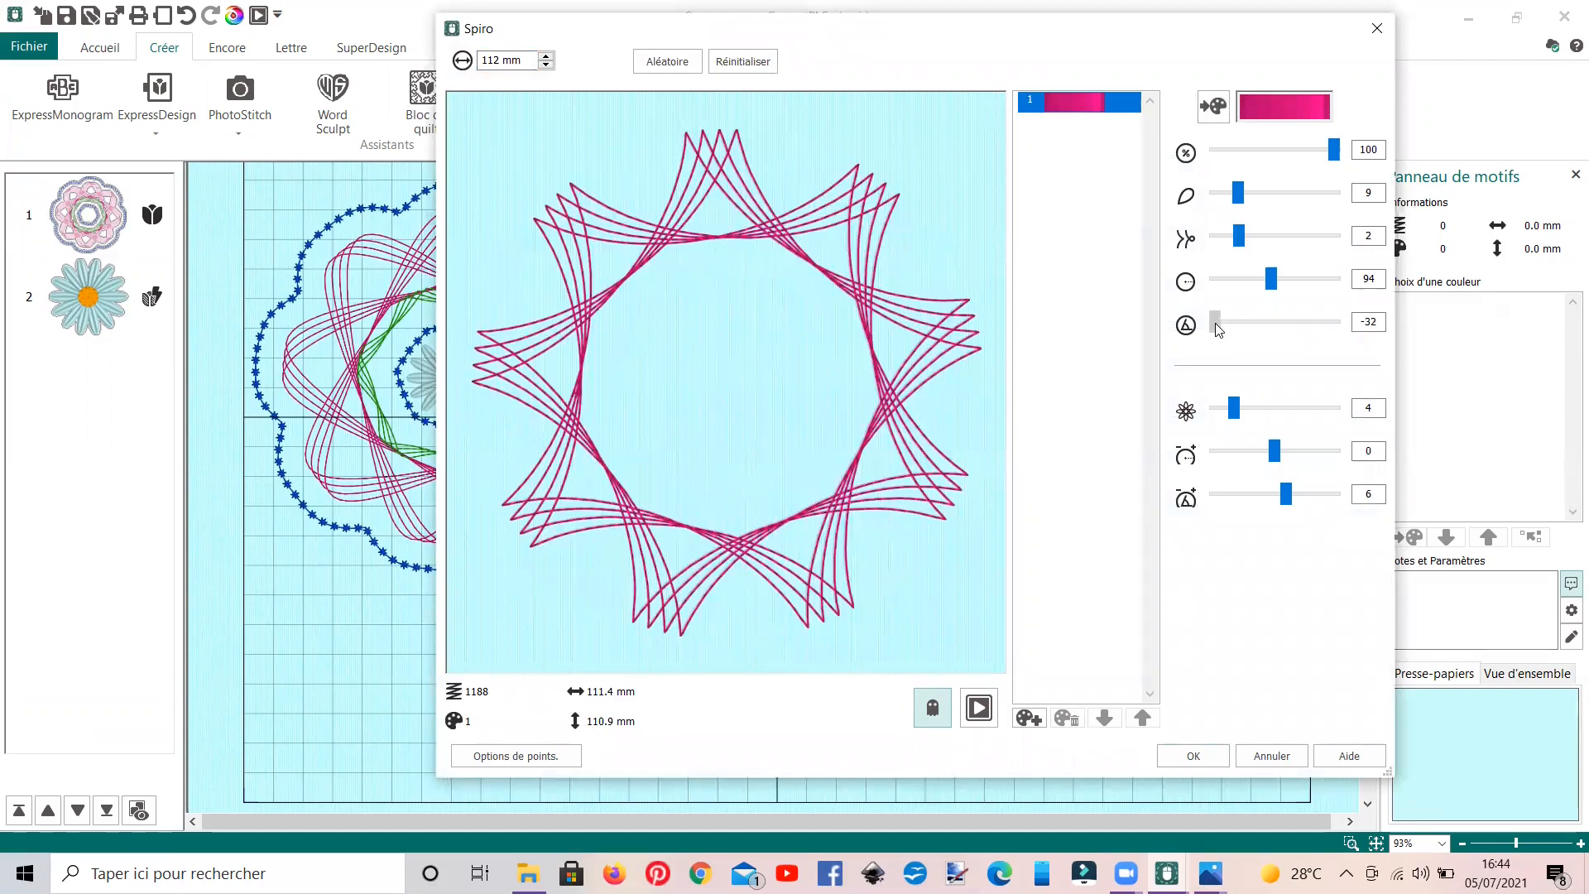
- Simplify the spiro line to 6 petals, 1 crossing, curve 36, rotation -25 and a single repeat
left_click_drag(1275, 284, 1231, 201)
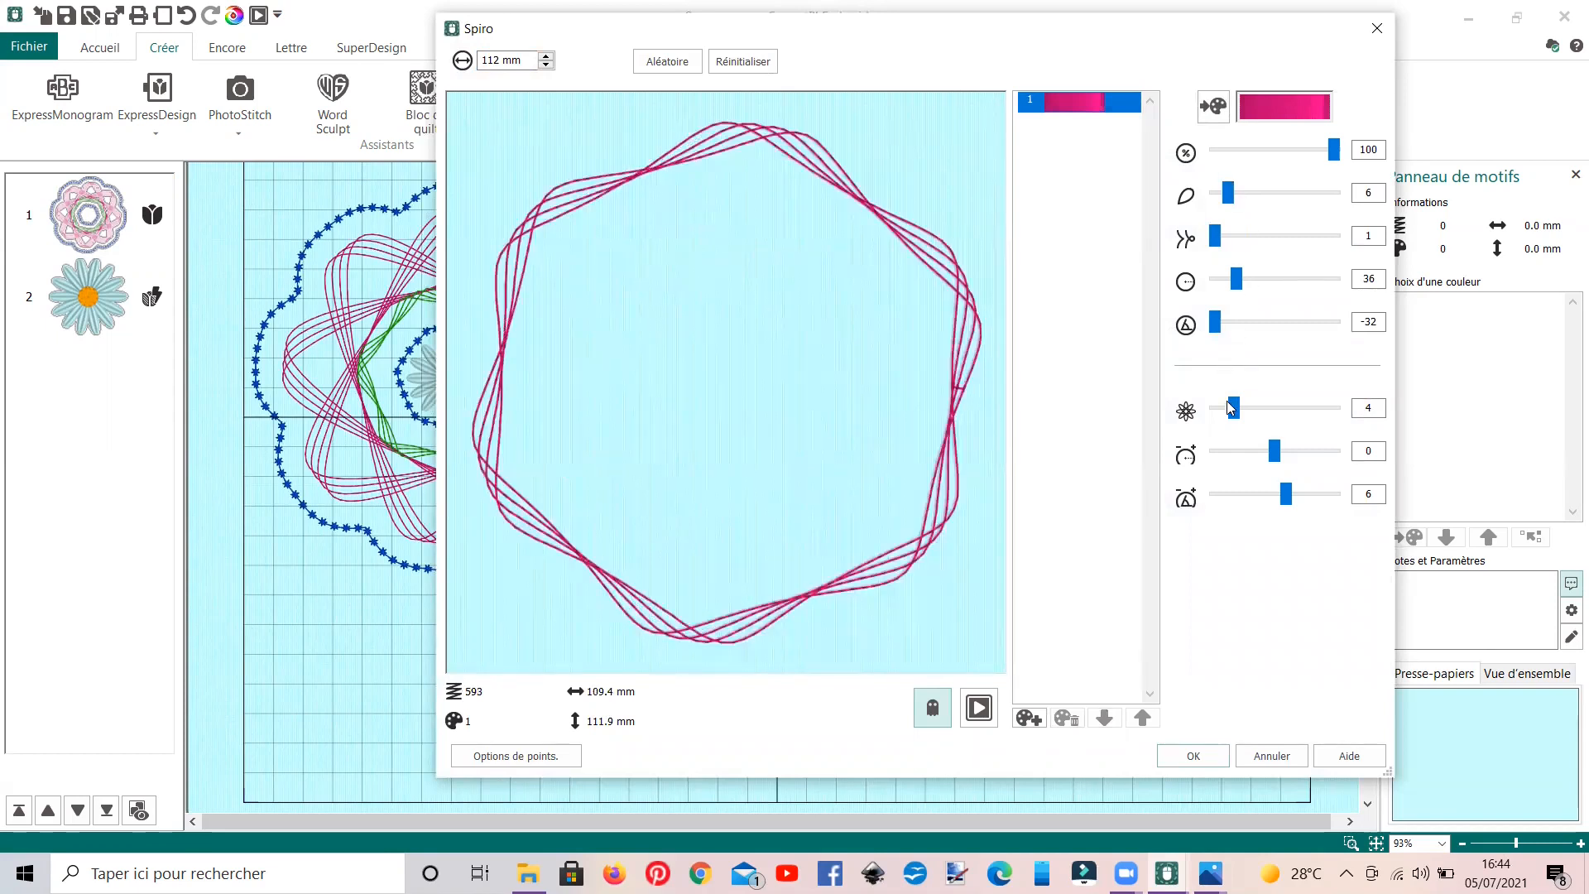
left_click_drag(1233, 411, 1211, 416)
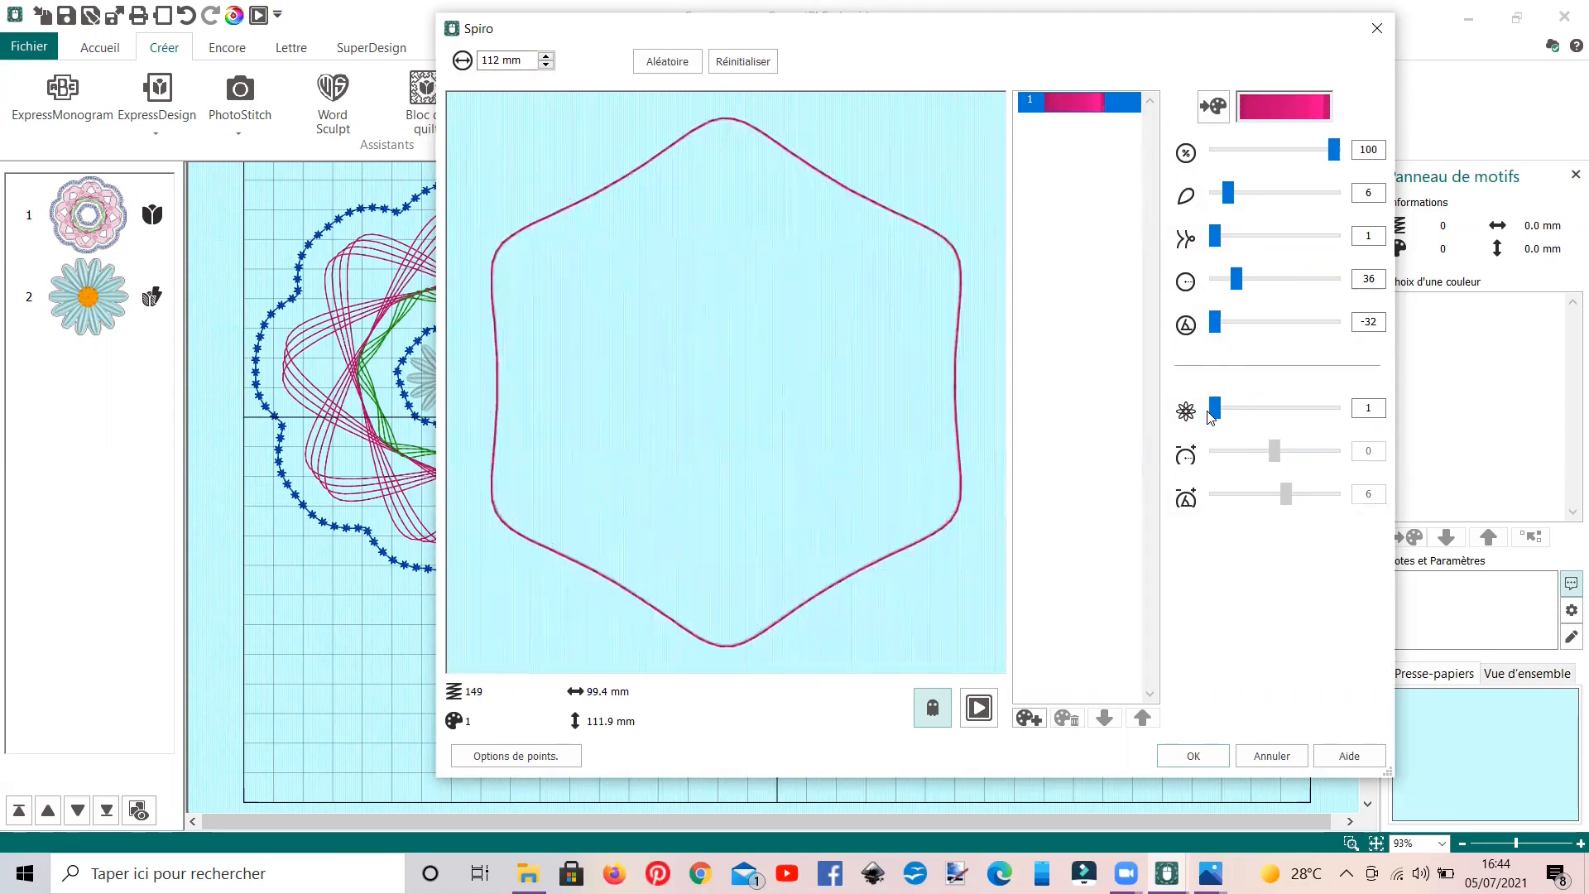
left_click_drag(1214, 323, 1230, 334)
left_click_drag(1223, 239, 1222, 238)
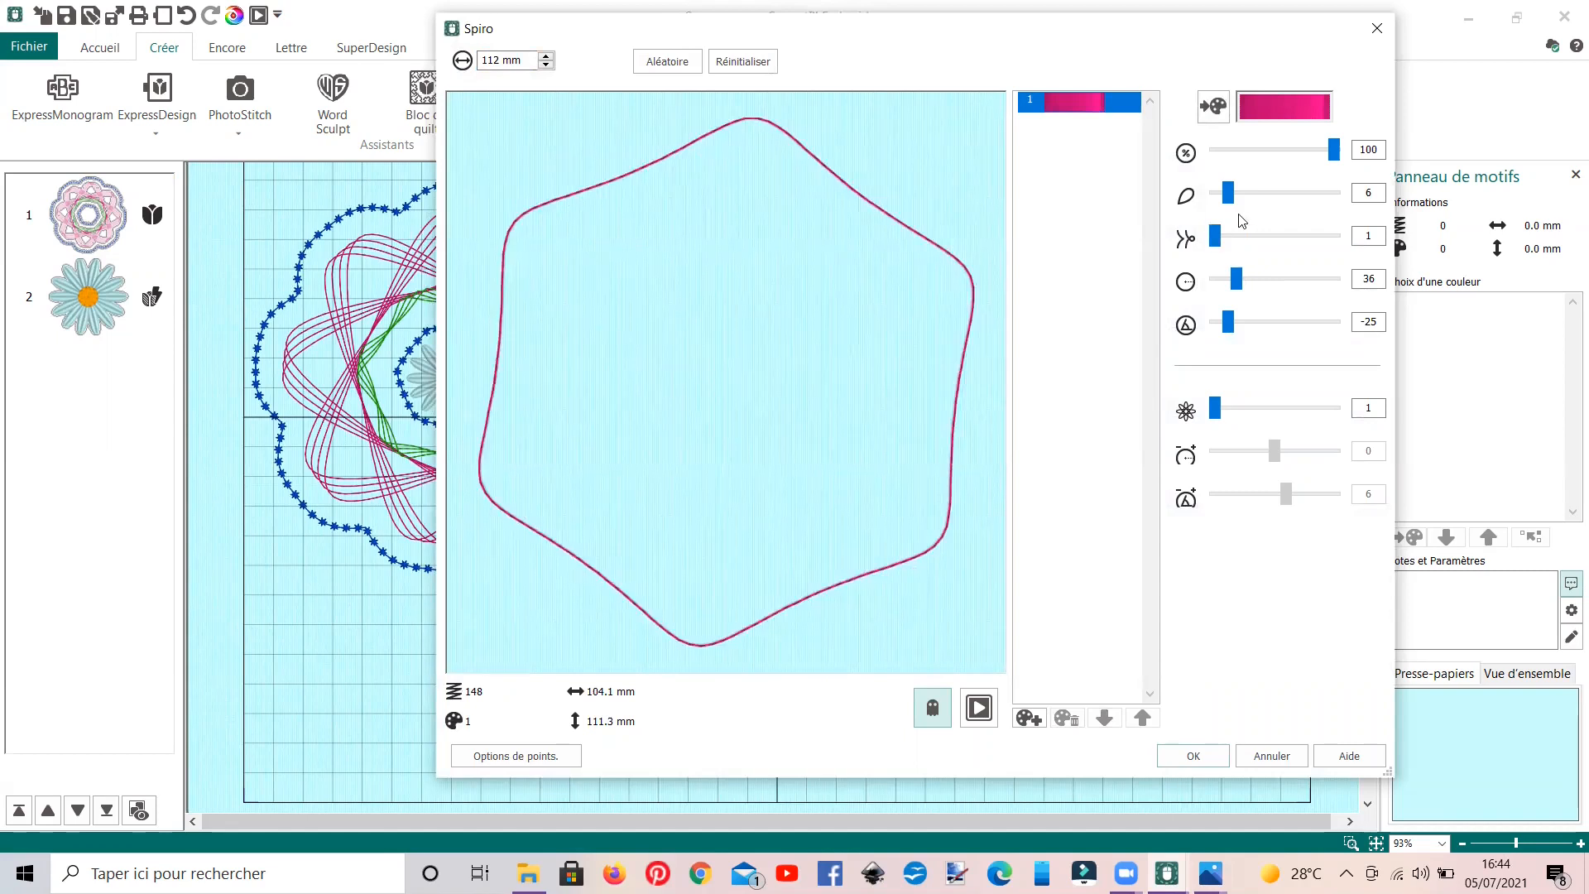
- Set the spiro line to 10 petals with a crossing value of 2
left_click_drag(1233, 203, 1246, 203)
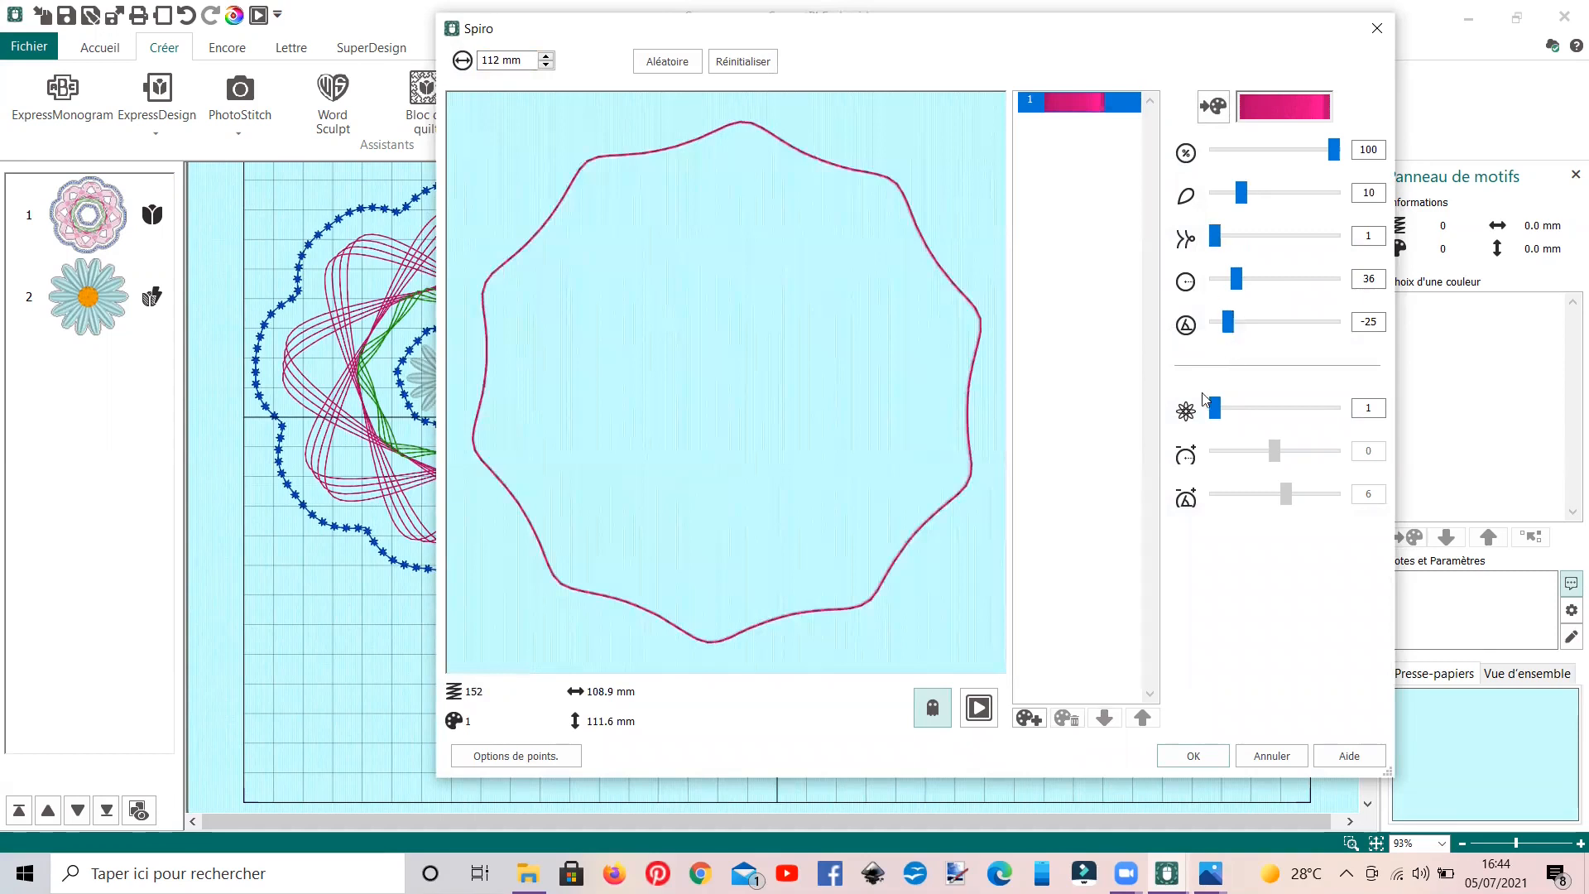
mouse_move(1215, 413)
left_mouse_down()
mouse_move(1235, 406)
mouse_move(1215, 411)
left_mouse_up()
left_click_drag(1242, 197, 1241, 199)
left_click_drag(1214, 241, 1234, 250)
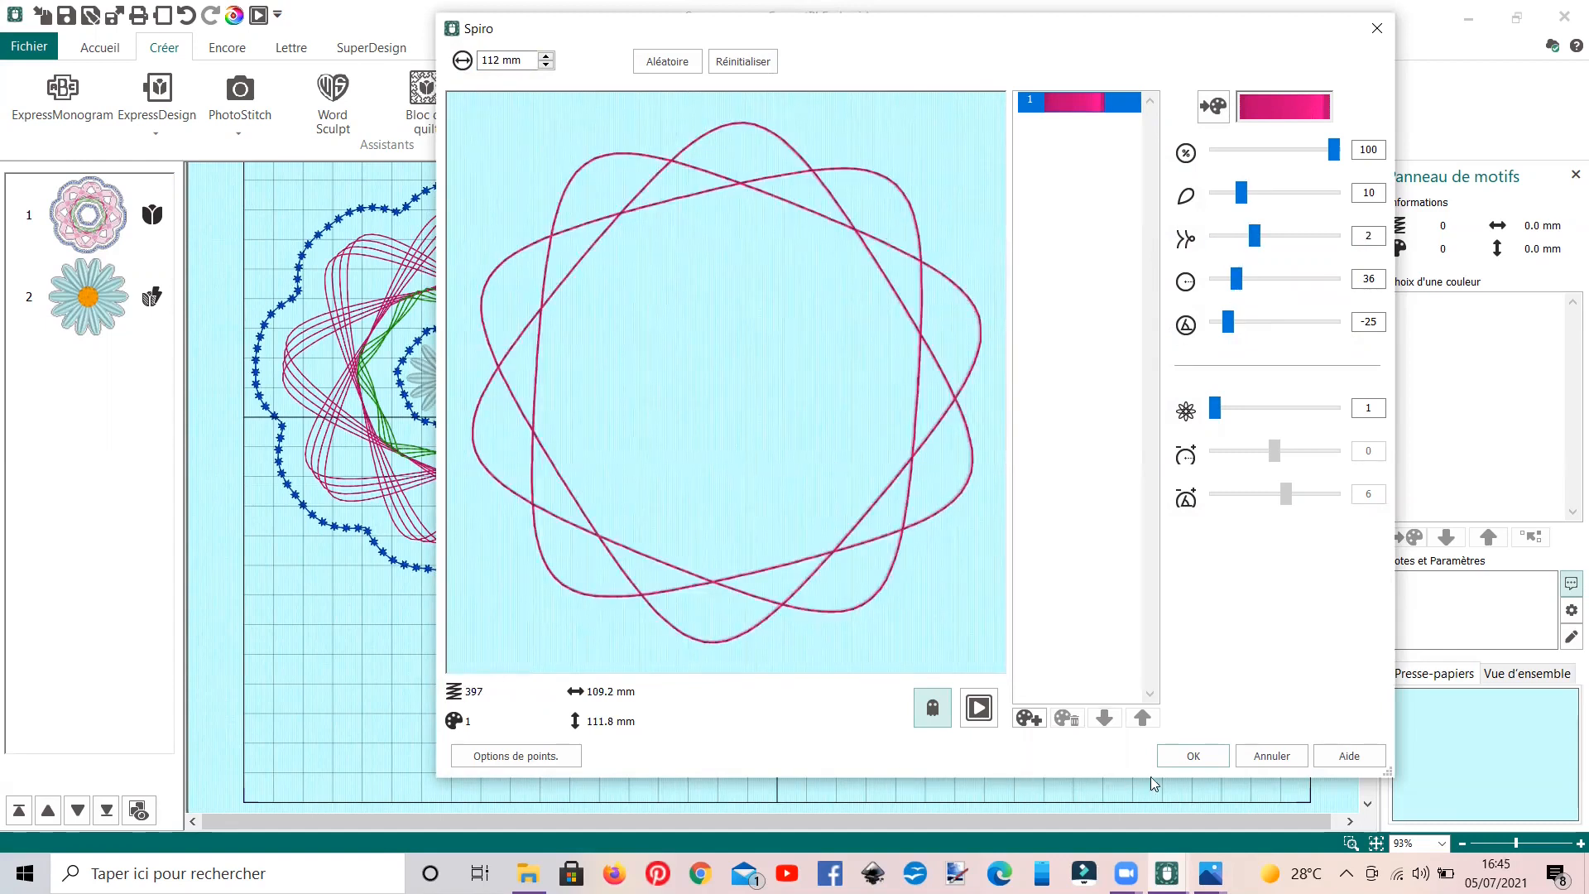
- Insert the single-line spiro into the hoop and place it to the right of the daisy design
left_click(1182, 758)
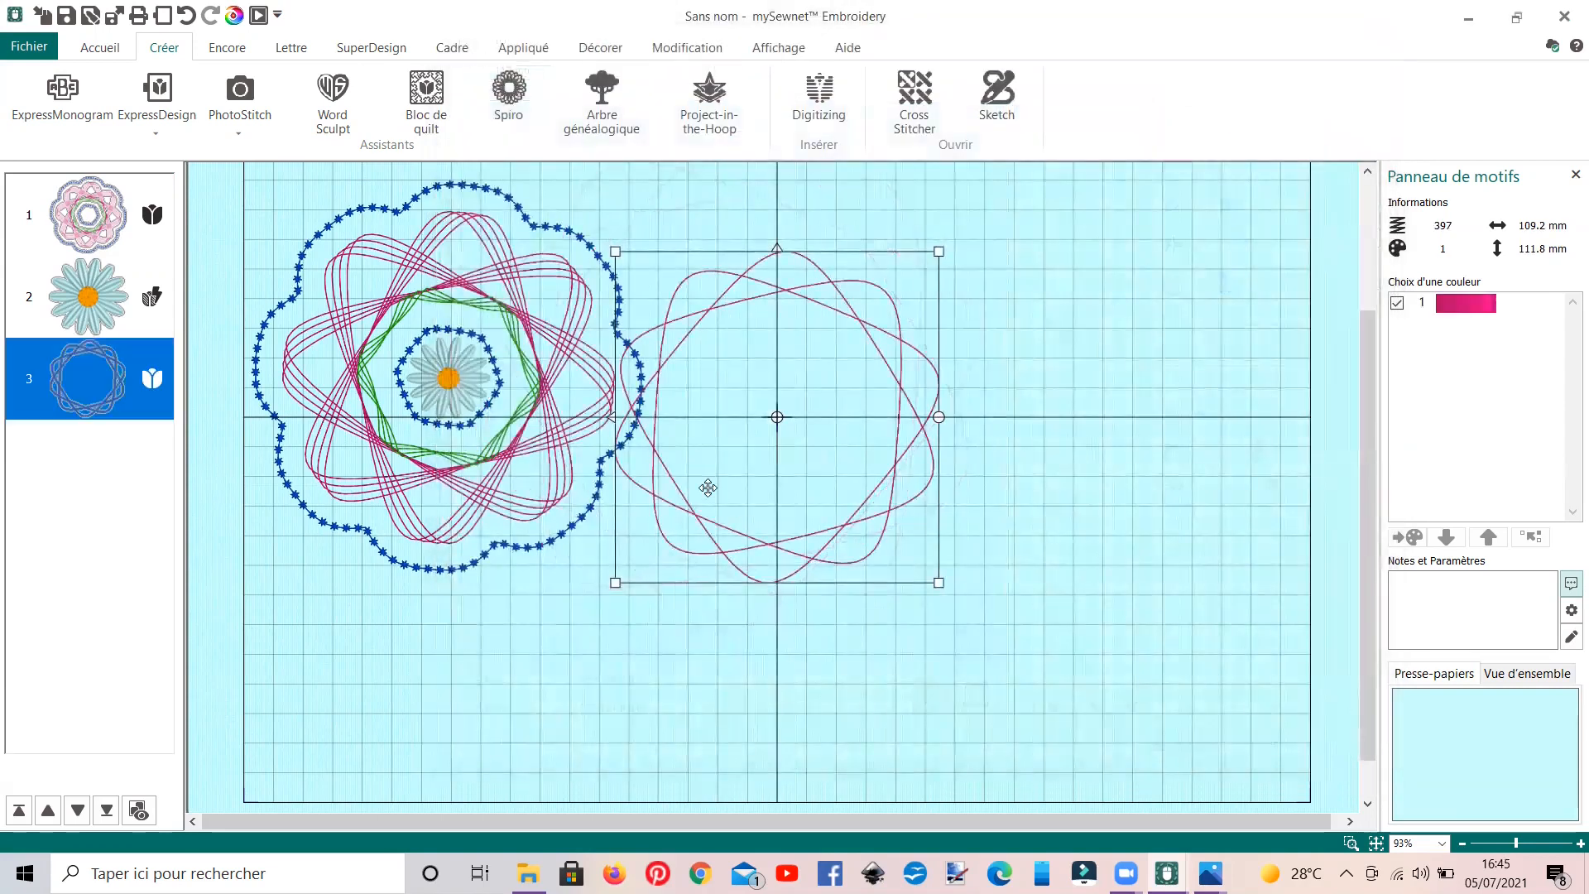
left_click_drag(760, 509, 901, 504)
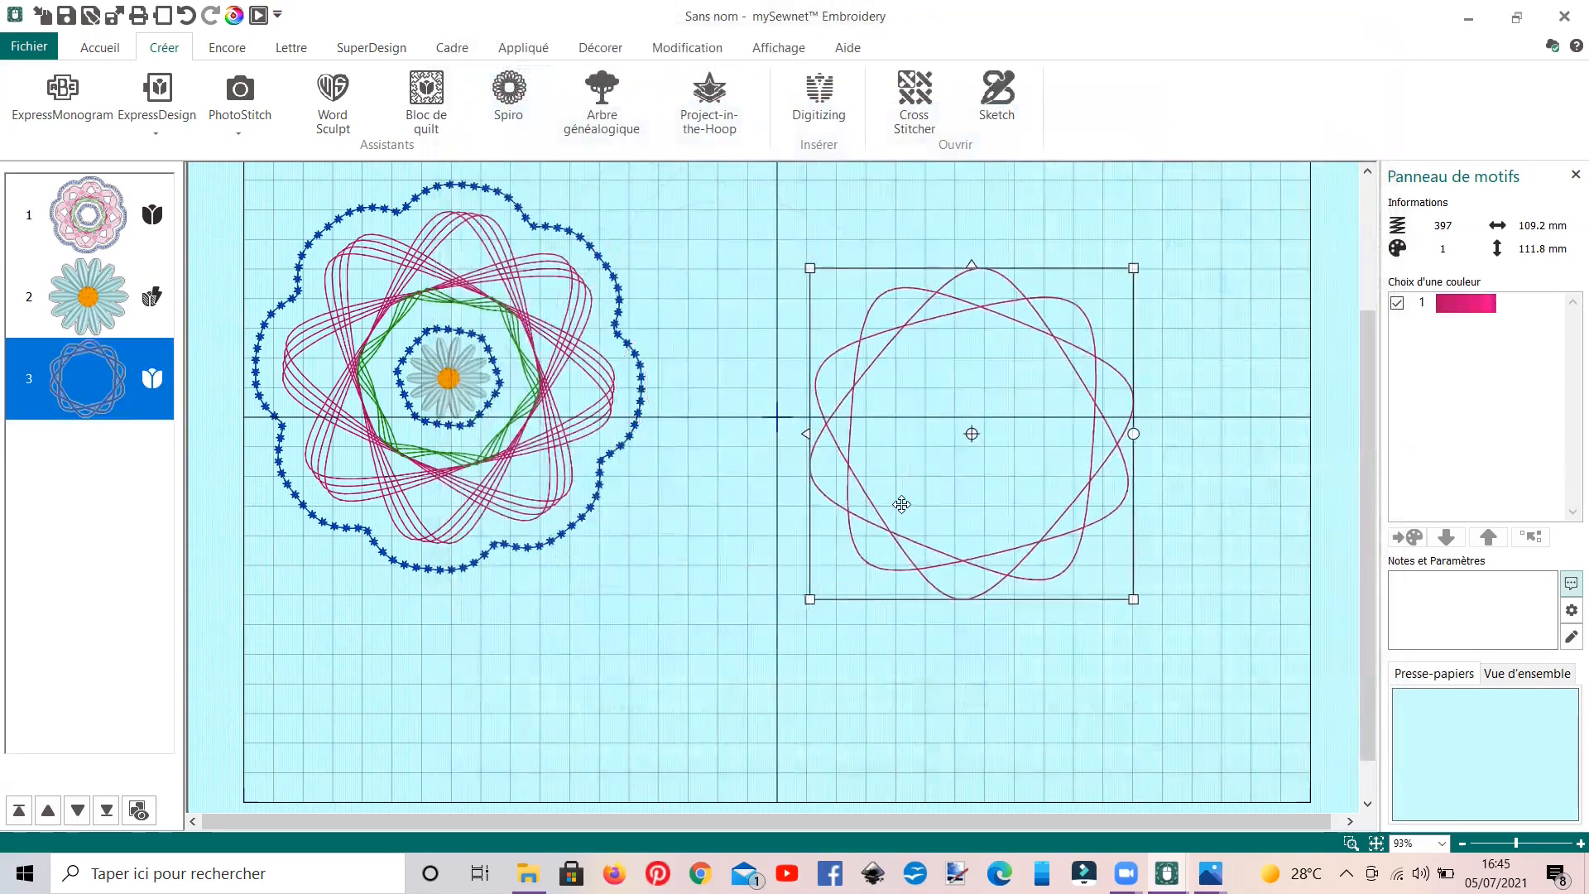
- Look at the sample spiro designs in the note spiro project and switch back to the unsaved mySewnet Embroidery project
left_click(1167, 873)
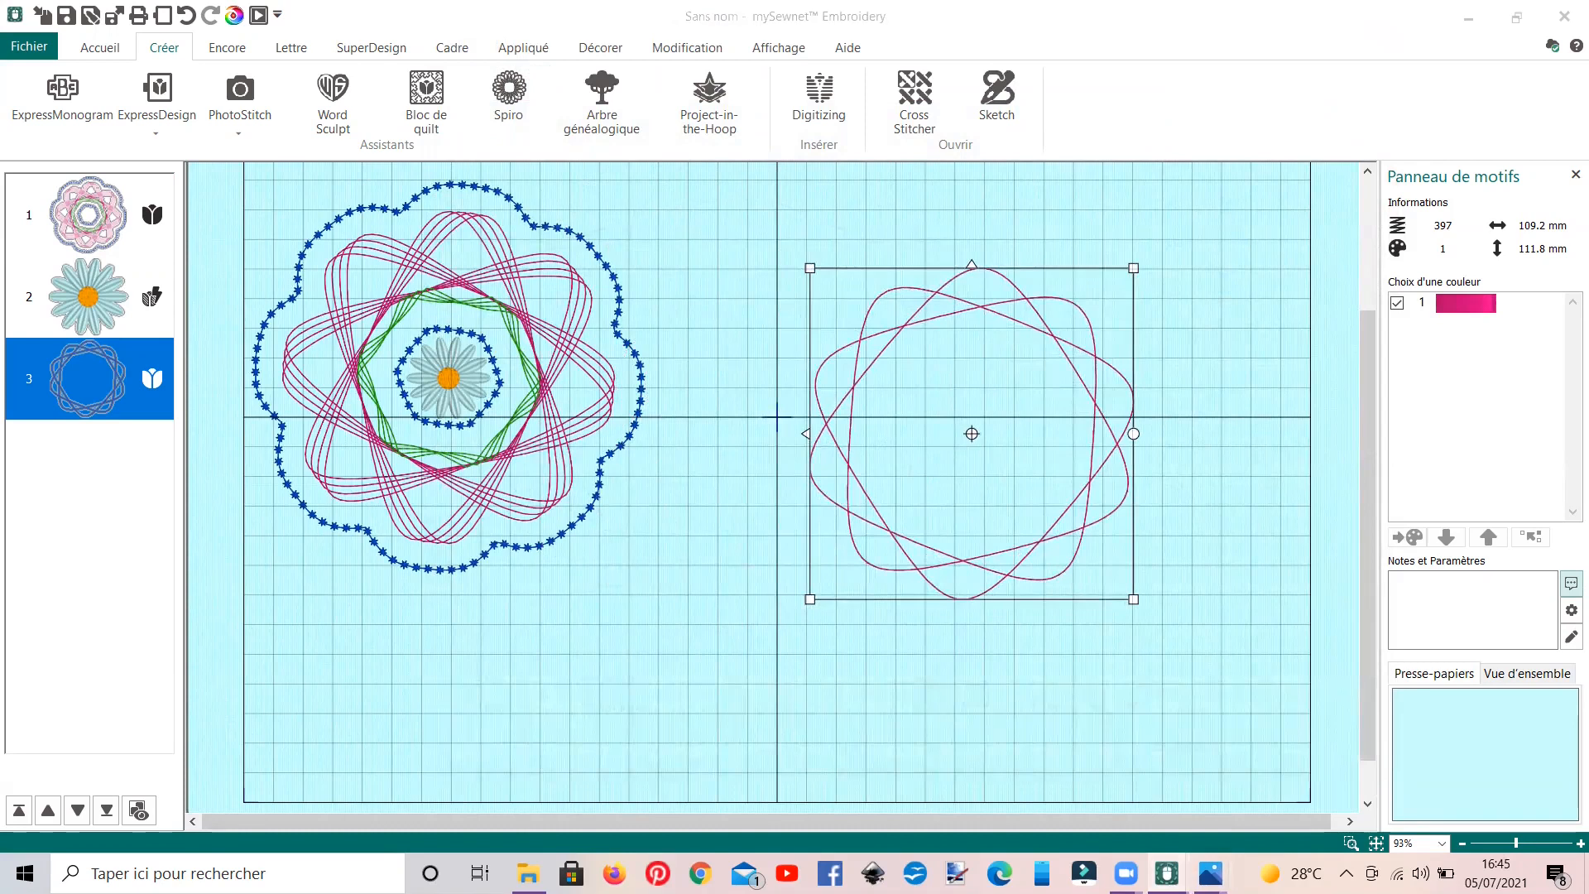
left_click(1046, 806)
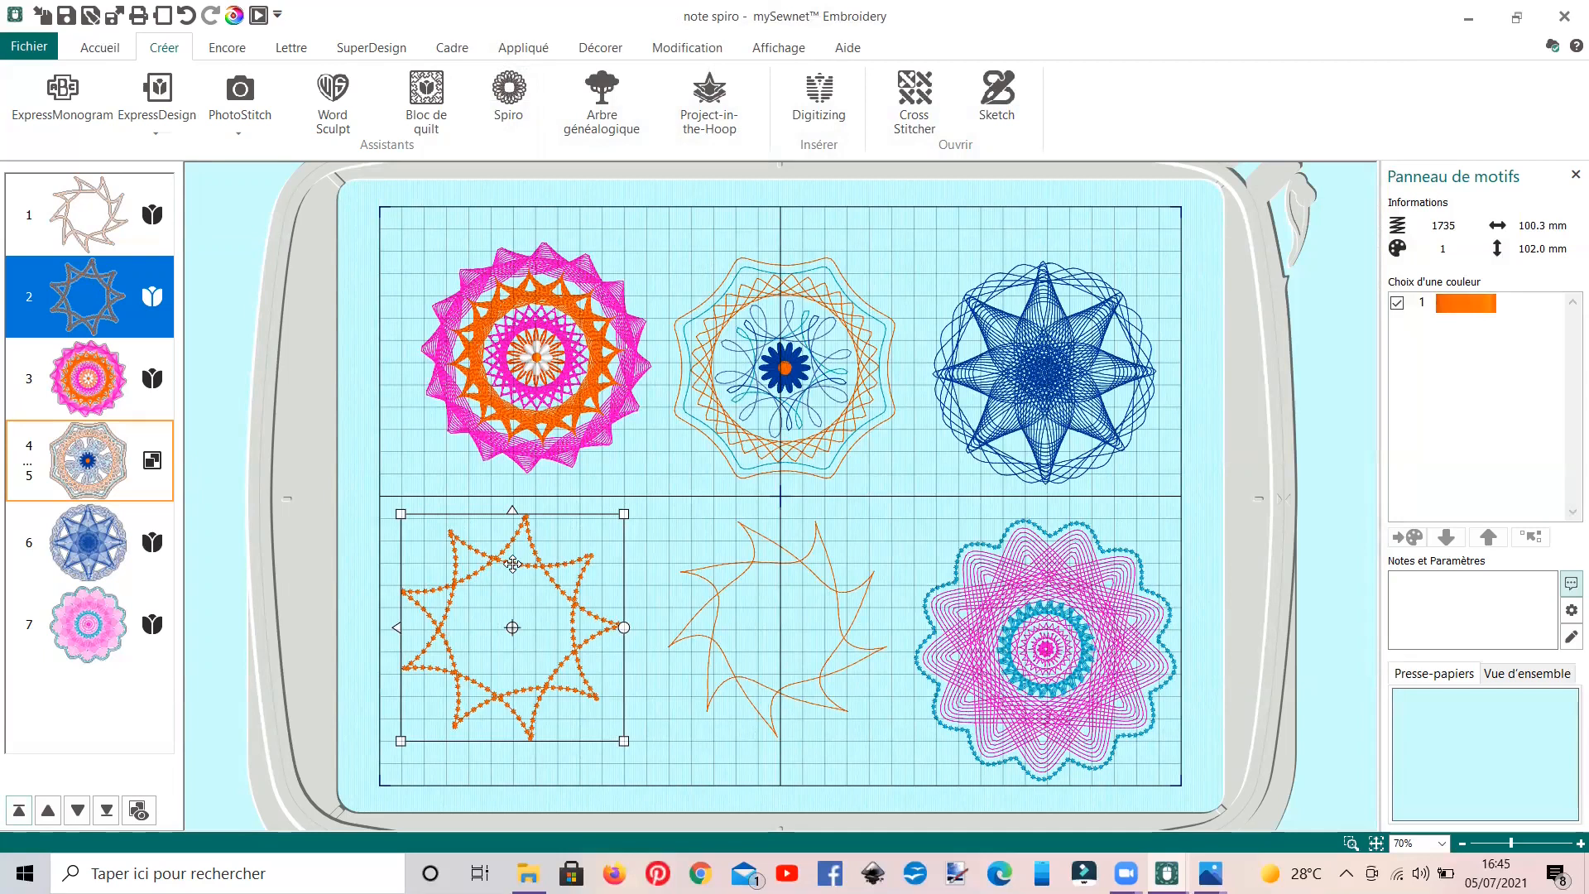
left_click(1124, 871)
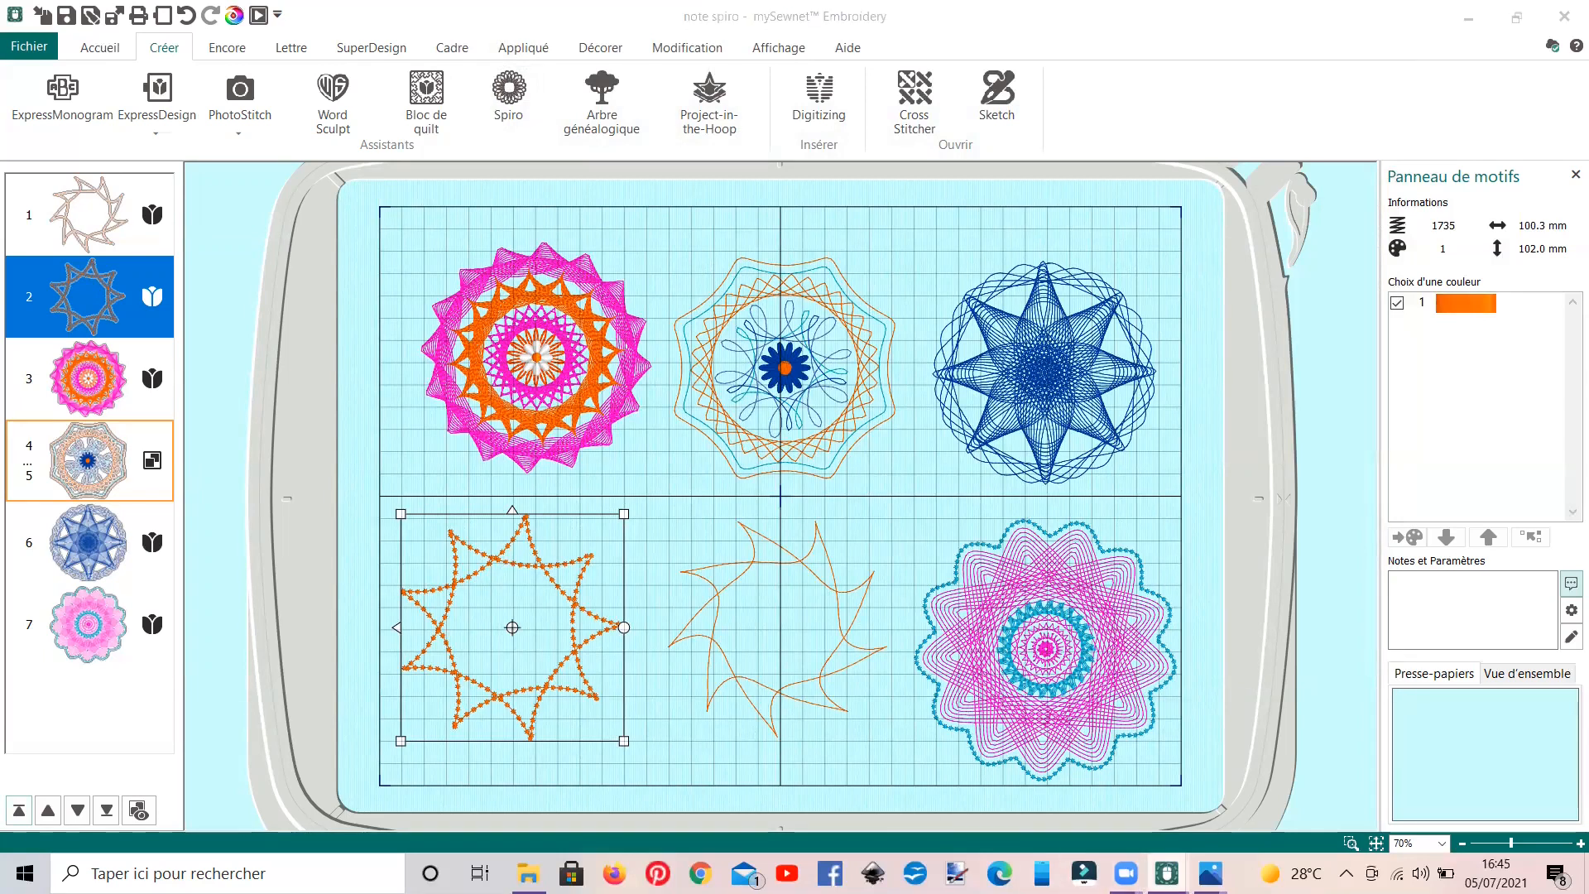
left_click(1250, 796)
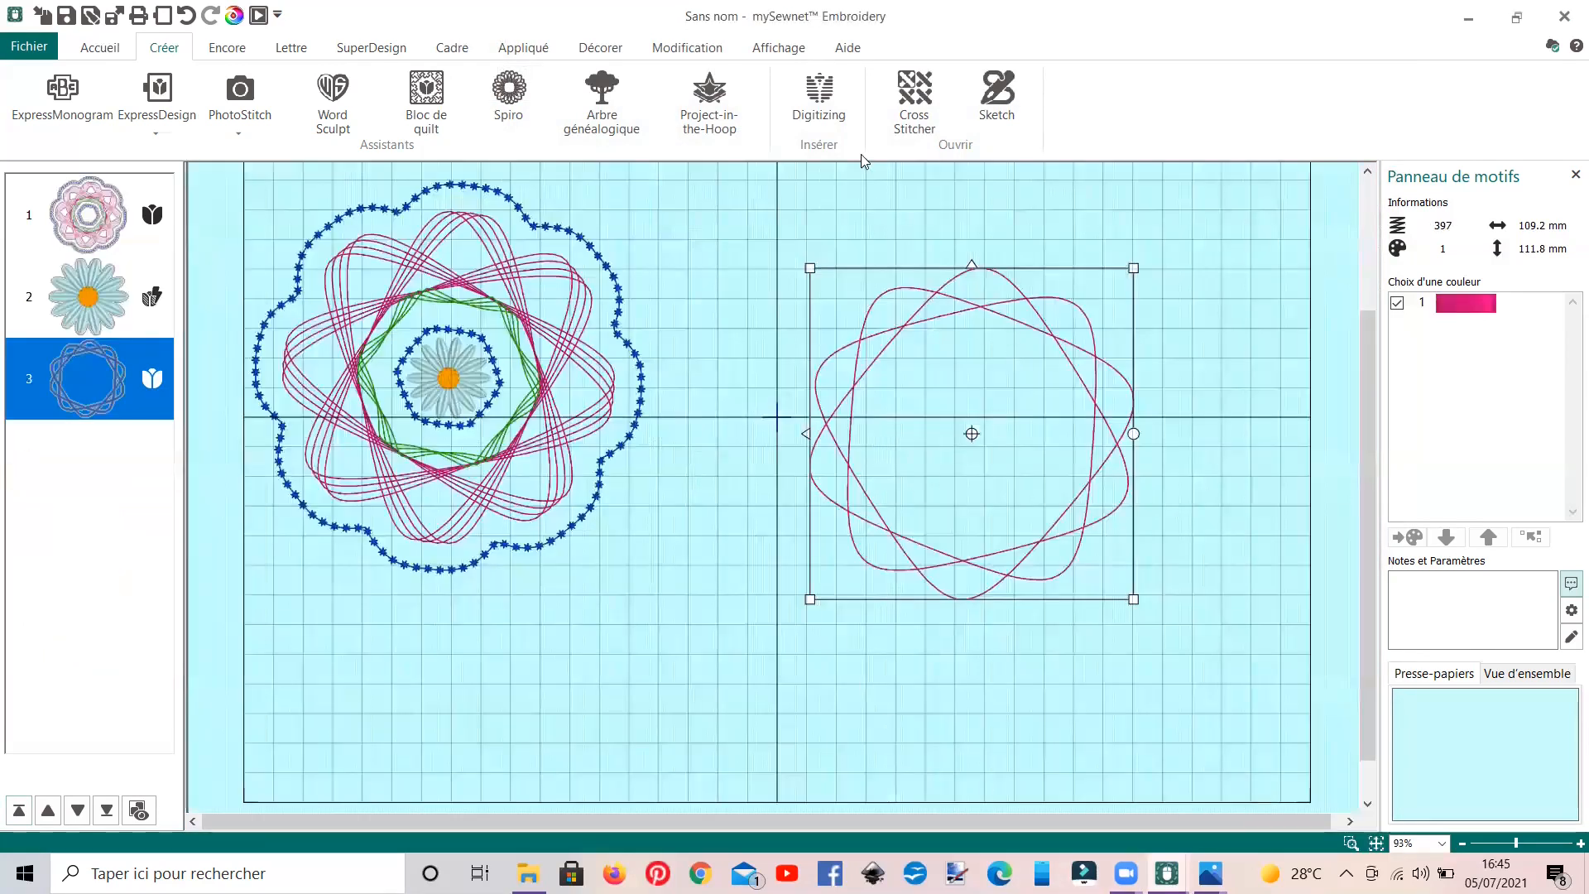
- Open the new single-line spiro in Stitch Editor and select all of its visible stitches
left_click(101, 51)
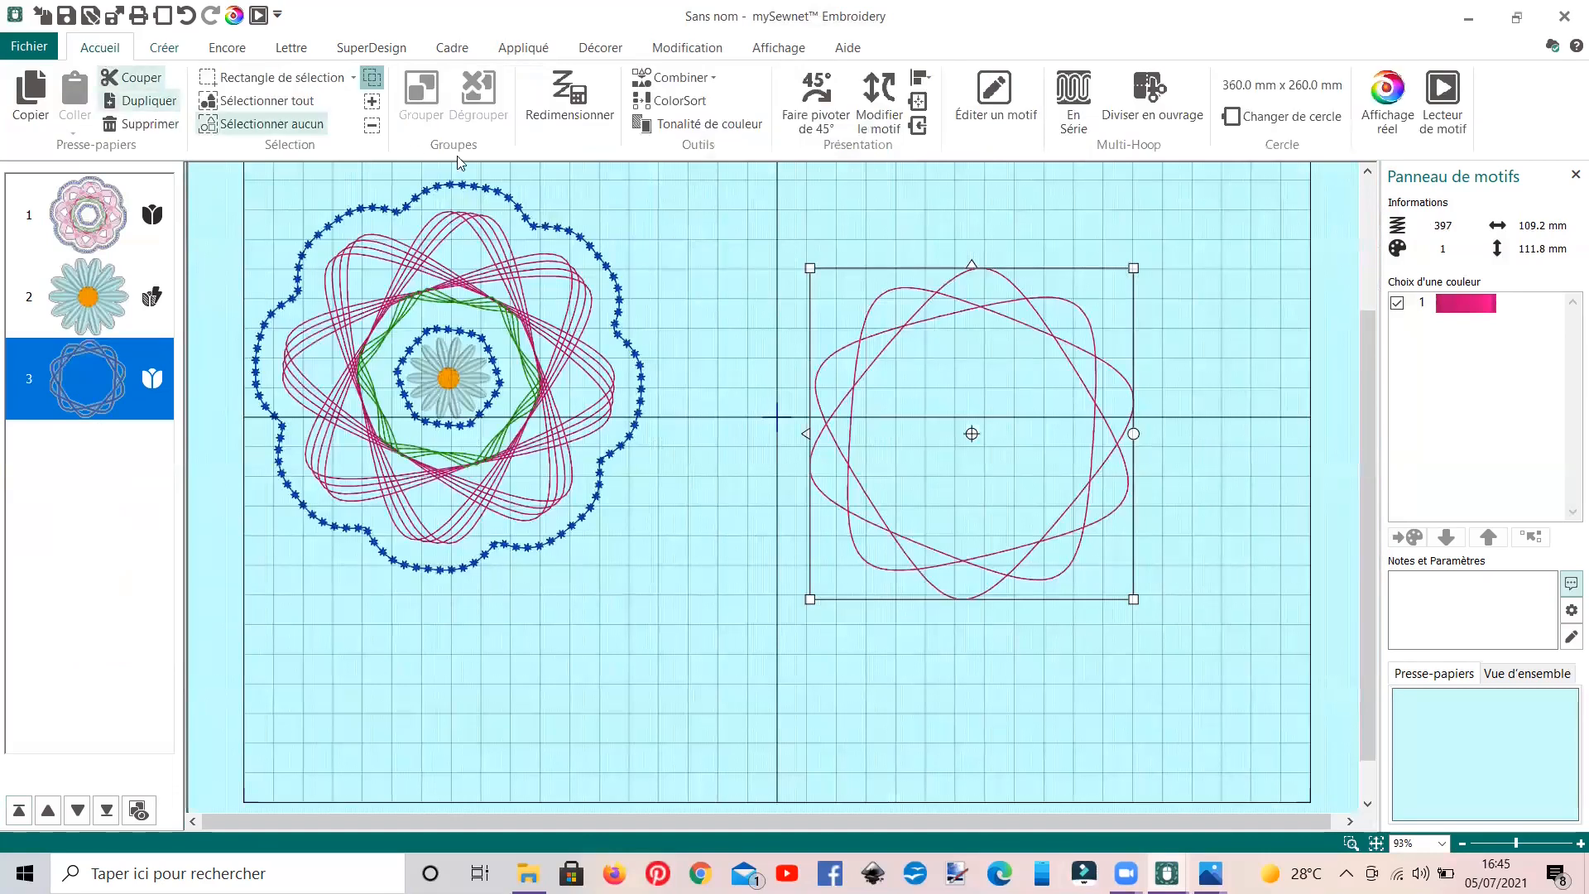
left_click(979, 101)
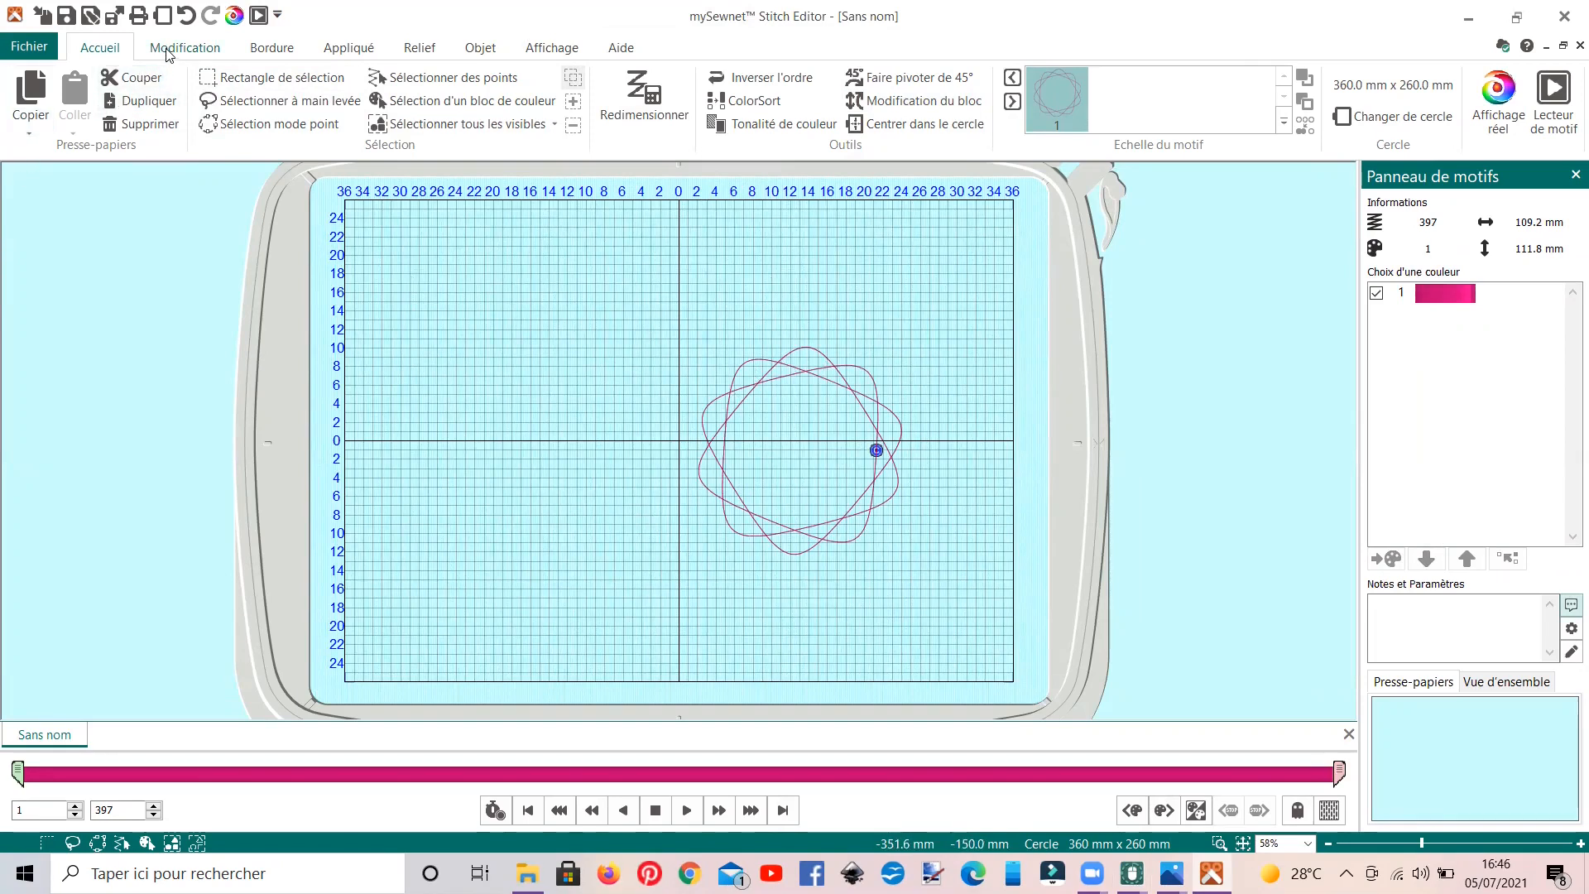
left_click(282, 81)
left_click(397, 128)
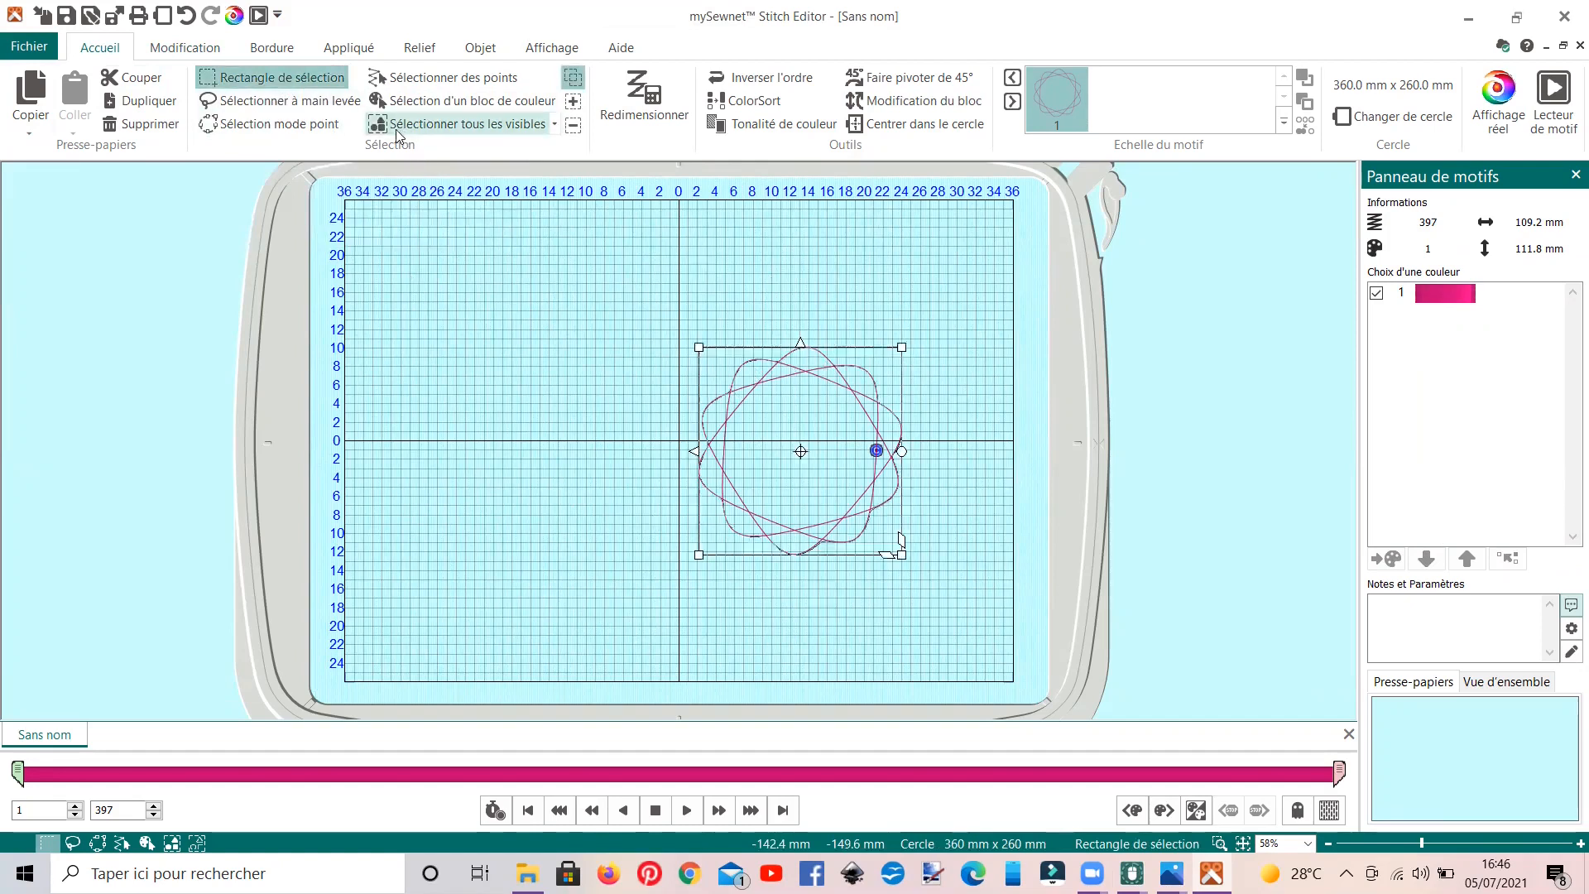
- Preview the Tourbillon global morphing effect on the selected spiro line with an intensity of 32
left_click(184, 47)
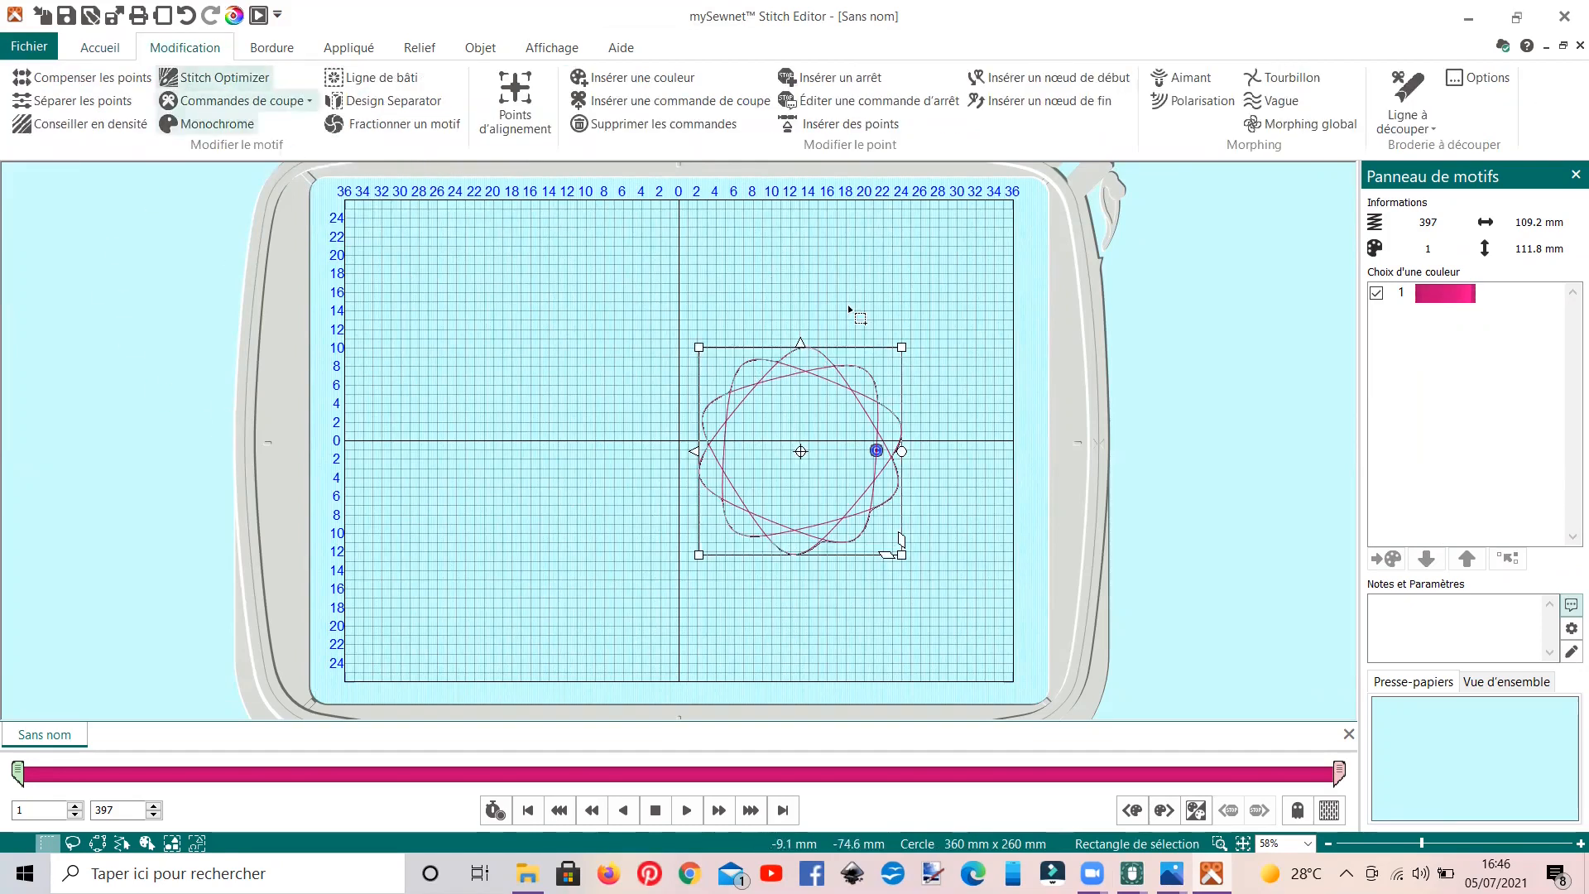
left_click(1284, 132)
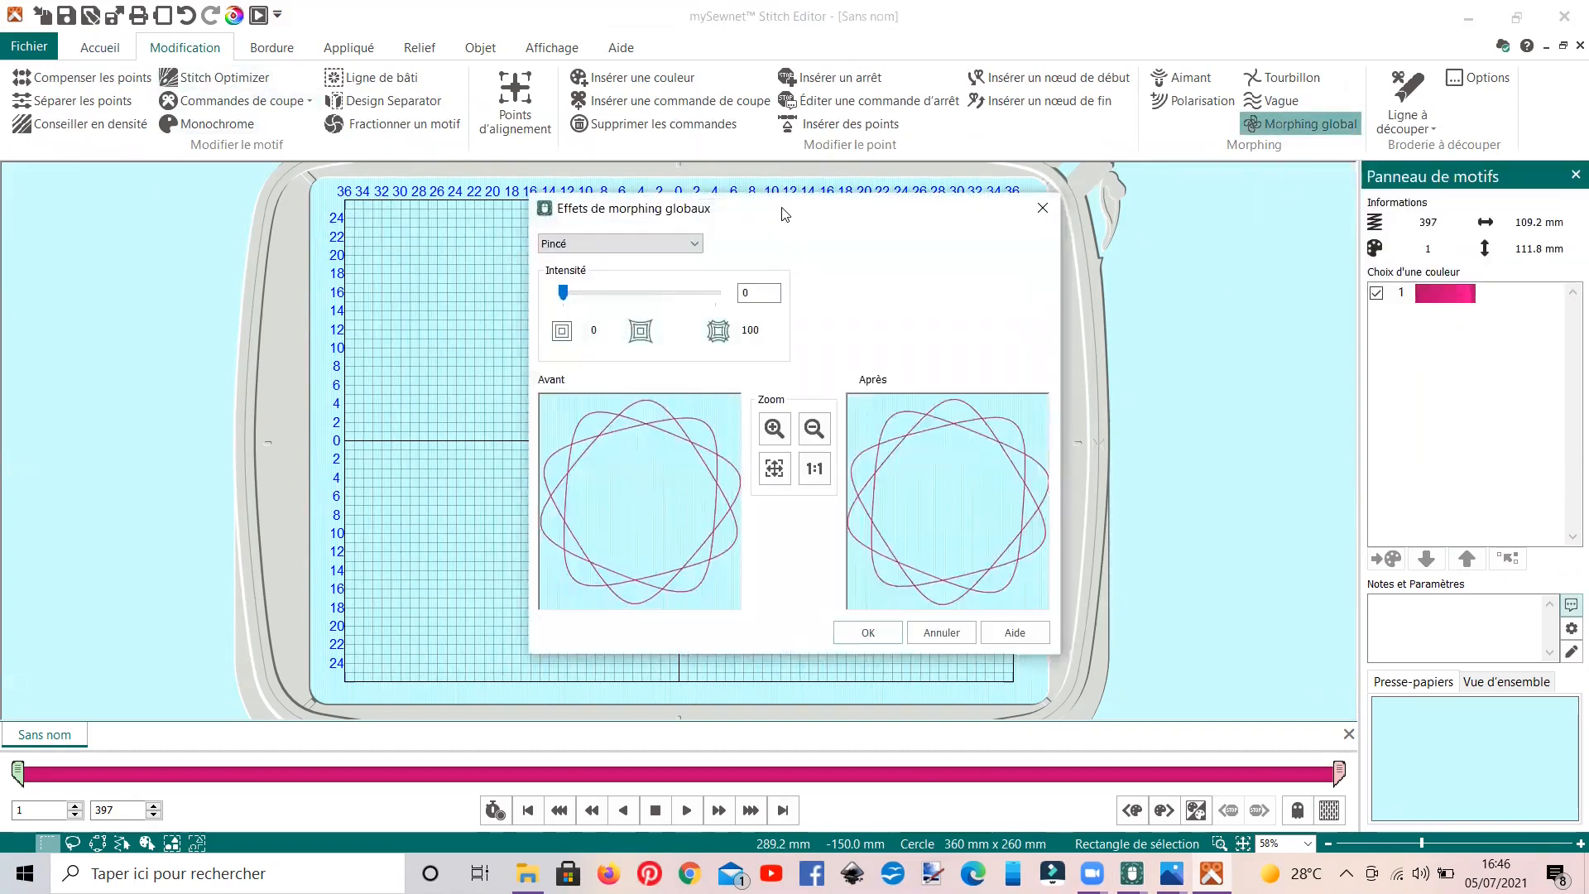
left_click_drag(784, 214, 1260, 140)
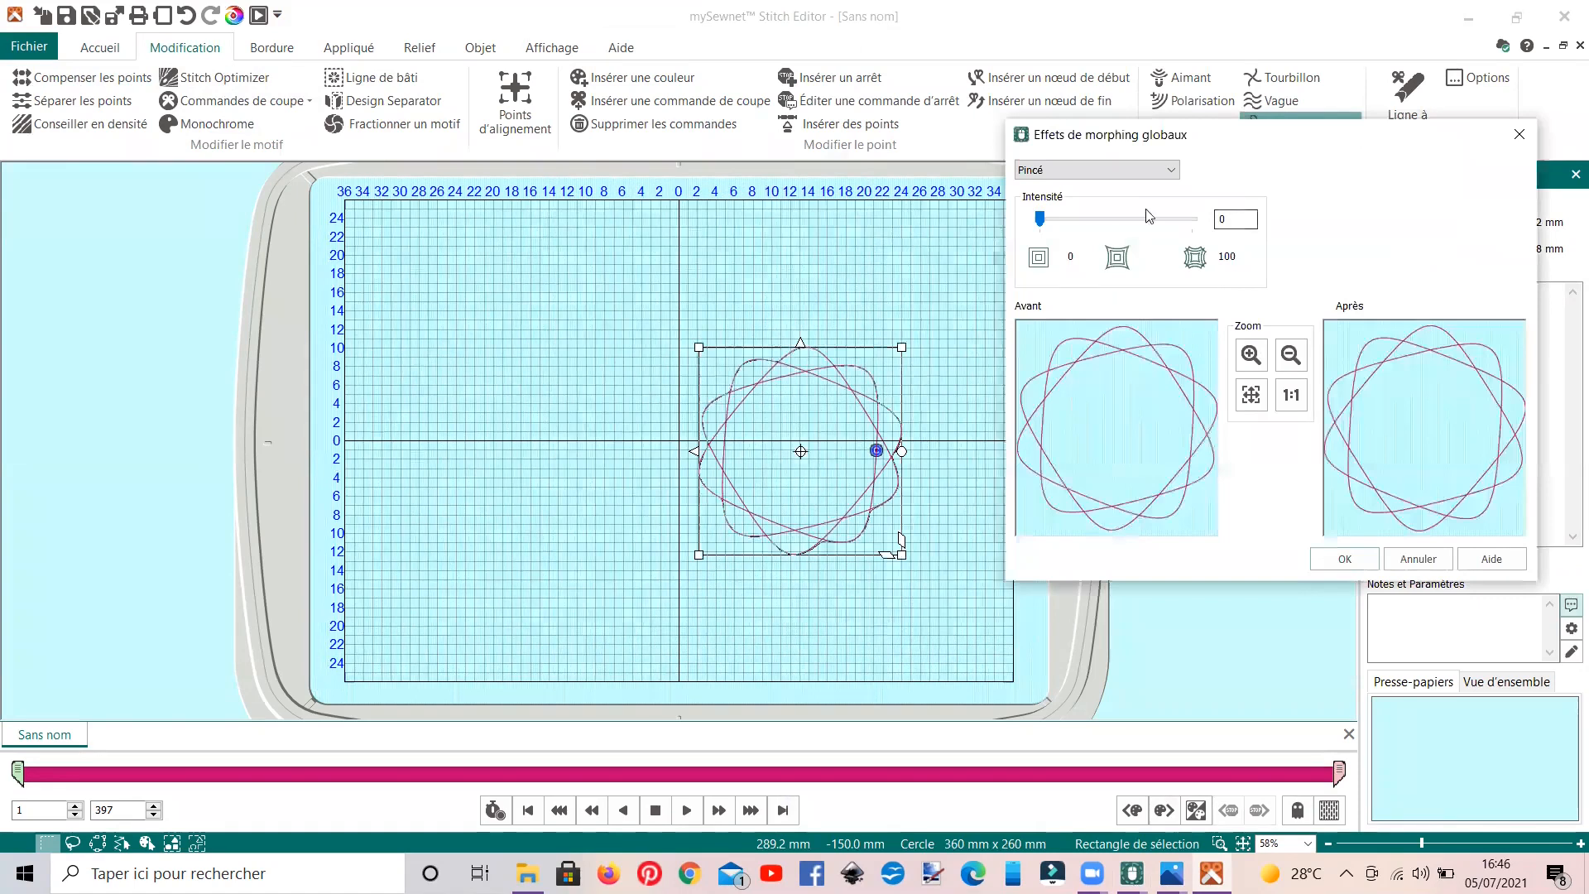
left_click(1172, 171)
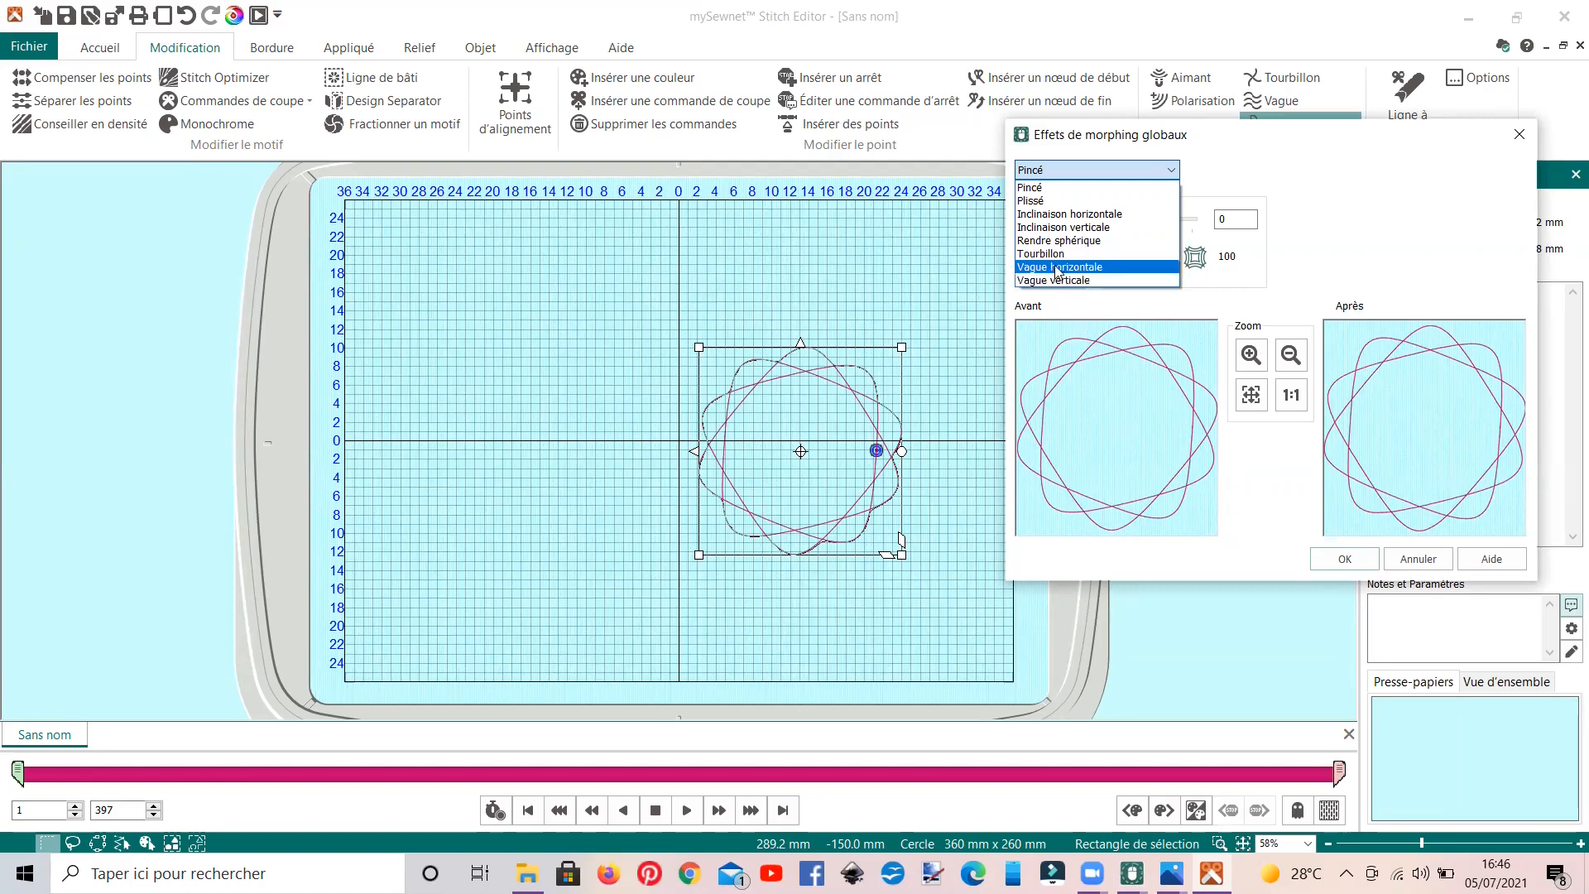
left_click(1049, 255)
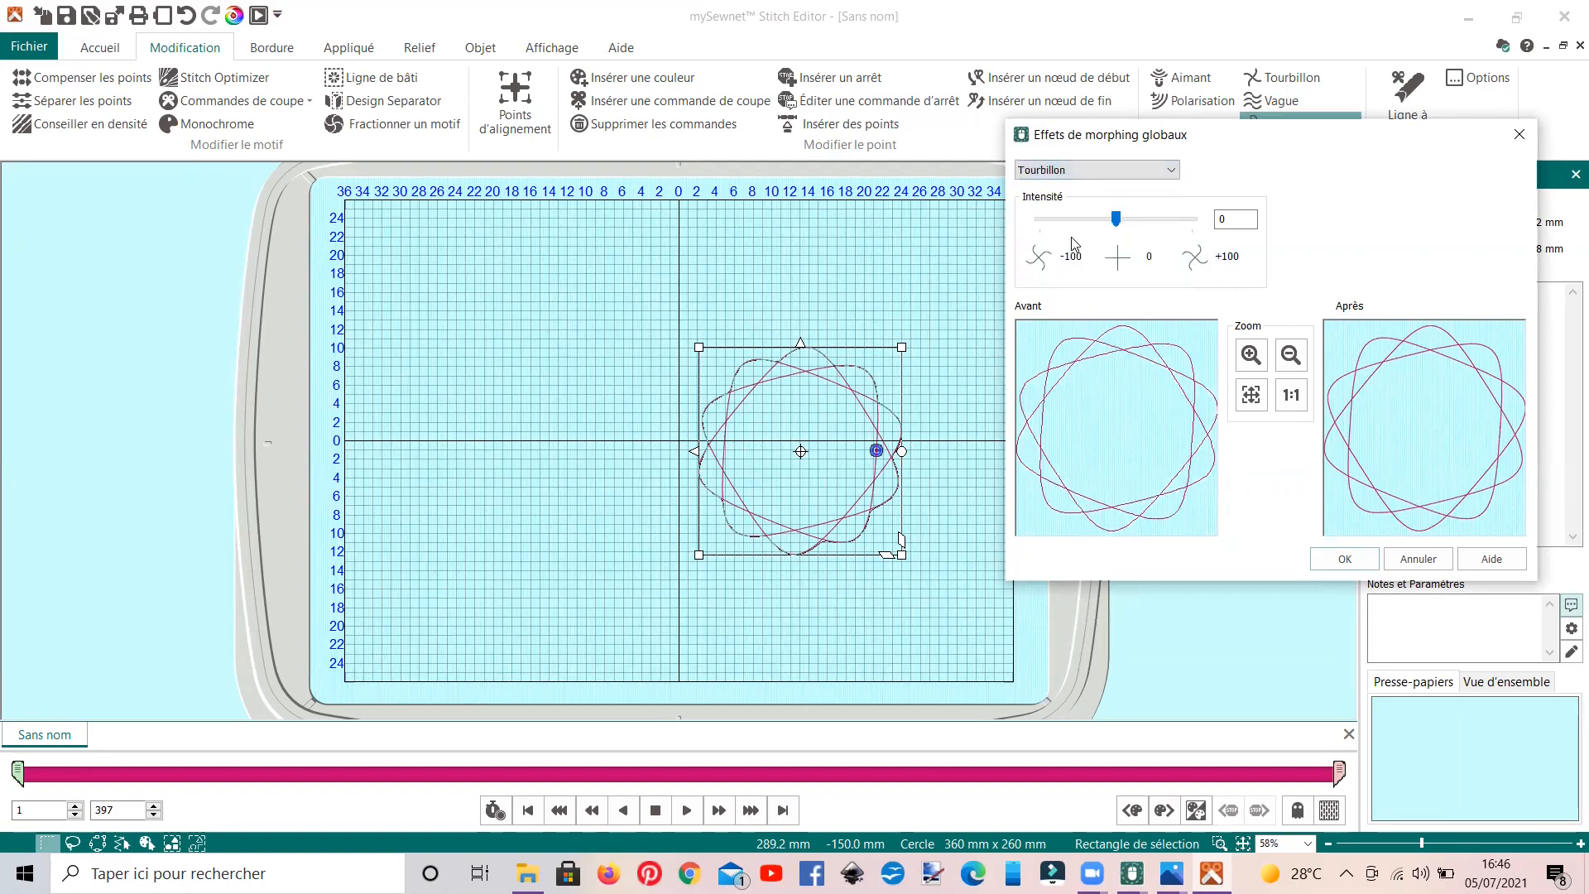
left_click_drag(1121, 222, 1148, 236)
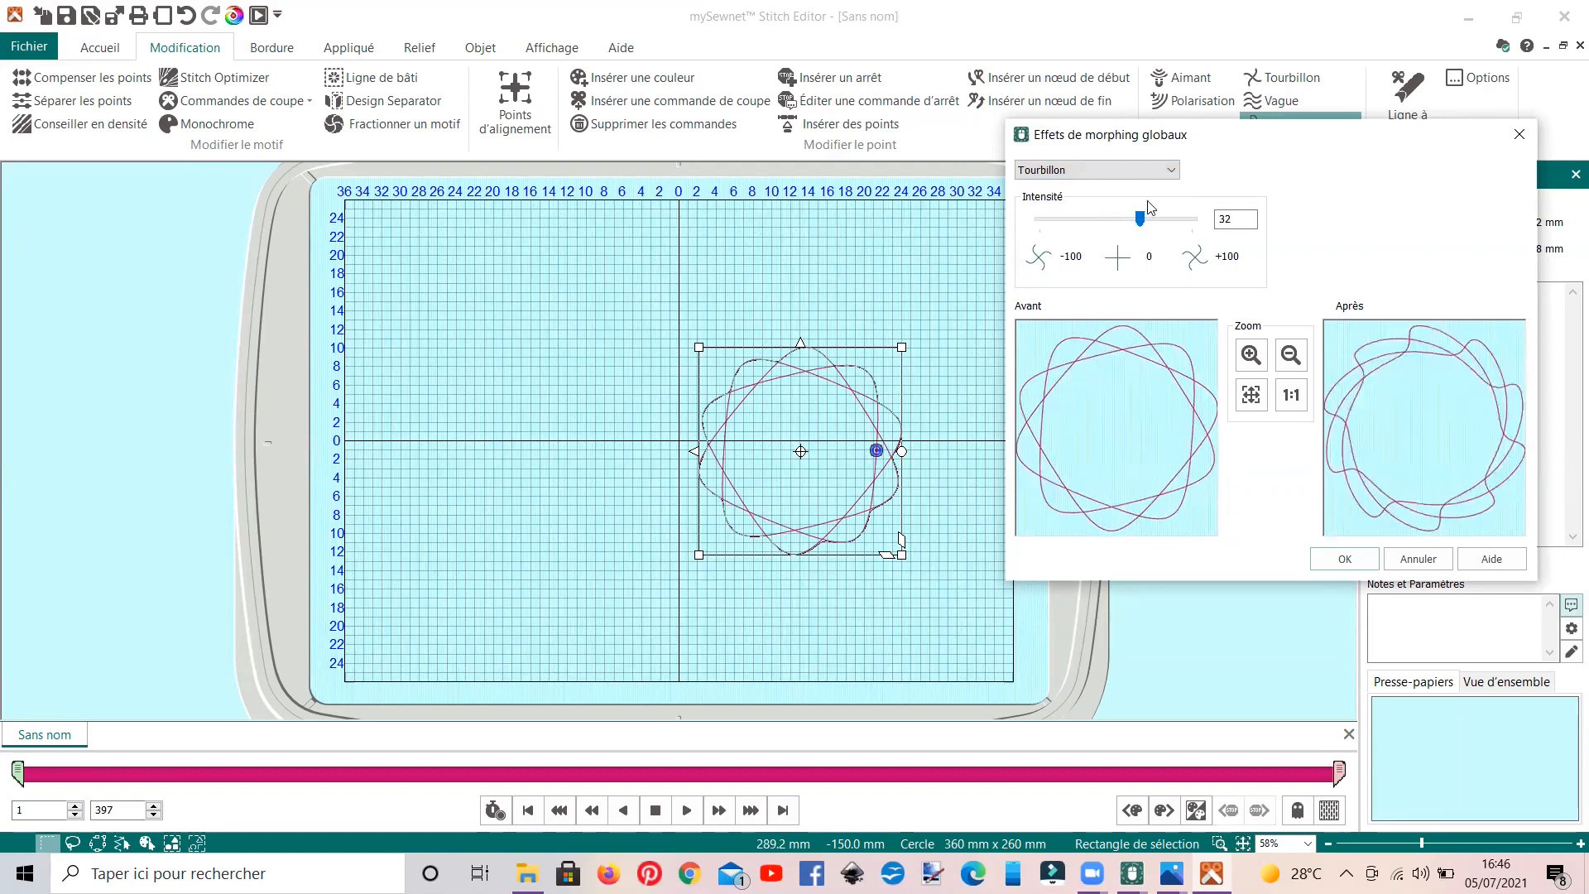
- Preview the Vague horizontale morphing effect on the spiro with a height of 55 and a frequency of 48
left_click(1170, 170)
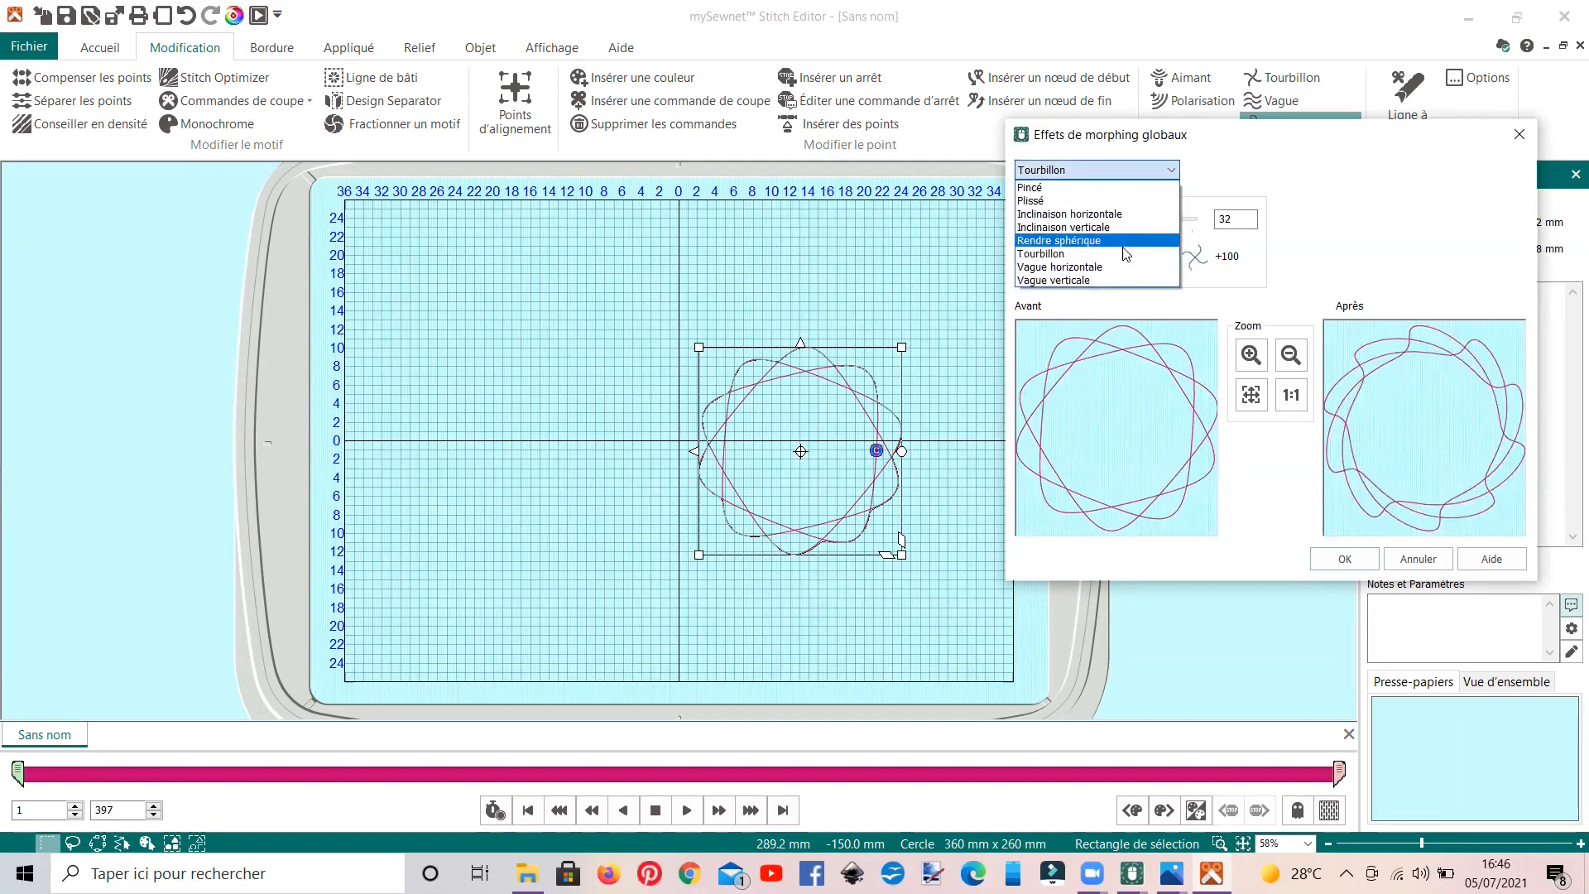
left_click(1062, 267)
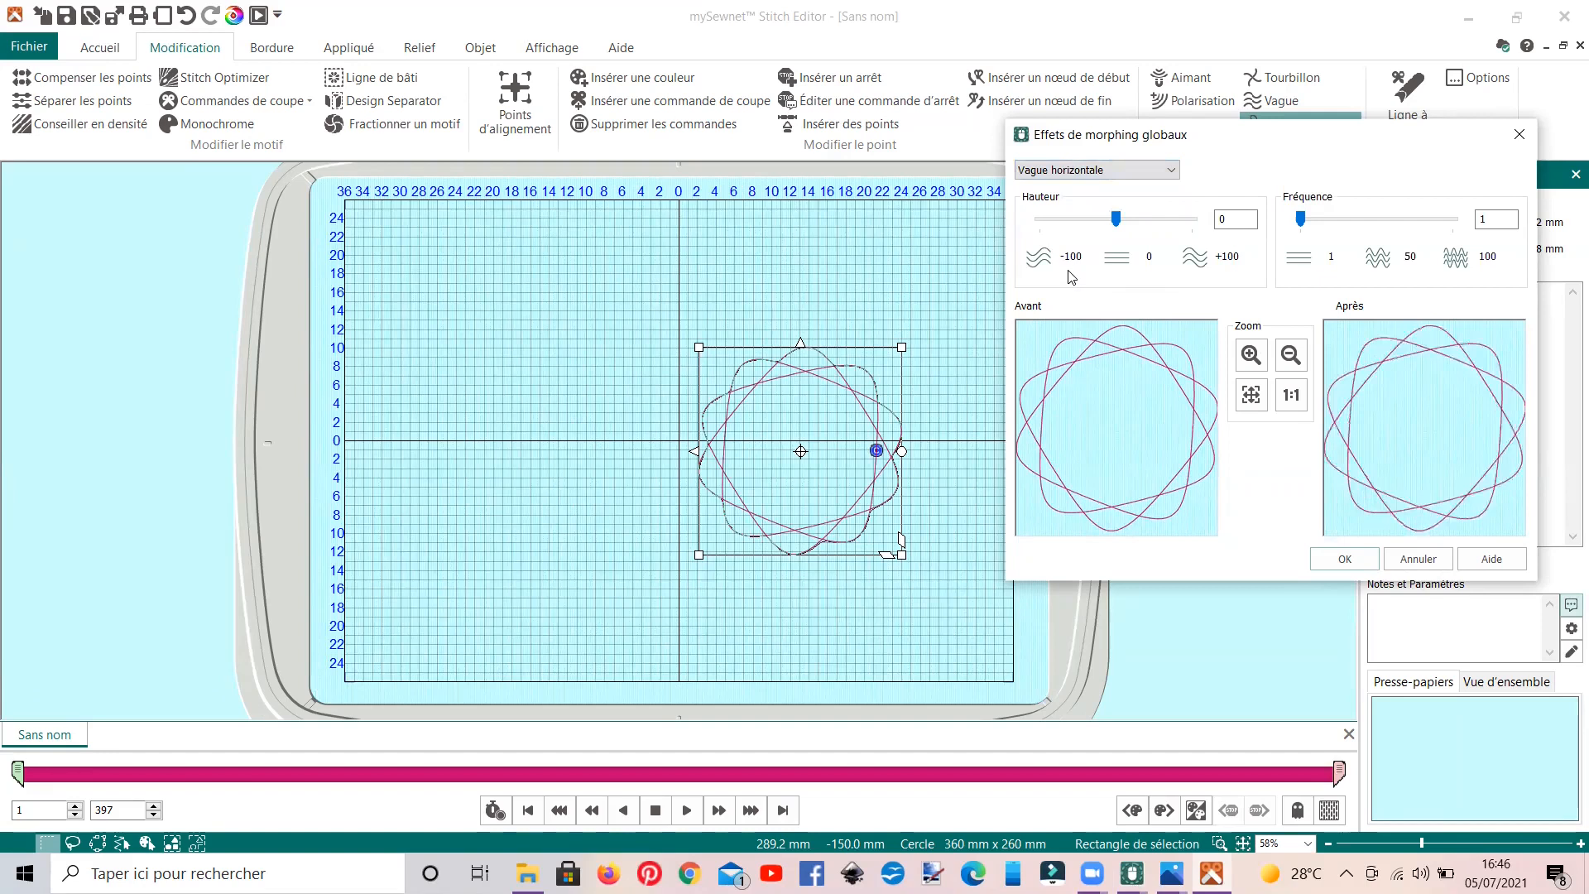
left_click_drag(1115, 218, 1161, 219)
left_click_drag(1301, 219, 1372, 231)
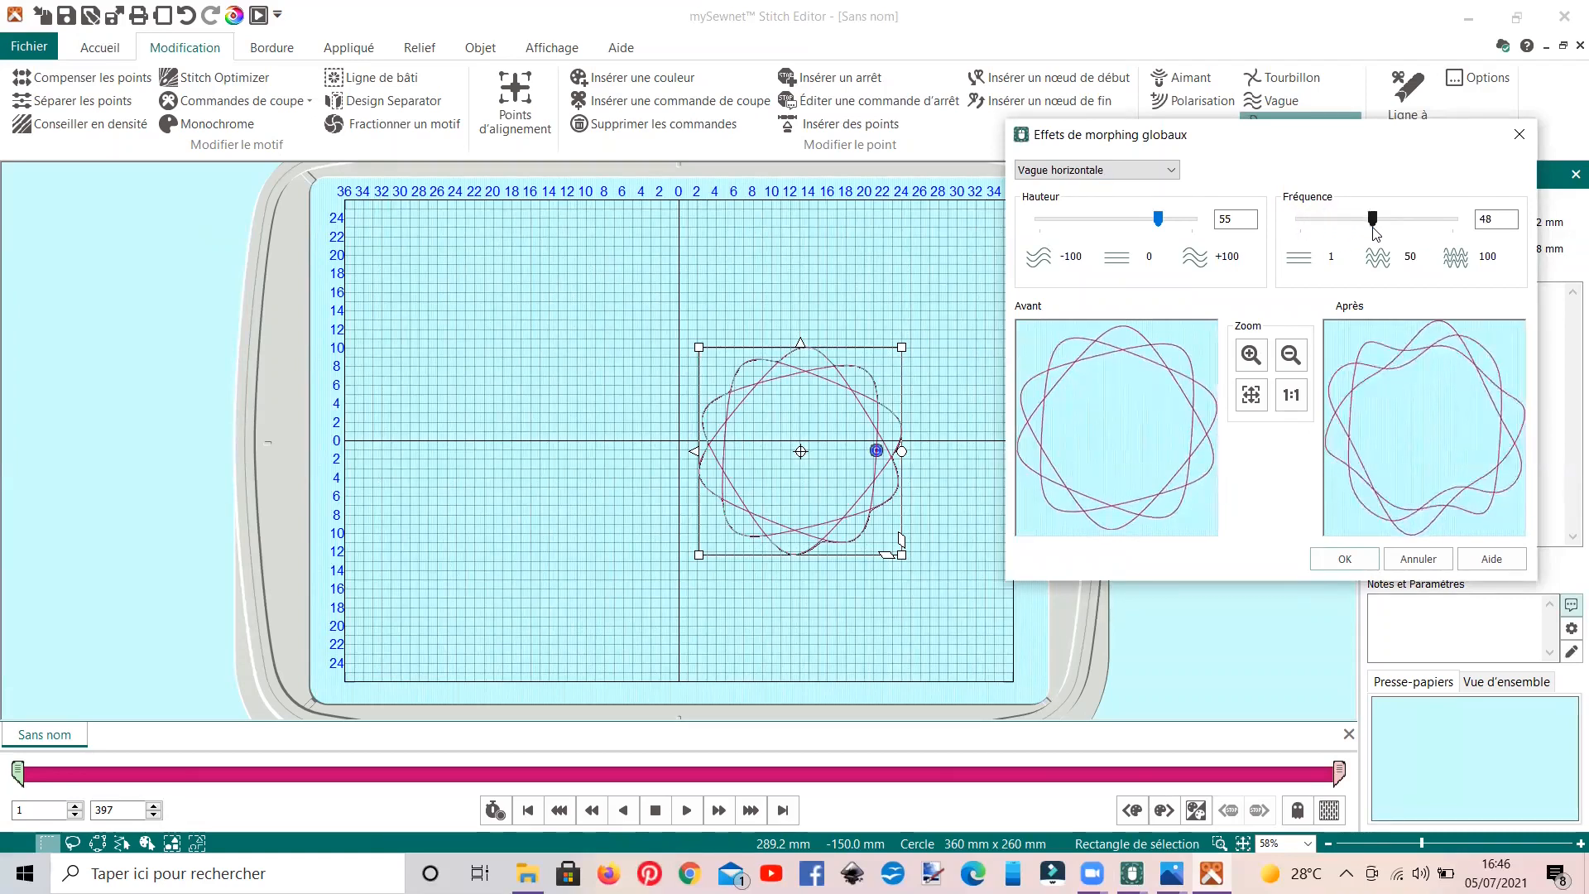
- Apply the Pincé global morphing effect to the spiro with an intensity of 56
left_click(1171, 170)
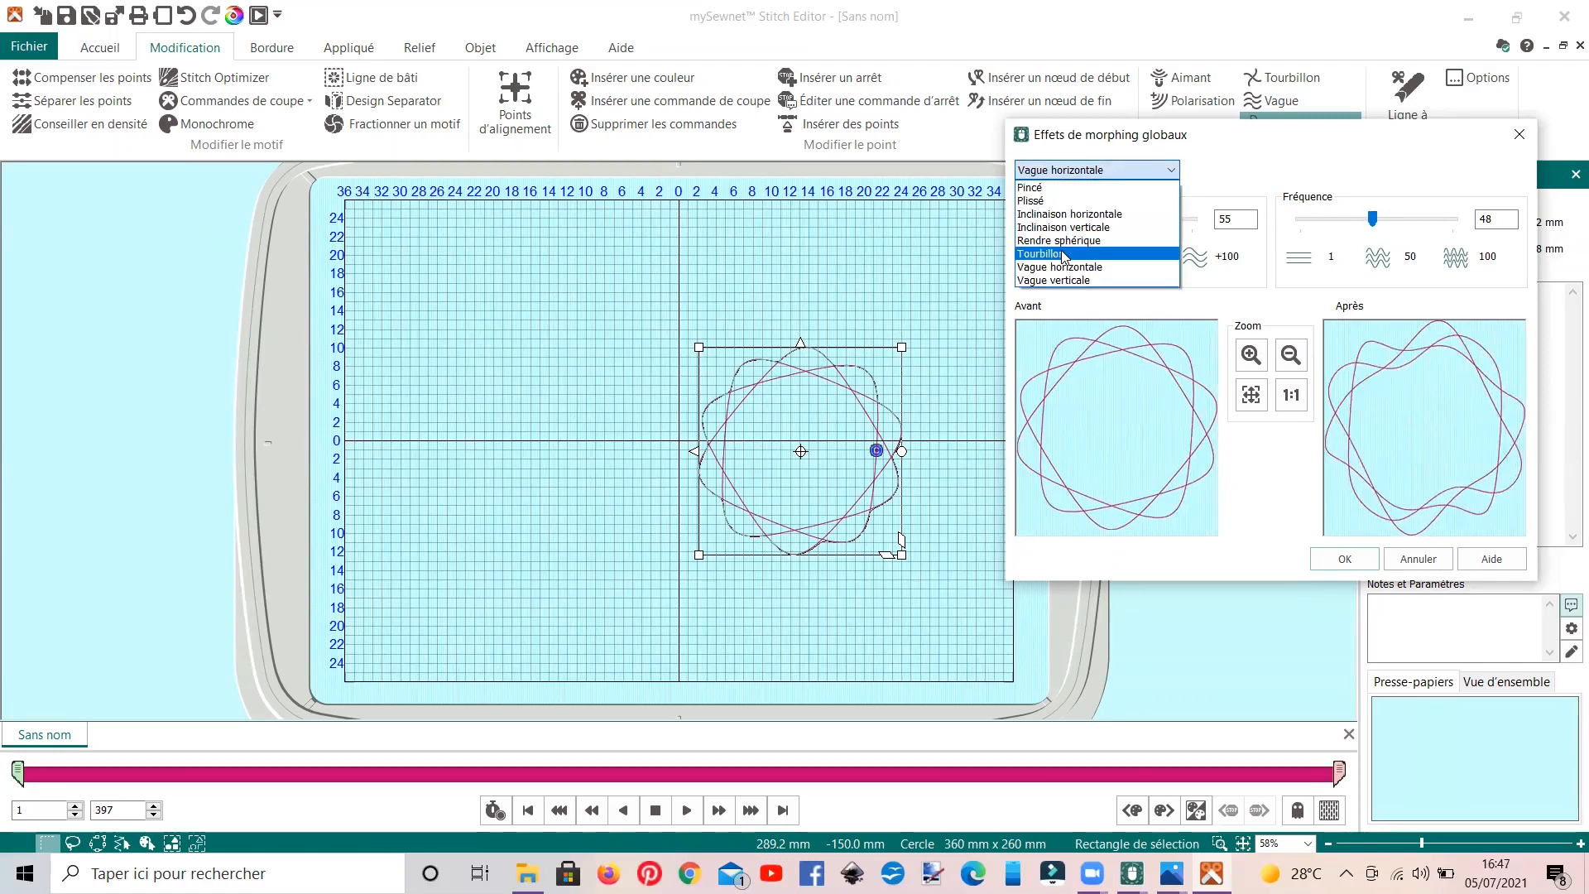
left_click(1046, 187)
left_click(1107, 220)
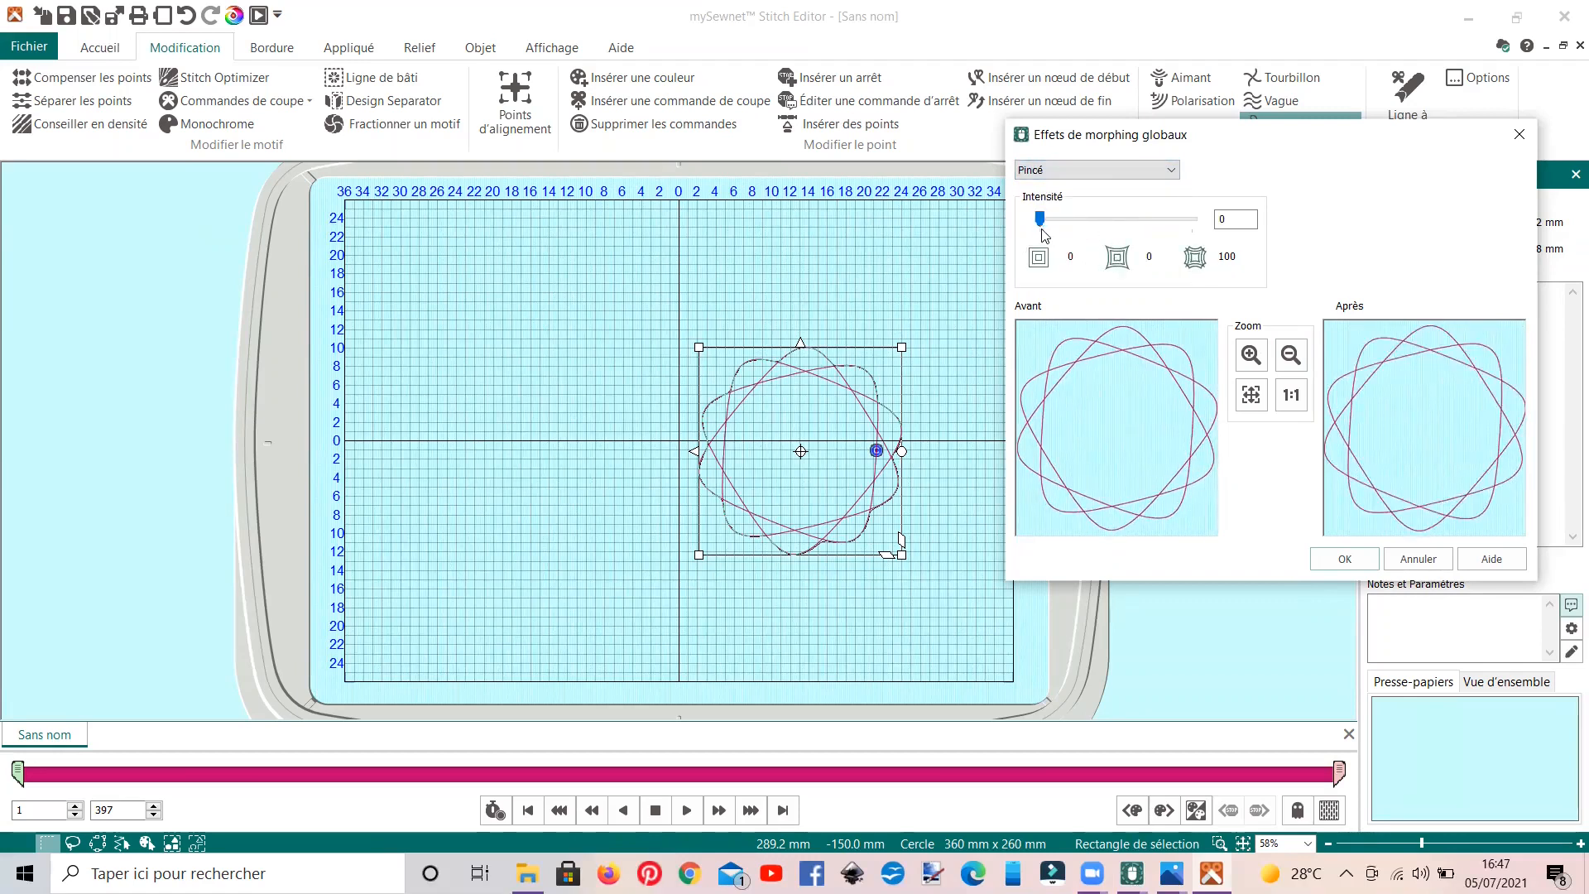
left_click_drag(1041, 220, 1114, 232)
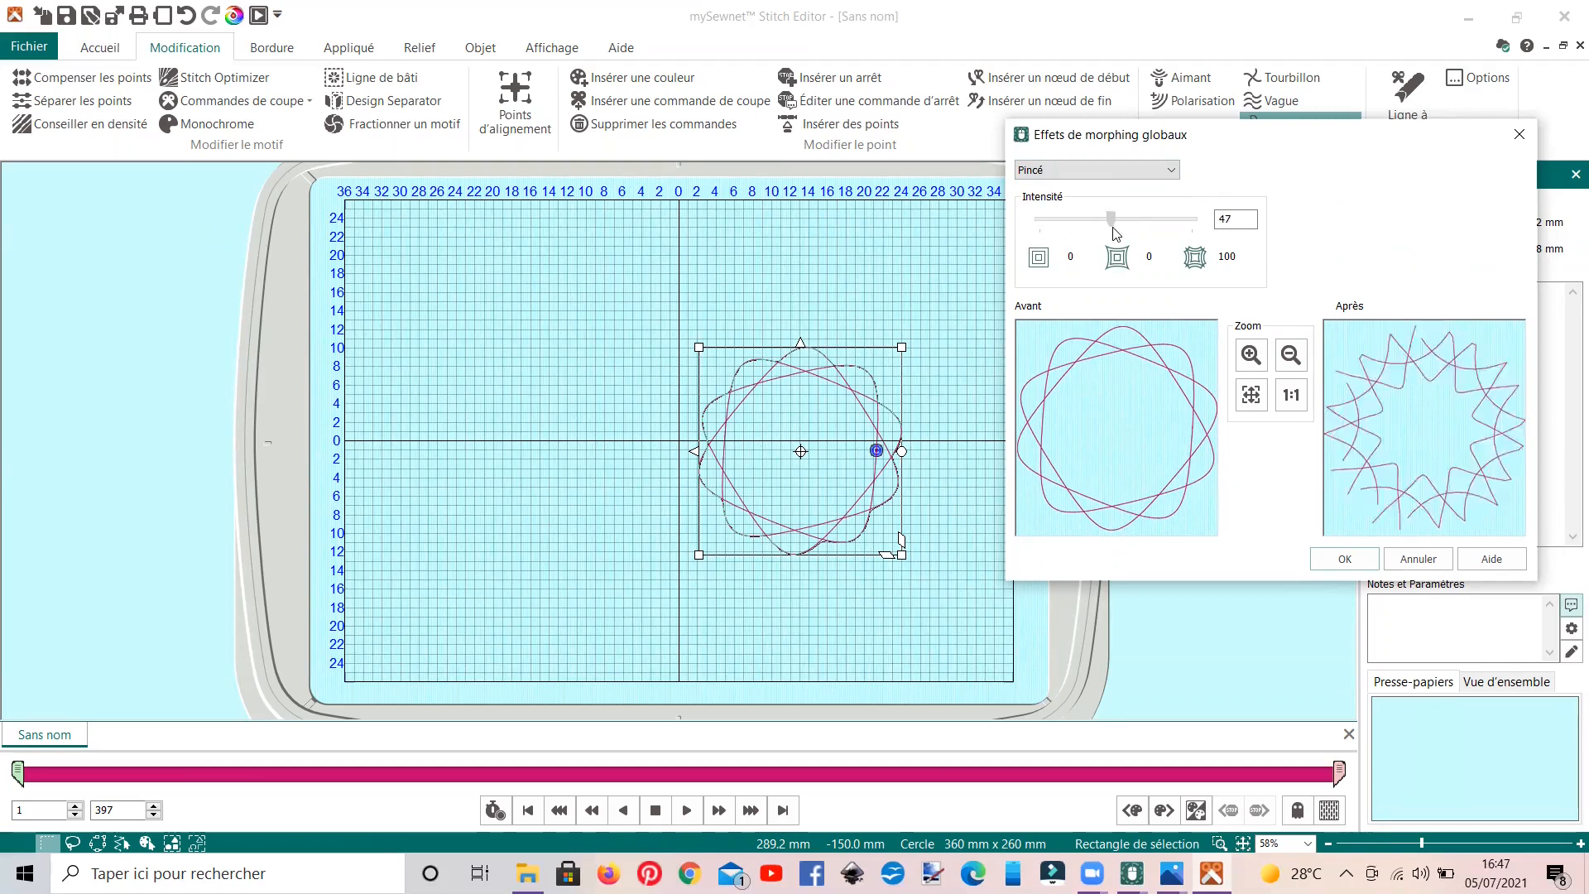
left_click_drag(1117, 233, 1129, 234)
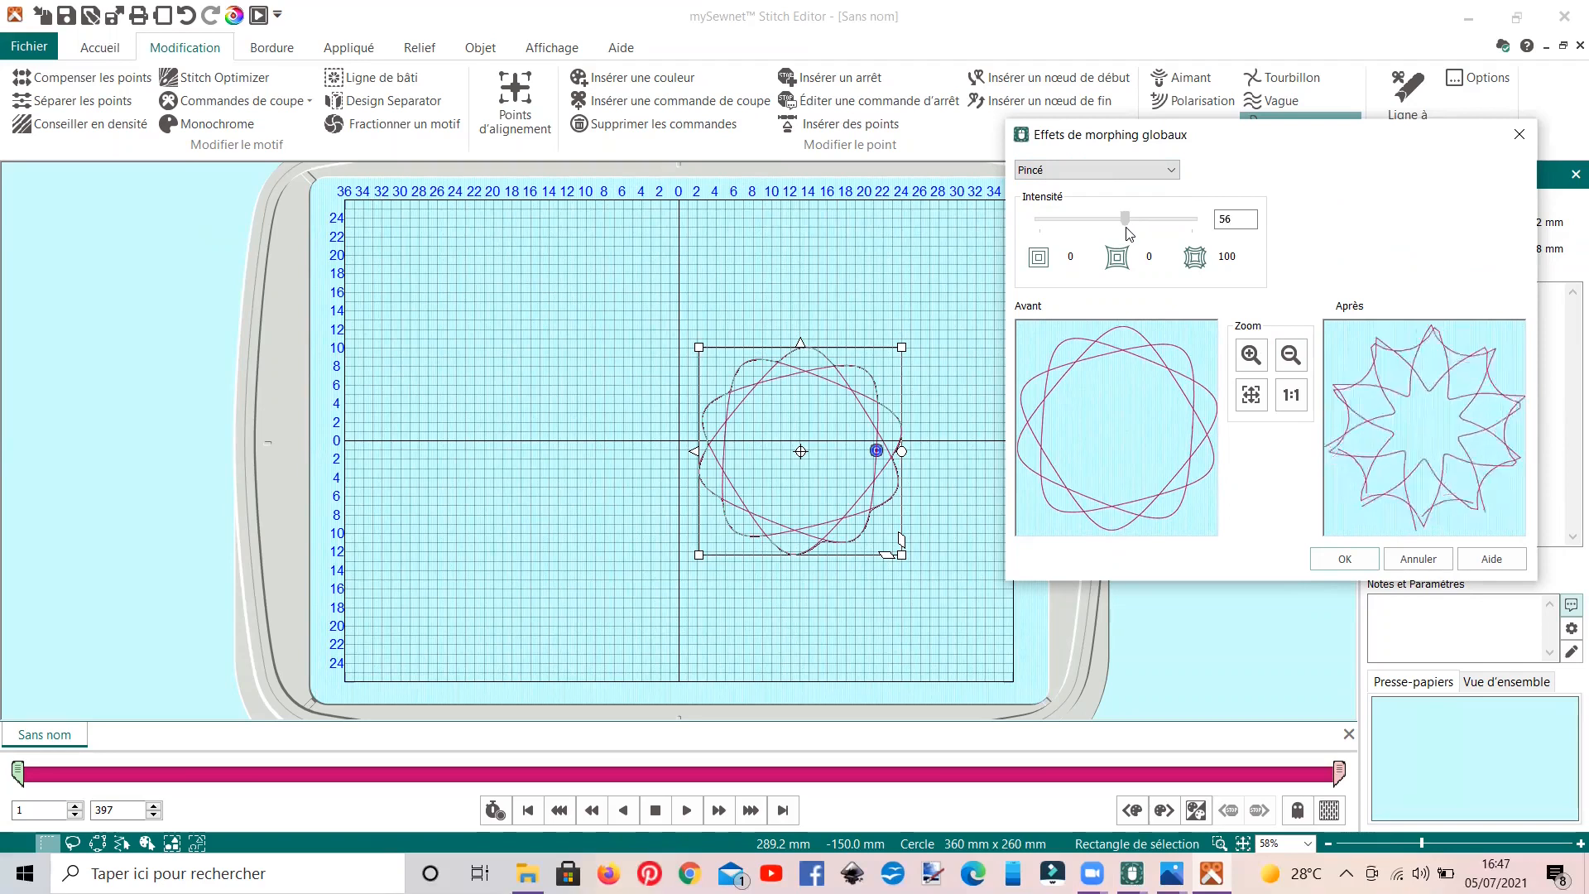
left_click(1340, 560)
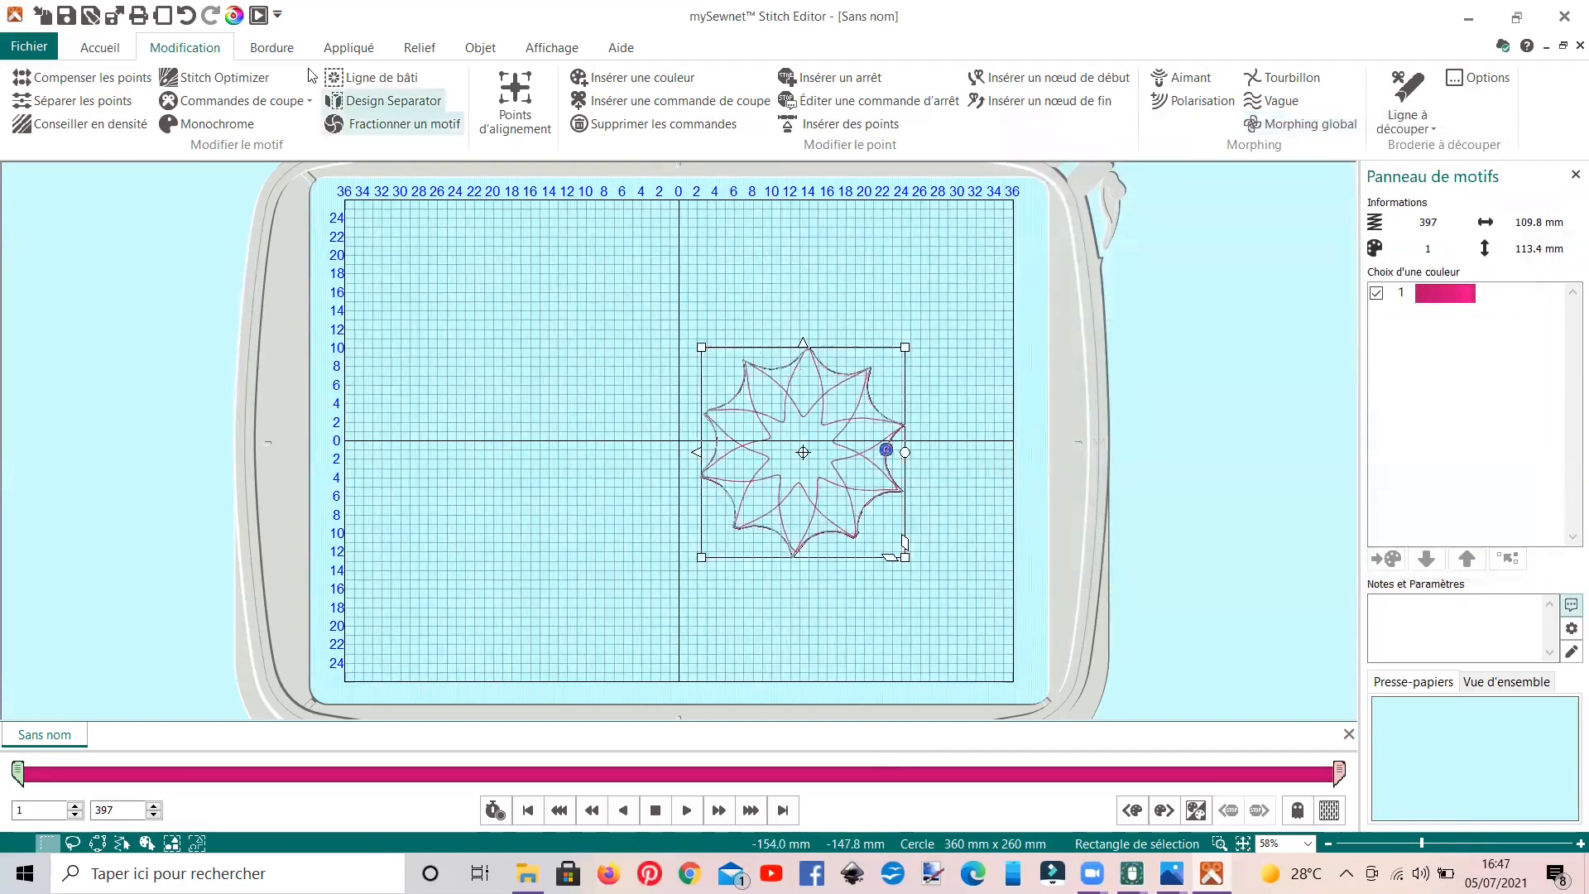
- Check the morphed spiro in the unsaved mySewnet Embroidery project, return to Stitch Editor and undo the Pincé morphing
mouse_move(1131, 873)
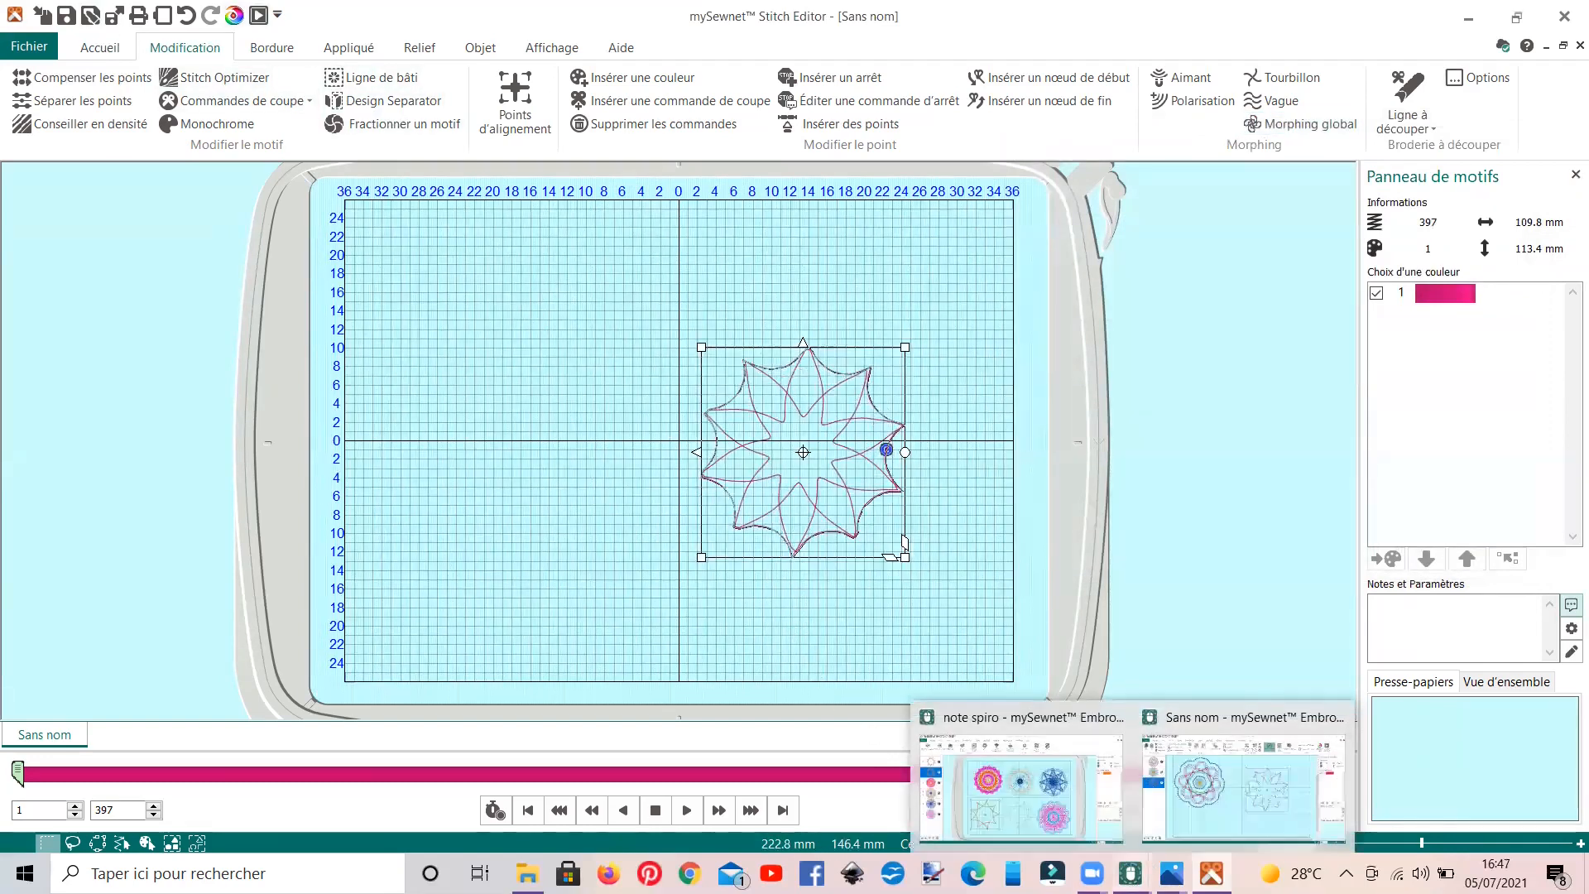
left_click(1196, 813)
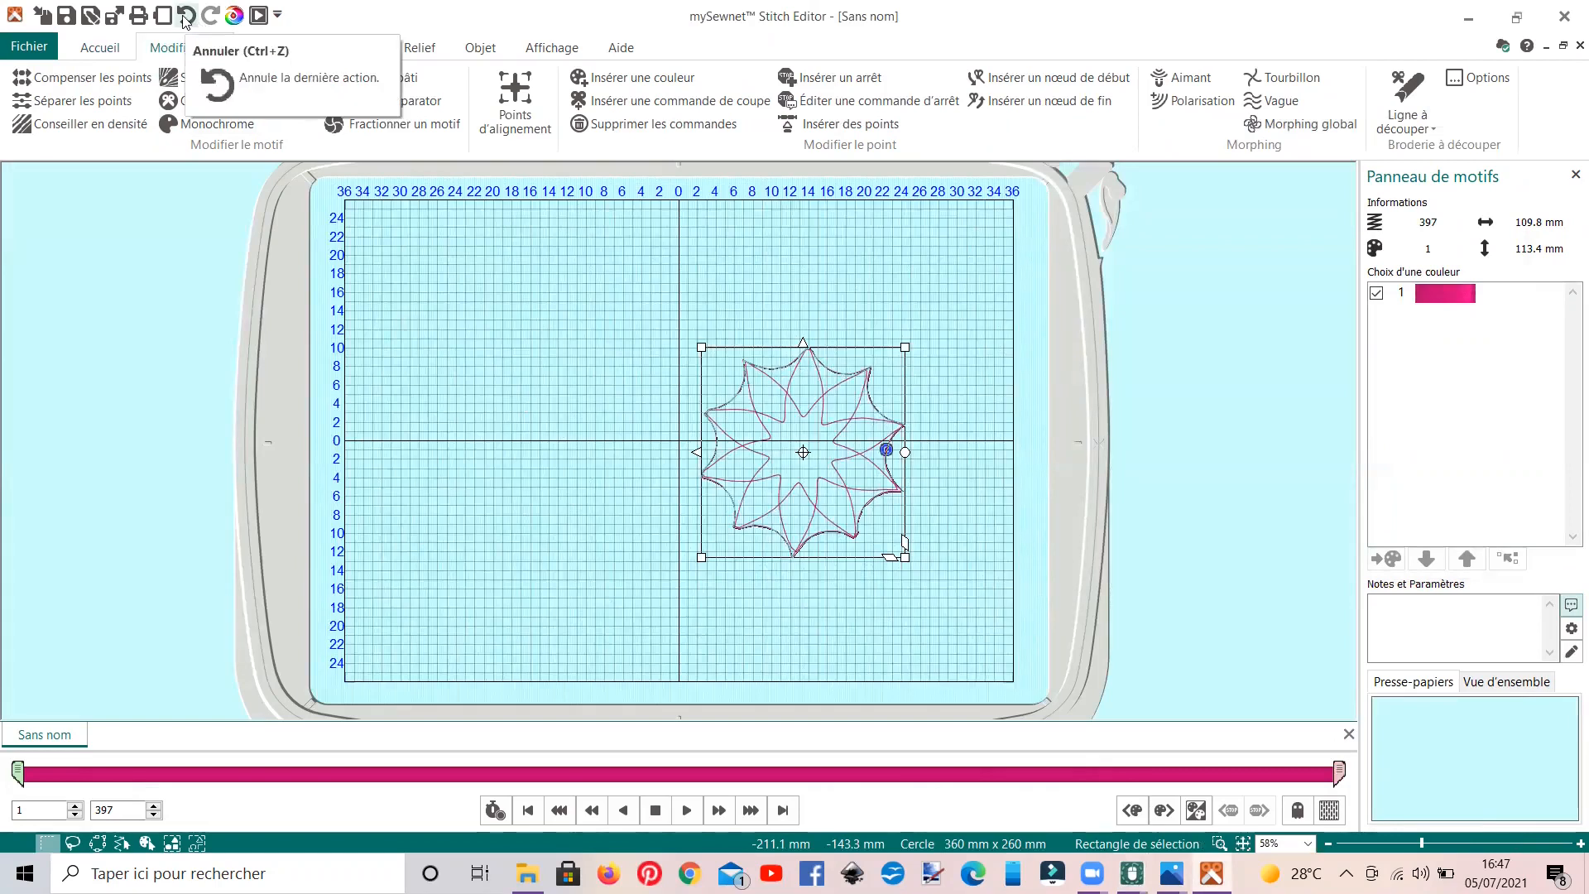
left_click(186, 18)
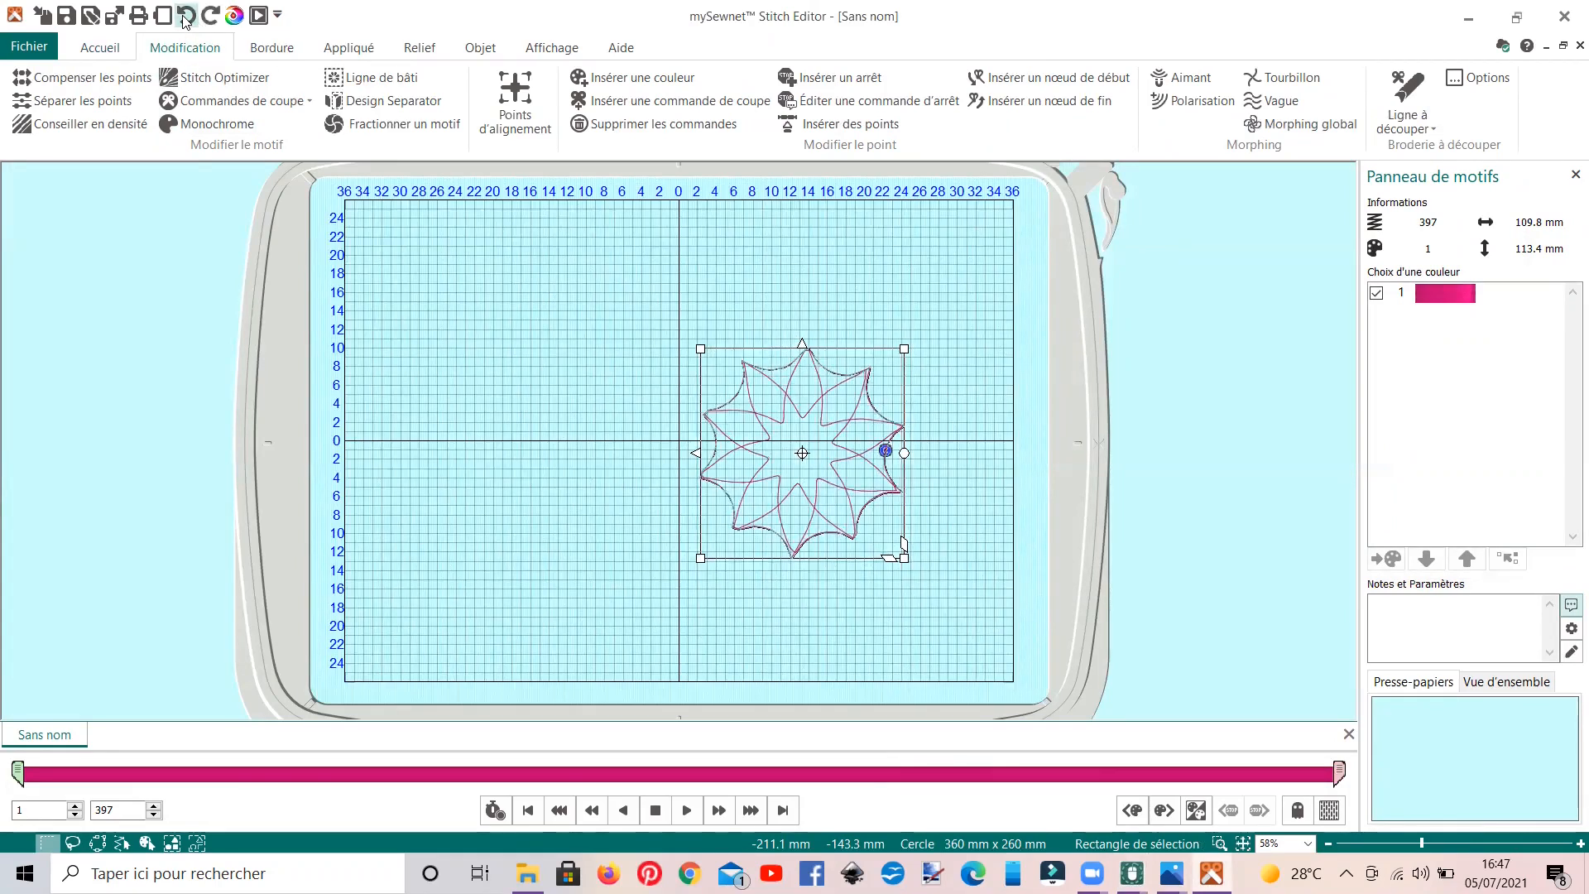
left_click(185, 18)
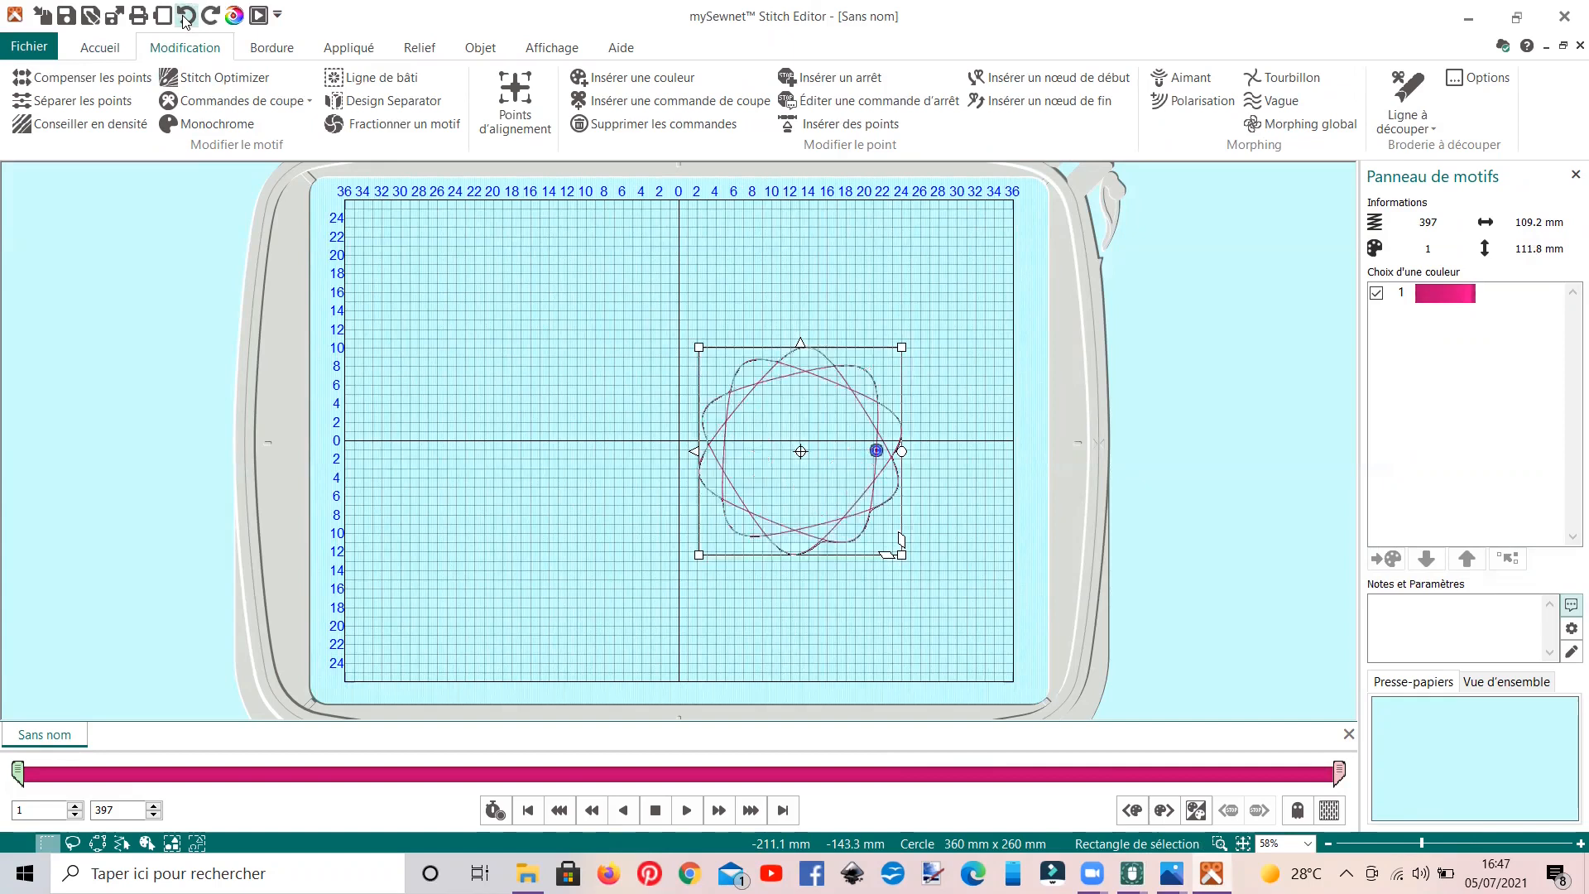
- Look at the star-shaped line samples in the note spiro project and return to Stitch Editor
left_click(702, 550)
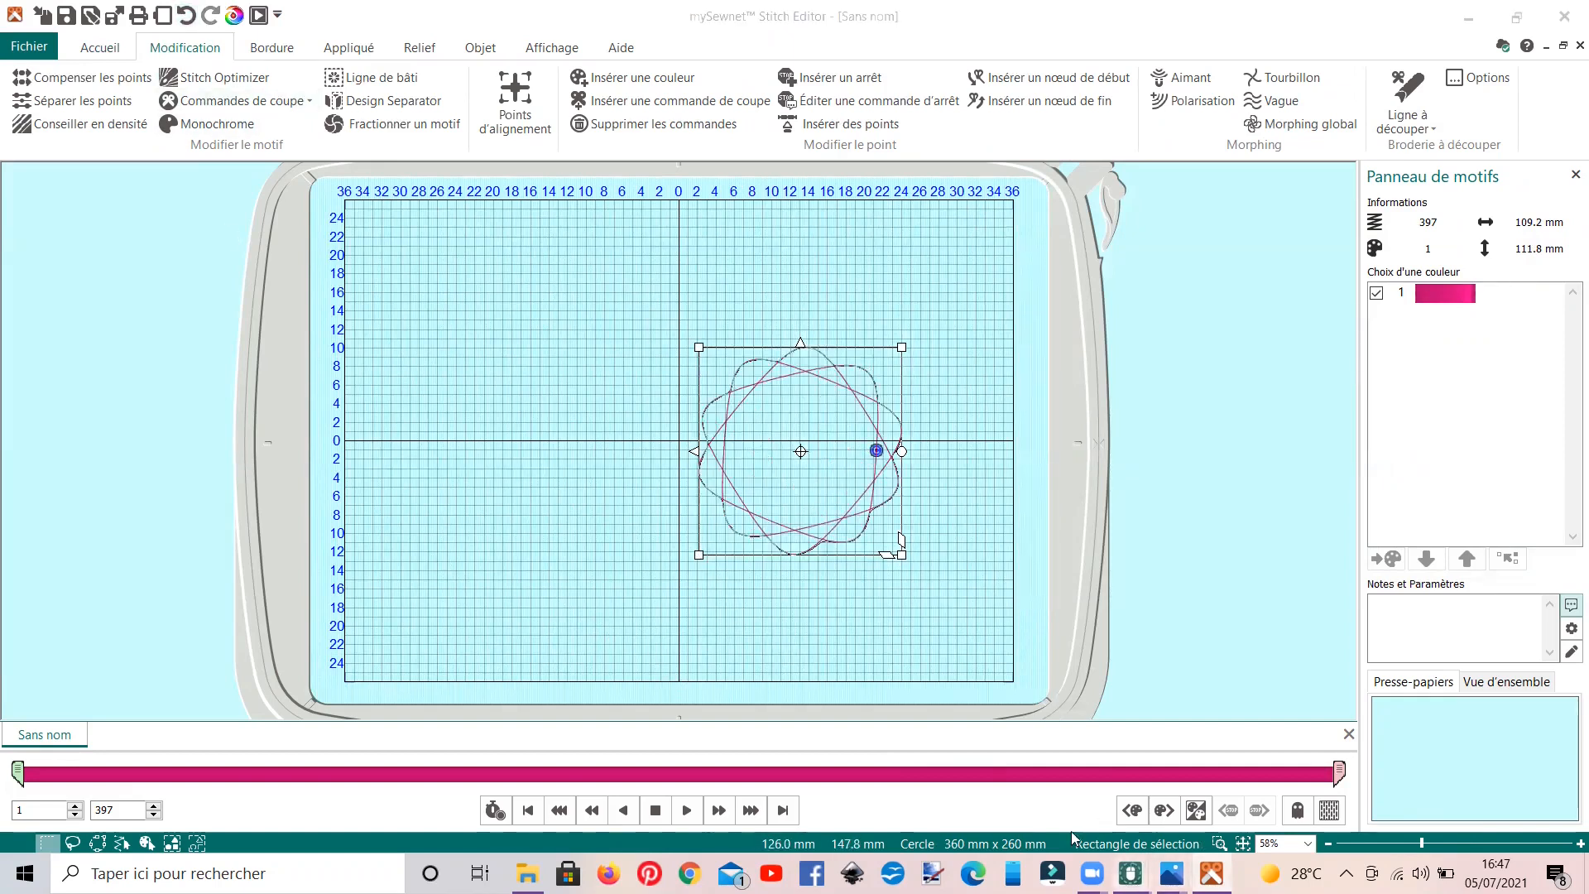
mouse_move(1131, 873)
left_click(1045, 797)
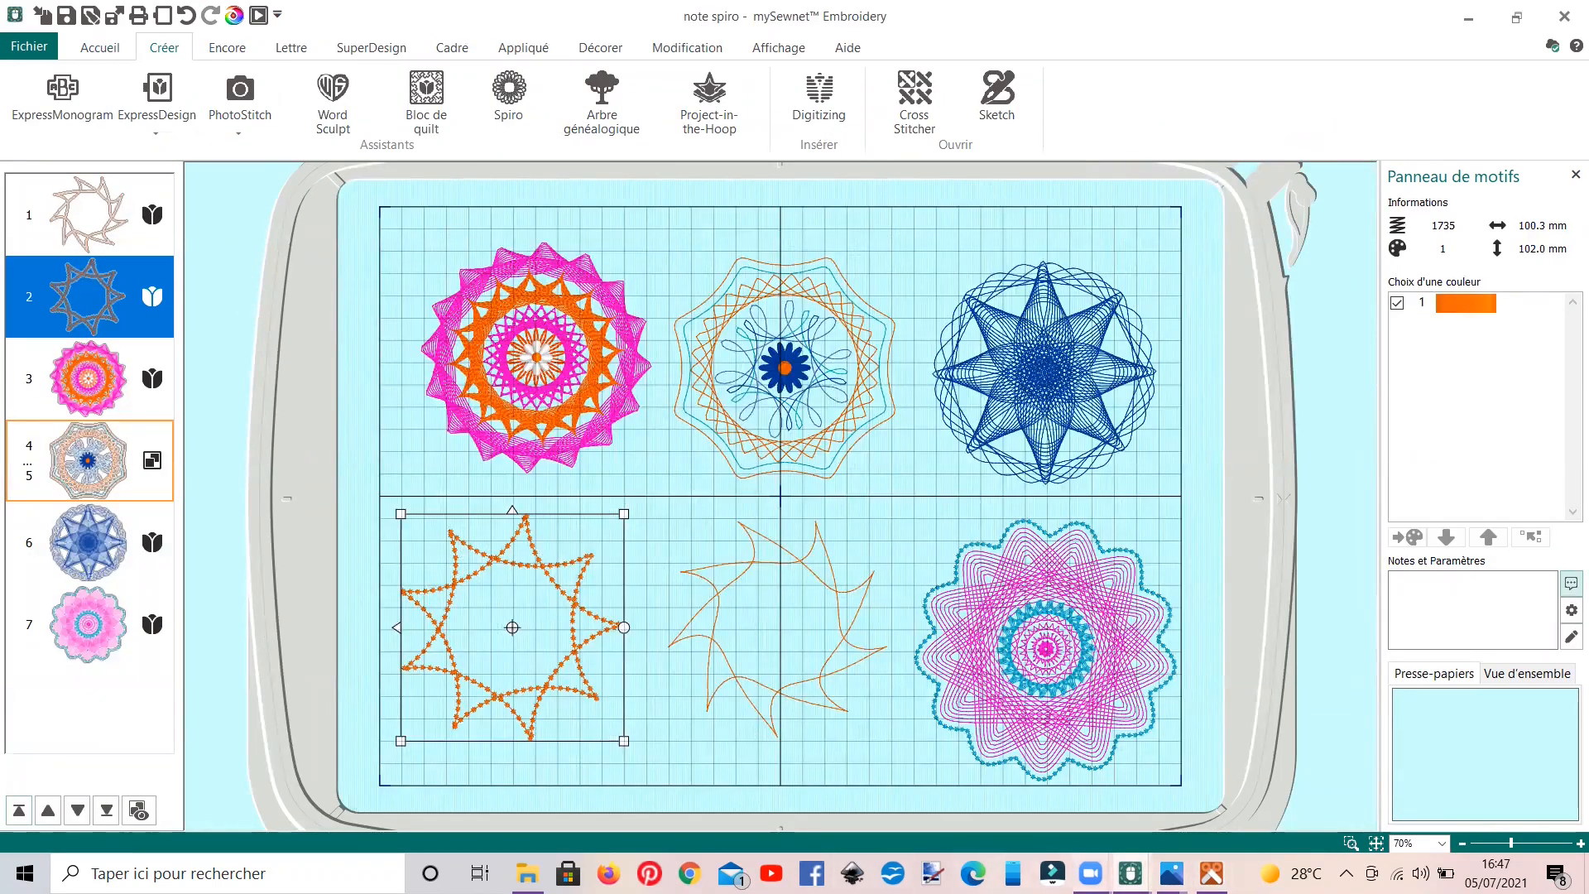
left_click(1211, 873)
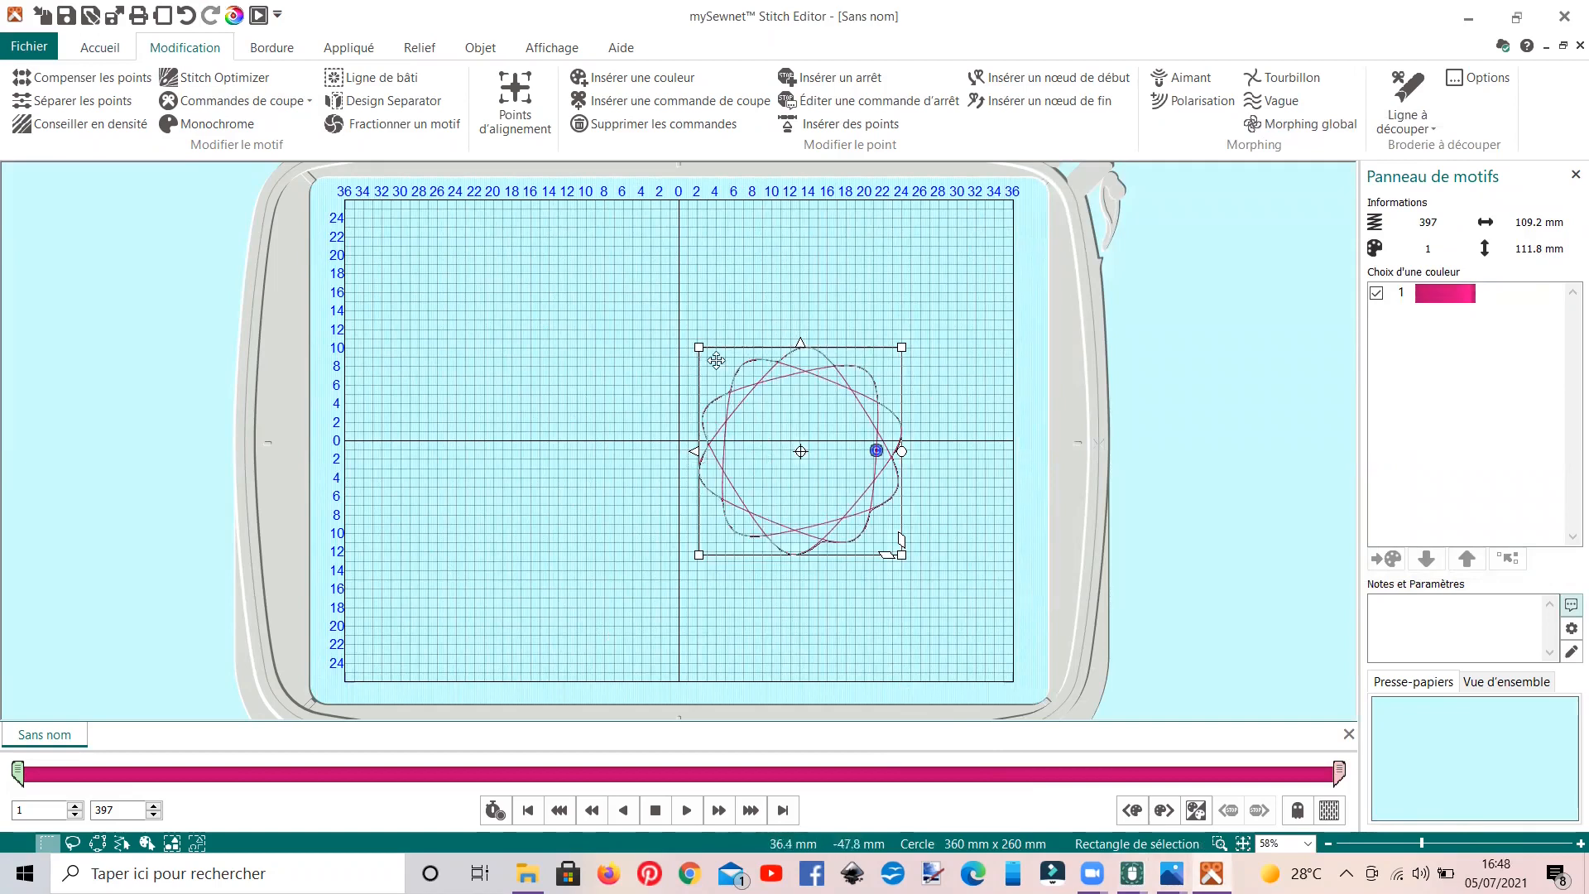
- Start converting the spiro's single-stitch object into a motif line using the Universal group's Candlewicking 2 category
left_click(481, 50)
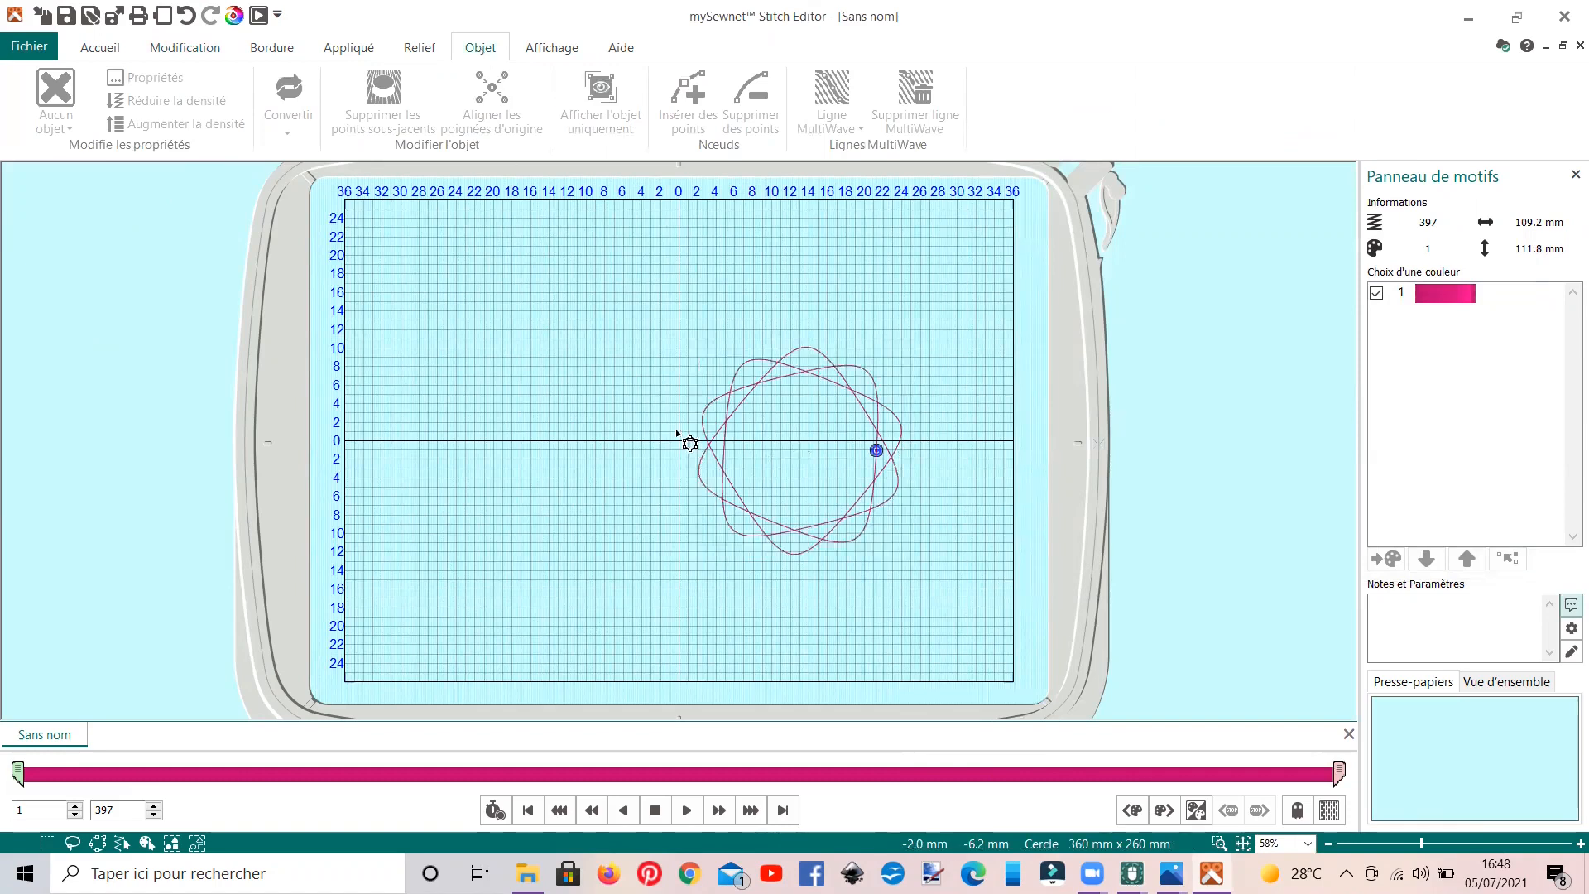
left_click(725, 417)
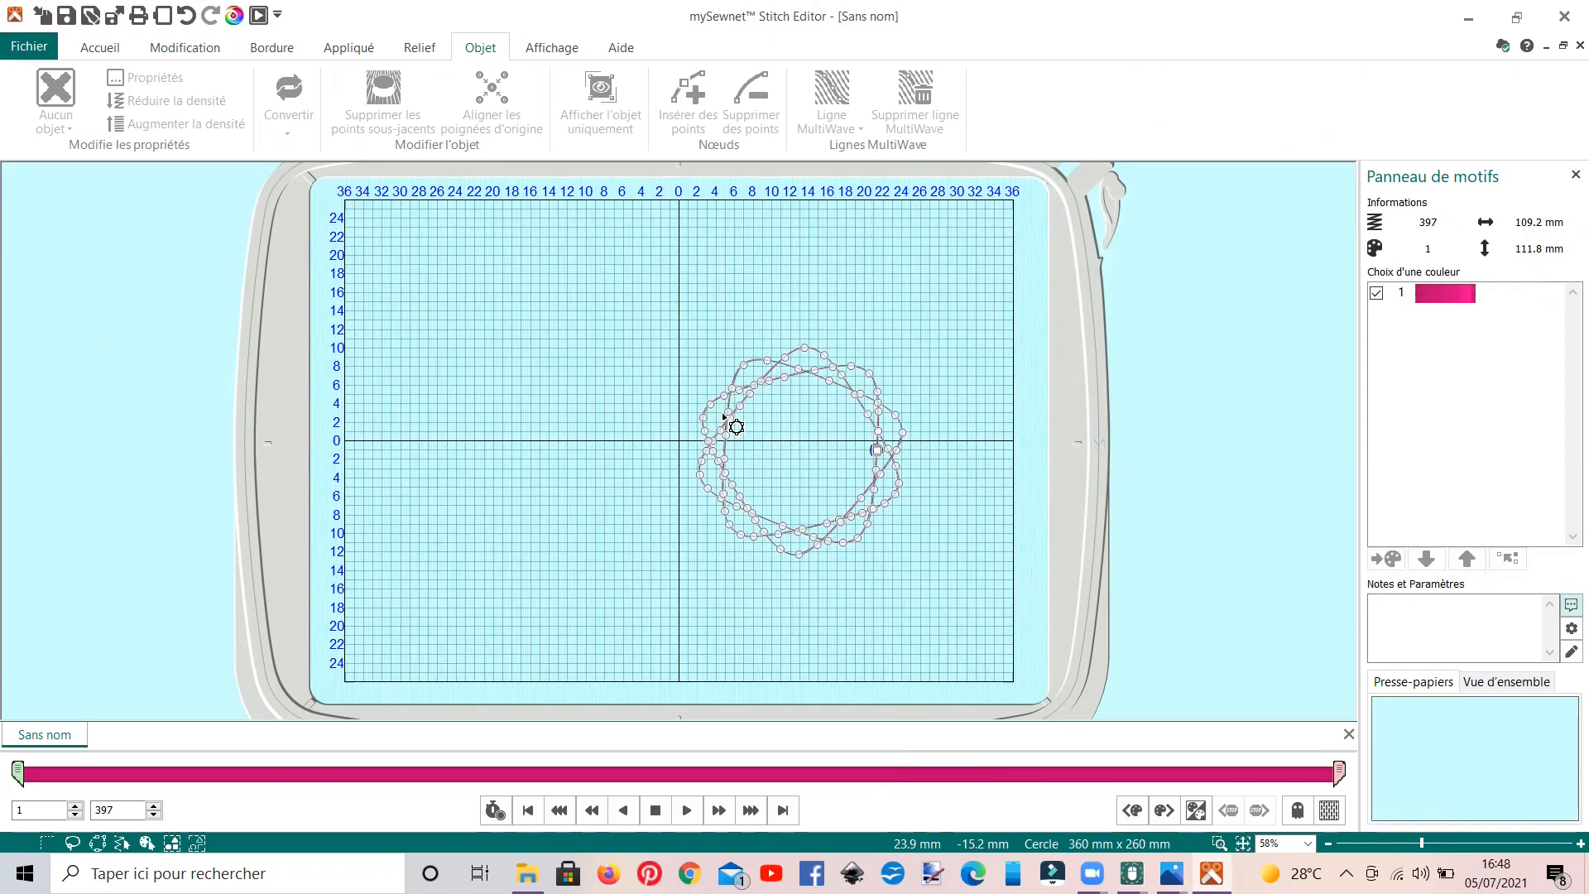
left_click(723, 414)
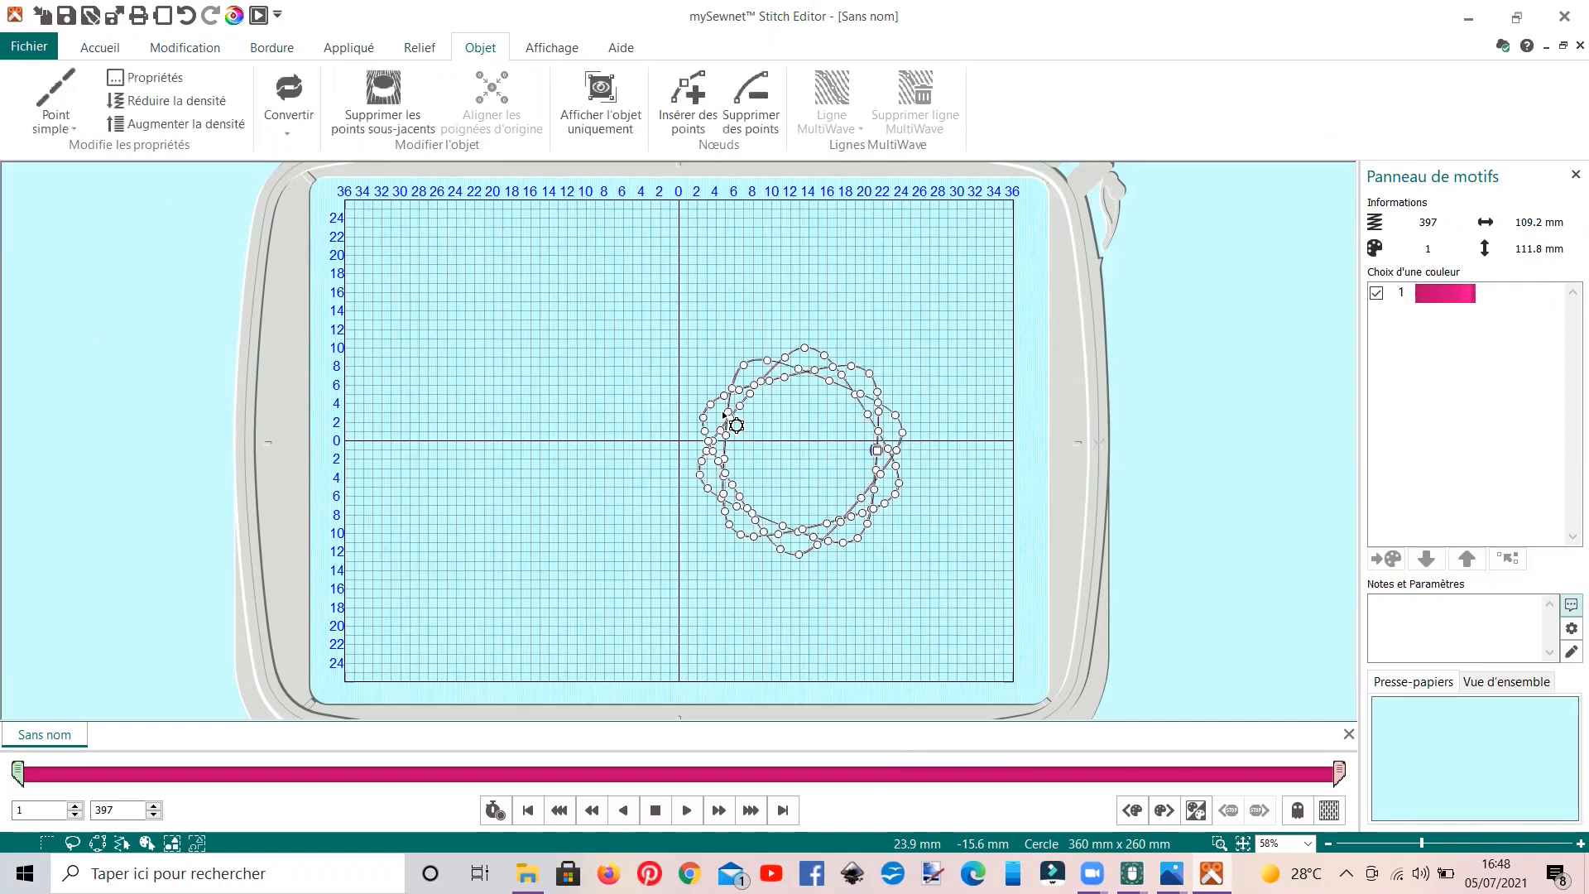
right_click(724, 412)
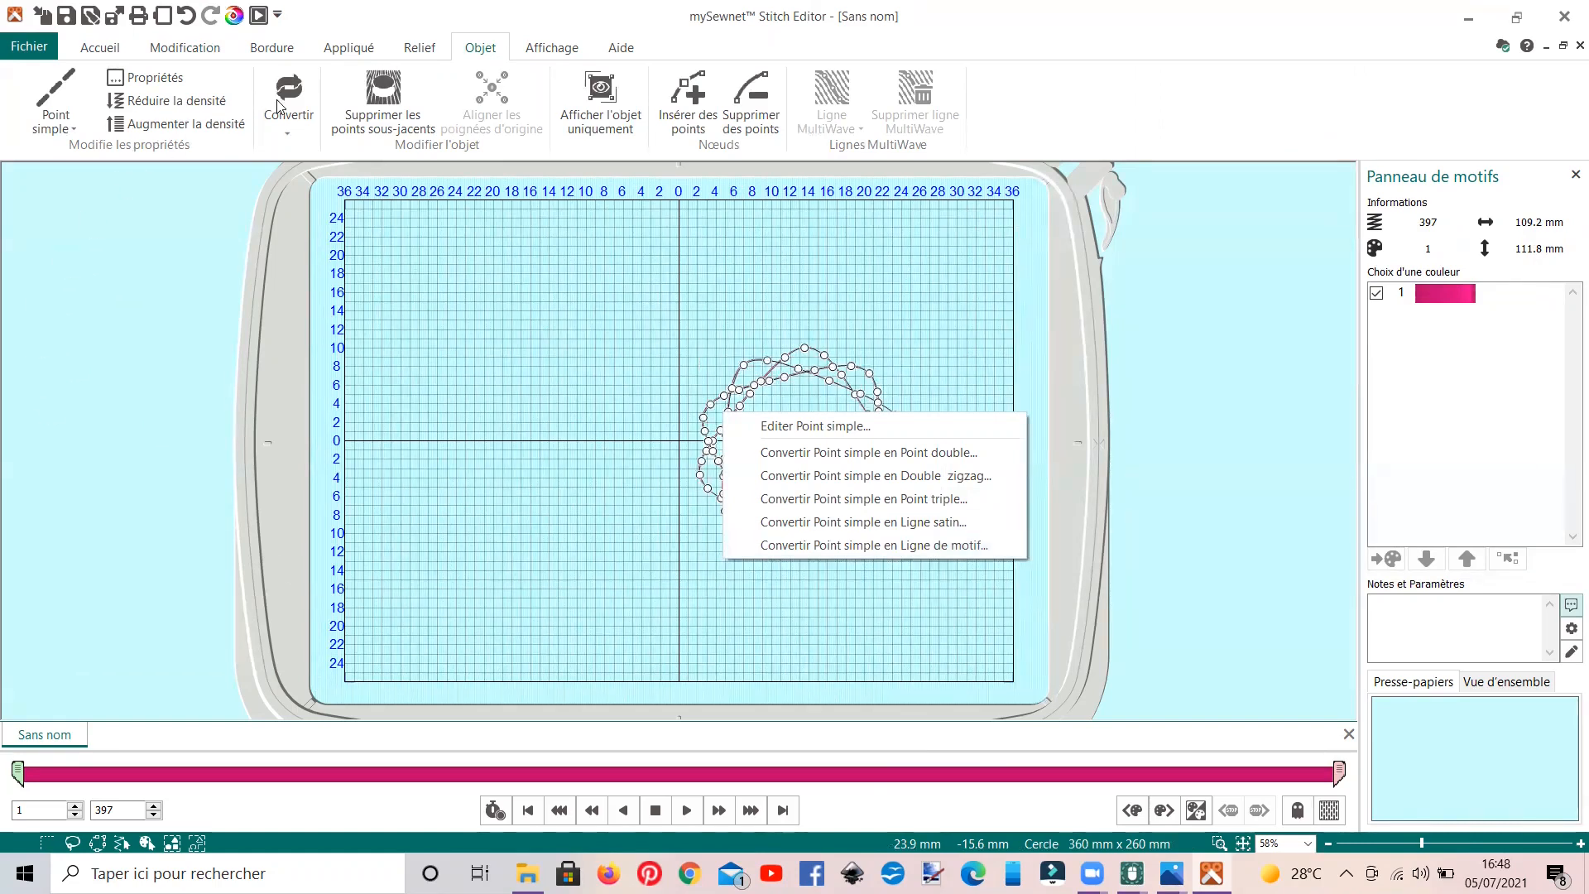
left_click(801, 546)
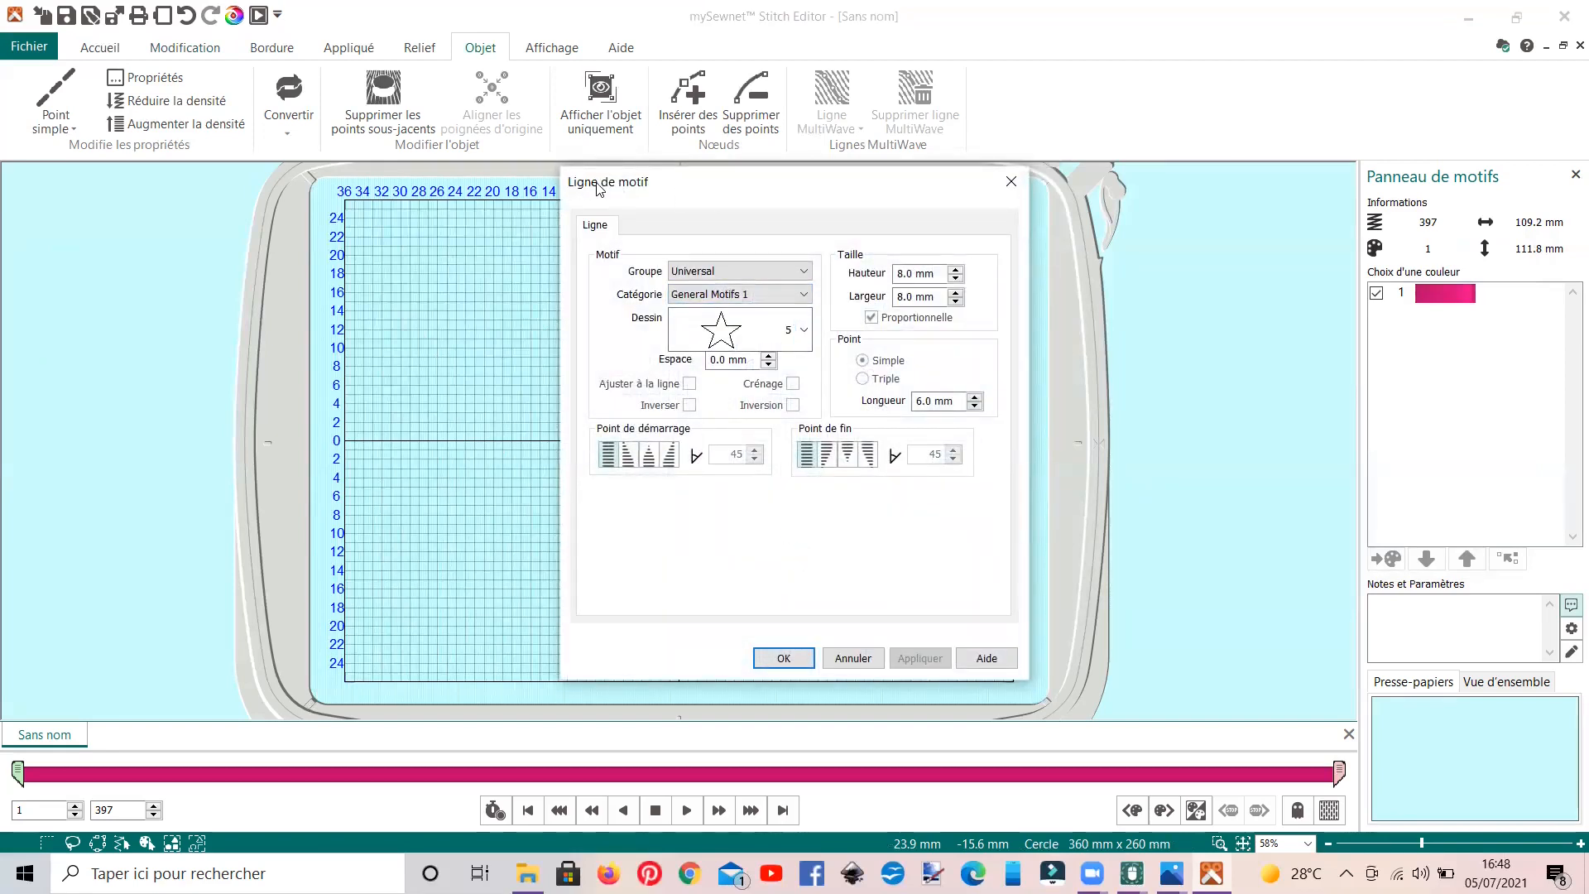
left_click_drag(598, 189, 1138, 120)
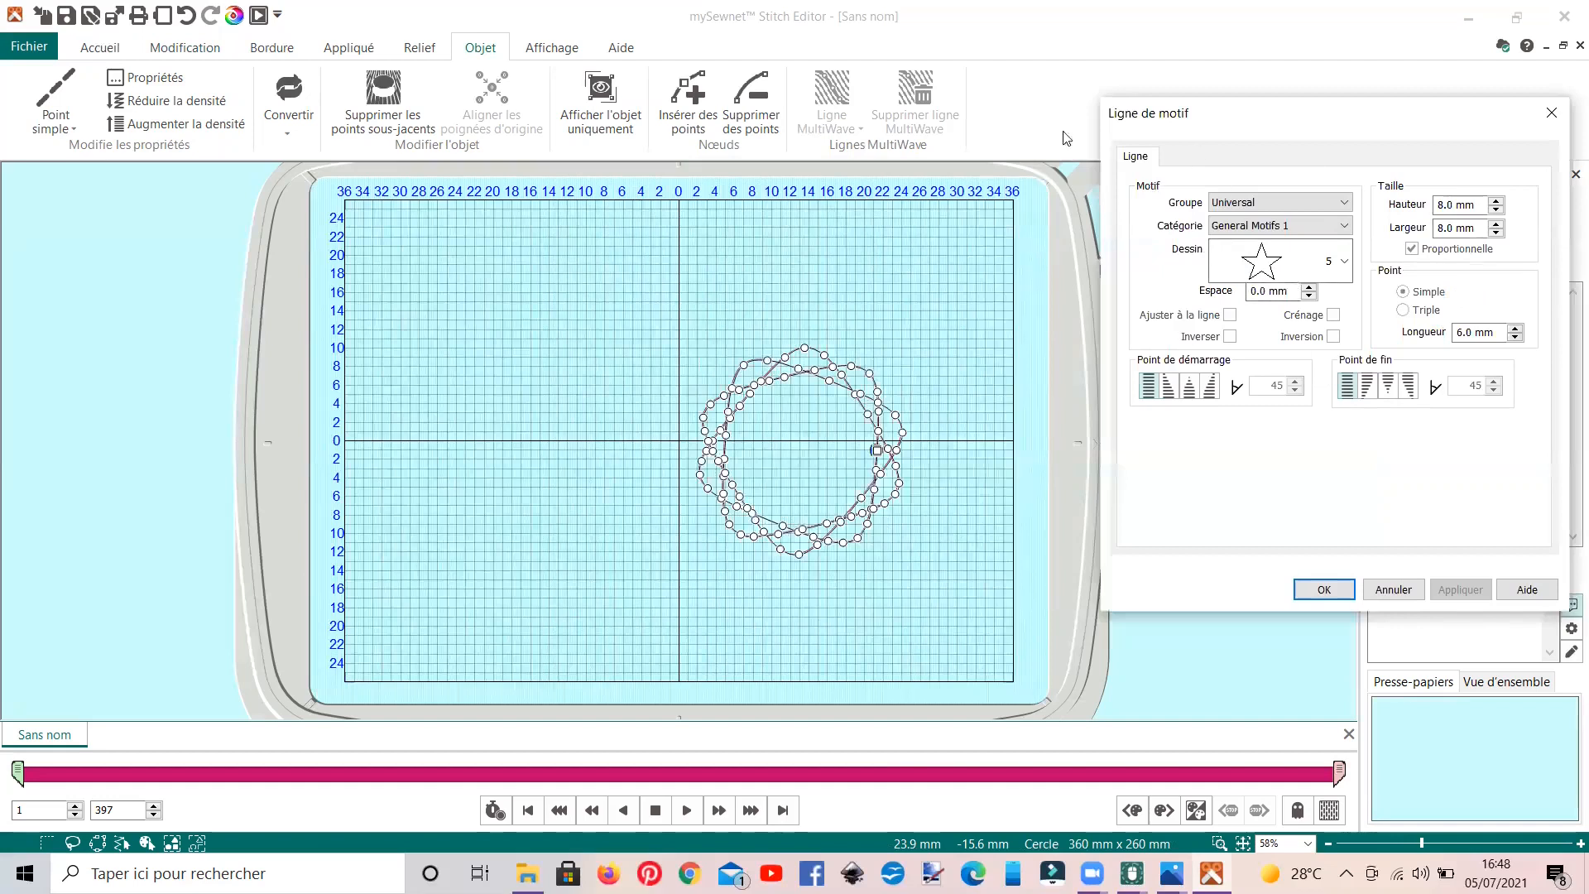
left_click(1346, 231)
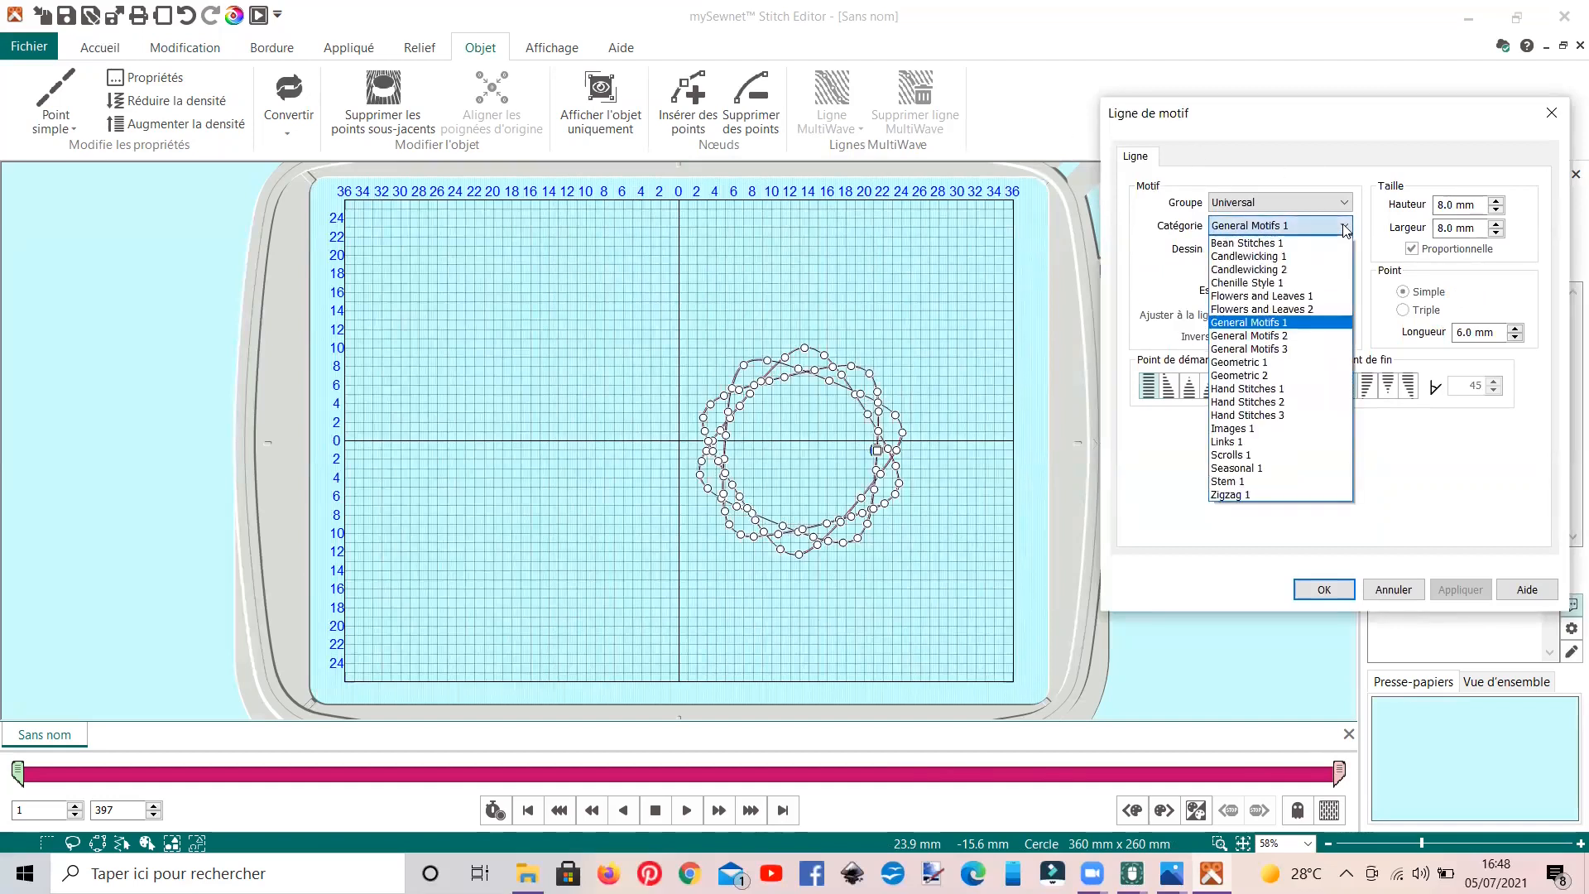
left_click(1272, 270)
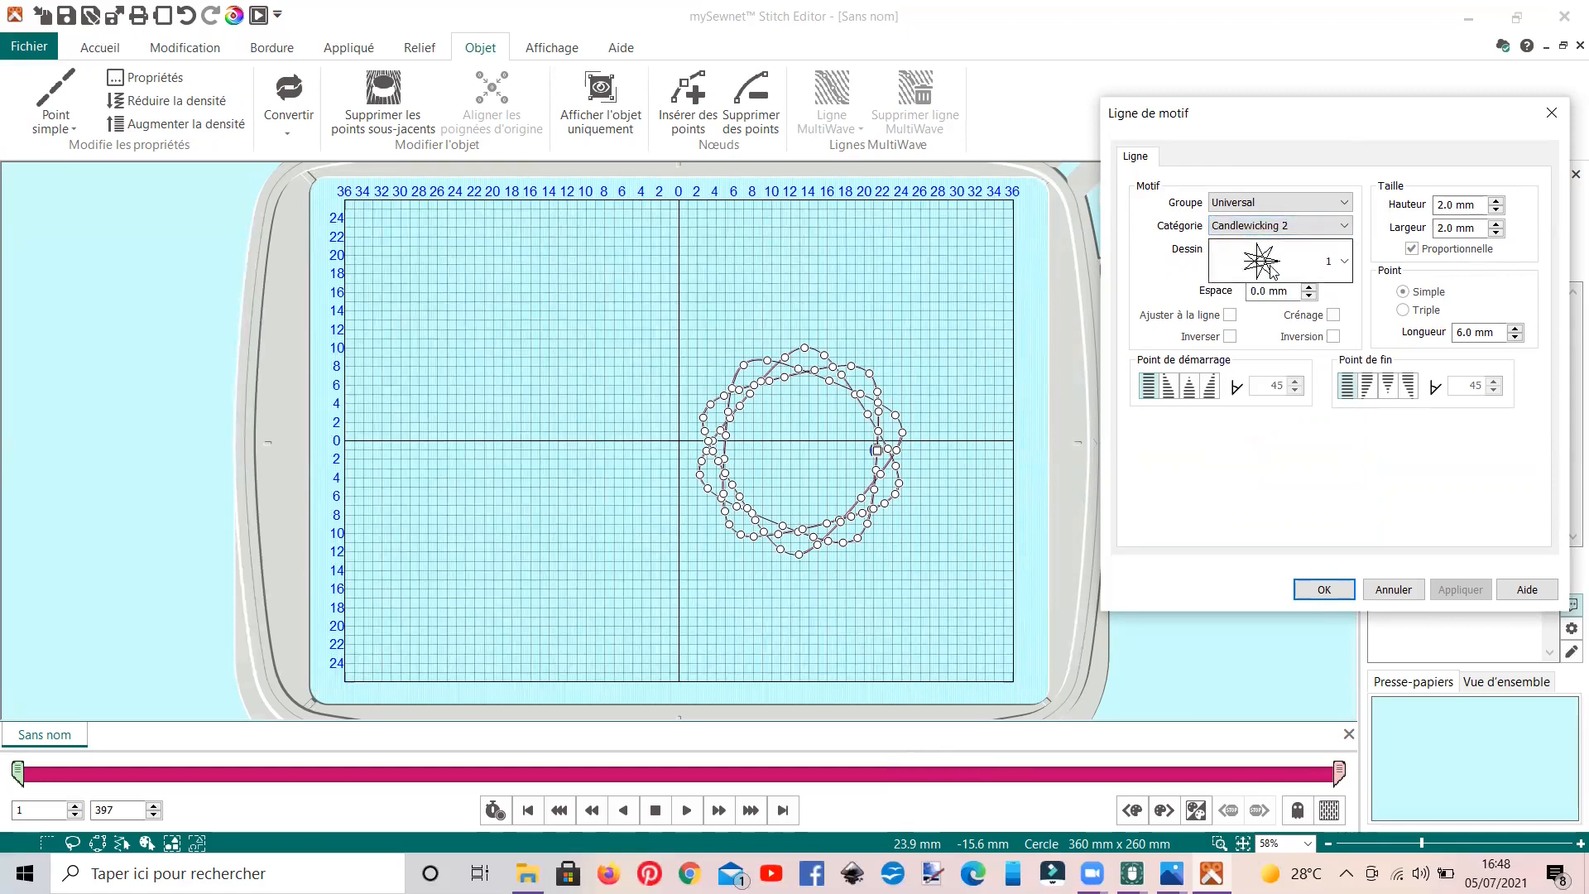
- Set the motif line's spacing to 1.2 mm and its proportional height and width to 2.7 mm, and apply the conversion
left_click(1307, 287)
left_click(1308, 288)
left_click(1308, 288)
left_click(1308, 288)
left_click(1308, 288)
left_click(1308, 287)
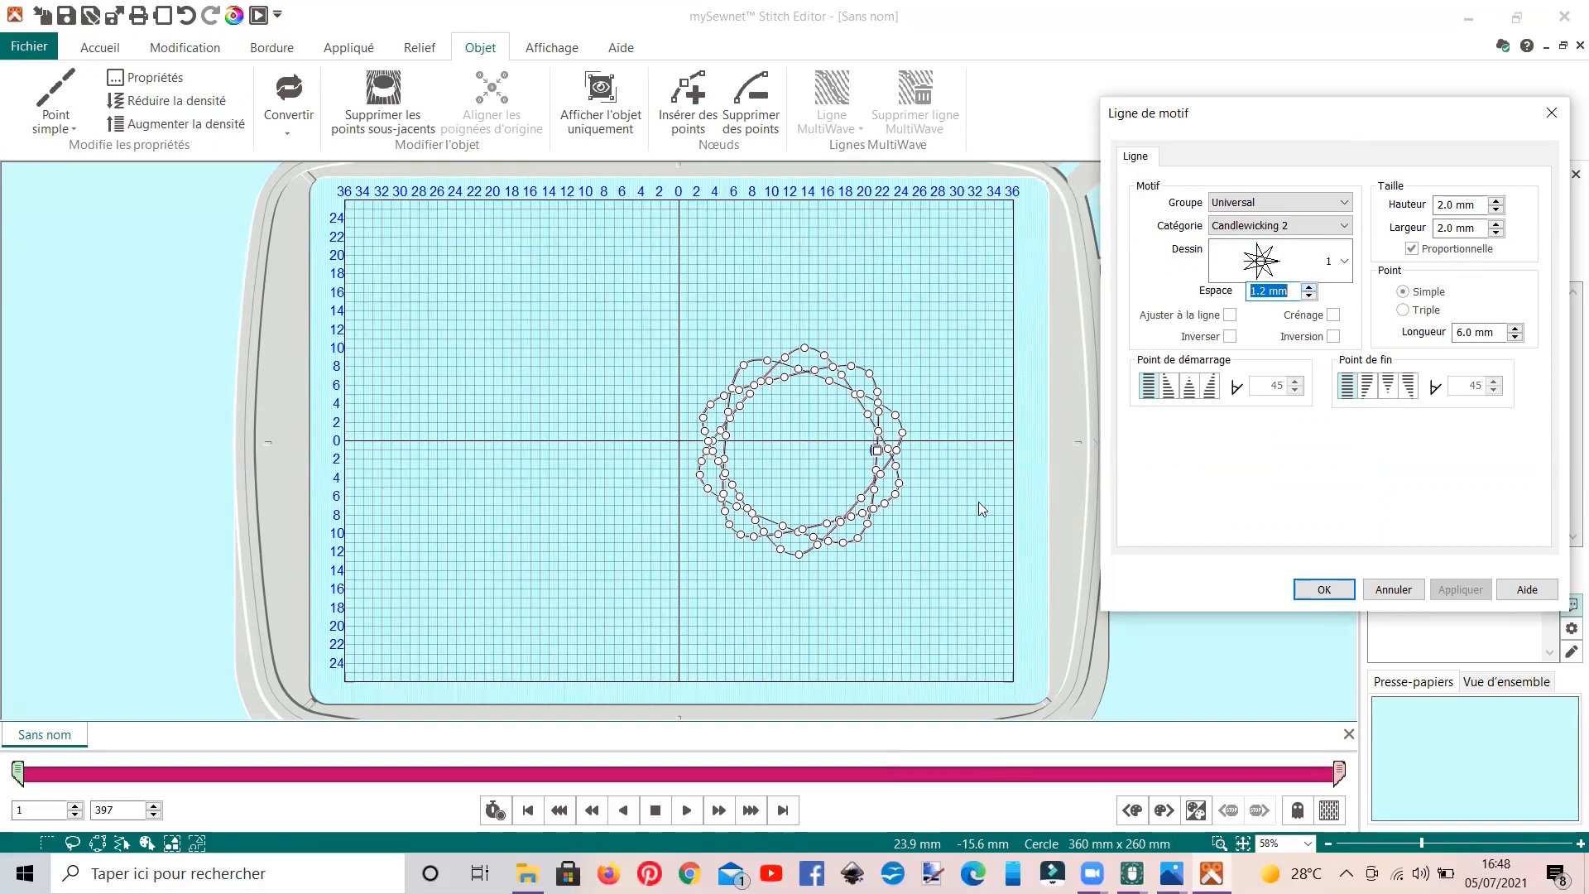
left_click(1494, 202)
left_click(1494, 202)
left_click(1495, 202)
left_click(1495, 202)
left_click(1494, 202)
left_click(1495, 202)
left_click(1495, 202)
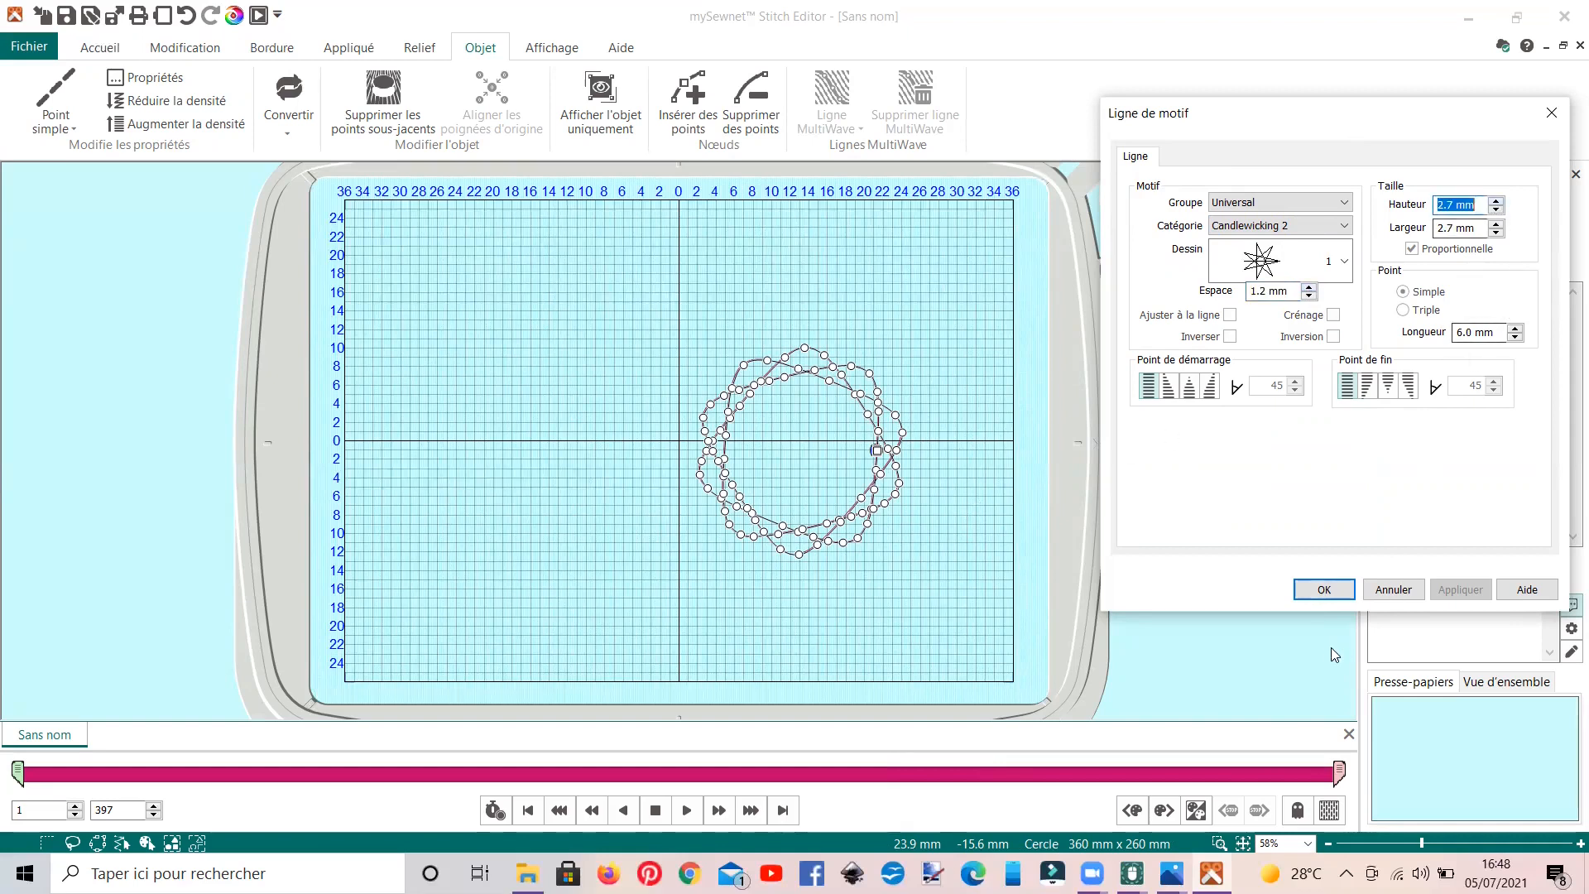
left_click(1323, 590)
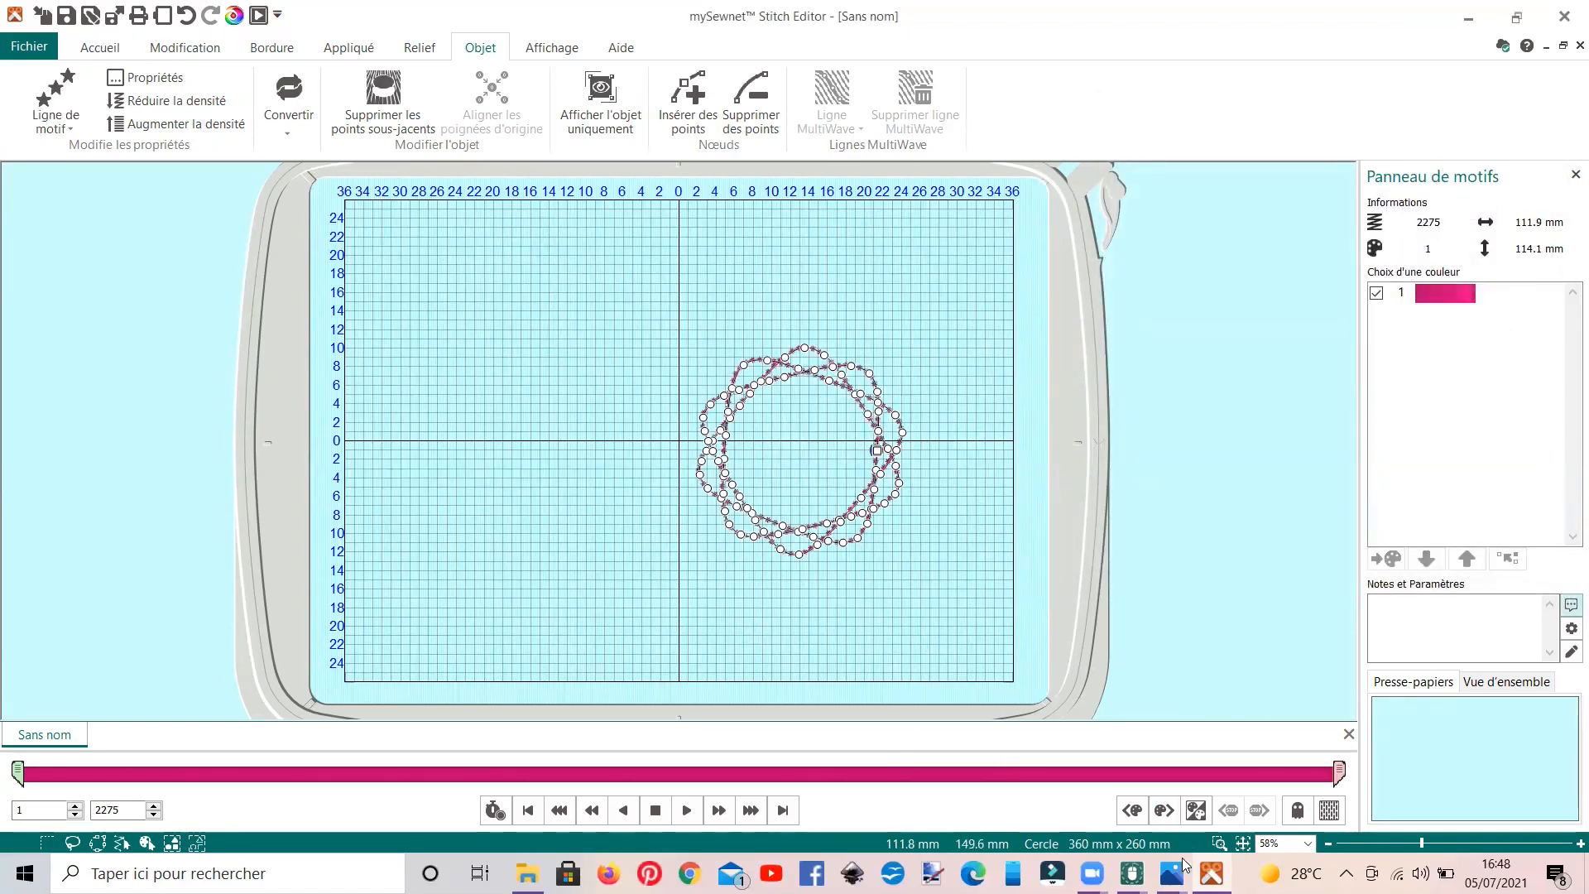
- Check the converted candlewicking spiro in the unsaved mySewnet Embroidery project
mouse_move(1130, 873)
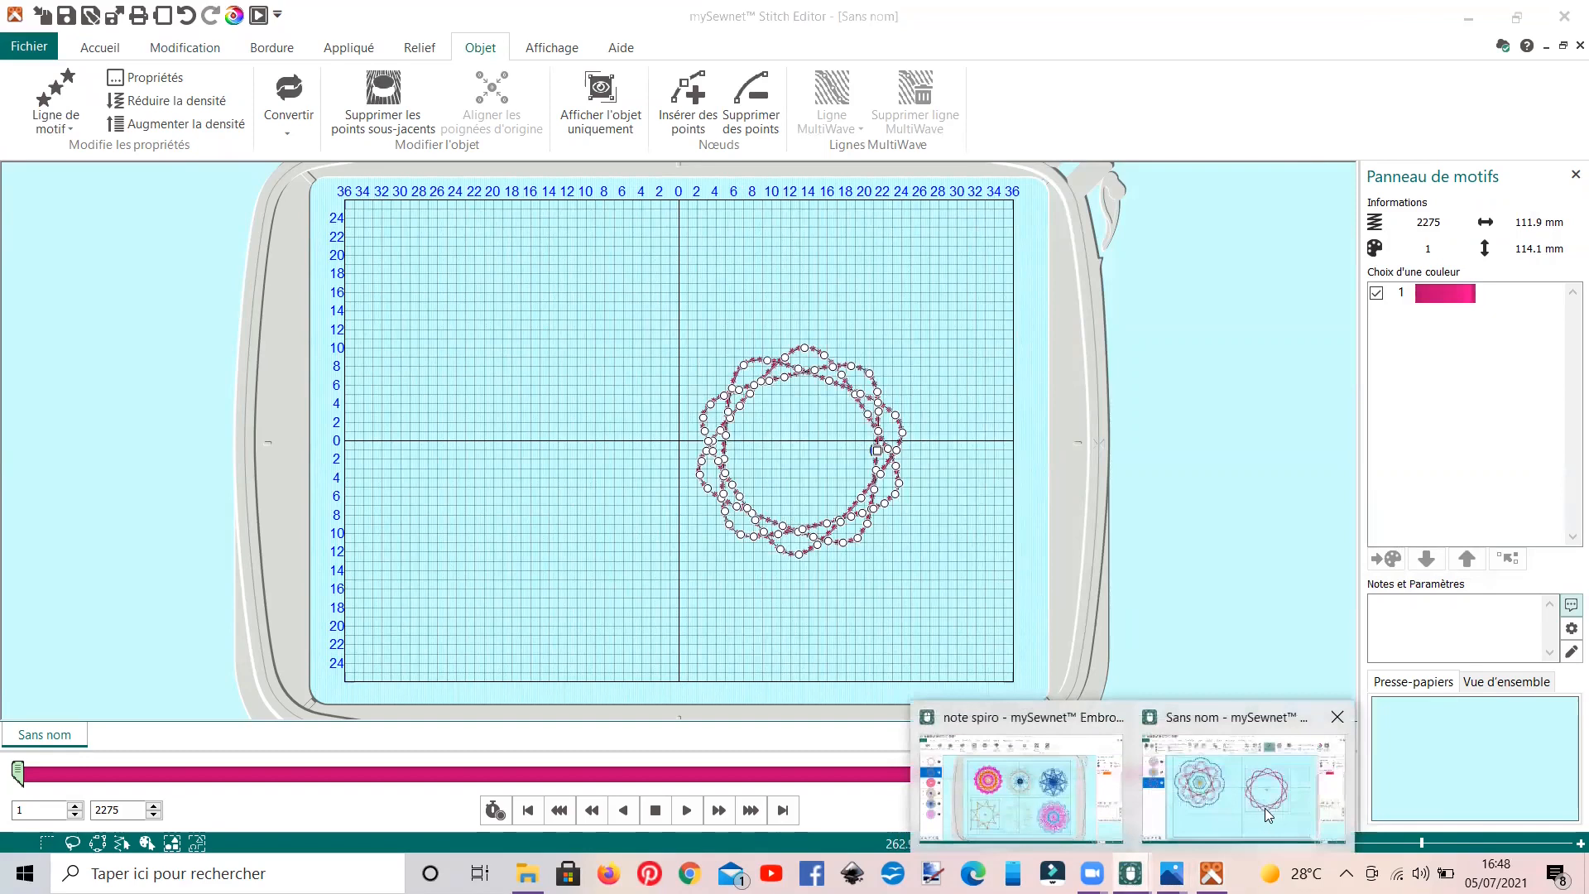
left_click(1265, 808)
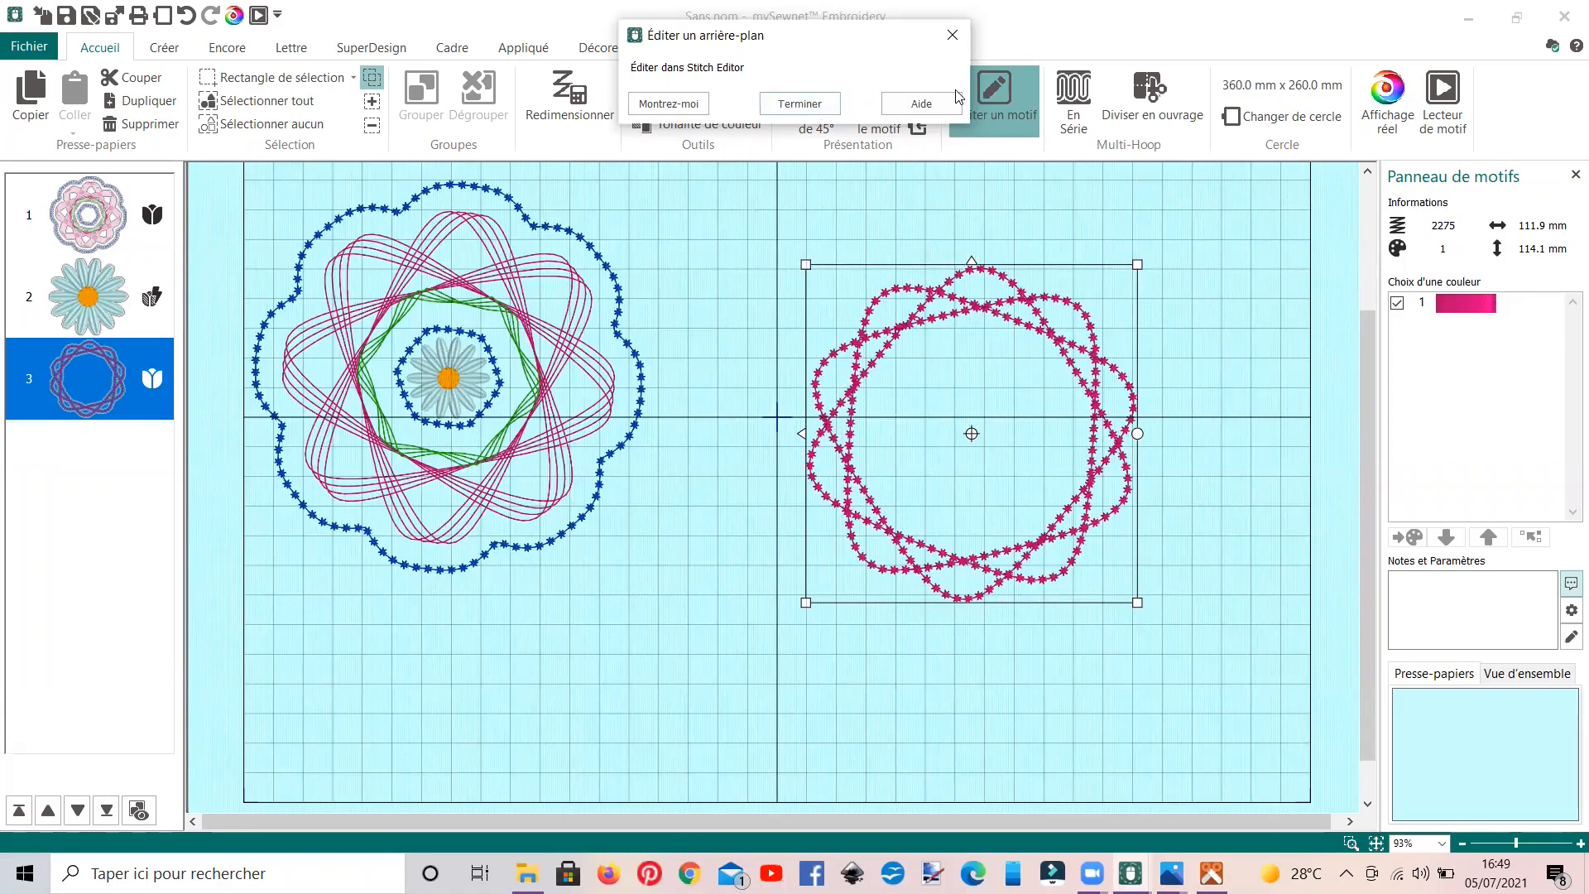
mouse_move(1208, 873)
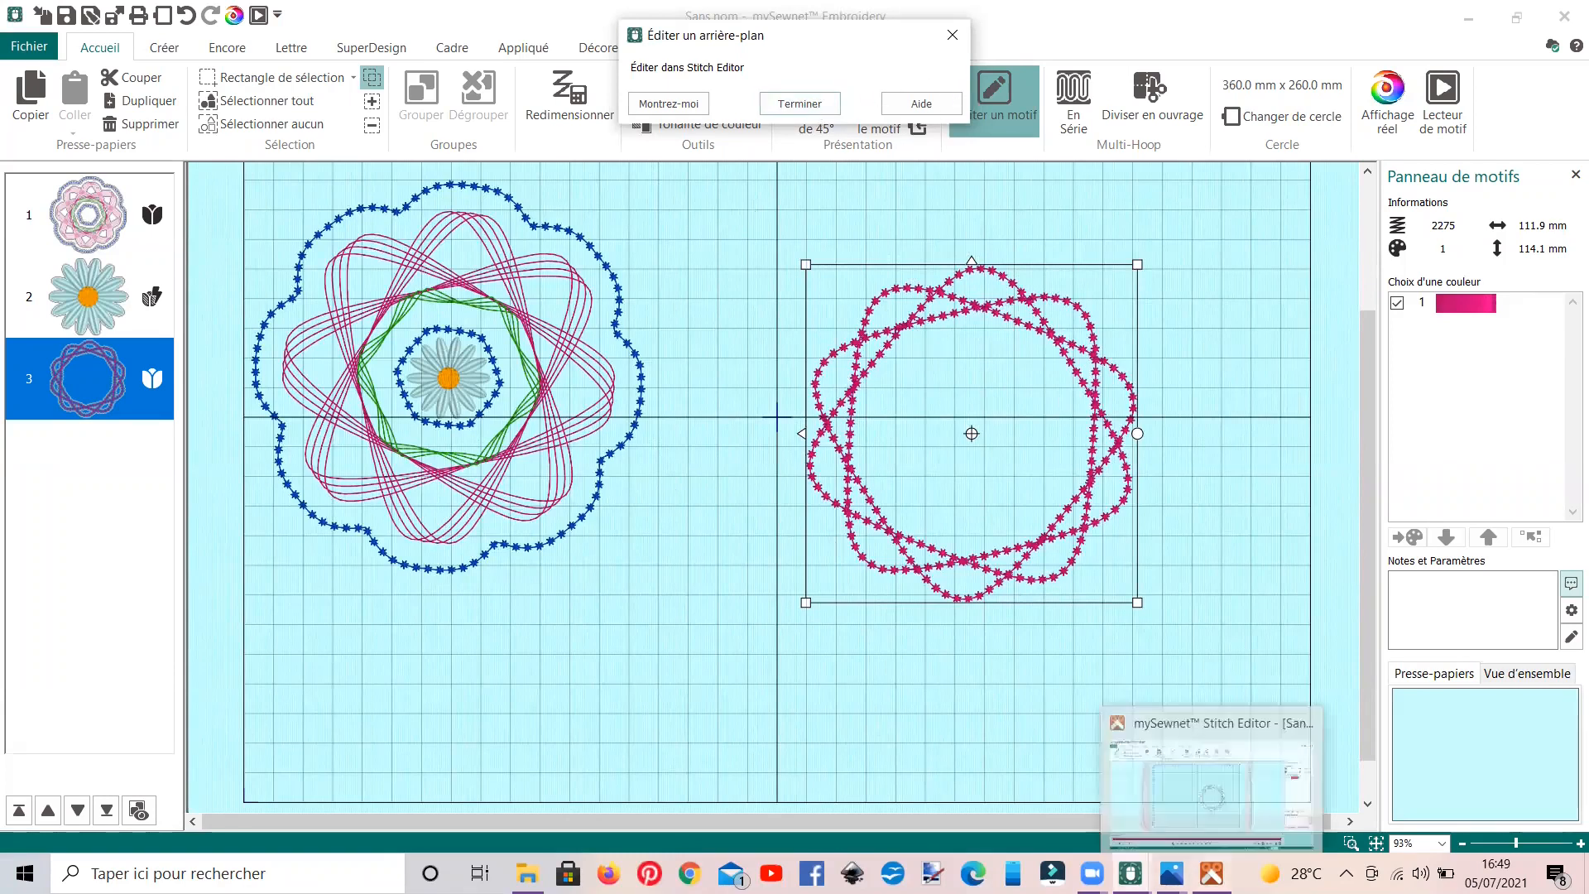
- Undo the spiro's candlewicking conversion in Stitch Editor and finish the edit session in mySewnet Embroidery
left_click(1208, 778)
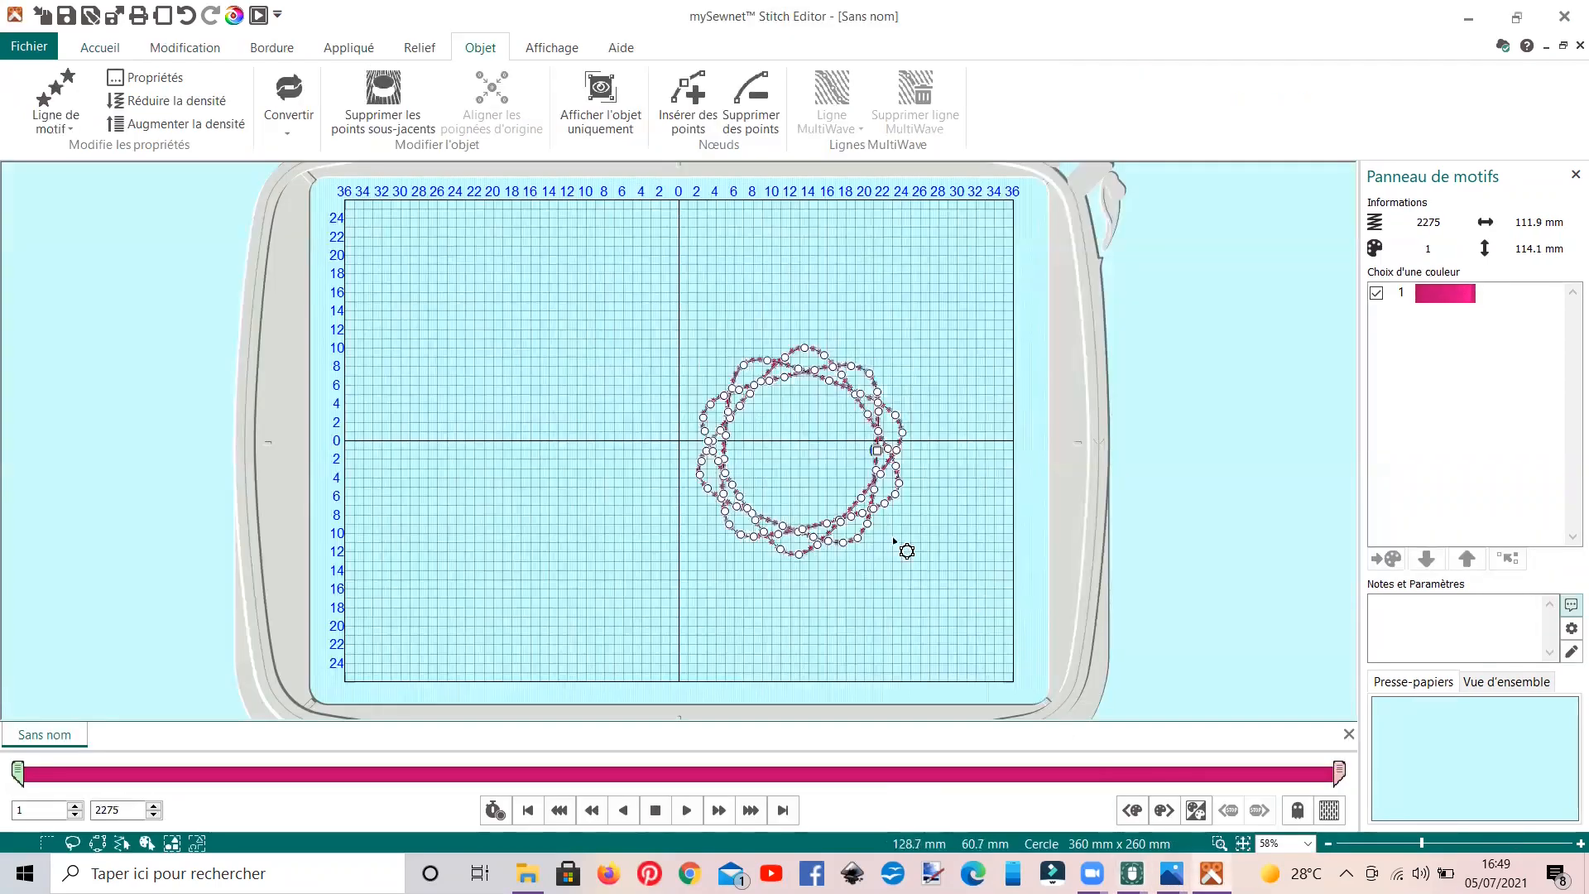
left_click(186, 16)
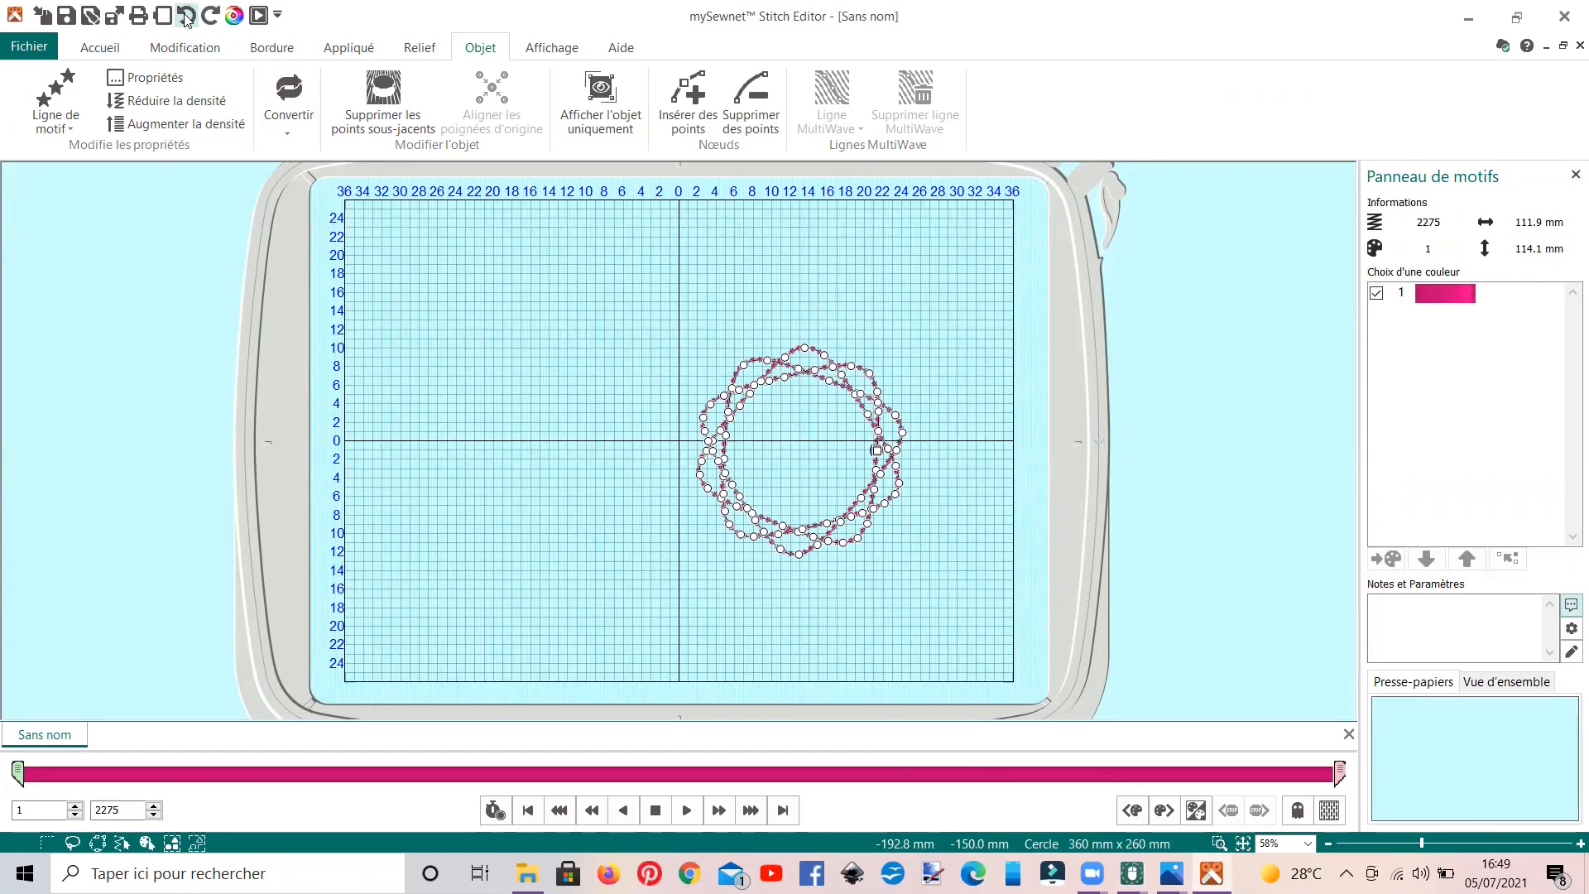
left_click(186, 15)
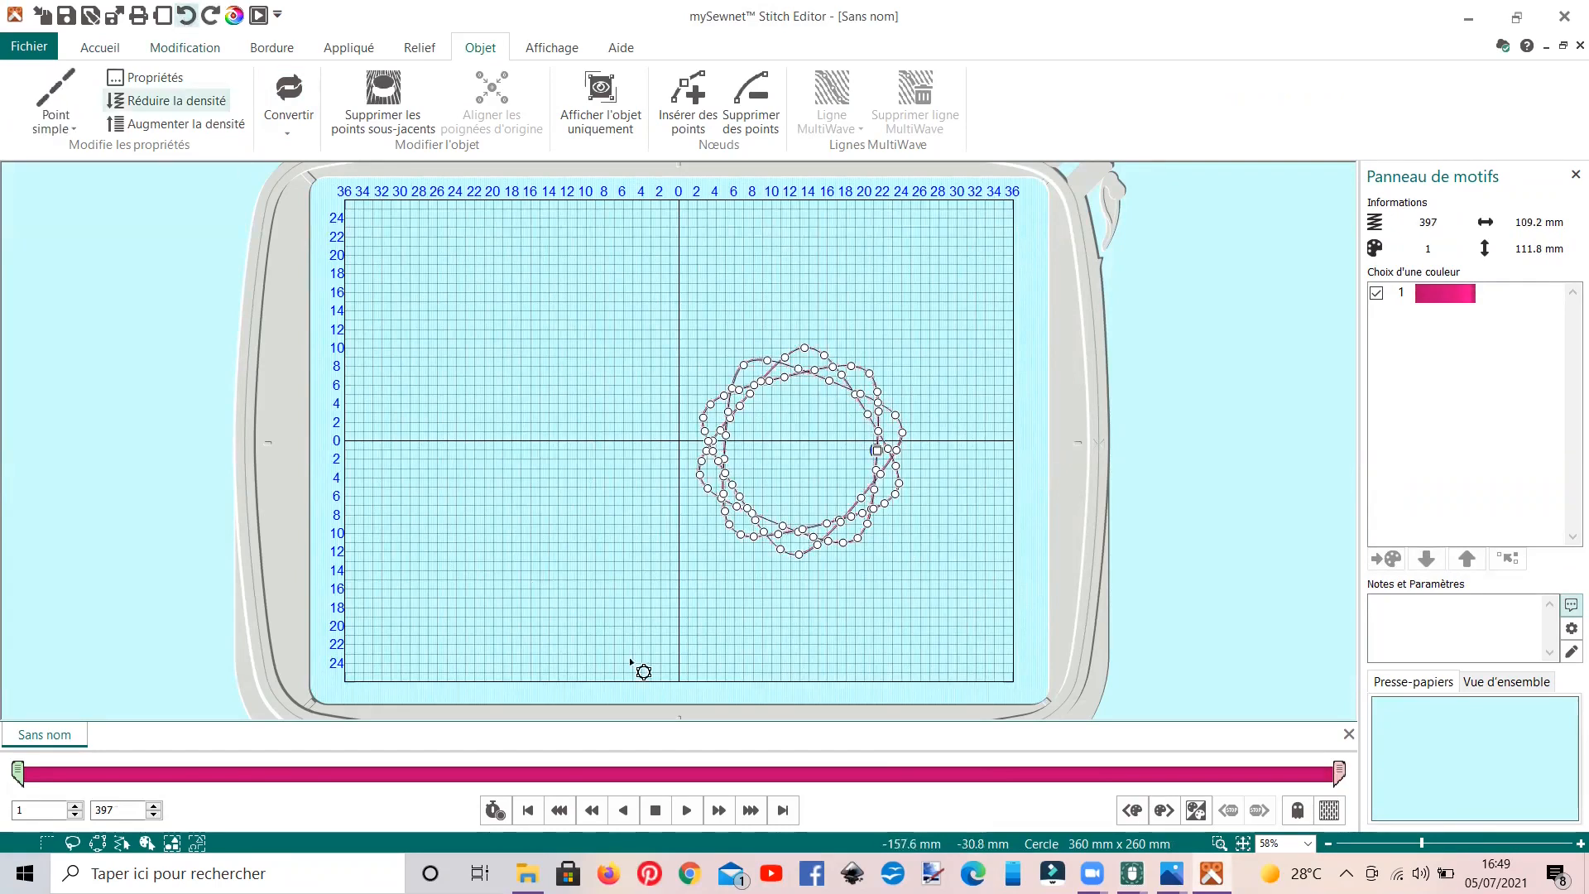
mouse_move(1129, 873)
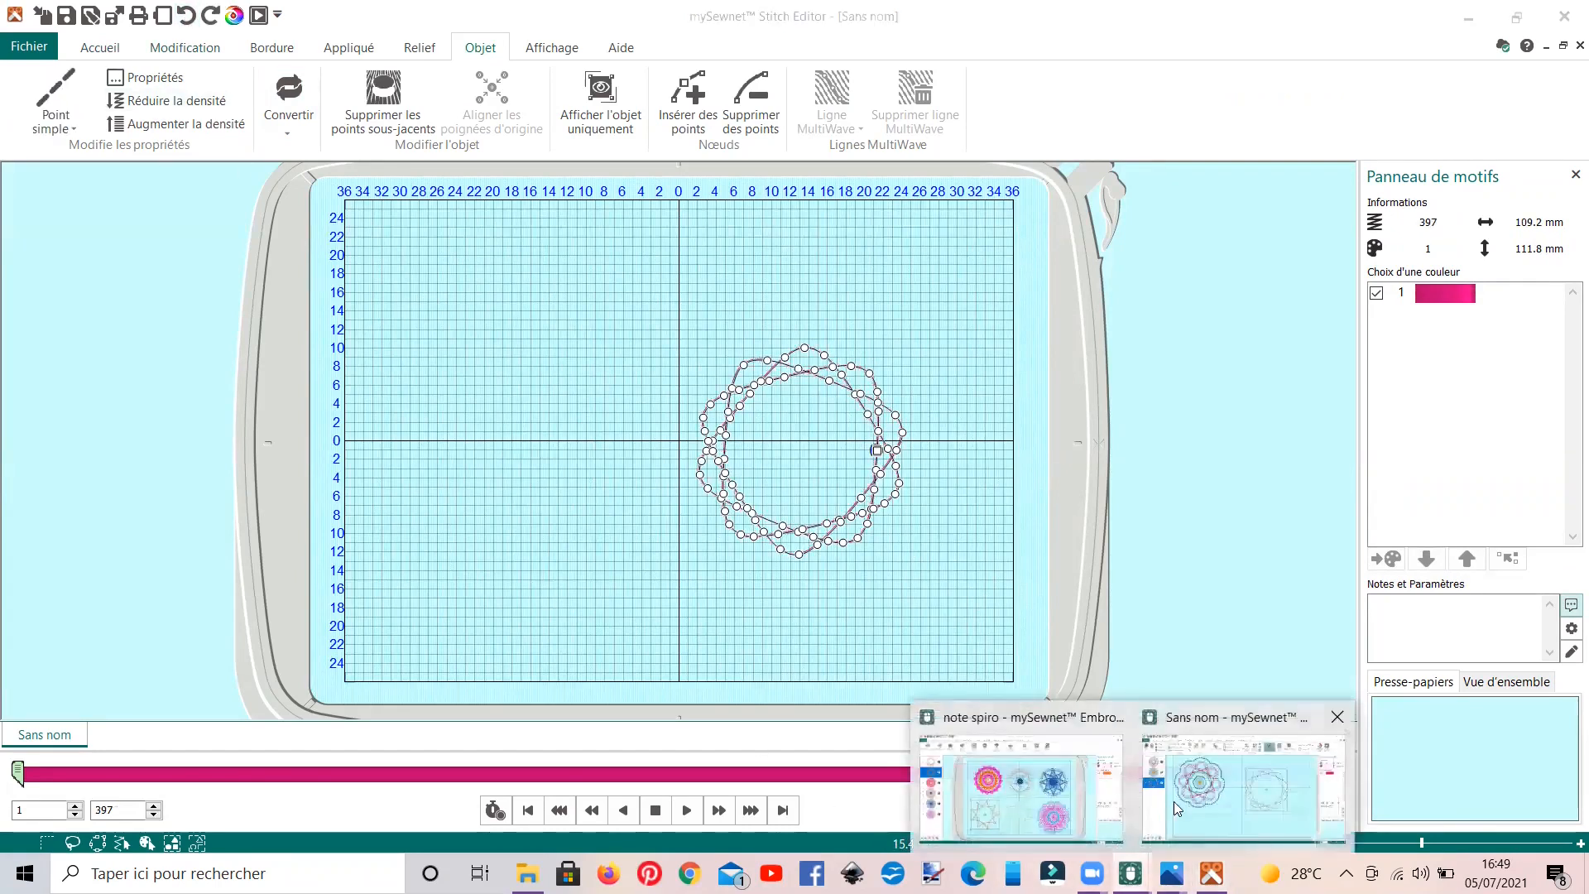
left_click(1235, 809)
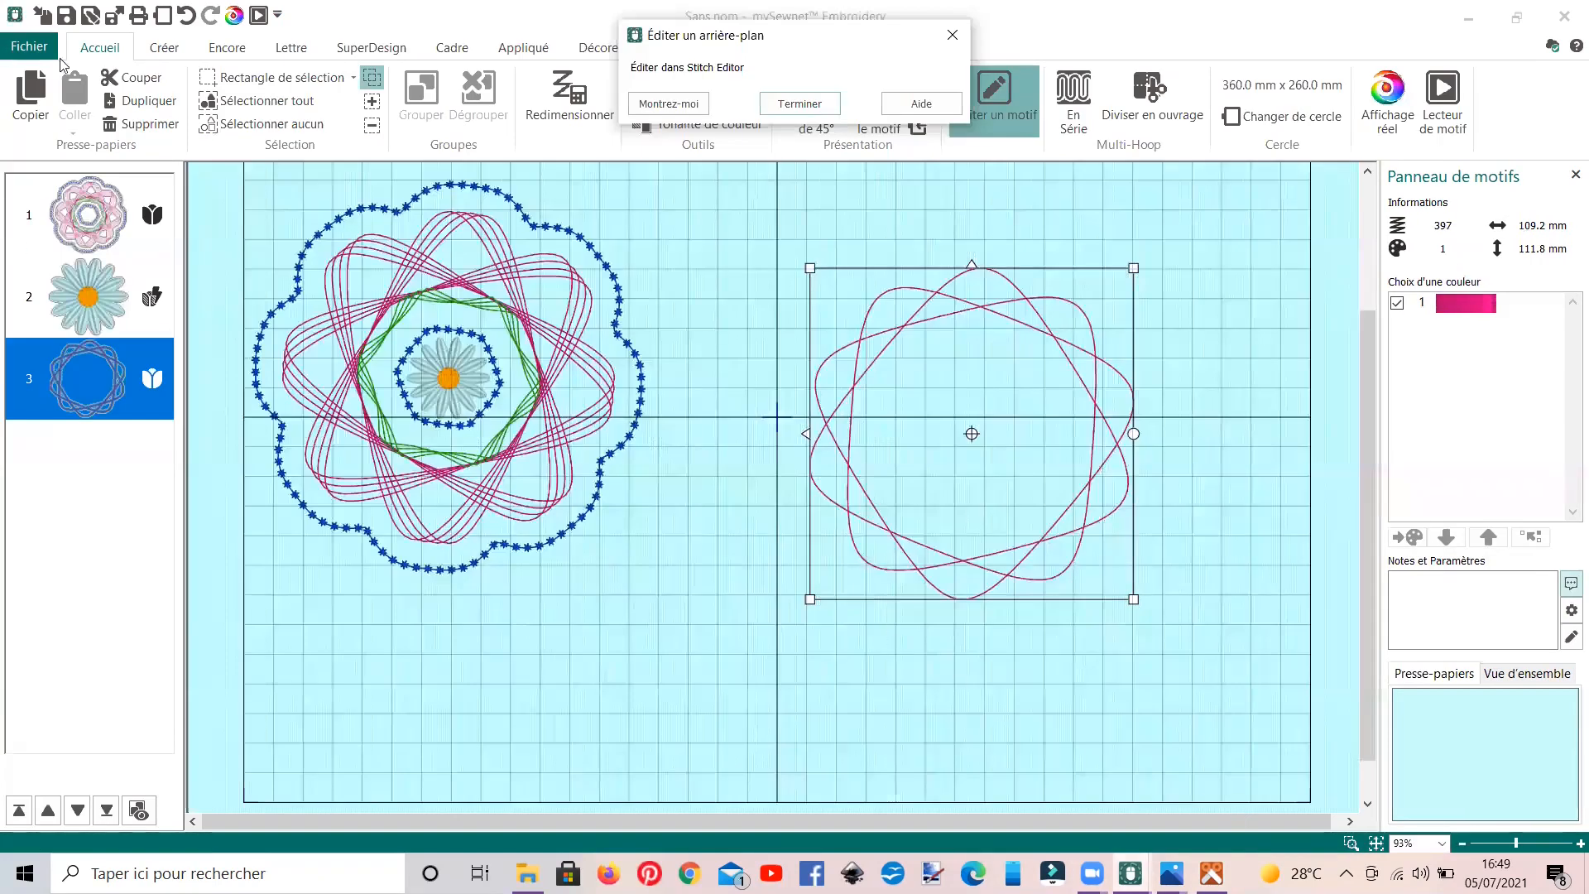
left_click(799, 103)
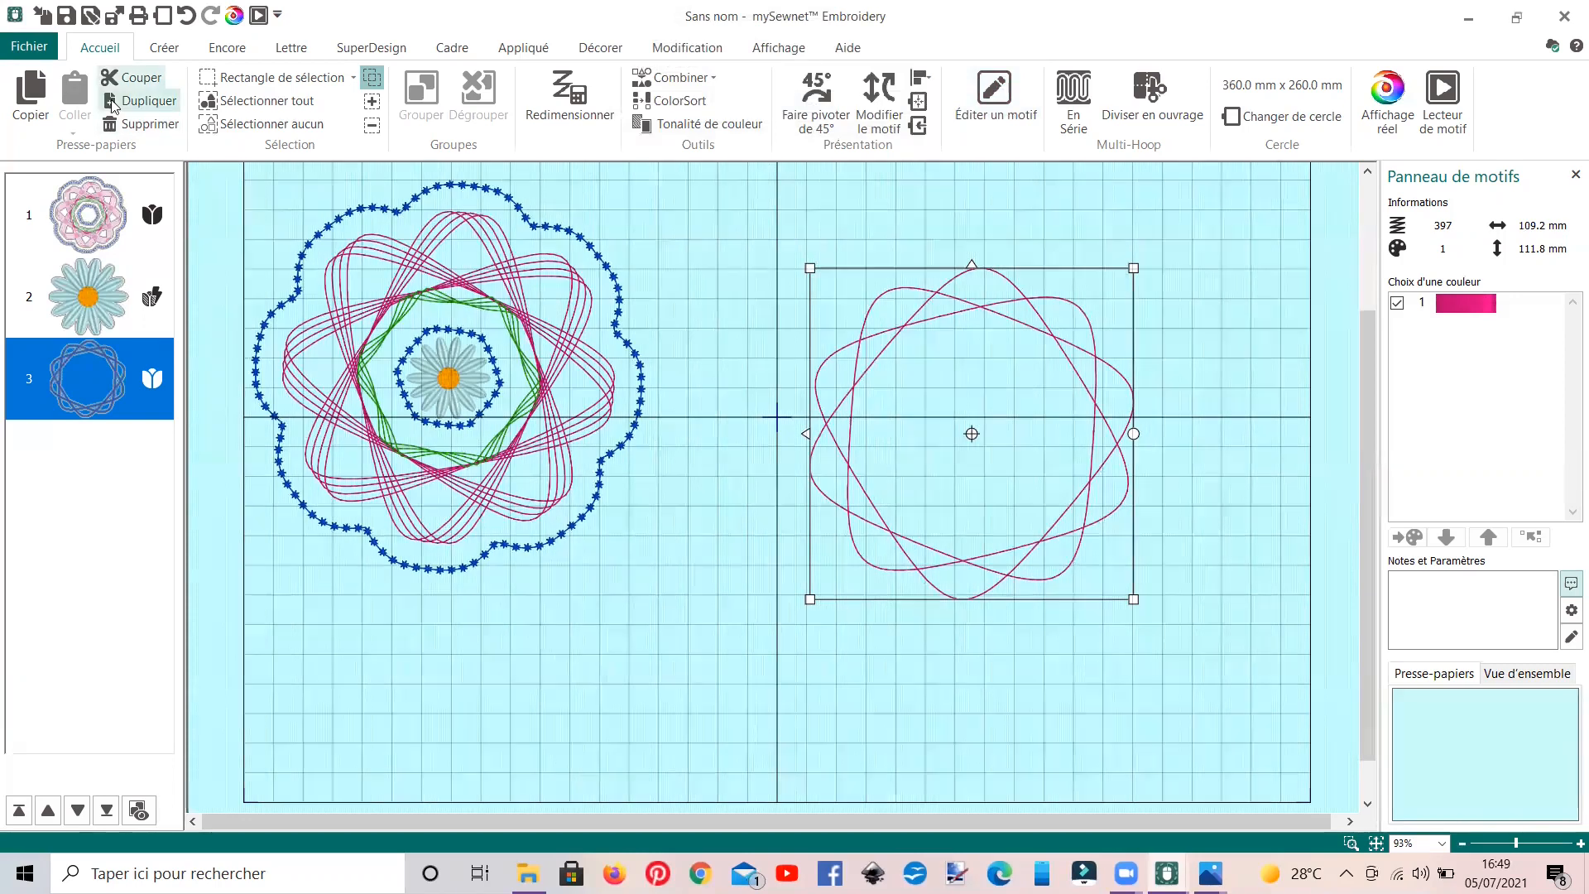
- Duplicate the single-line spiro, placing the copy below the hoop's centre and the original in the hoop's upper-right area
left_click(142, 100)
left_click_drag(901, 551, 648, 735)
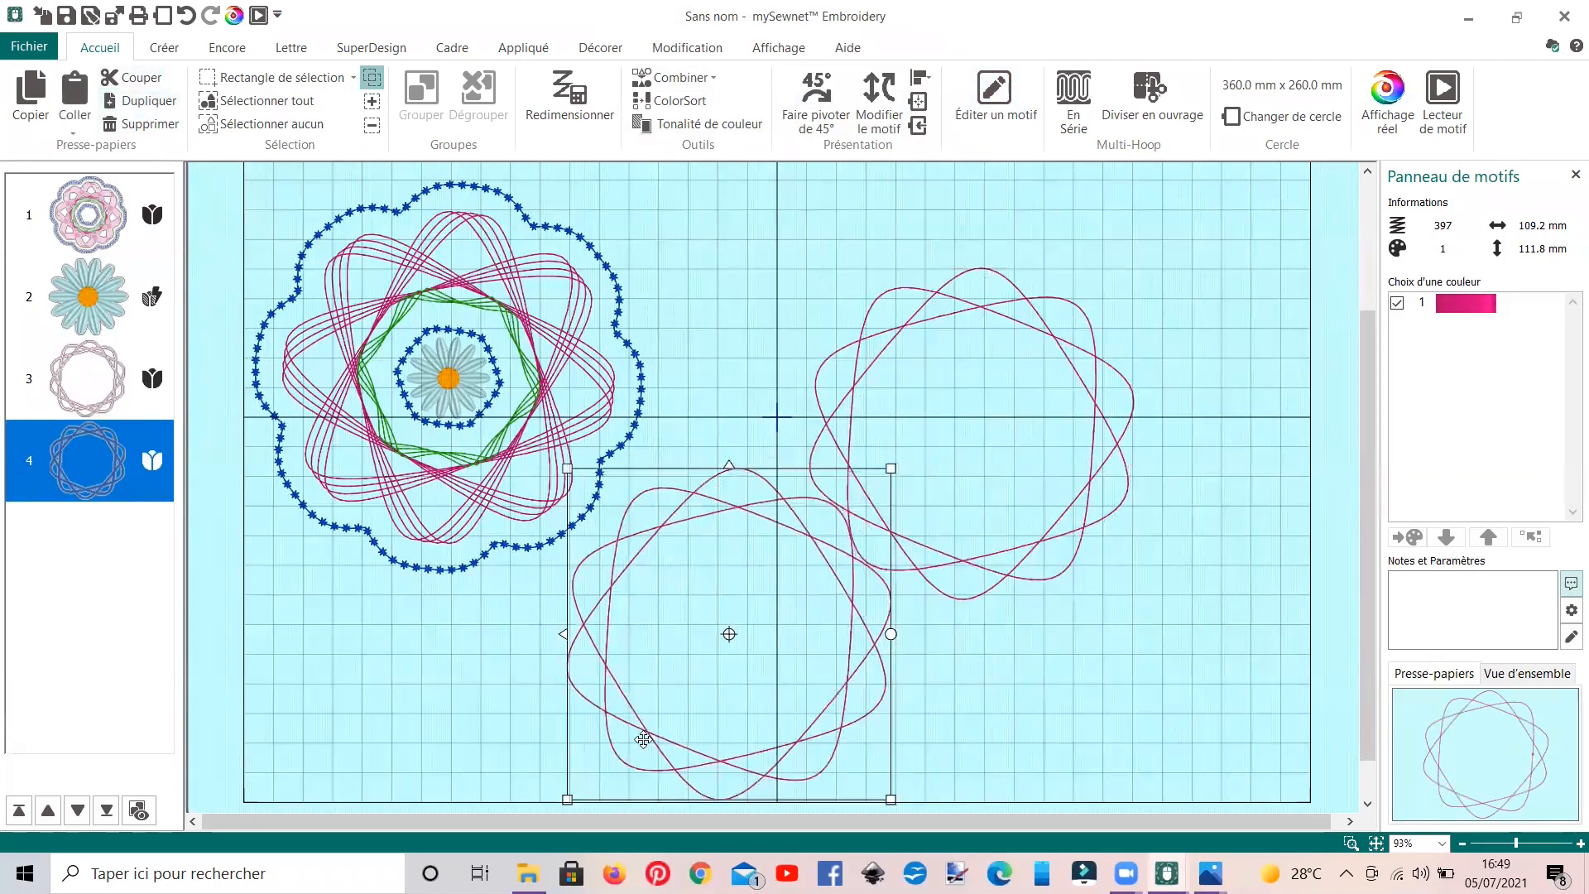
left_click(932, 449)
left_click_drag(929, 413, 1032, 323)
left_click(729, 645)
left_click(745, 632)
left_click_drag(747, 629, 776, 603)
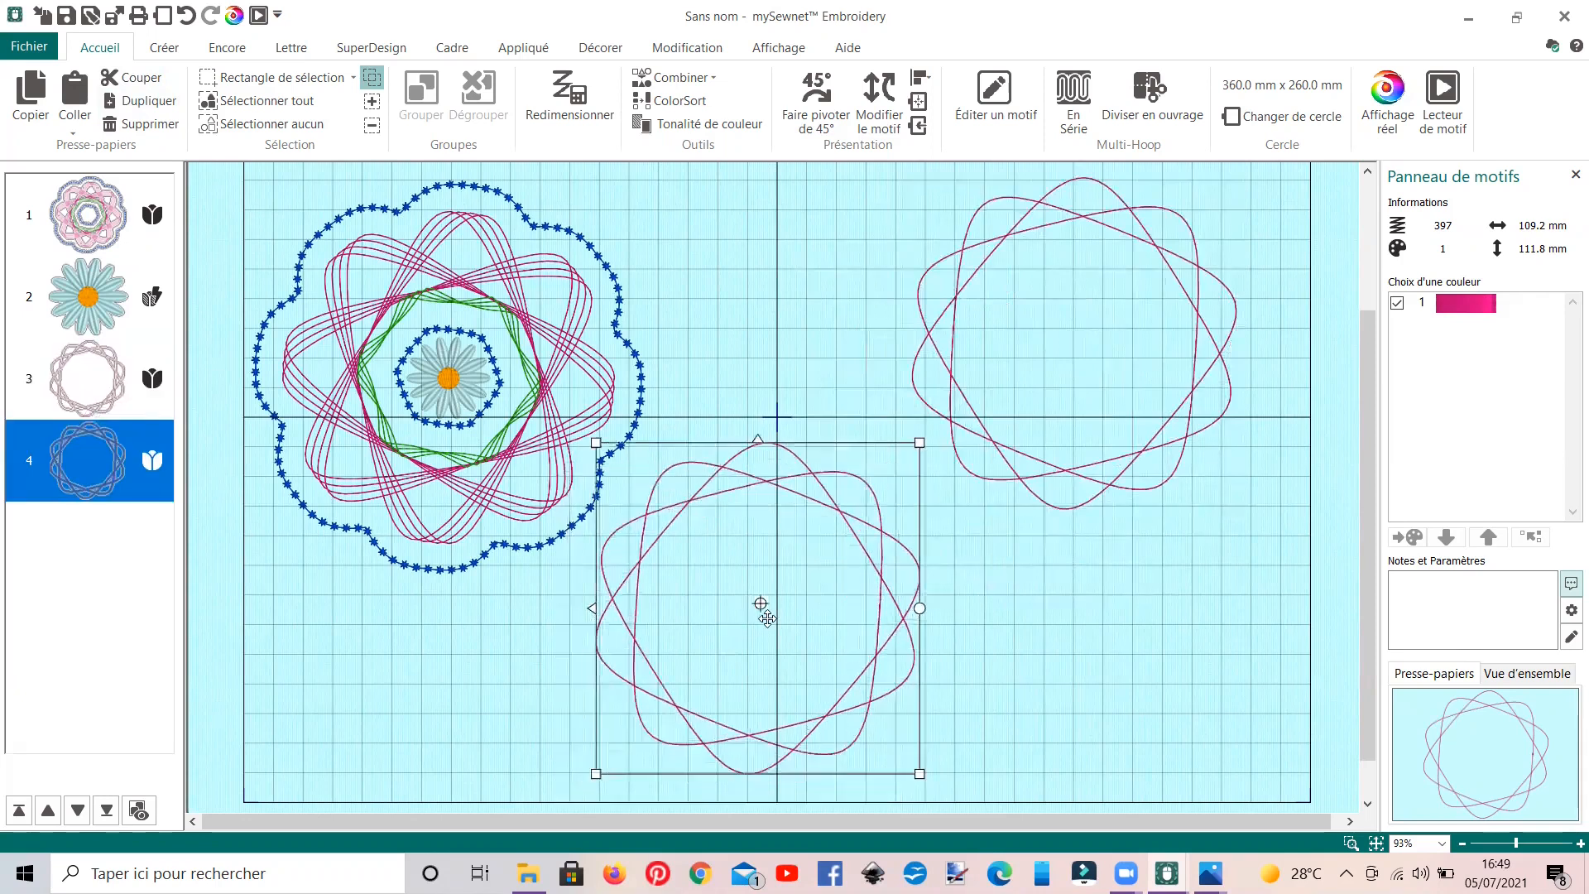
- Open the upper-right spiro in Stitch Editor and select its single-stitch object
left_click(1068, 343)
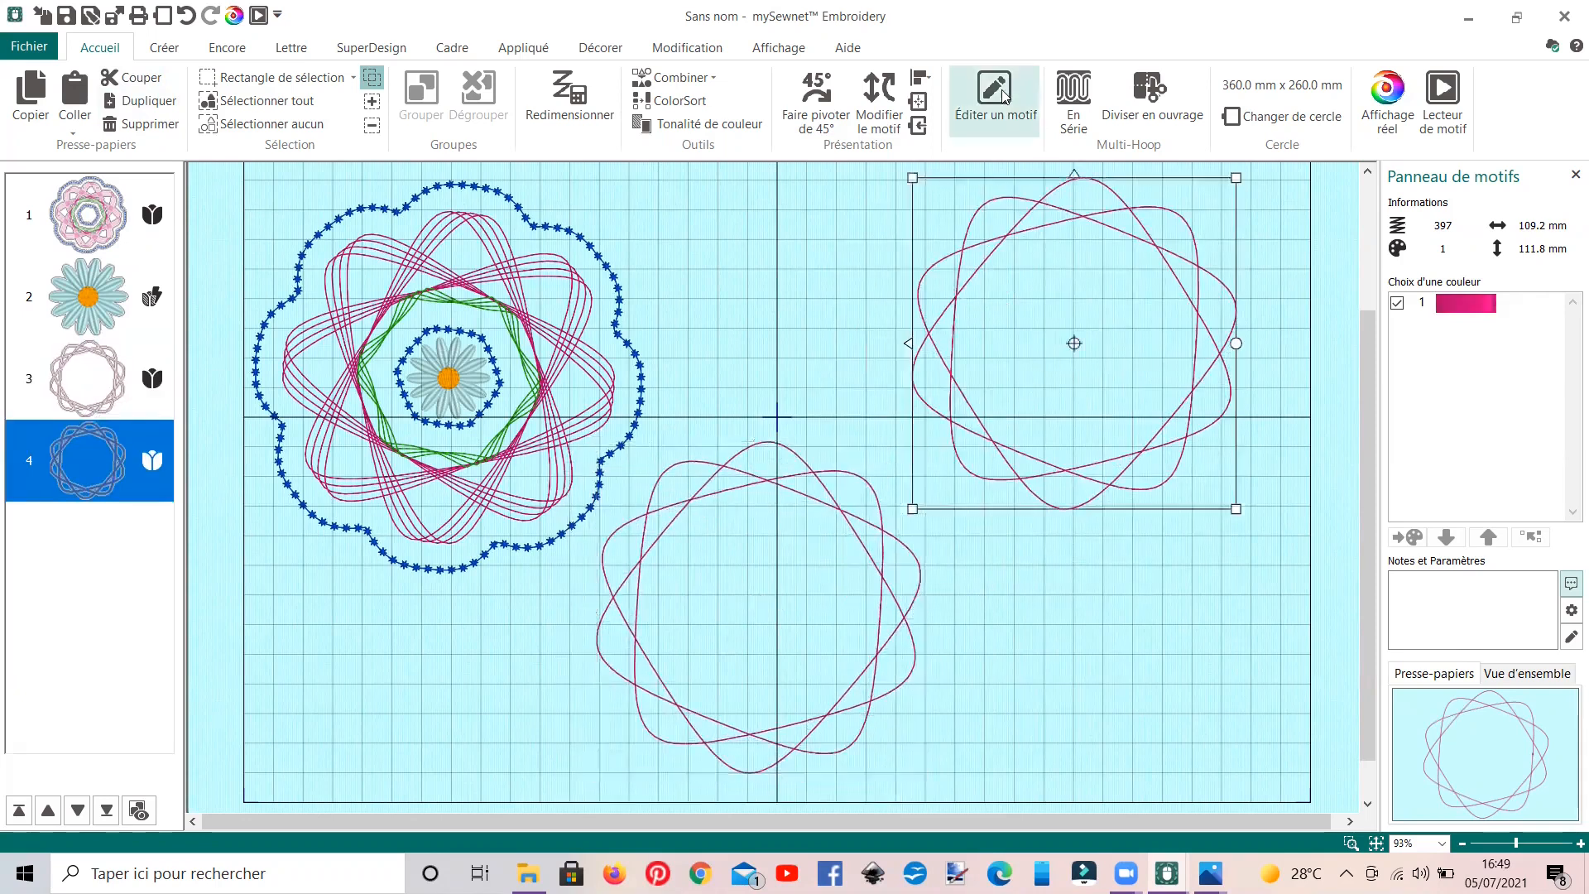
left_click(1026, 128)
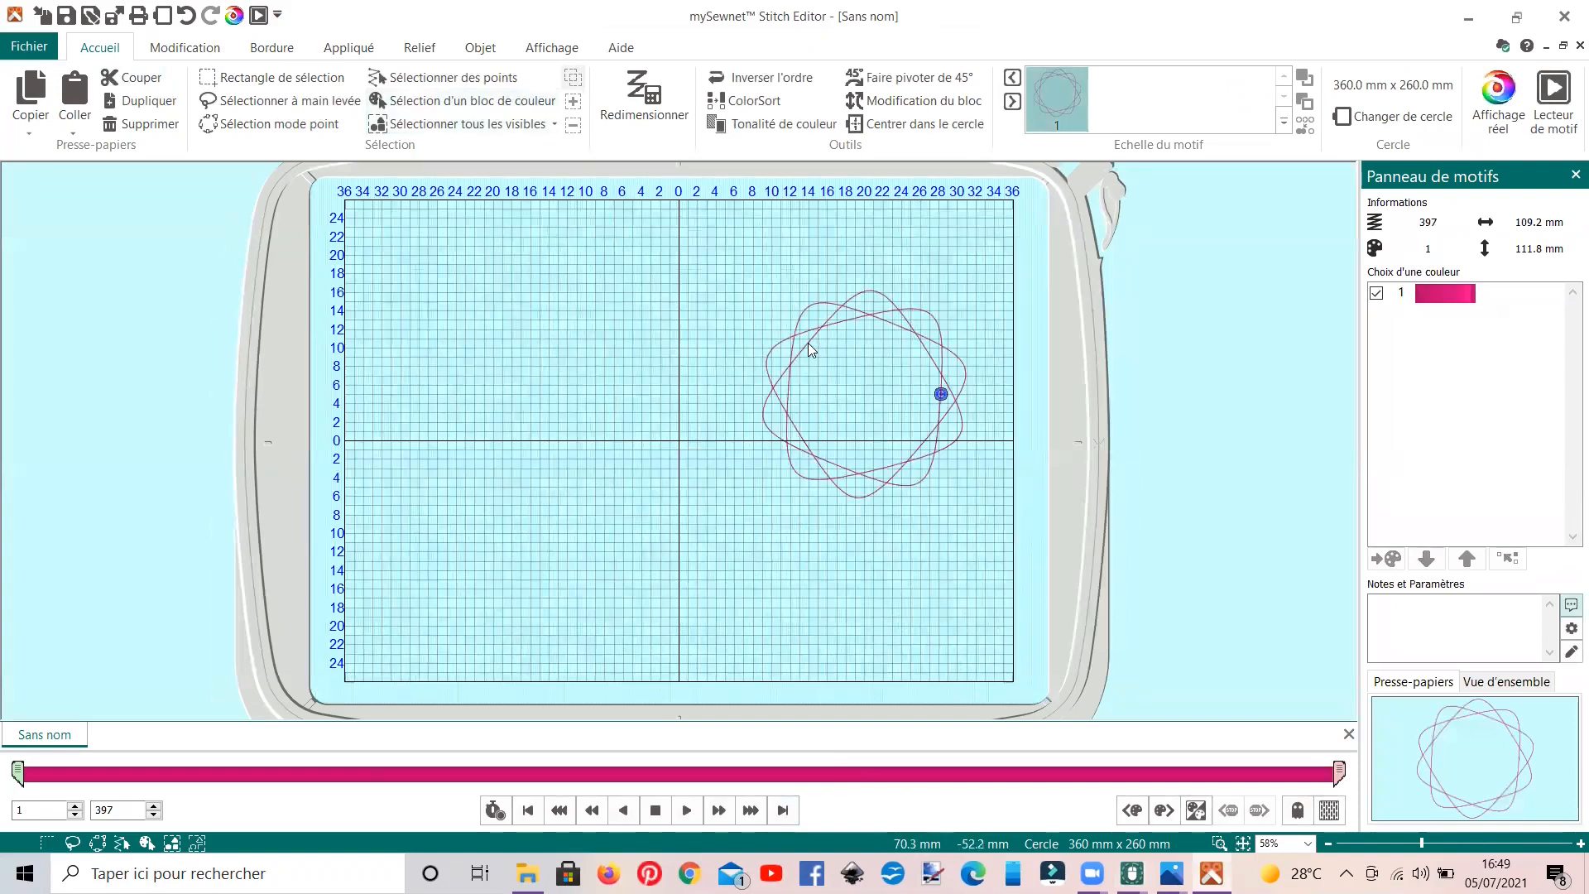
left_click(422, 130)
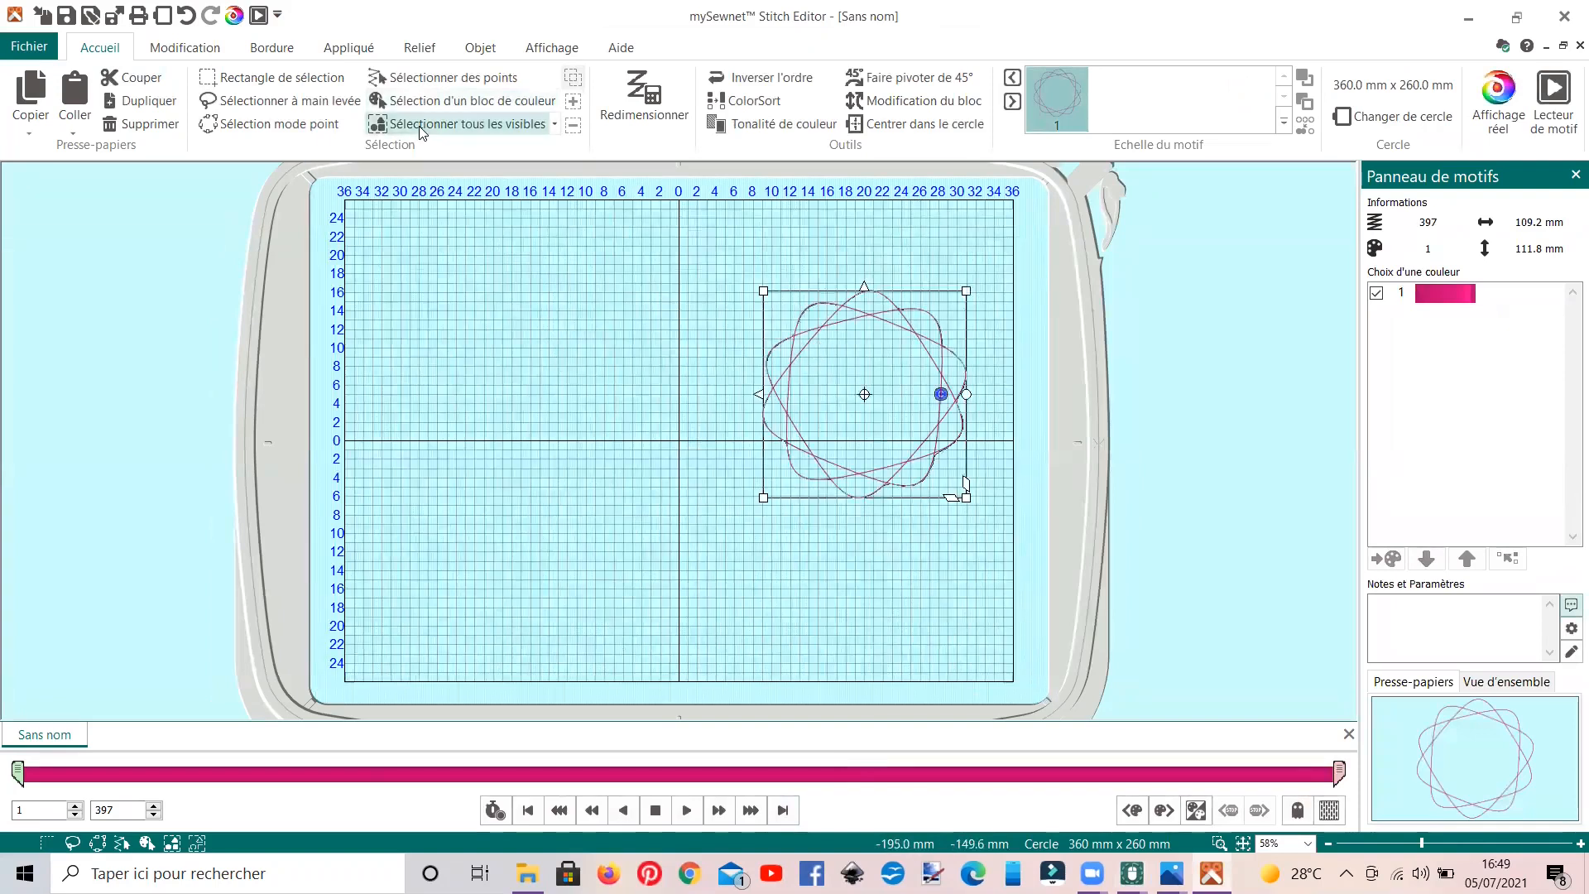
left_click(480, 48)
left_click(854, 490)
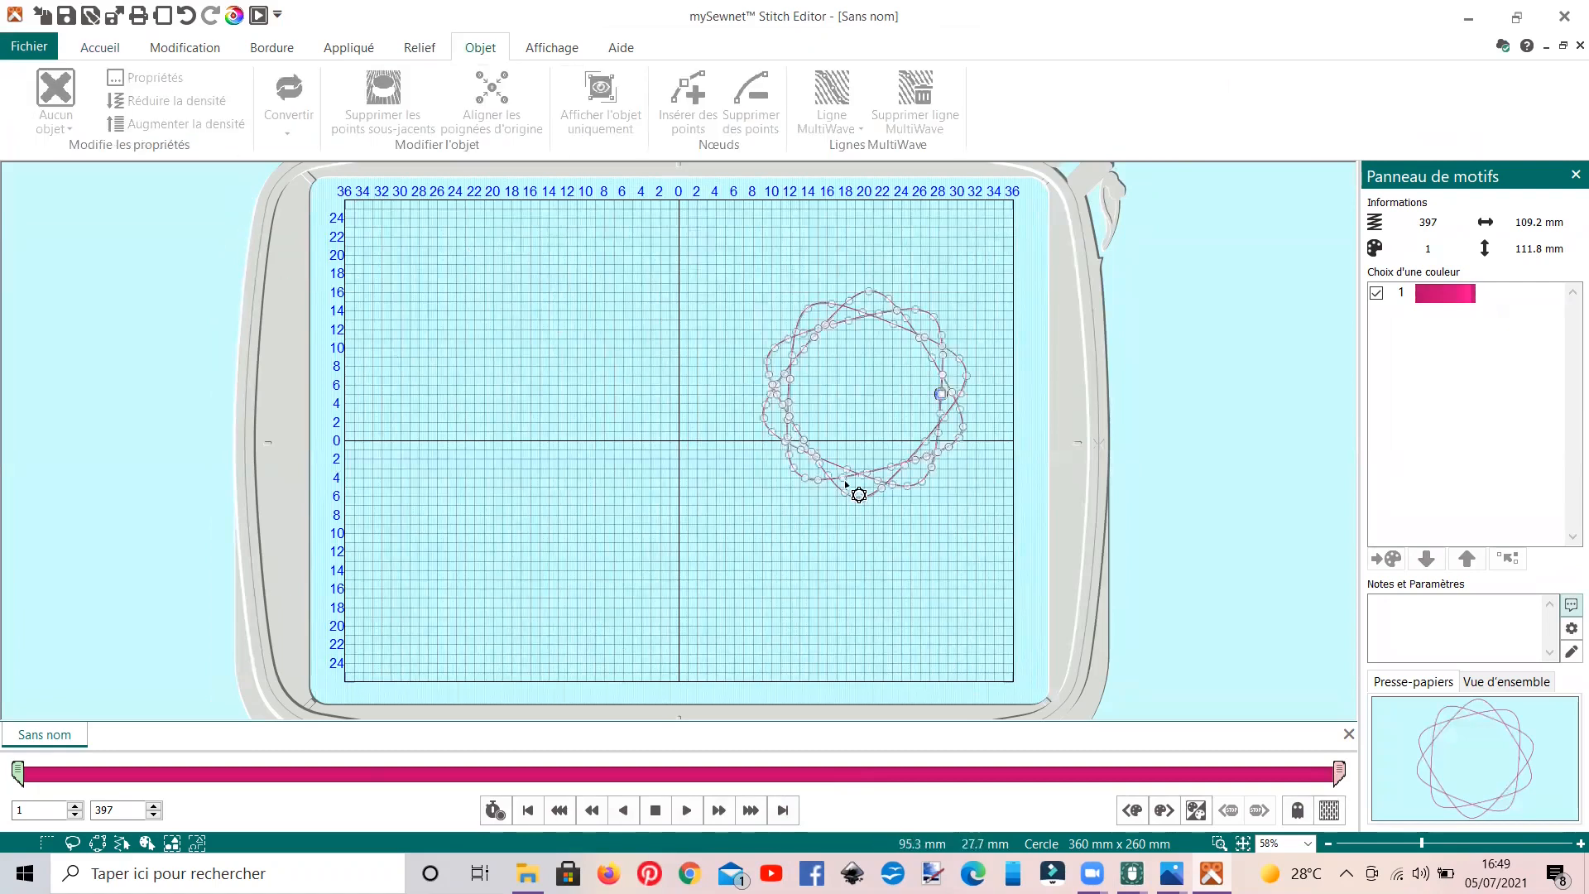
left_click(835, 481)
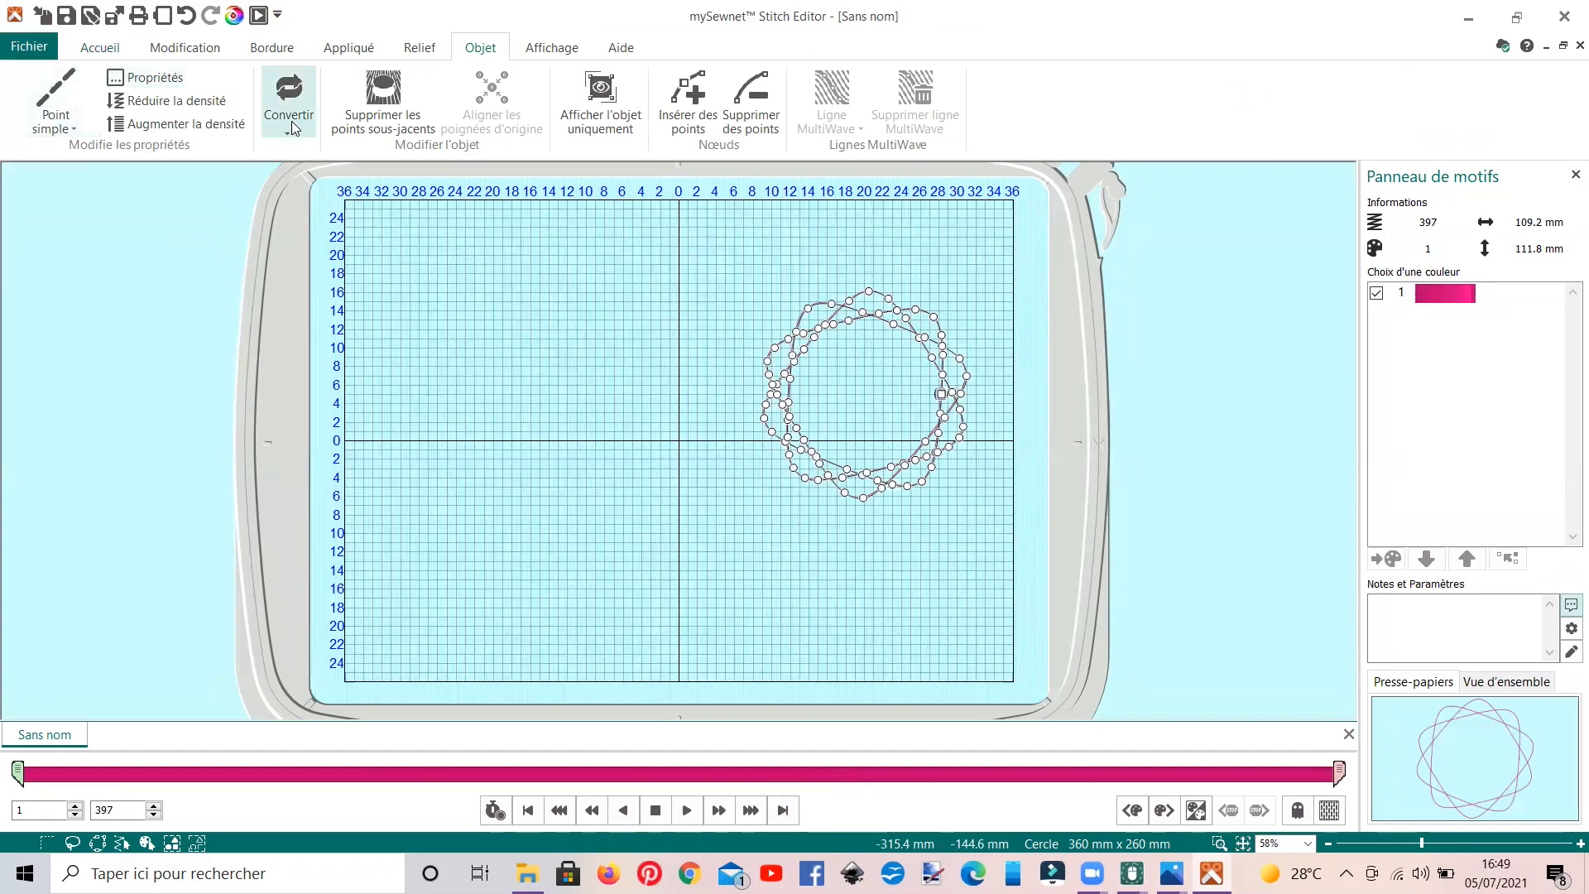
- Start converting the upper-right spiro's single-stitch line into a motif line using the Universal group's Candlewicking 2 category
right_click(793, 453)
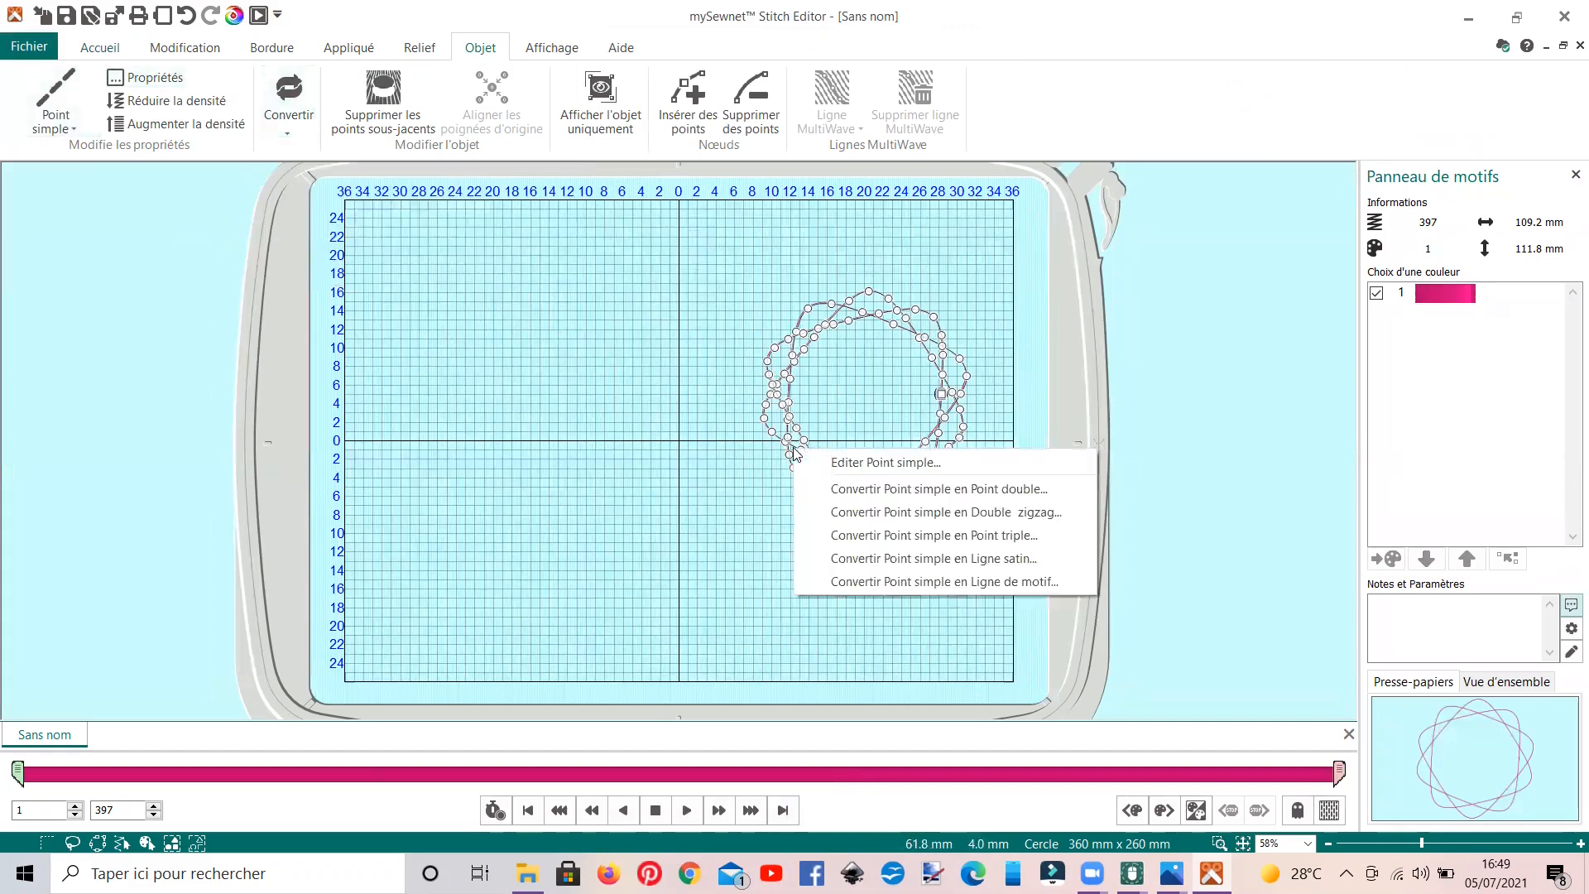
left_click(861, 583)
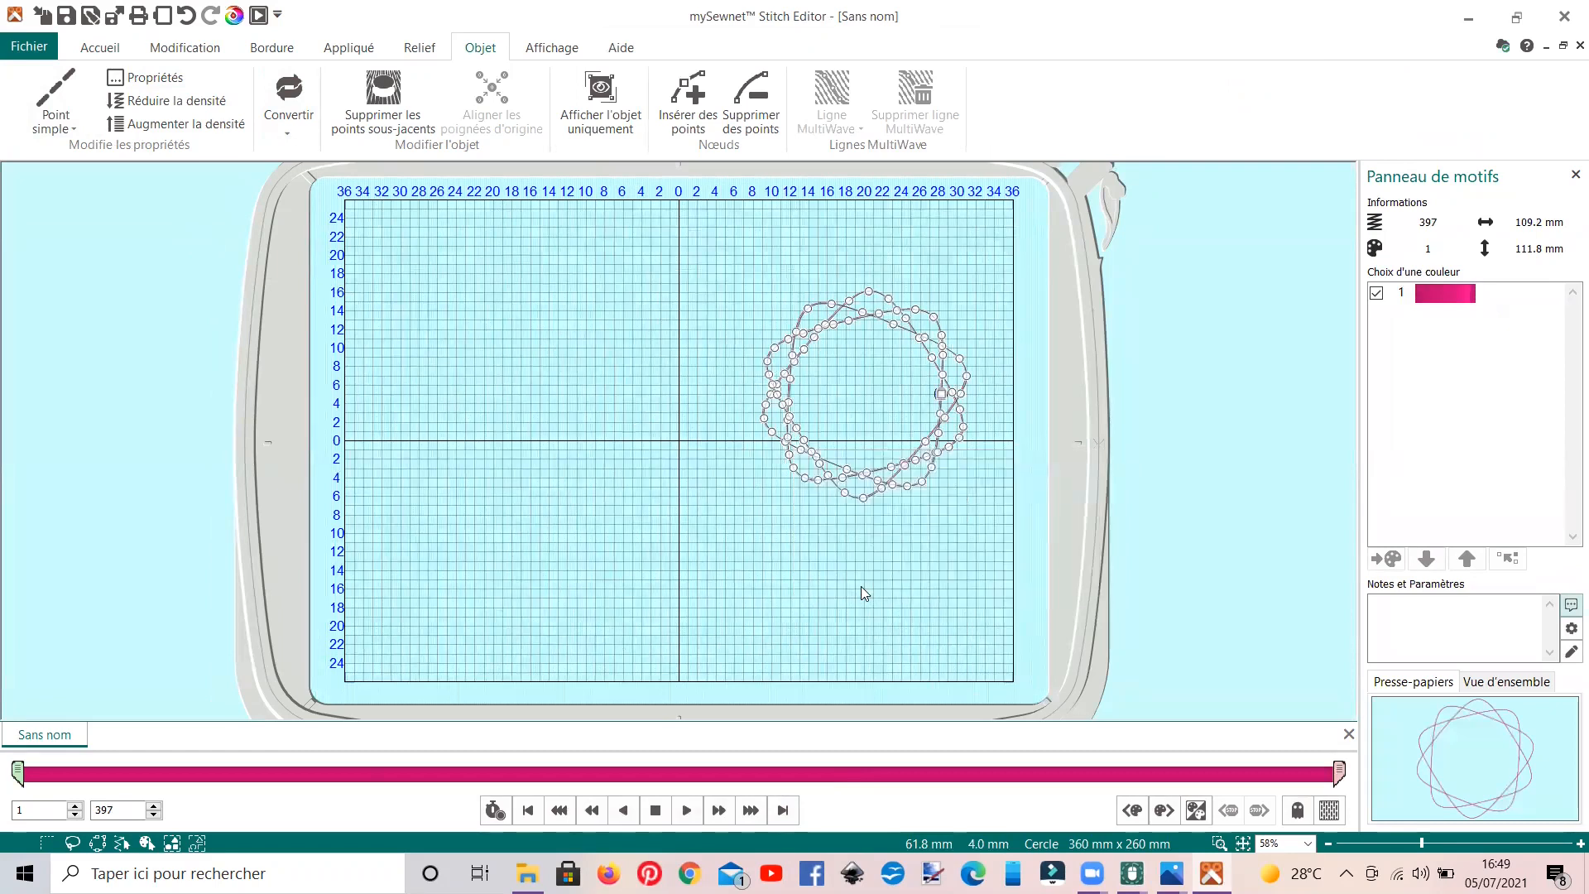
left_click(804, 295)
left_click(728, 338)
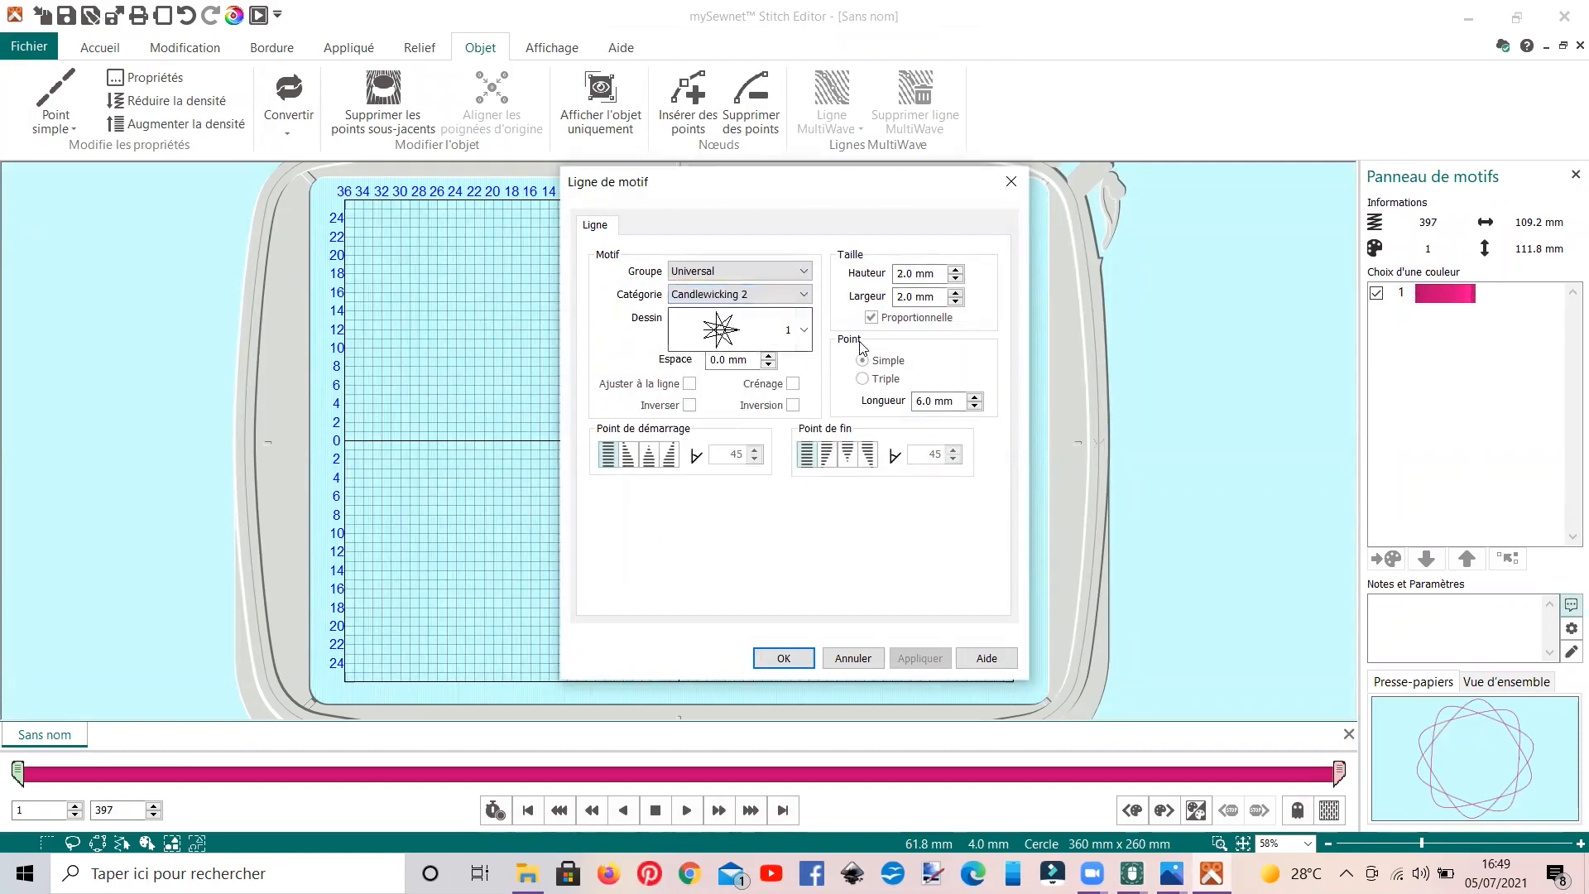
- Set the motif line's spacing to 1.2 mm and its proportional height and width to 2.9 mm, and apply the conversion
left_click(768, 355)
left_click(768, 355)
left_click(768, 356)
left_click(767, 356)
left_click(768, 355)
left_click(768, 356)
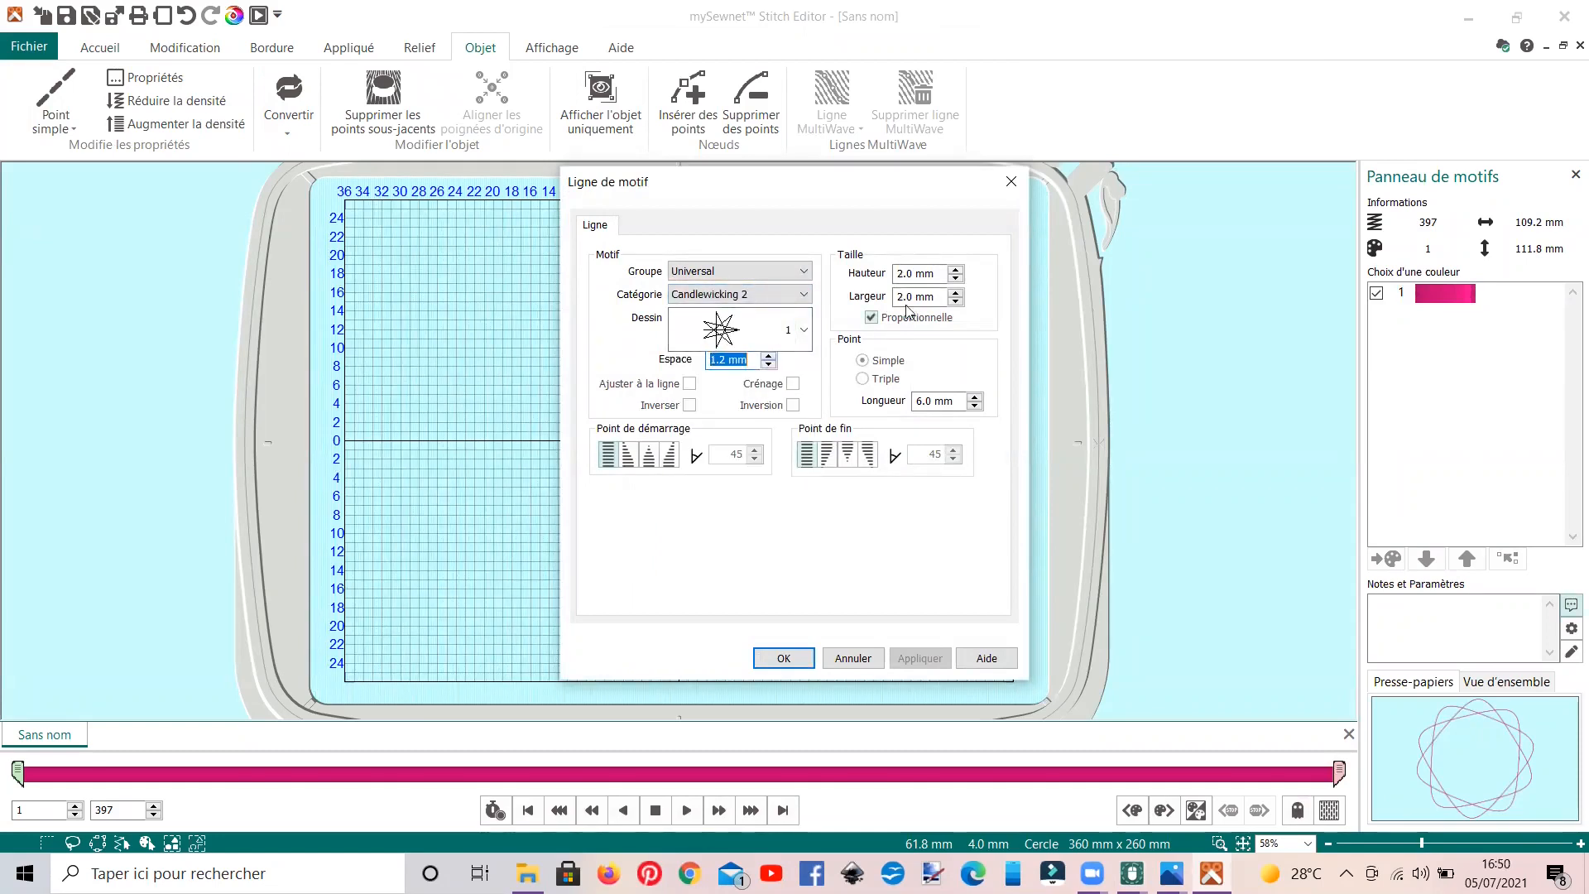
left_click(956, 269)
left_click(957, 270)
left_click(957, 270)
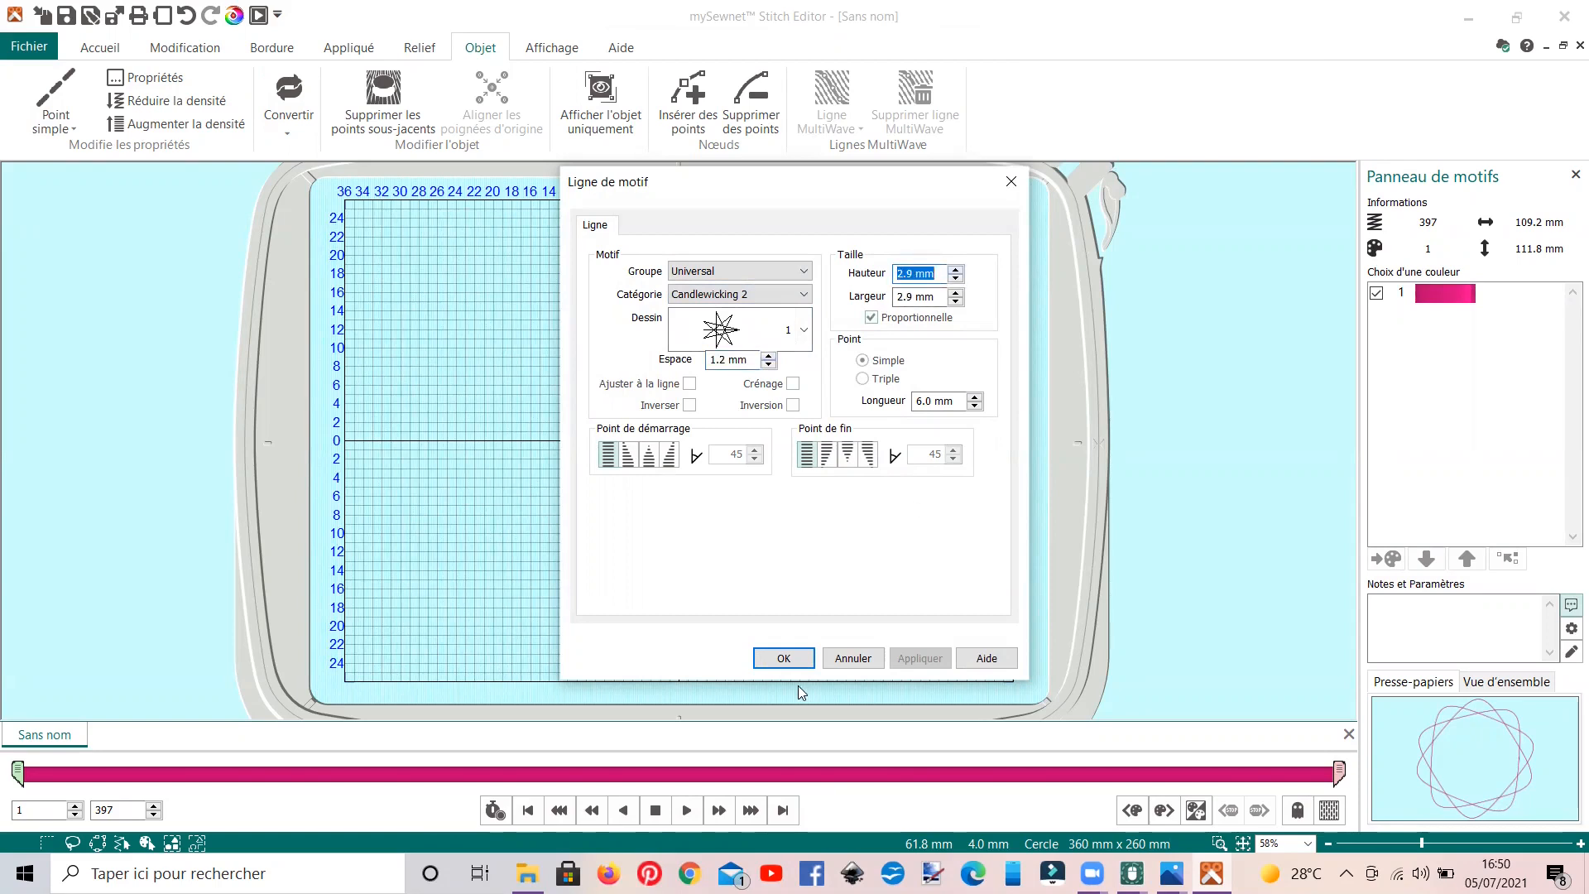
left_click(783, 658)
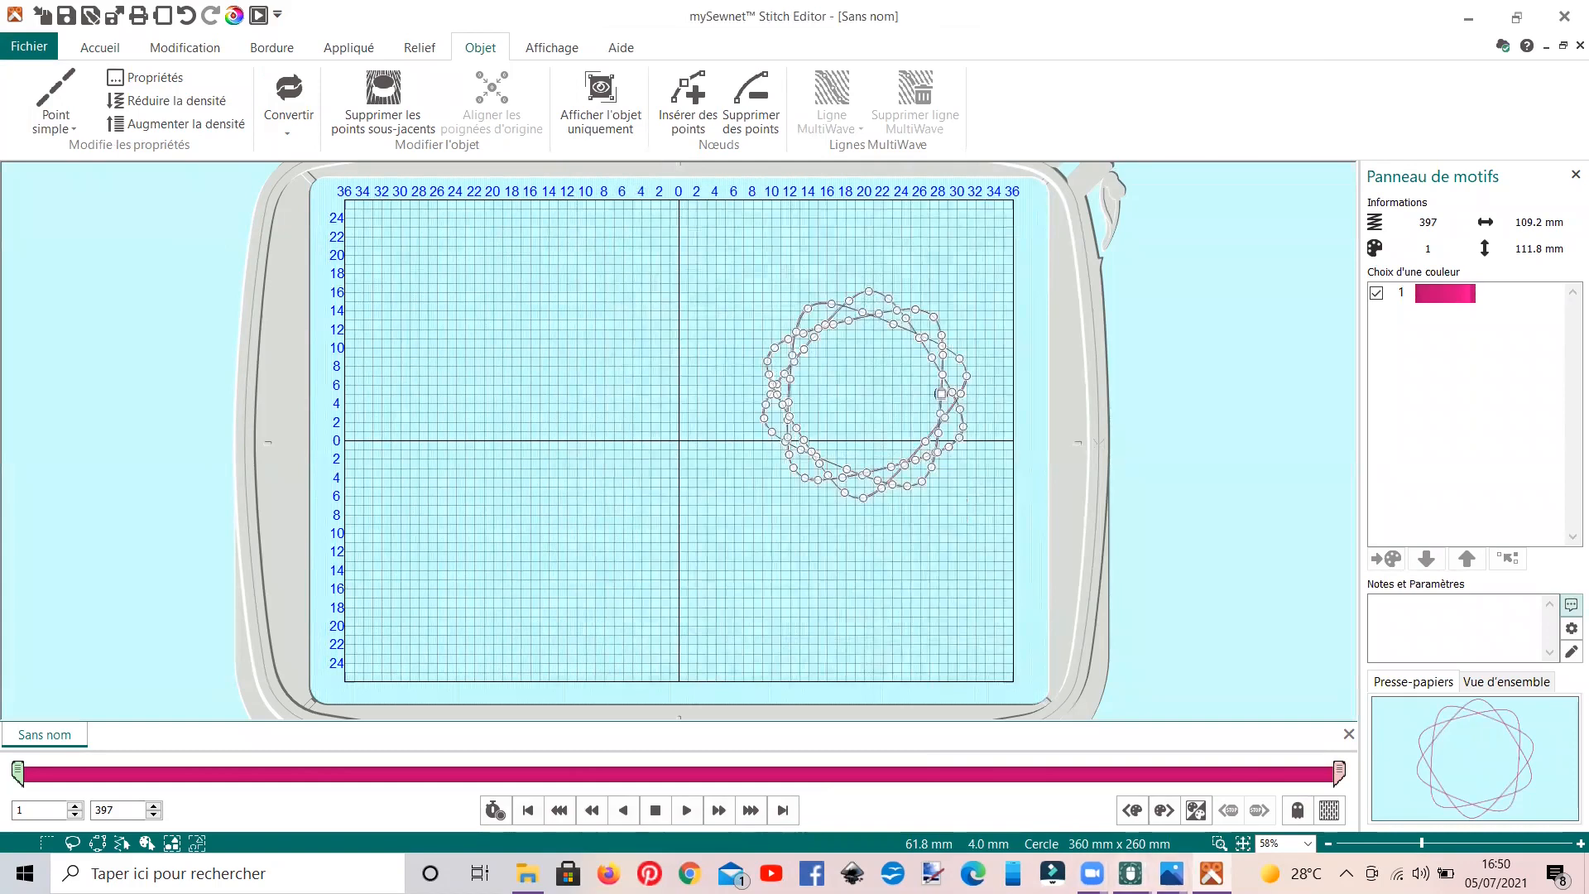
- Return to the unsaved mySewnet Embroidery project and finish the Stitch Editor session, keeping the candlewicking spiro
mouse_move(1132, 873)
left_click(1220, 822)
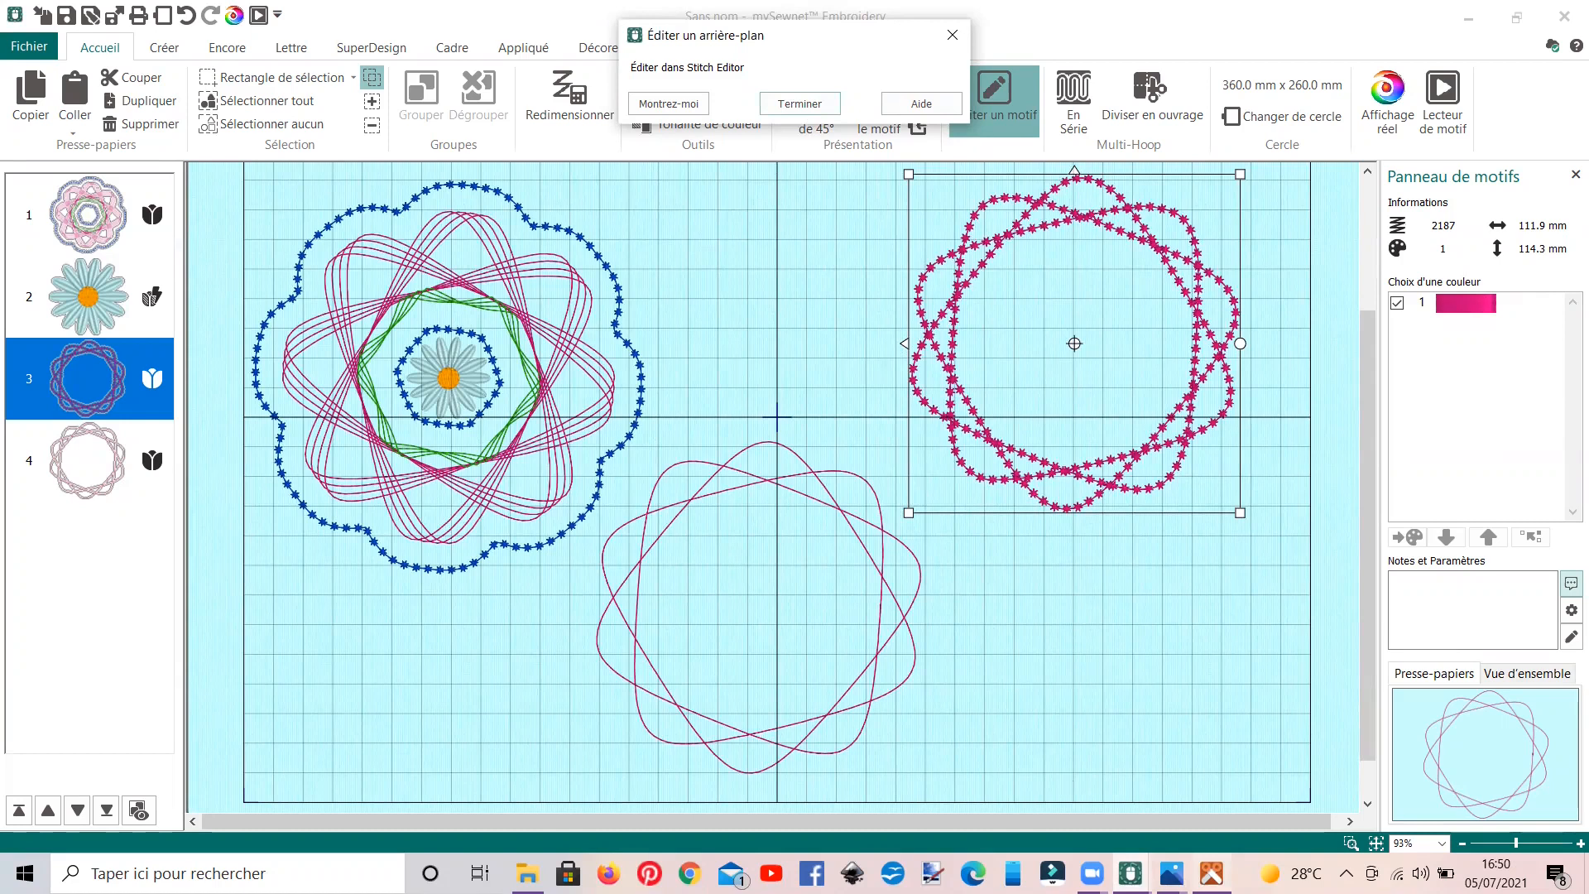
mouse_move(1211, 873)
left_click(816, 105)
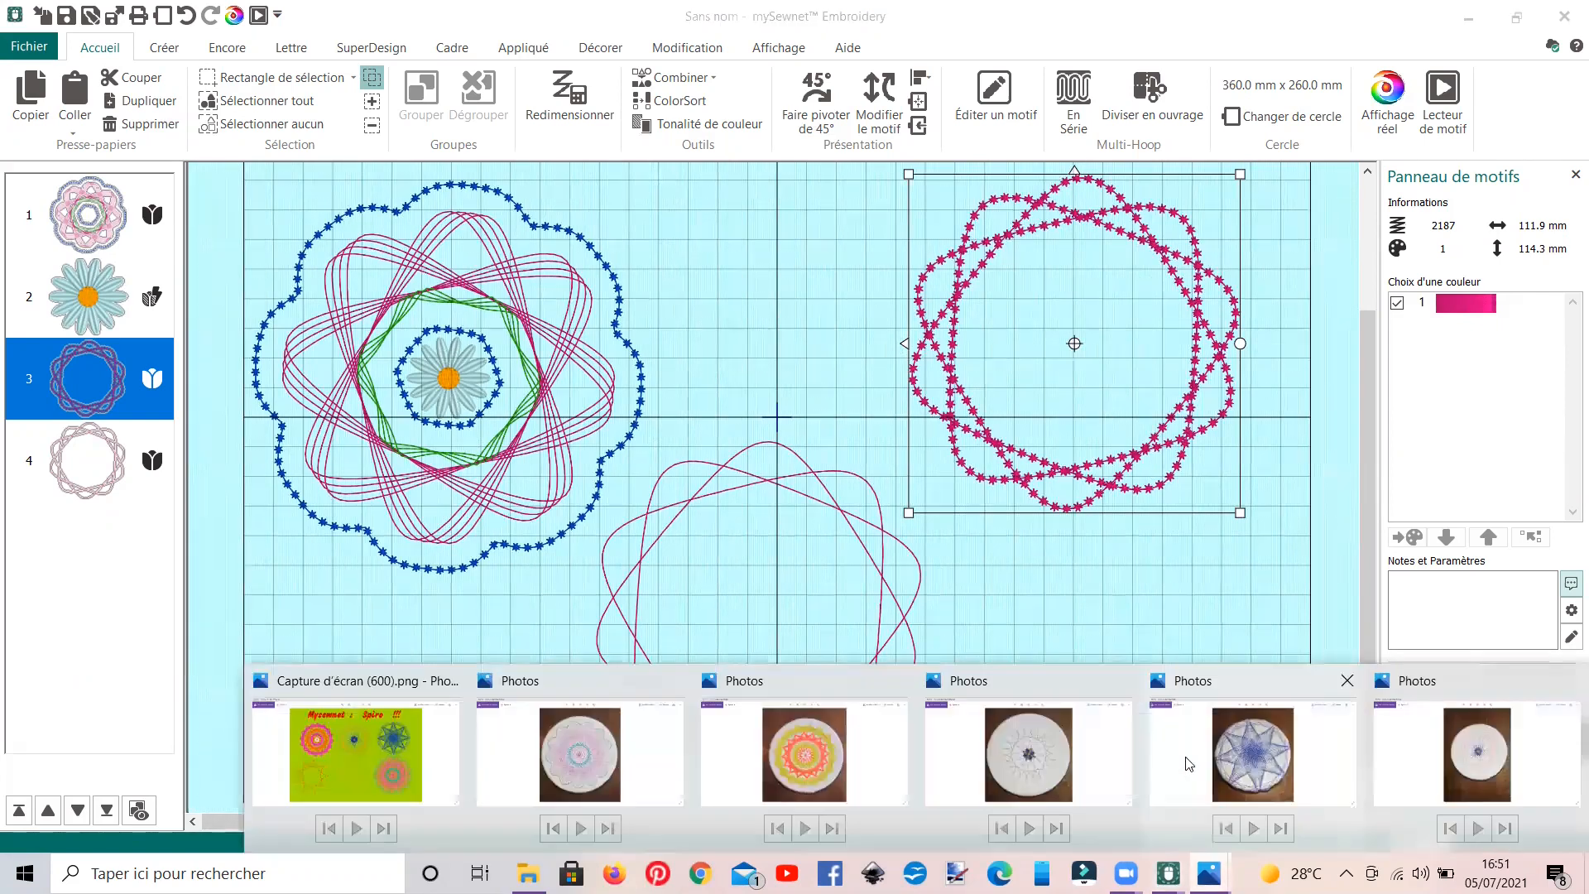
- Switch to Photos and look at the spiro samples in Capture d'écran (600).png
left_click(381, 771)
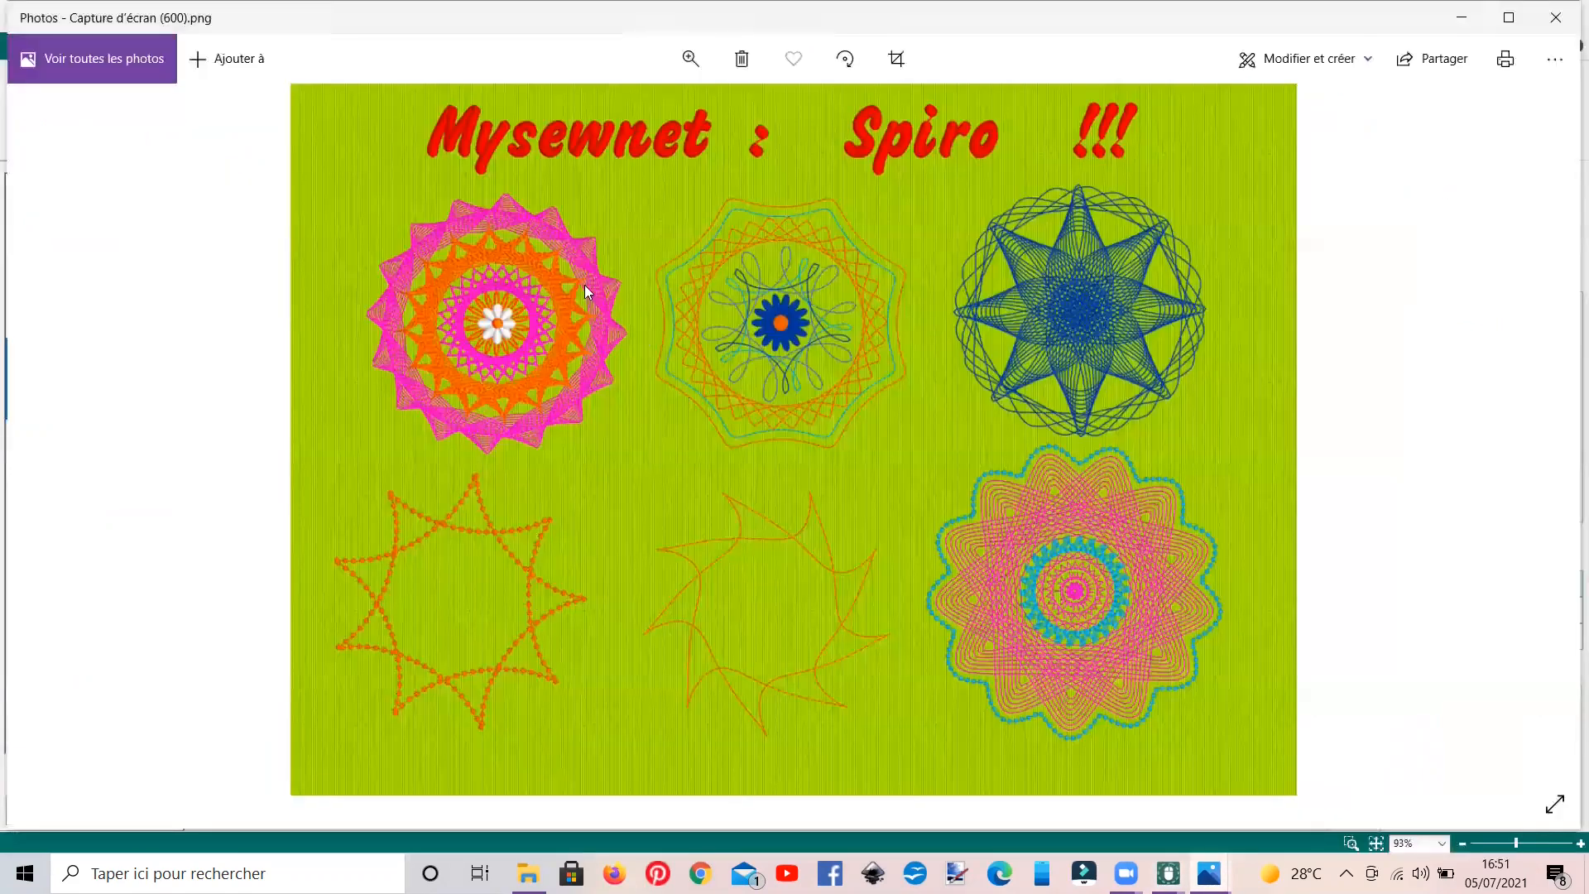